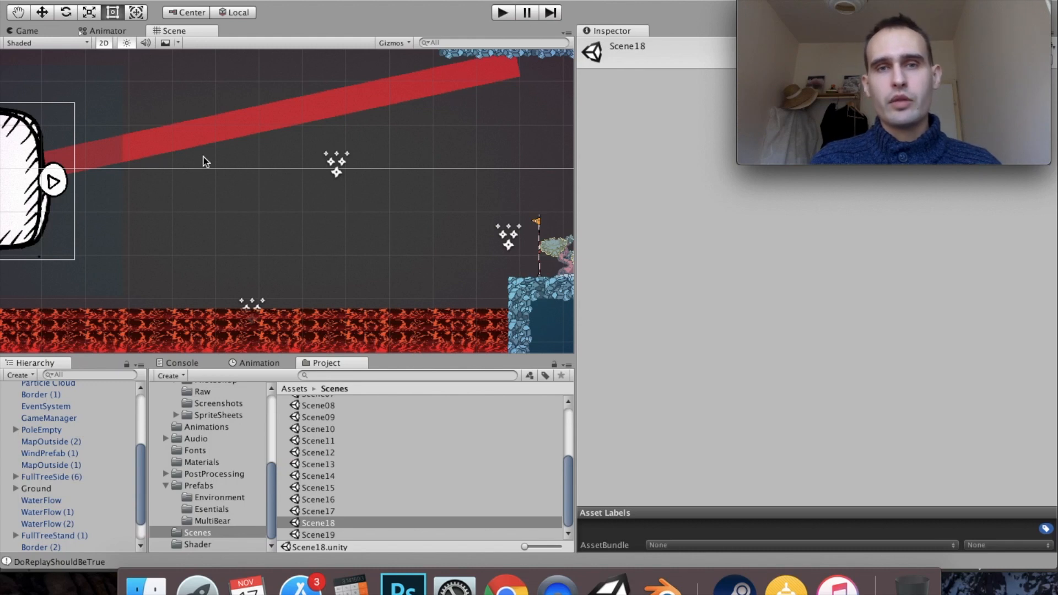
# - Playtest the Scene18 level in play mode and stop the run
pyautogui.click(502, 13)
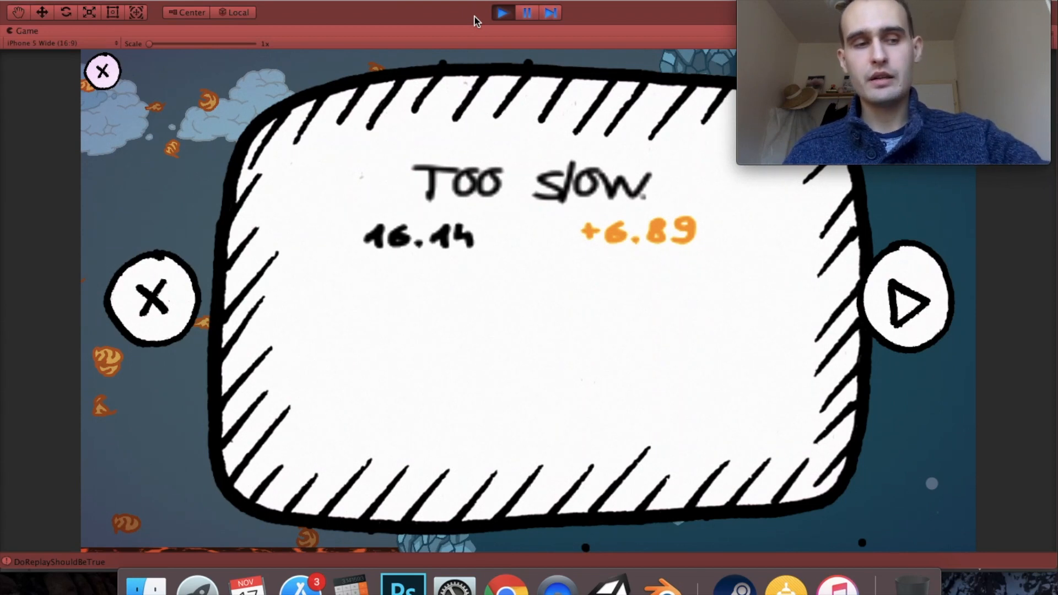
pyautogui.click(502, 13)
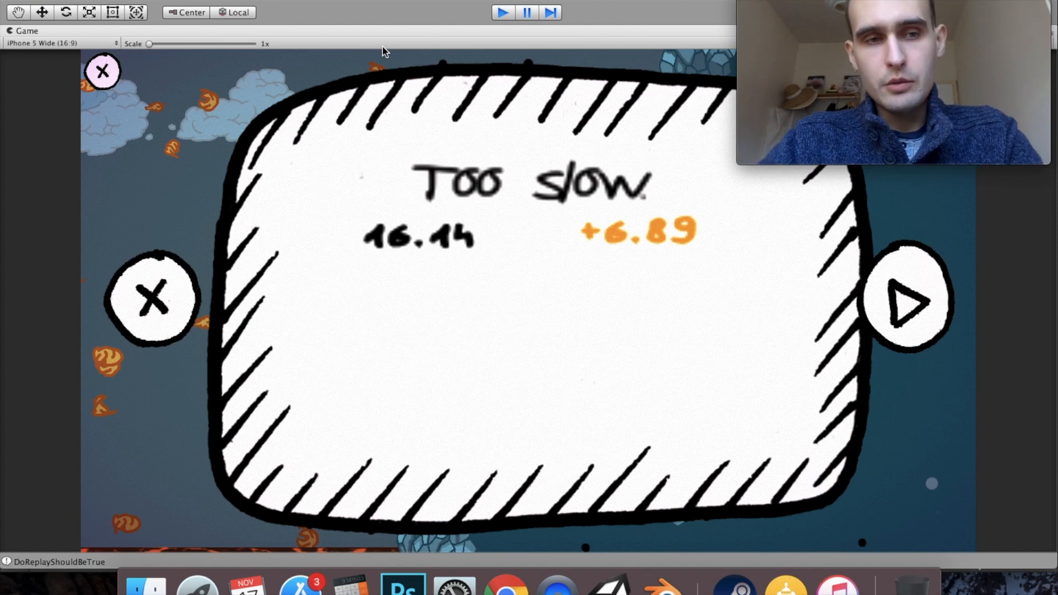
pyautogui.press('super+p')
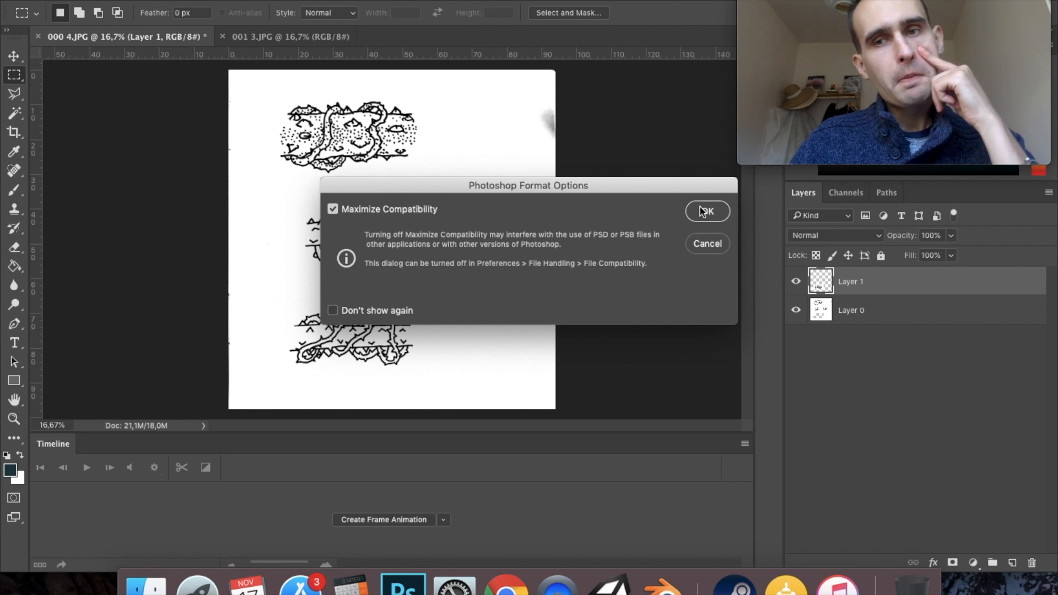
# - In Photoshop, finish saving vines.psd with Maximize Compatibility on and rename Layer 1 to vine01
pyautogui.click(701, 212)
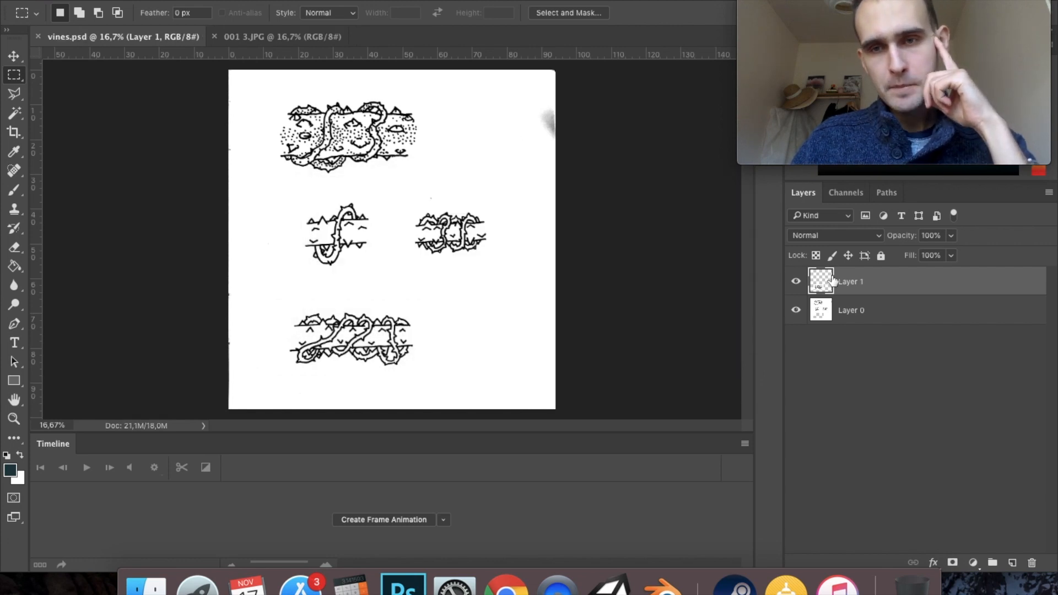
pyautogui.rightClick(853, 282)
pyautogui.press('Escape')
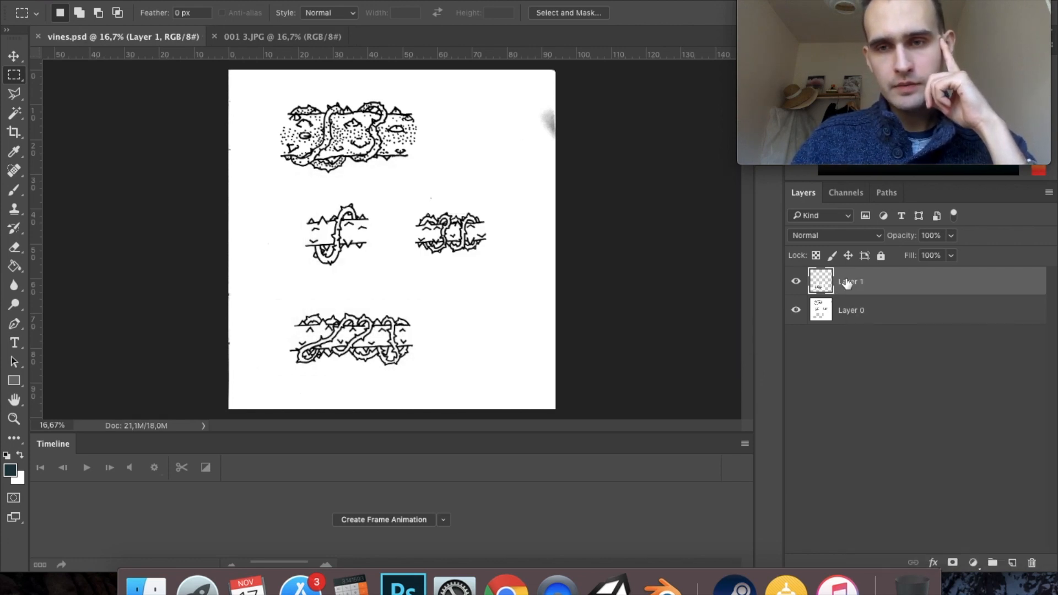
pyautogui.doubleClick(846, 283)
pyautogui.write('vin')
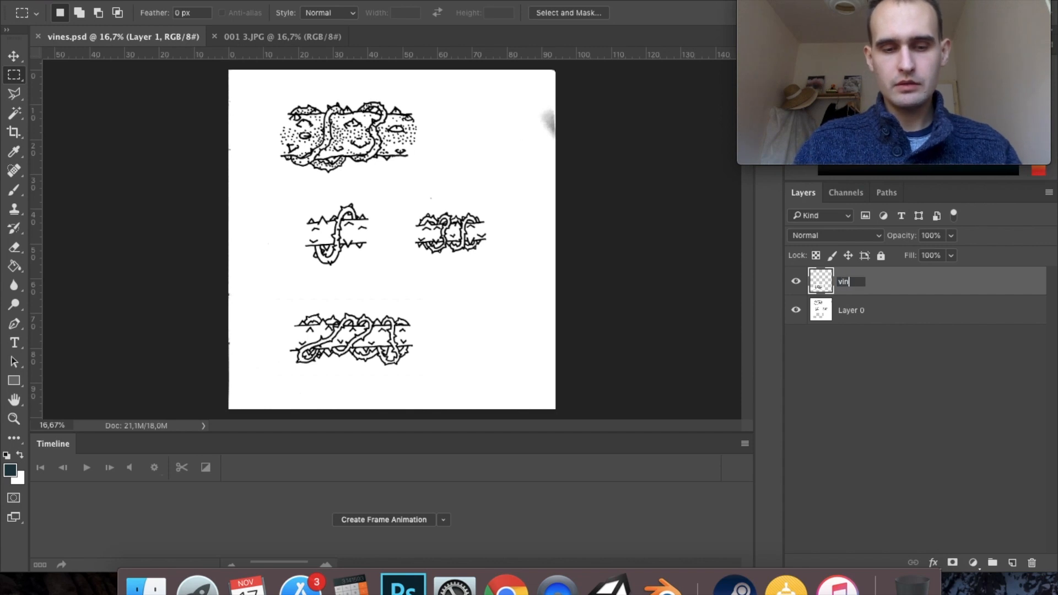
pyautogui.write('e01')
pyautogui.press('Return')
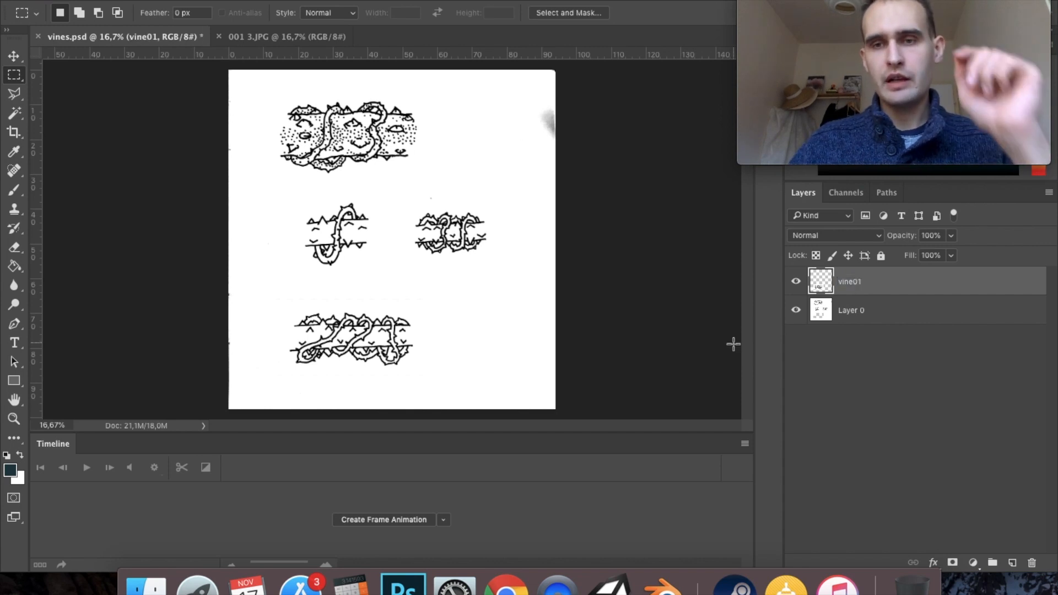
# - Convert the vine01 layer to a smart object and open its contents for editing
pyautogui.rightClick(851, 287)
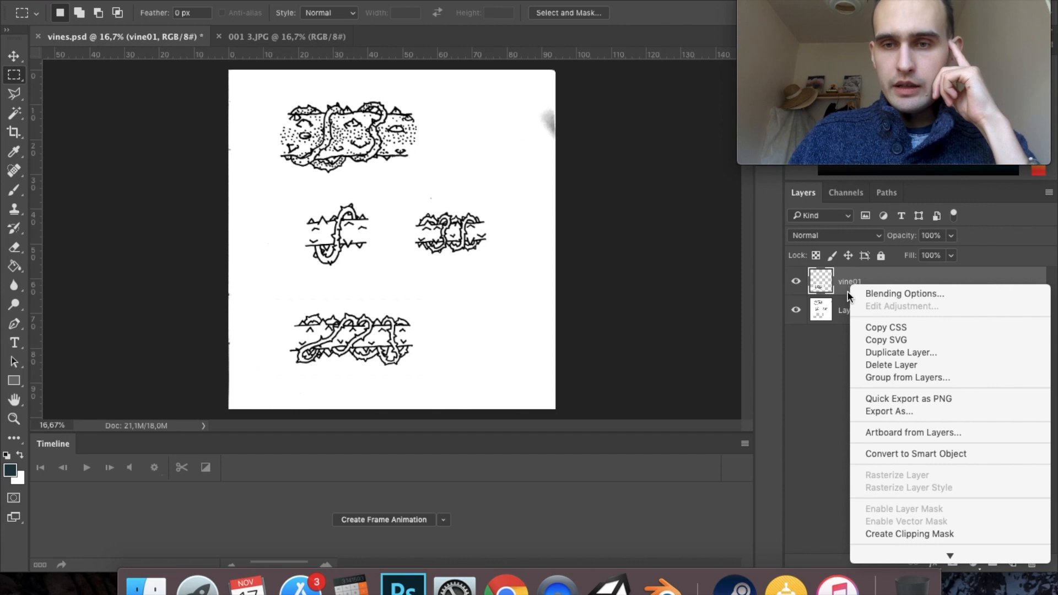
pyautogui.click(944, 458)
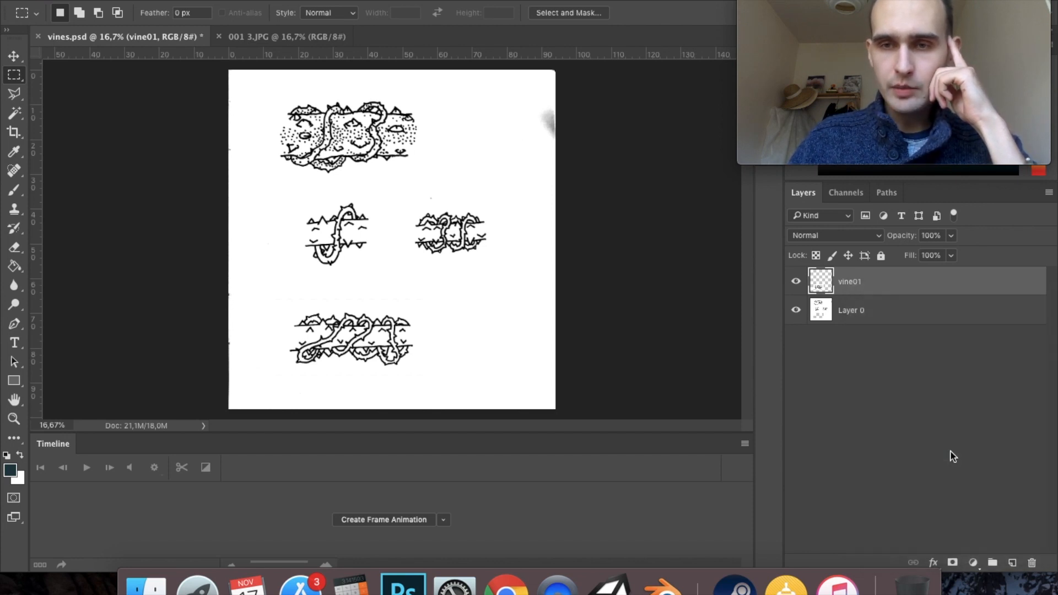
pyautogui.doubleClick(825, 280)
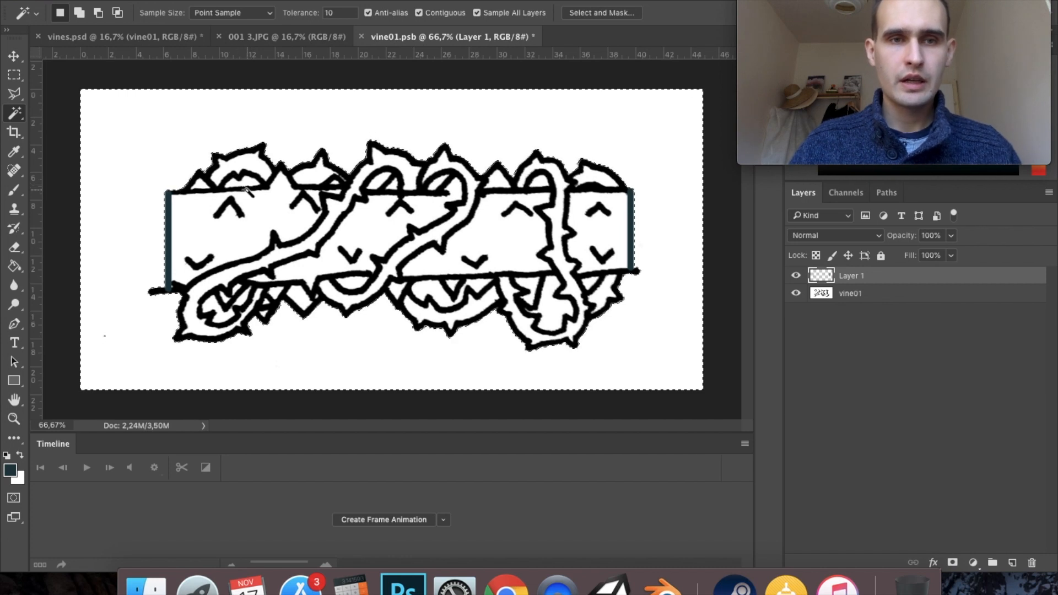
# - Add the enclosed background gaps inside the vine loops above and below the band to the Magic Wand selection
pyautogui.press('shift')
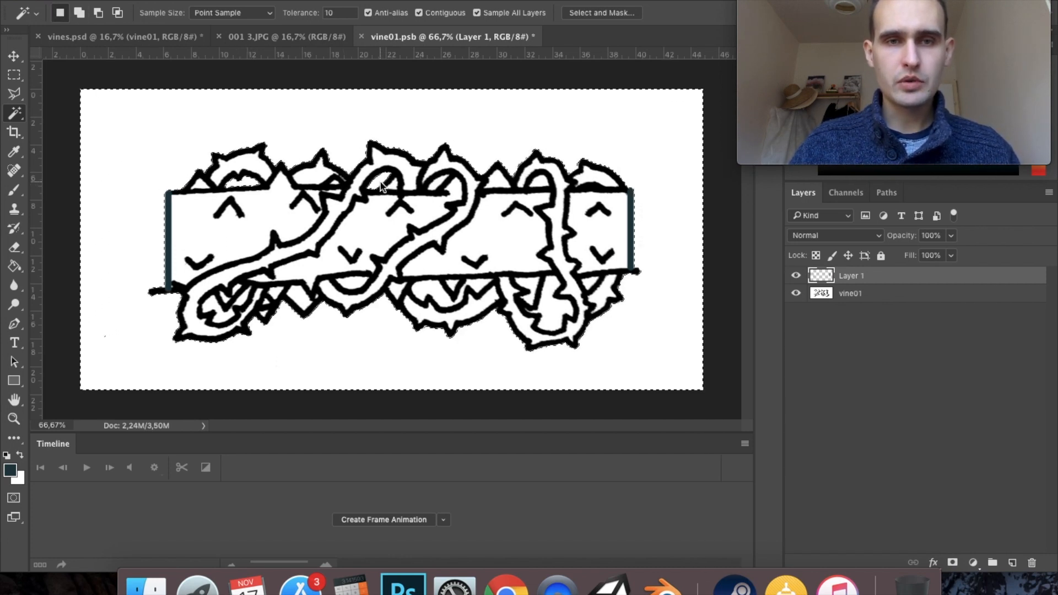
pyautogui.keyDown('shift'); pyautogui.click(438, 184); pyautogui.keyUp('shift')
pyautogui.keyDown('shift'); pyautogui.click(536, 182); pyautogui.keyUp('shift')
pyautogui.keyDown('shift'); pyautogui.click(591, 282); pyautogui.keyUp('shift')
pyautogui.keyDown('shift'); pyautogui.click(546, 284); pyautogui.keyUp('shift')
pyautogui.keyDown('shift'); pyautogui.click(551, 313); pyautogui.keyUp('shift')
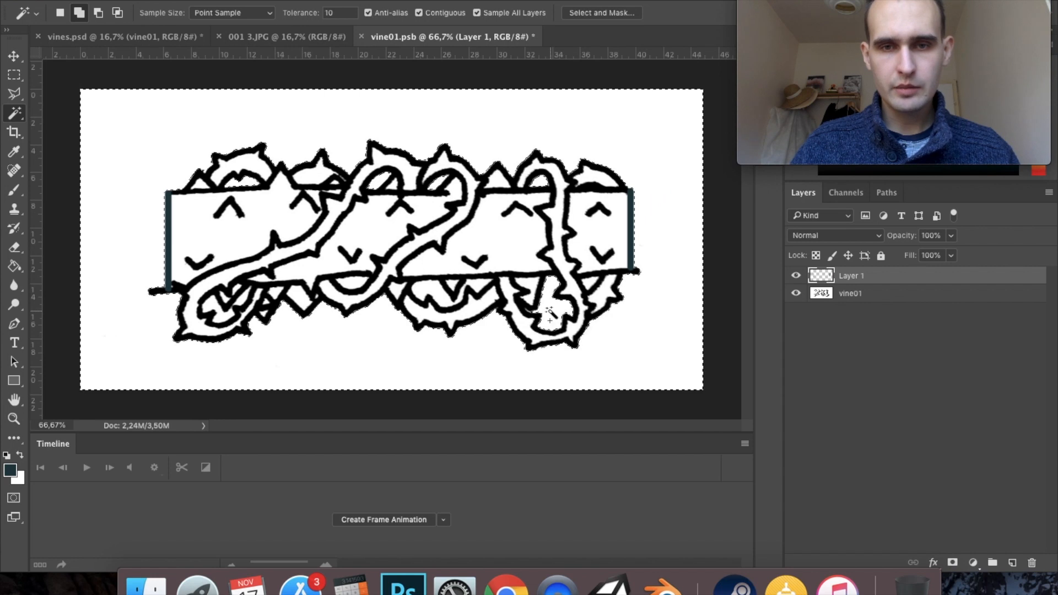
pyautogui.keyDown('shift'); pyautogui.click(472, 287); pyautogui.keyUp('shift')
pyautogui.keyDown('shift'); pyautogui.click(426, 298); pyautogui.keyUp('shift')
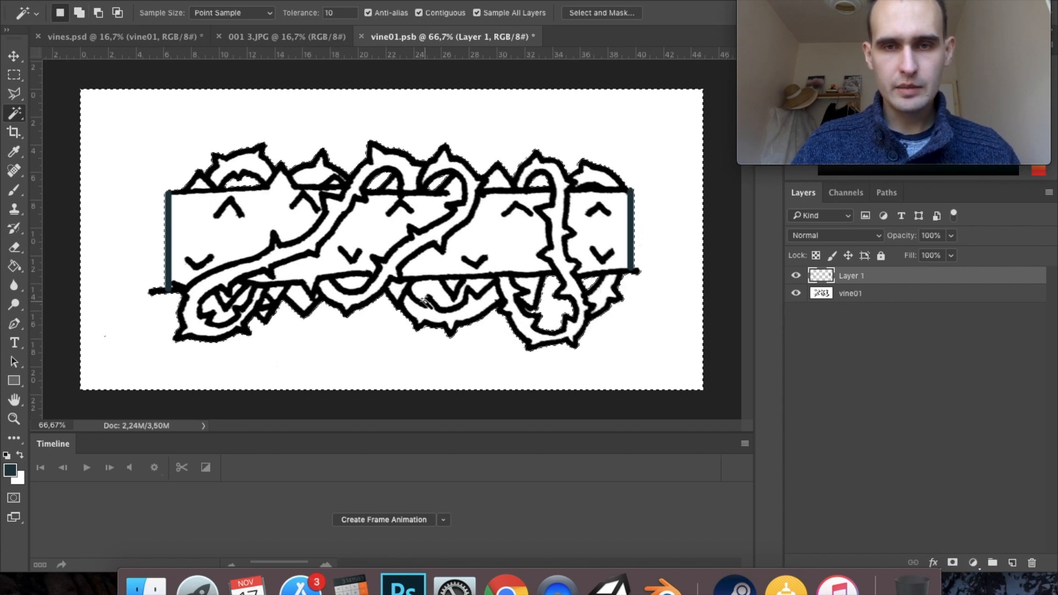
pyautogui.keyDown('shift'); pyautogui.click(425, 300); pyautogui.keyUp('shift')
pyautogui.keyDown('shift'); pyautogui.click(455, 286); pyautogui.keyUp('shift')
pyautogui.keyDown('shift'); pyautogui.click(474, 286); pyautogui.keyUp('shift')
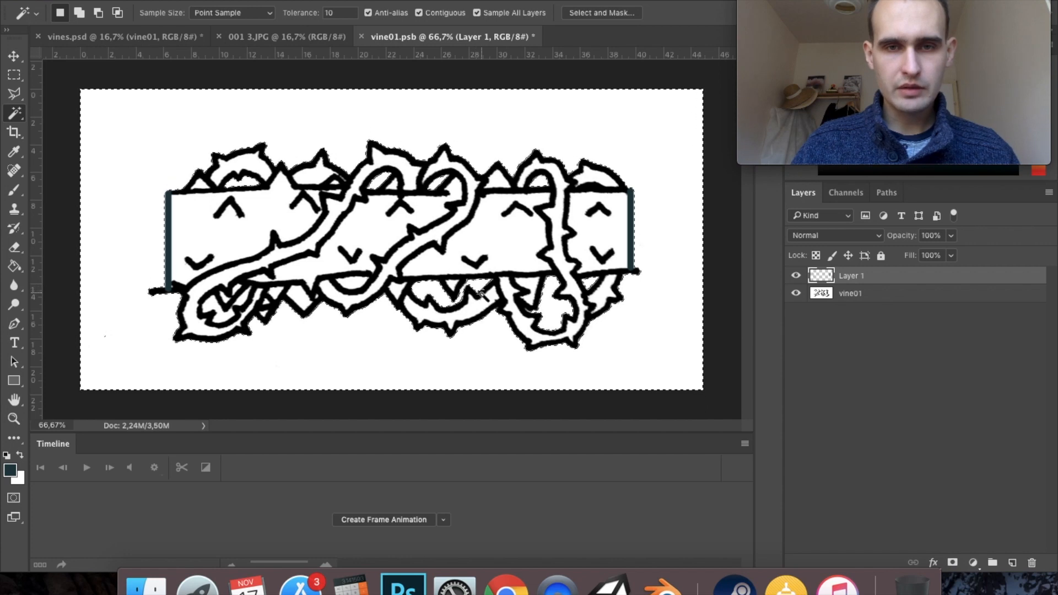
pyautogui.scroll(6, 480, 294)
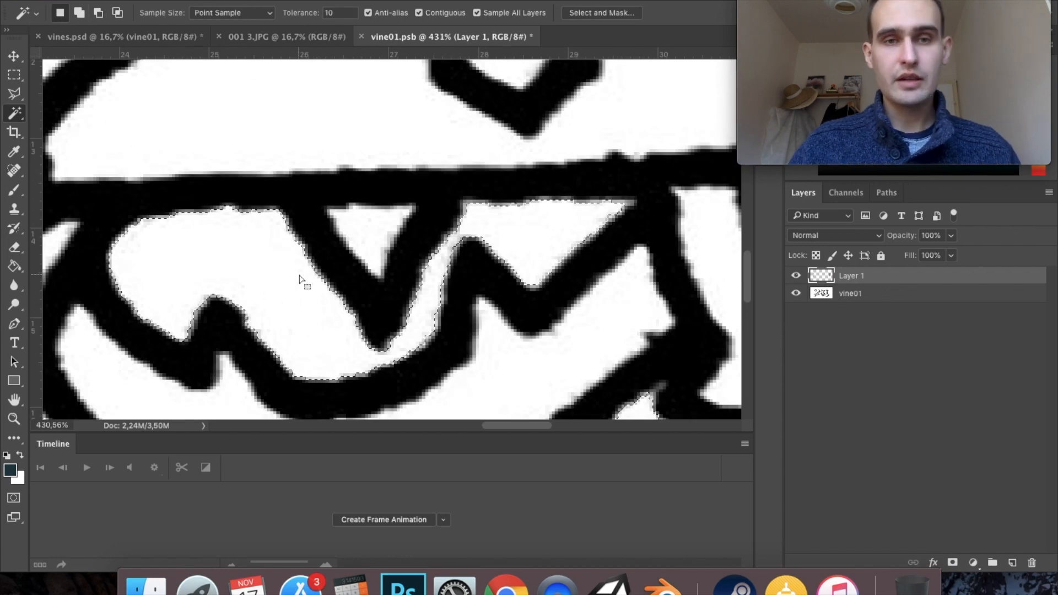
pyautogui.scroll(-3, 299, 280)
pyautogui.hscroll(-10, 299, 280)
pyautogui.scroll(2, 356, 266)
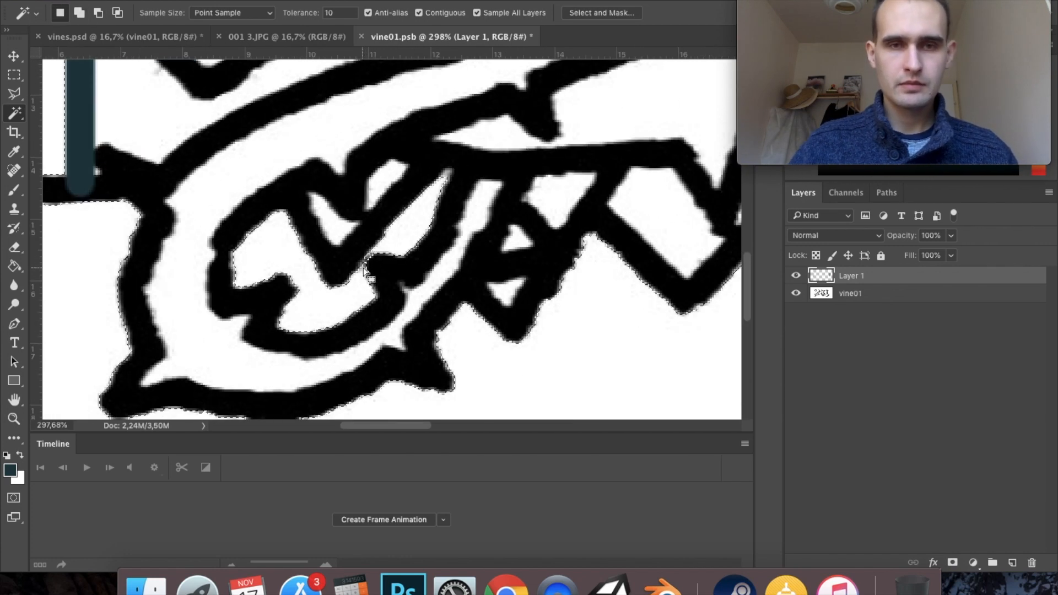
pyautogui.scroll(-6, 365, 270)
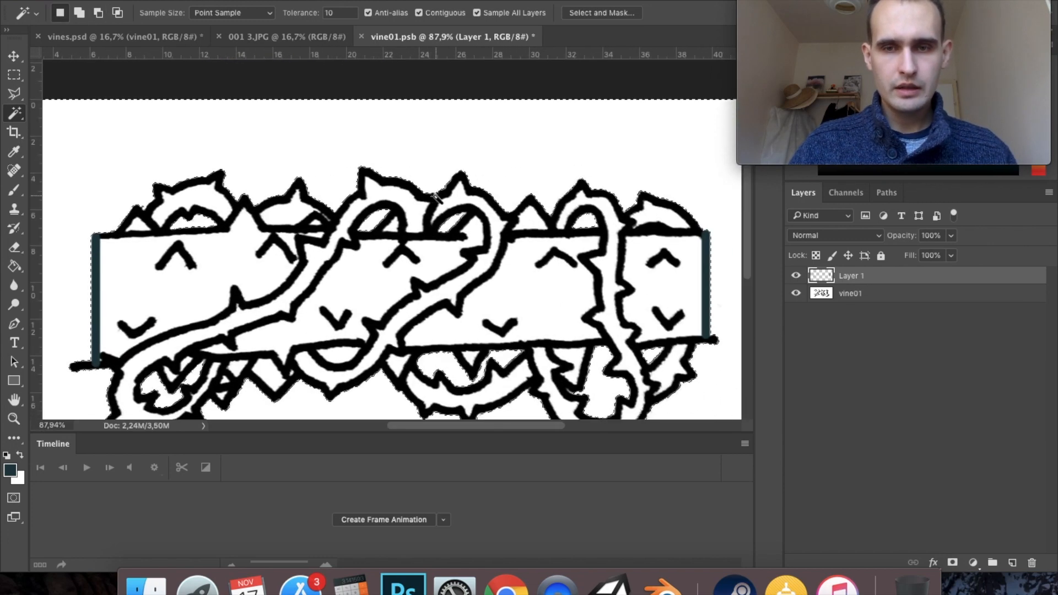
# - Add a layer mask to the vine01 layer from the background selection and hide Layer 1
pyautogui.press('super+d')
pyautogui.click(880, 296)
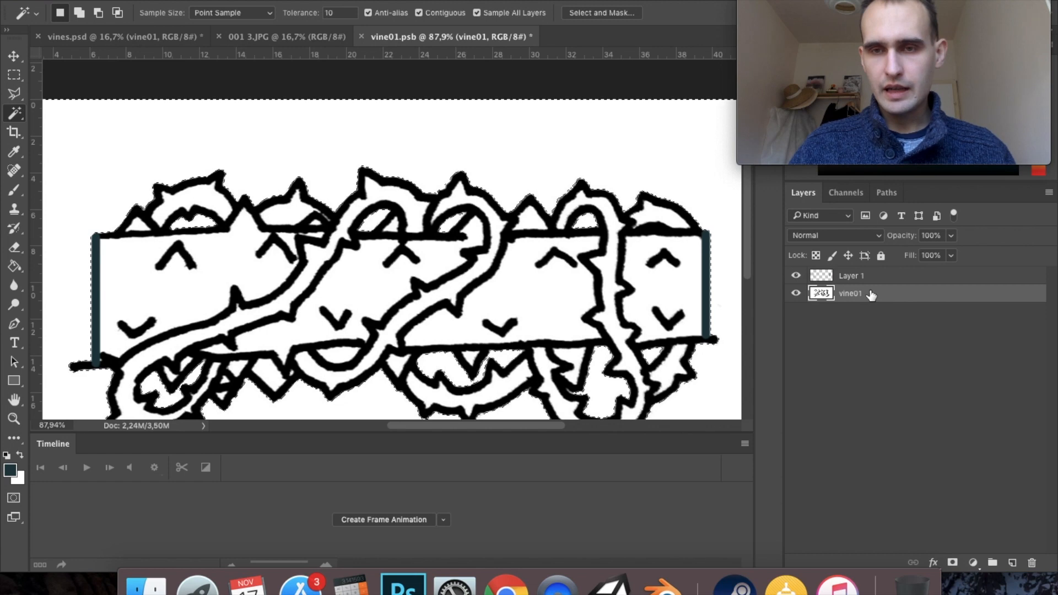
pyautogui.click(952, 563)
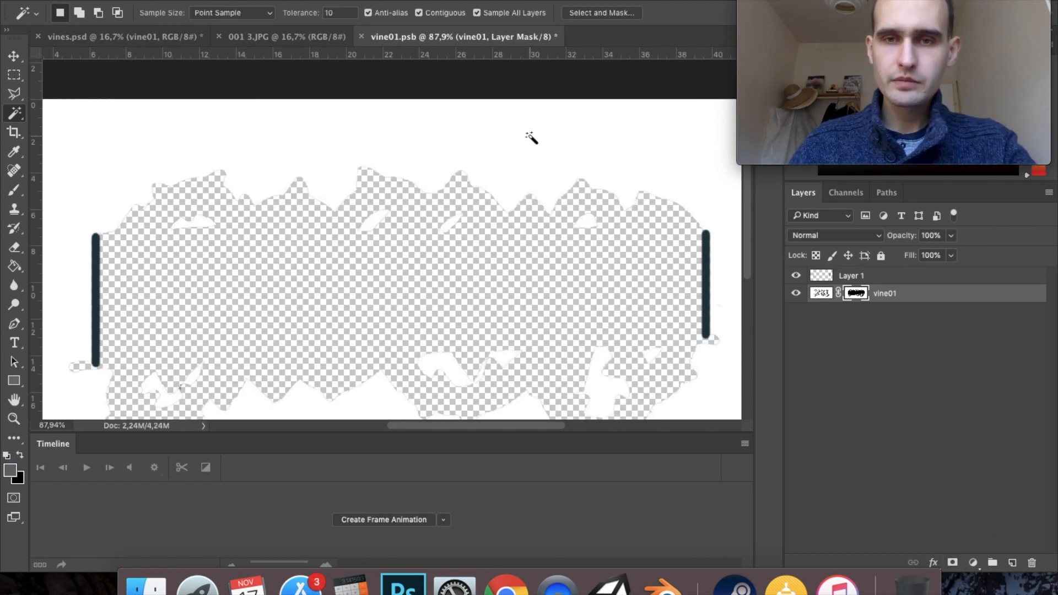
pyautogui.click(851, 277)
pyautogui.click(795, 276)
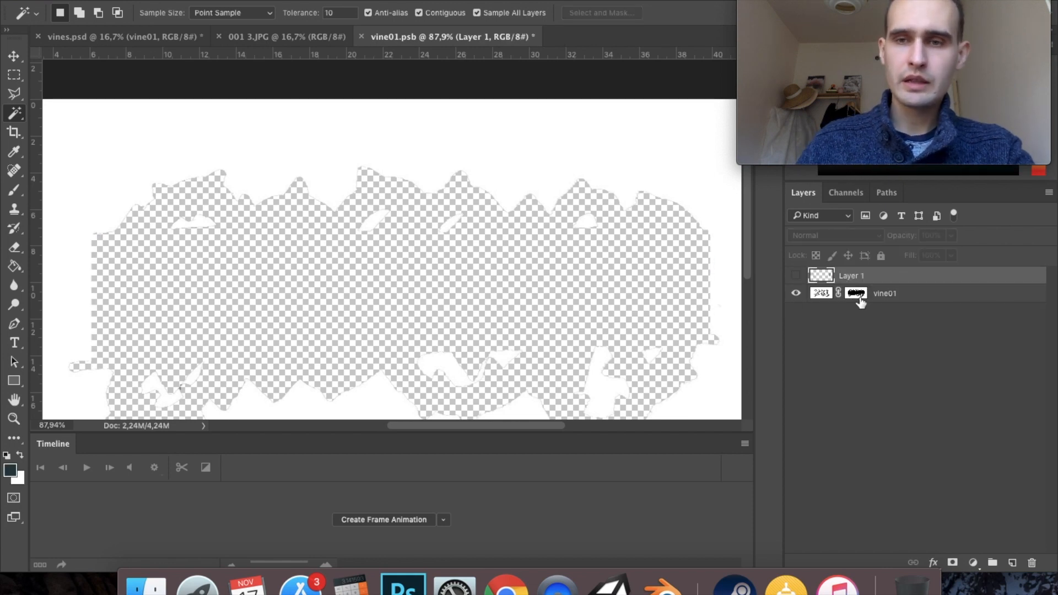
# - Invert the vine01 layer mask so the vines show and the white background is hidden
pyautogui.click(821, 292)
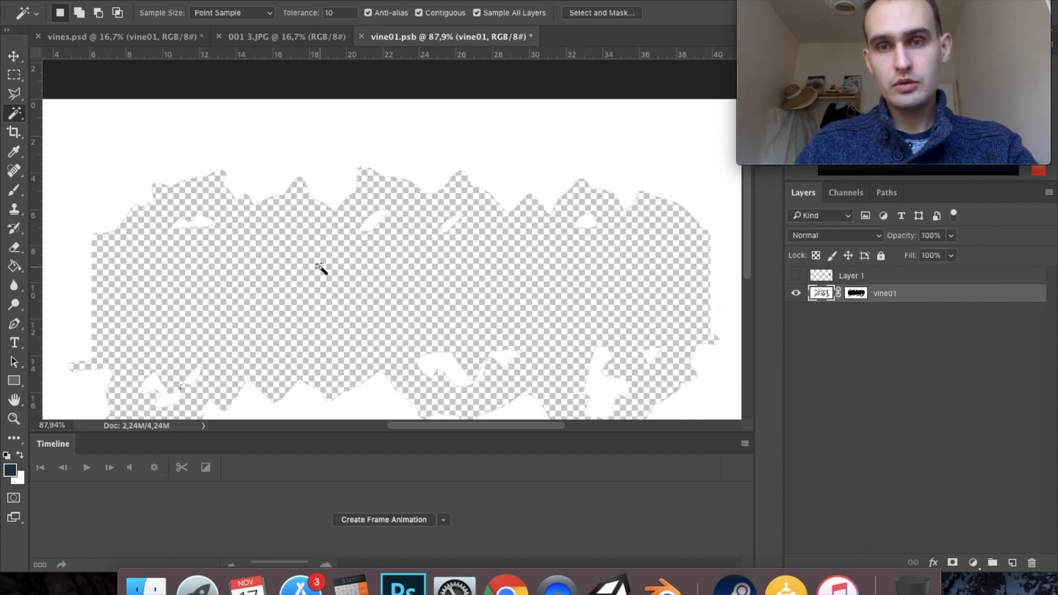
pyautogui.click(856, 294)
pyautogui.doubleClick(855, 296)
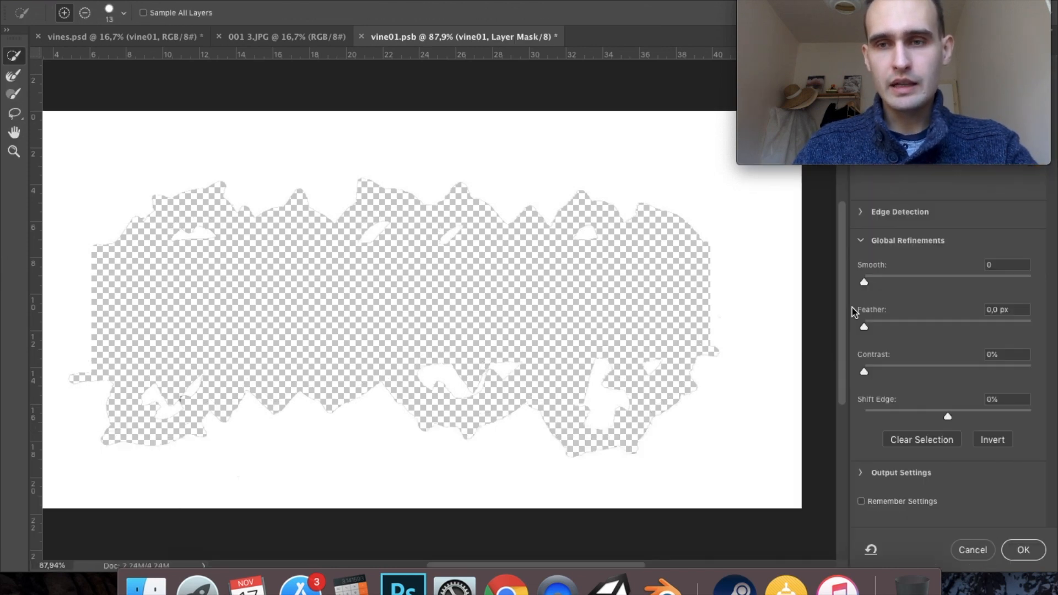
pyautogui.click(995, 442)
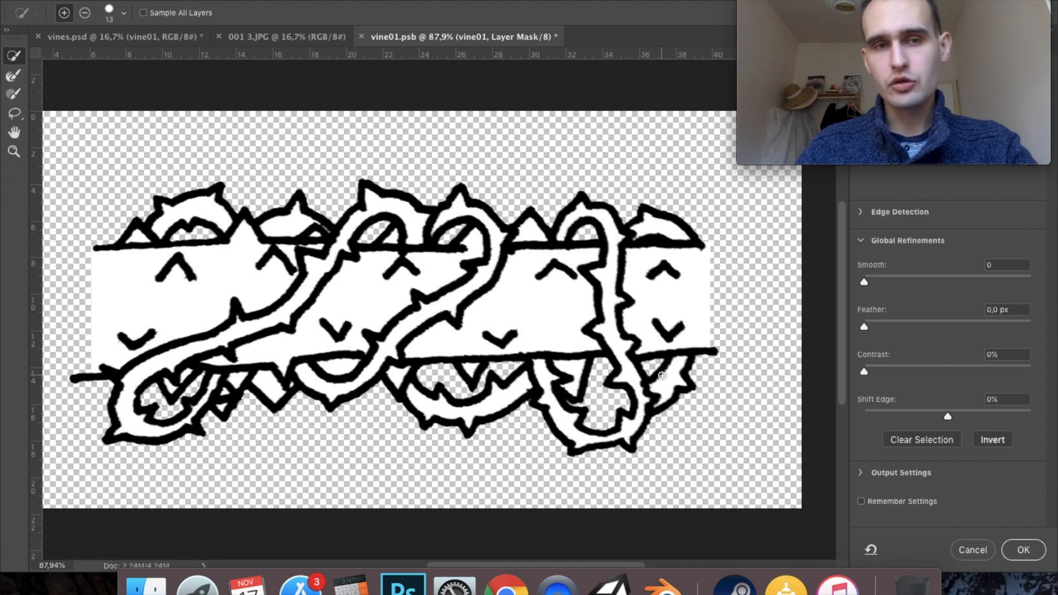
pyautogui.click(1022, 550)
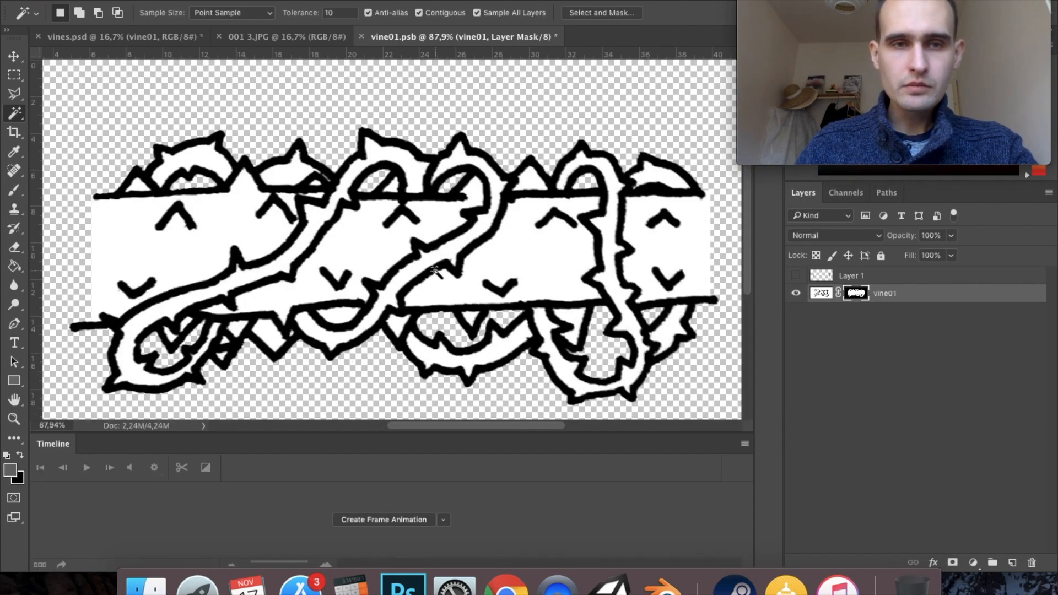
# - Crop the canvas on its left and right sides to the ends of the vine band
pyautogui.click(964, 449)
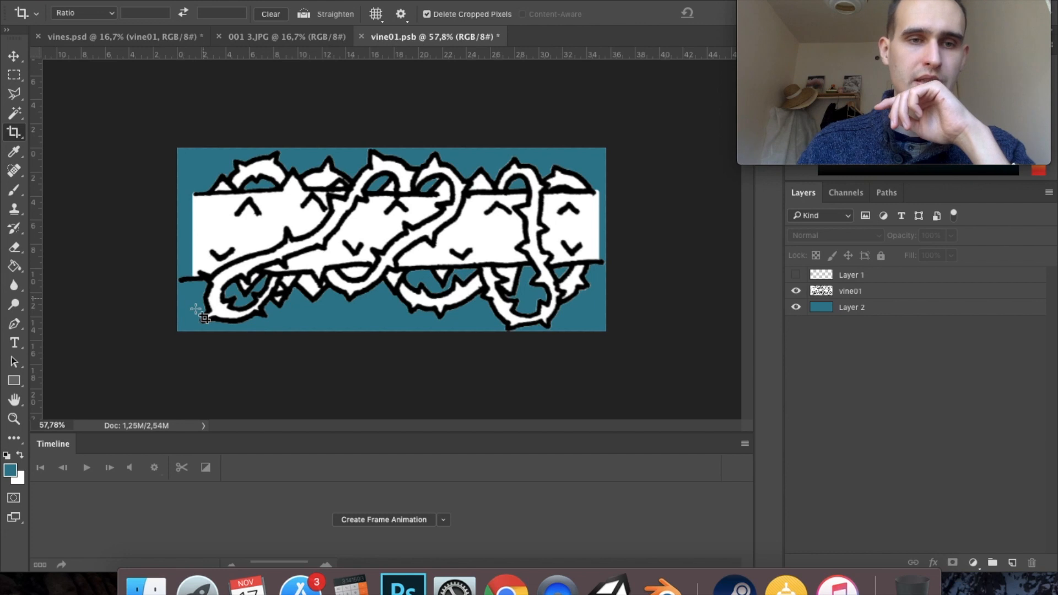
pyautogui.click(181, 241)
pyautogui.moveTo(178, 238); pyautogui.dragTo(225, 234)
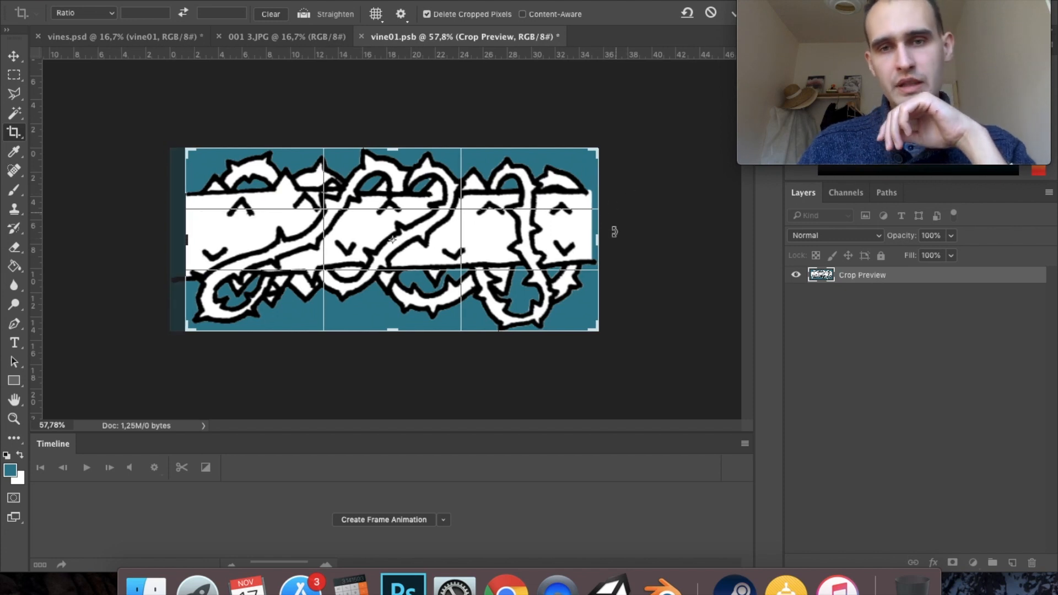
pyautogui.moveTo(595, 241); pyautogui.dragTo(589, 240)
pyautogui.press('Return')
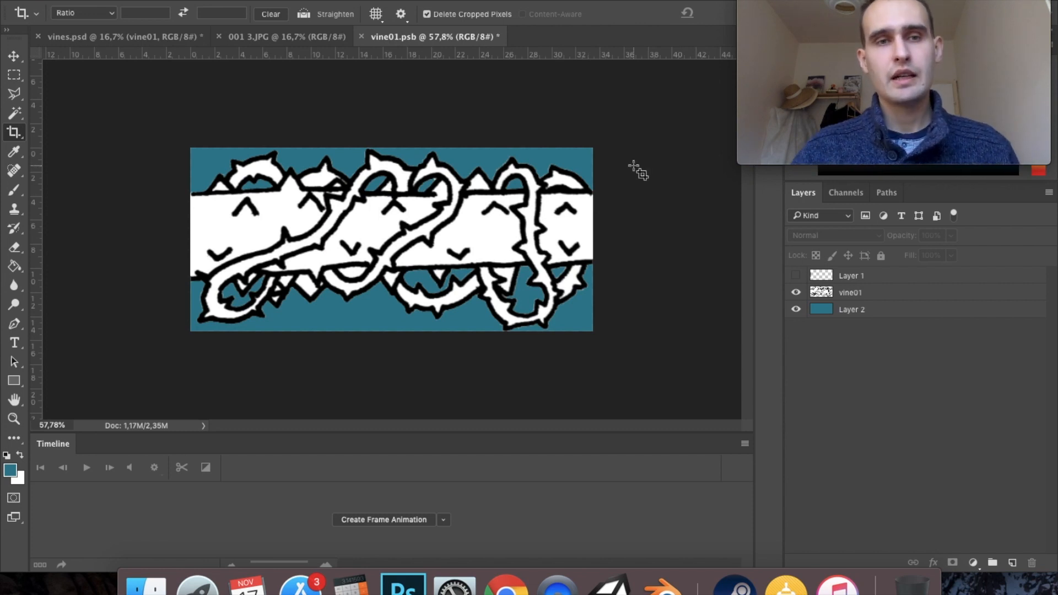
# - Duplicate the vine01 layer and hide the original
pyautogui.click(873, 298)
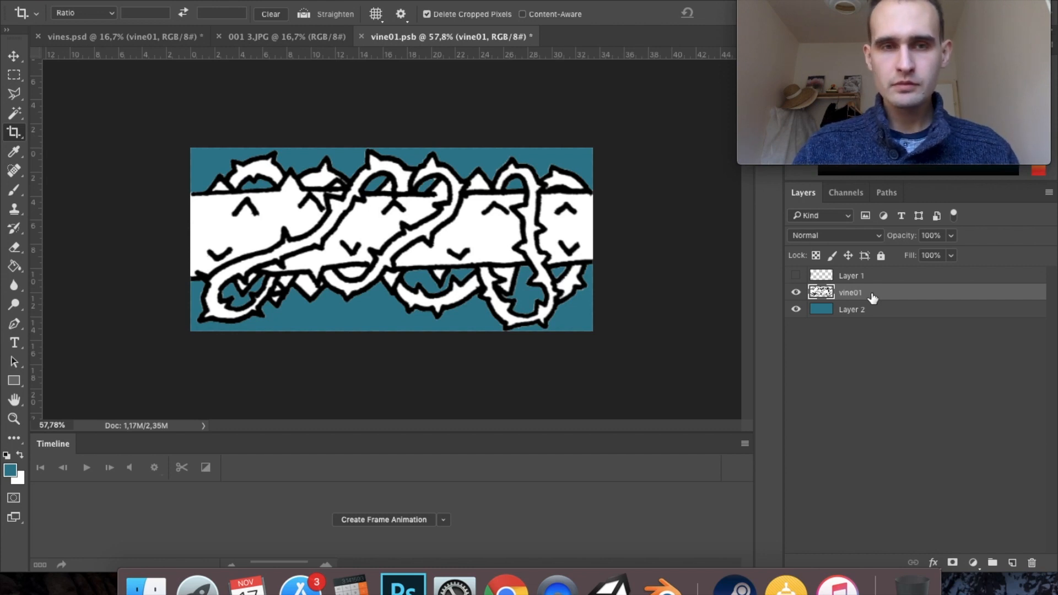
pyautogui.press('super+j')
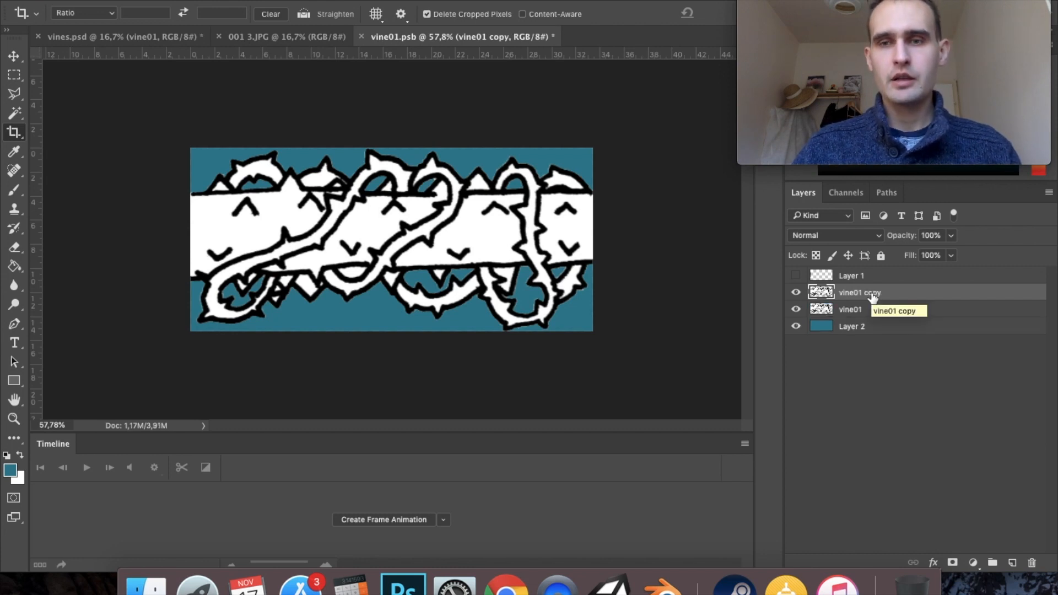
pyautogui.click(796, 310)
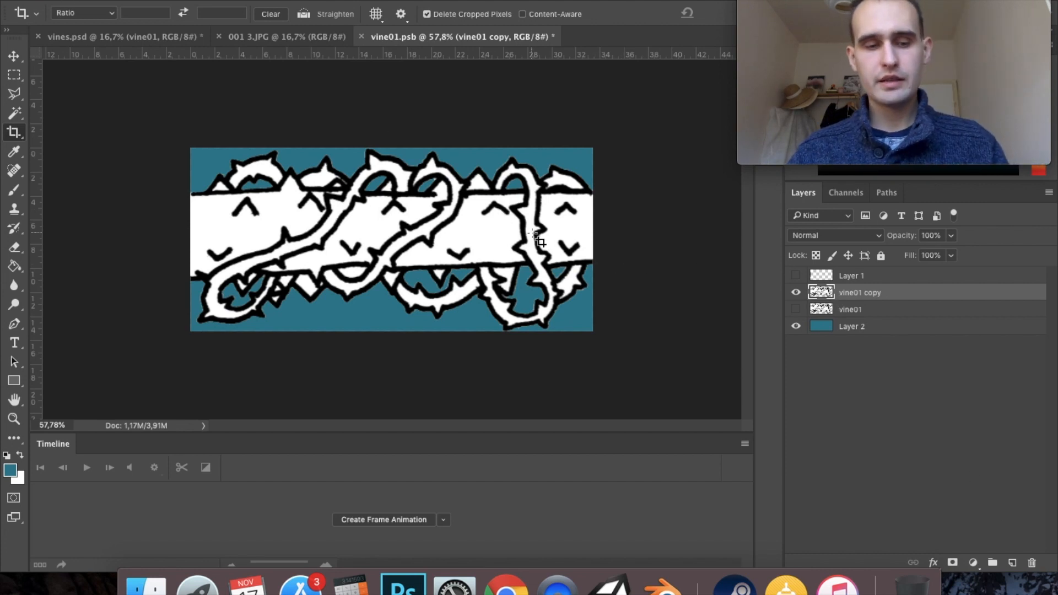
# - Select the entire canvas and add a new empty layer above vine01 copy
pyautogui.press('super')
pyautogui.press('super+a')
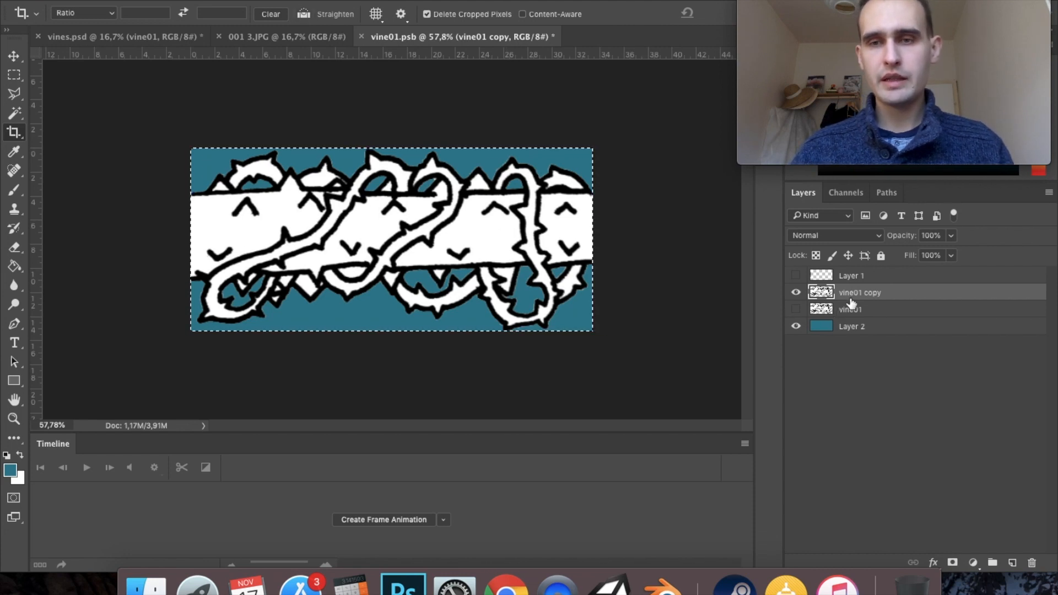
pyautogui.click(1012, 563)
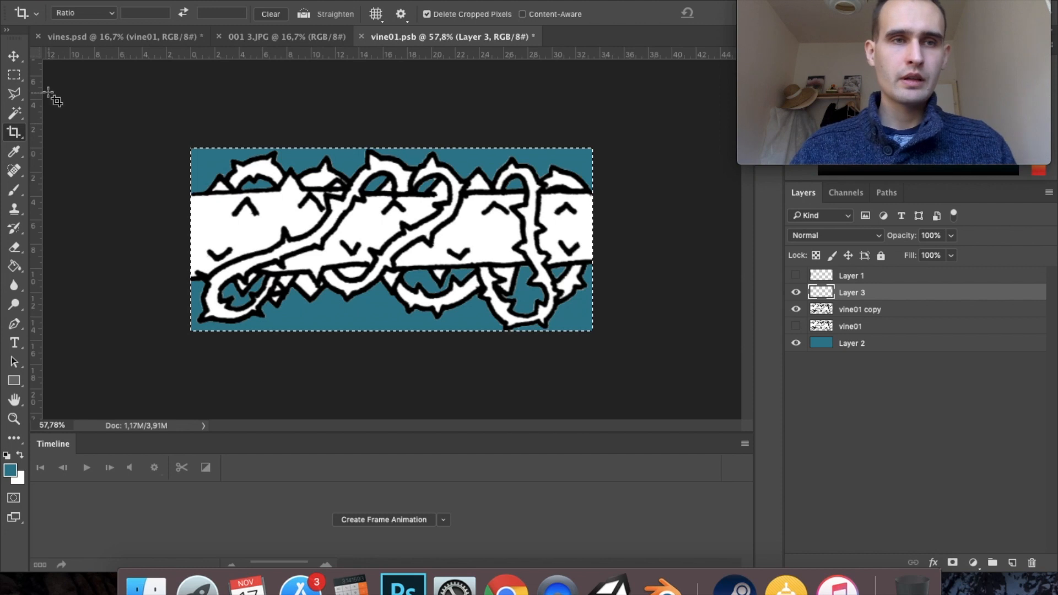
# - Fill Layer 3 with a dark reddish brown using the Paint Bucket and deselect the canvas
pyautogui.click(19, 76)
pyautogui.press('g')
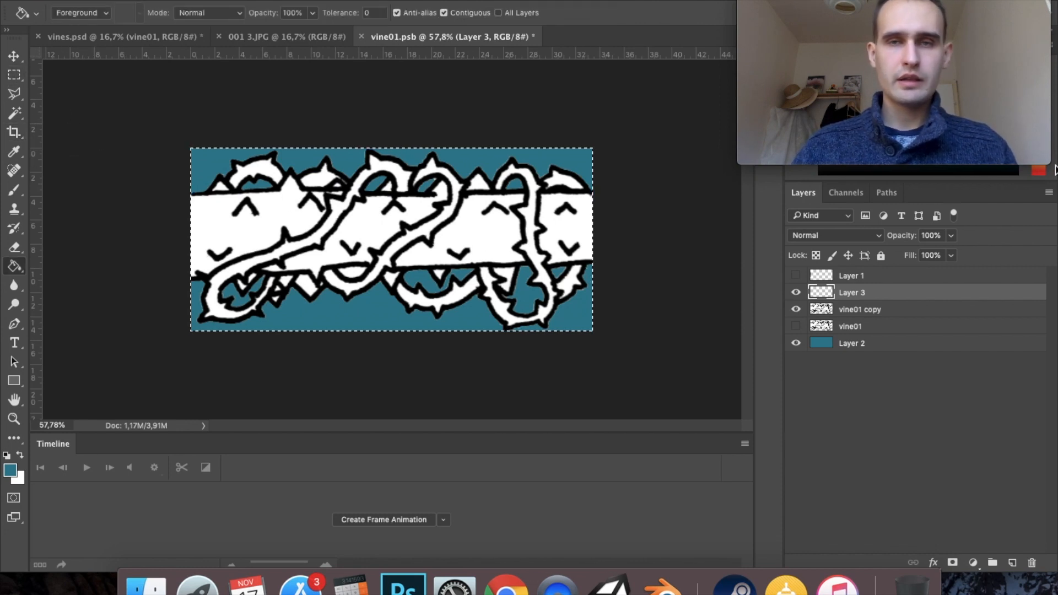
pyautogui.moveTo(886, 103)
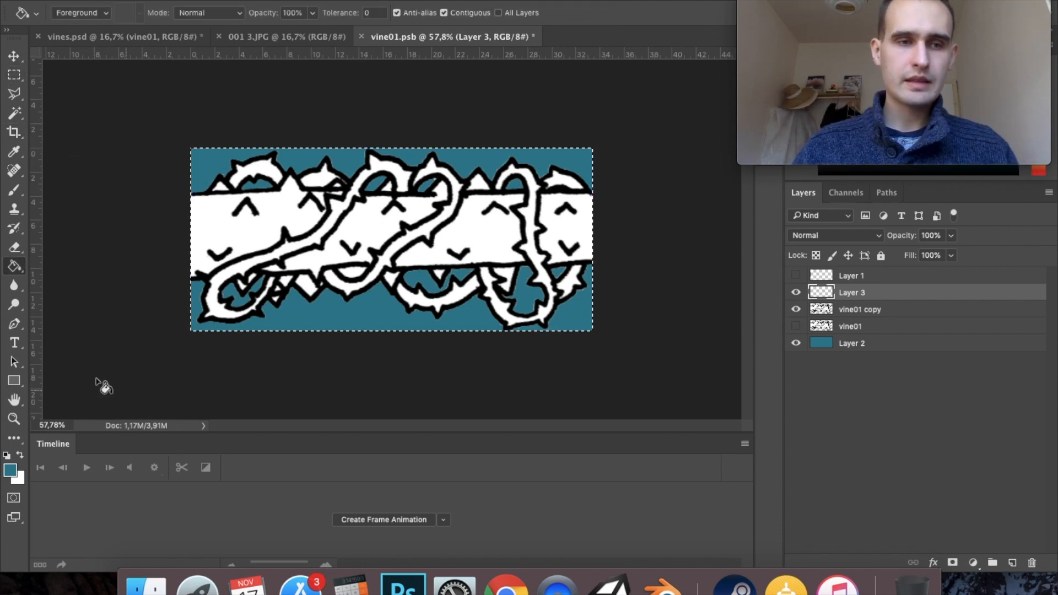
pyautogui.click(13, 475)
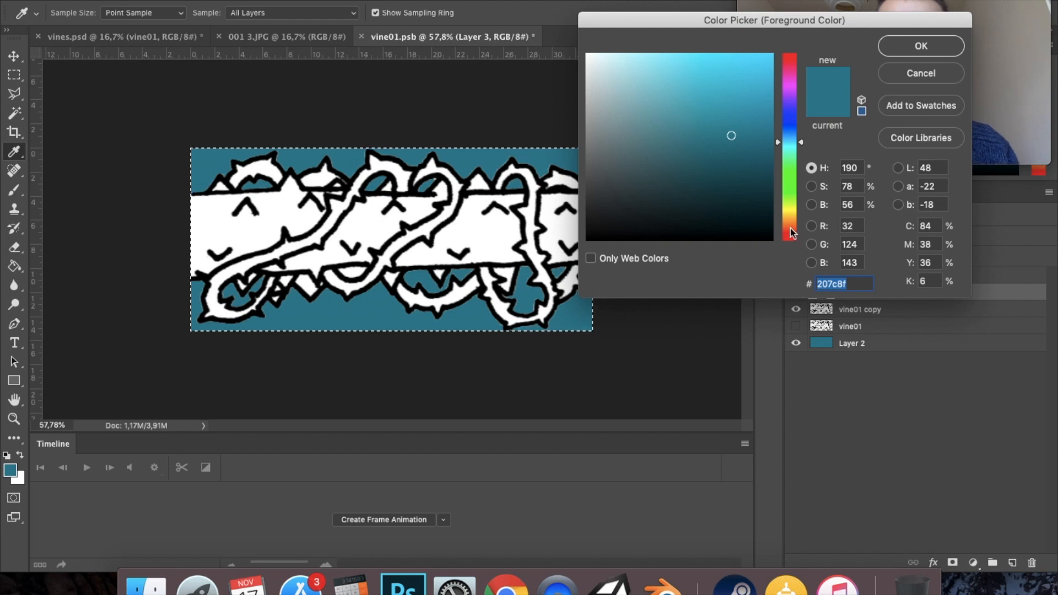
pyautogui.moveTo(791, 215); pyautogui.dragTo(792, 238)
pyautogui.click(921, 45)
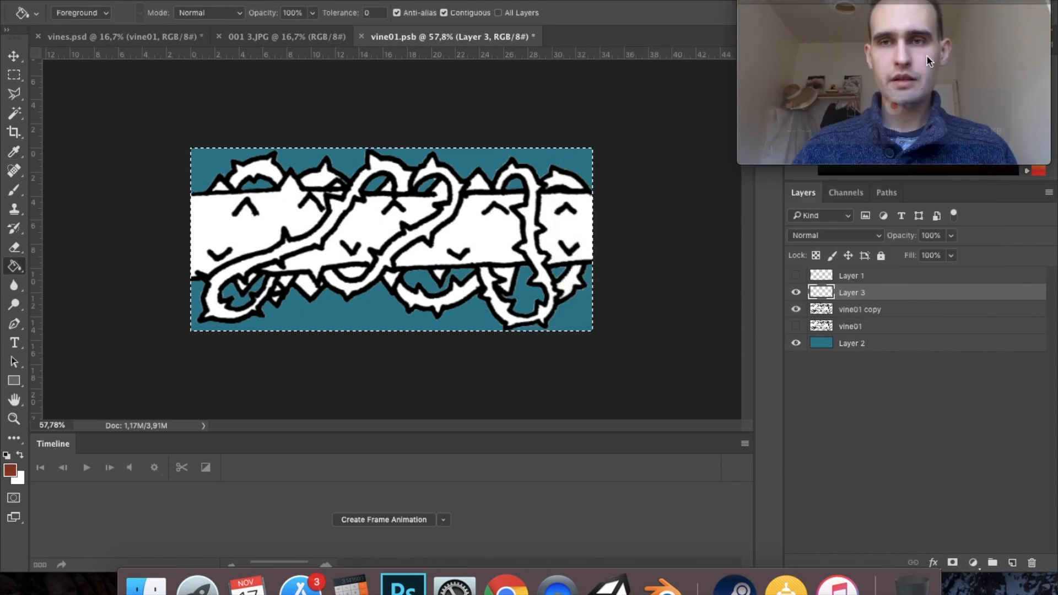
pyautogui.click(328, 236)
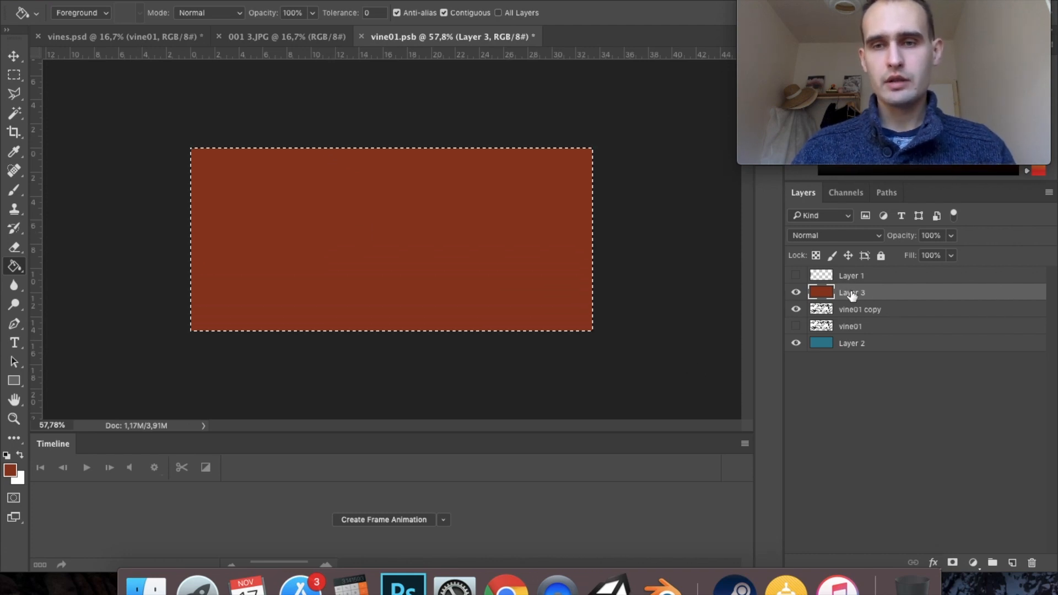
pyautogui.press('m')
pyautogui.hotkey('ctrl', 'd')
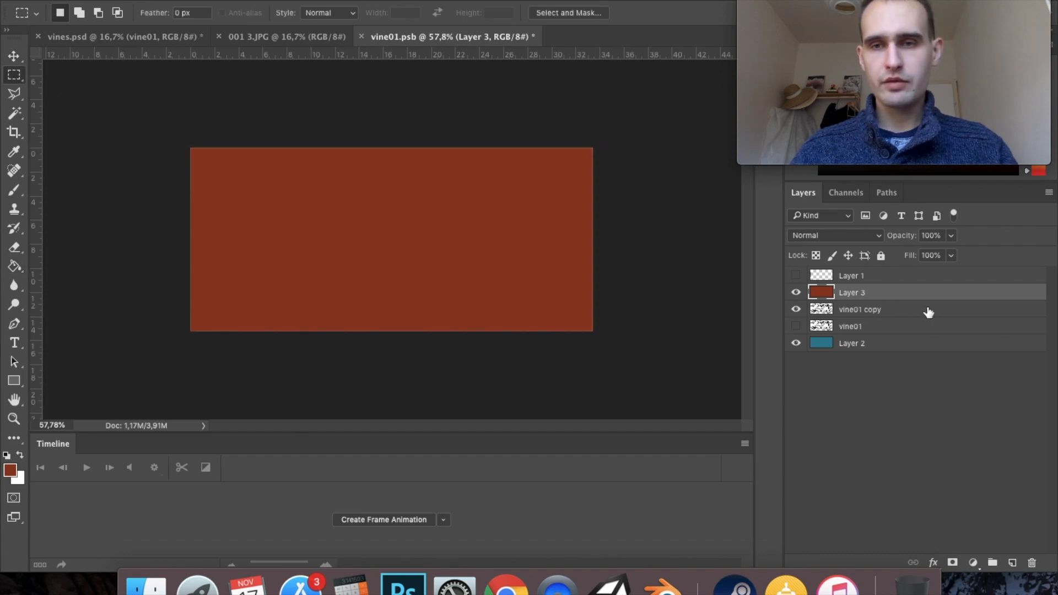
# - Add a layer mask to Layer 3, paste the copied vine drawing into it and deselect
pyautogui.click(952, 562)
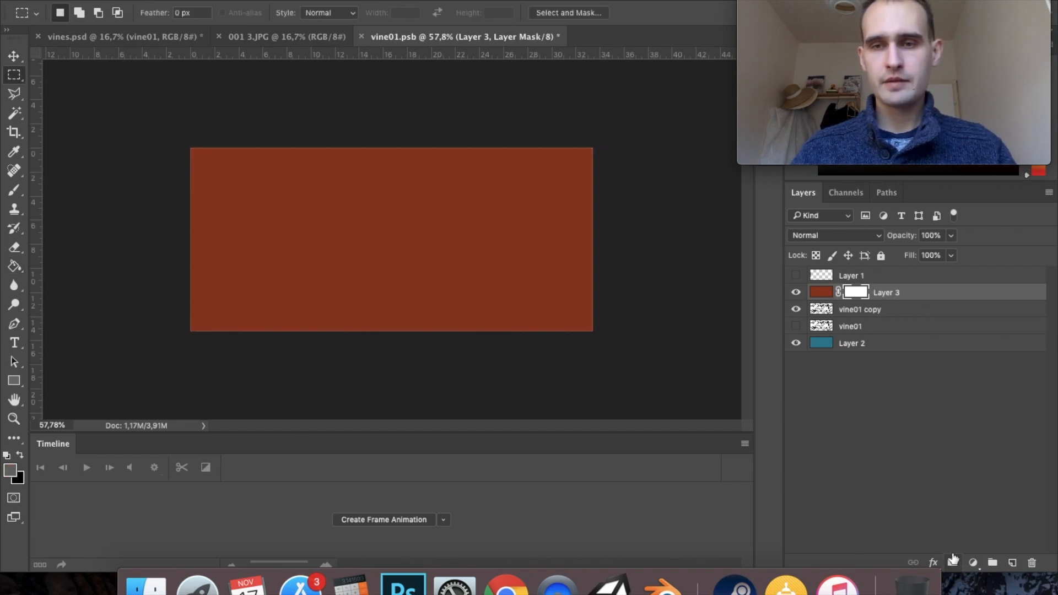
pyautogui.keyDown('alt'); pyautogui.click(861, 294); pyautogui.keyUp('alt')
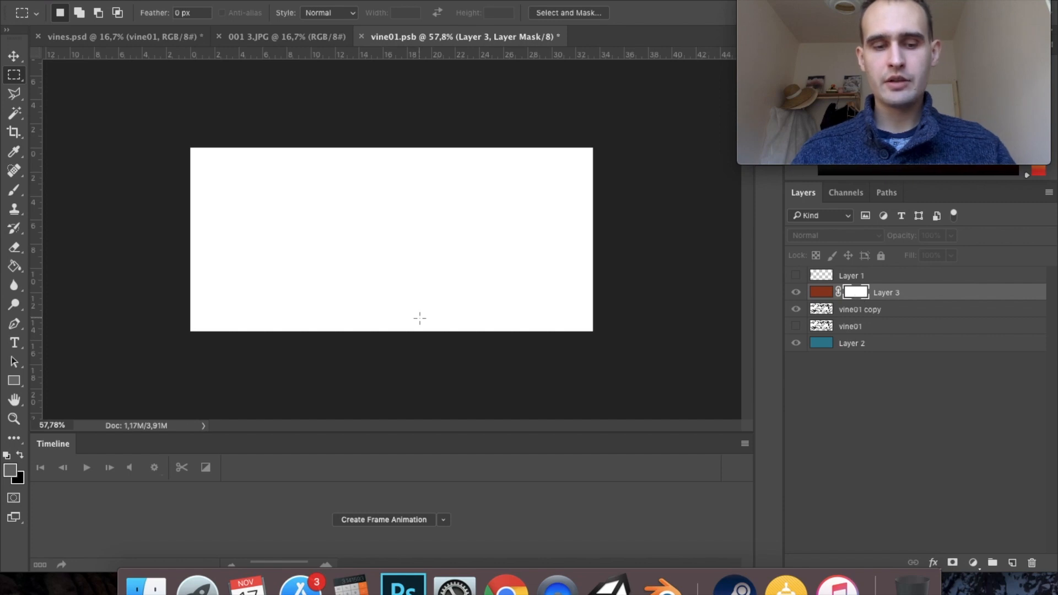
pyautogui.press('super+v')
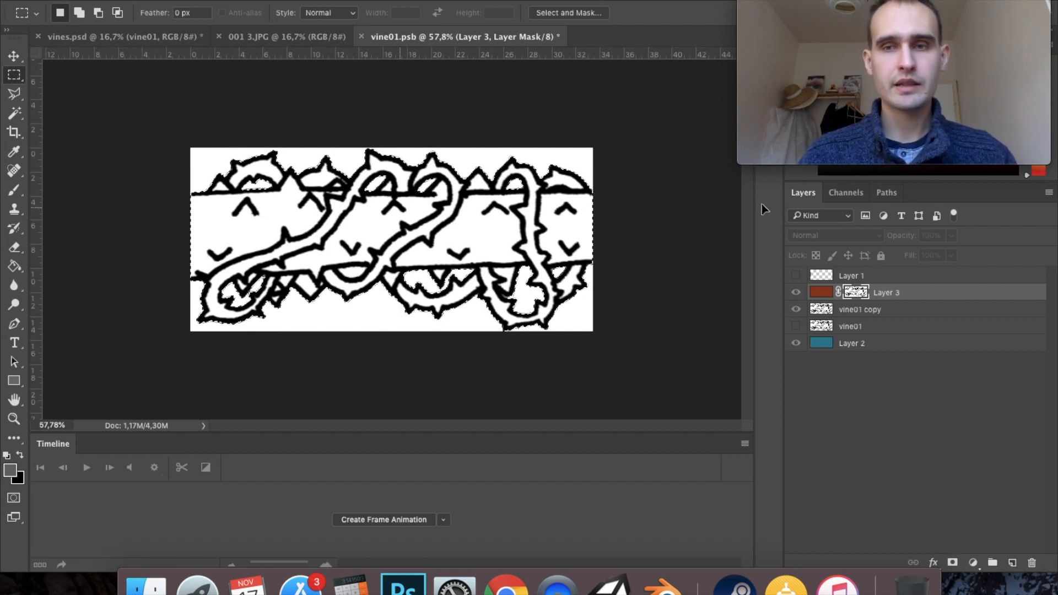
pyautogui.click(820, 295)
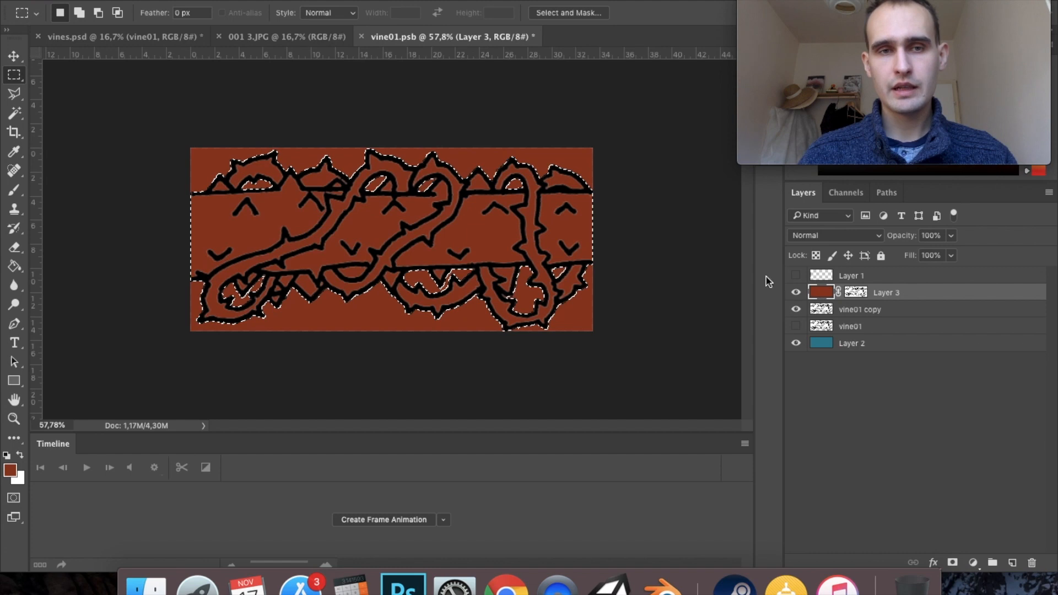
pyautogui.click(107, 130)
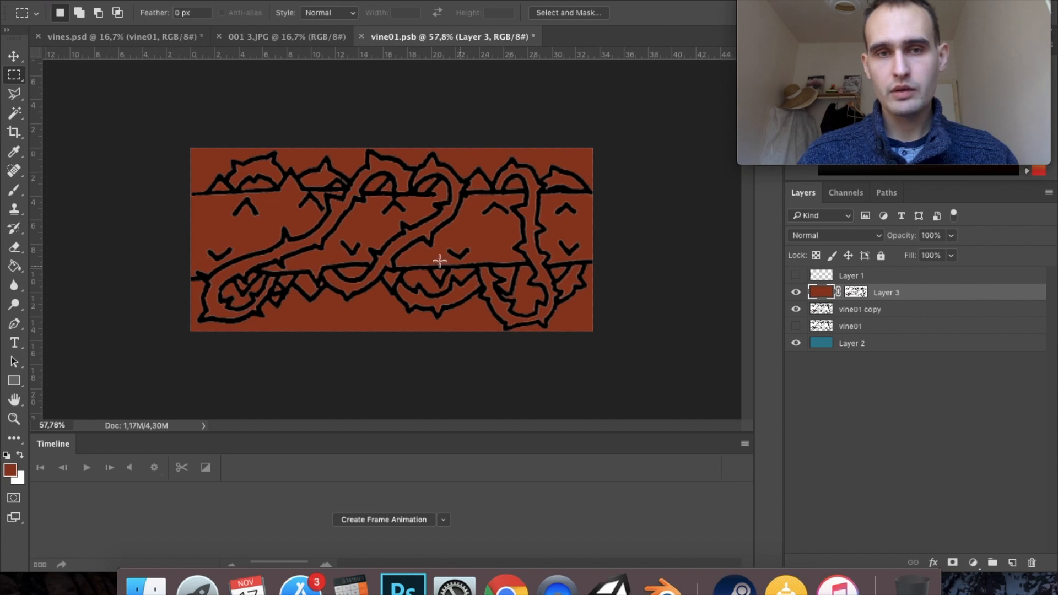
# - Invert the Layer 3 mask so the fill colours only the vine outlines
pyautogui.doubleClick(852, 295)
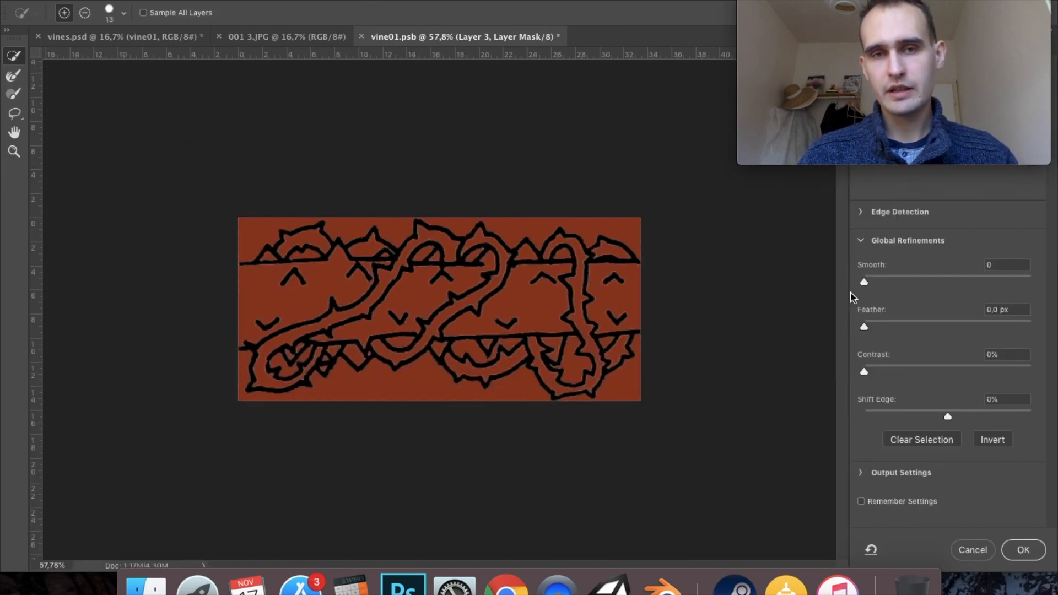
pyautogui.click(994, 443)
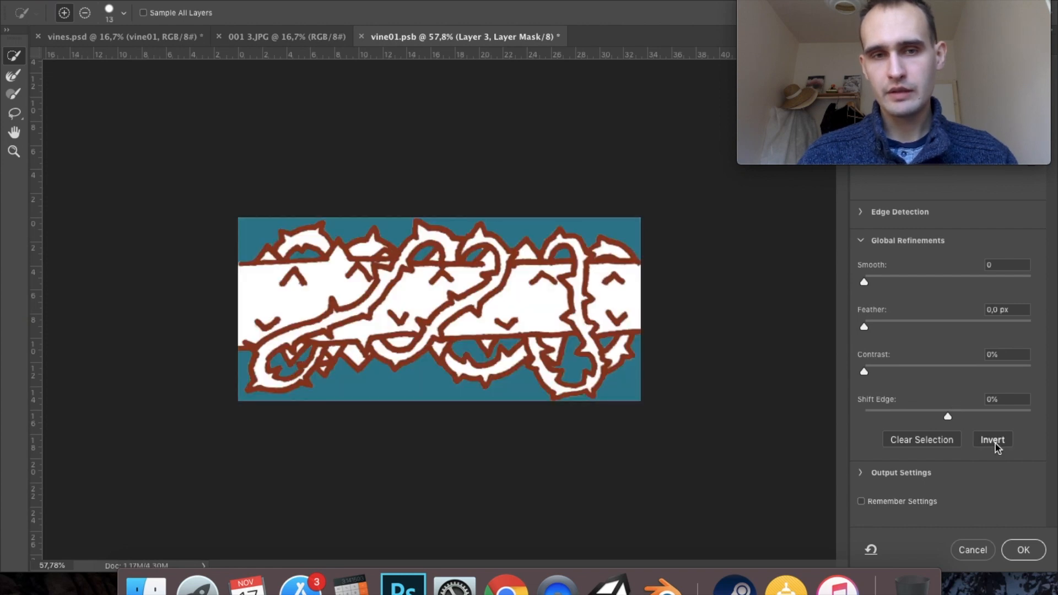
pyautogui.click(1023, 550)
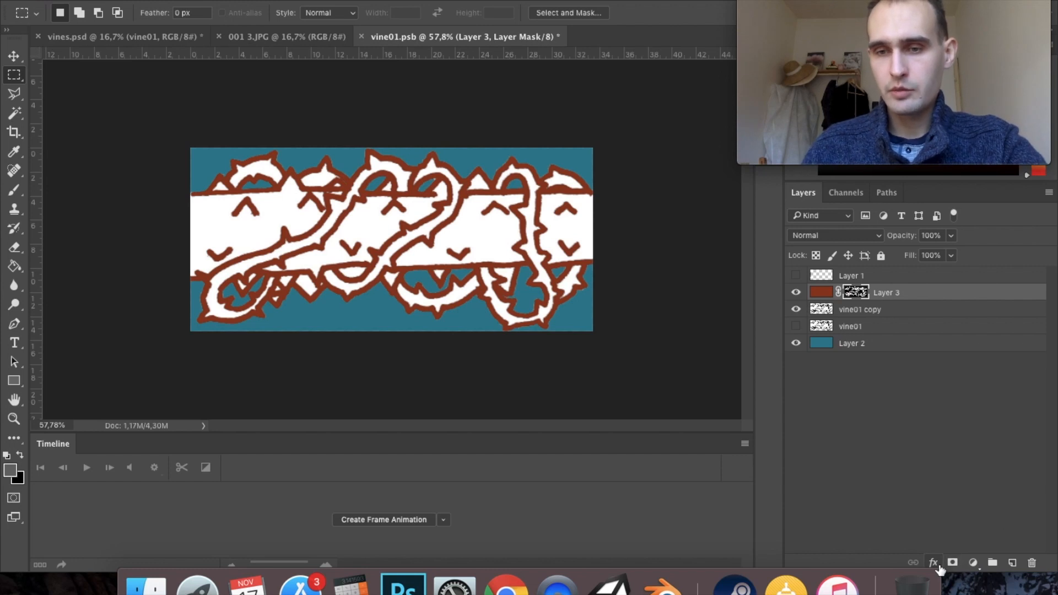
# - Add a Color Overlay effect to Layer 3 in red #d8391f
pyautogui.click(821, 293)
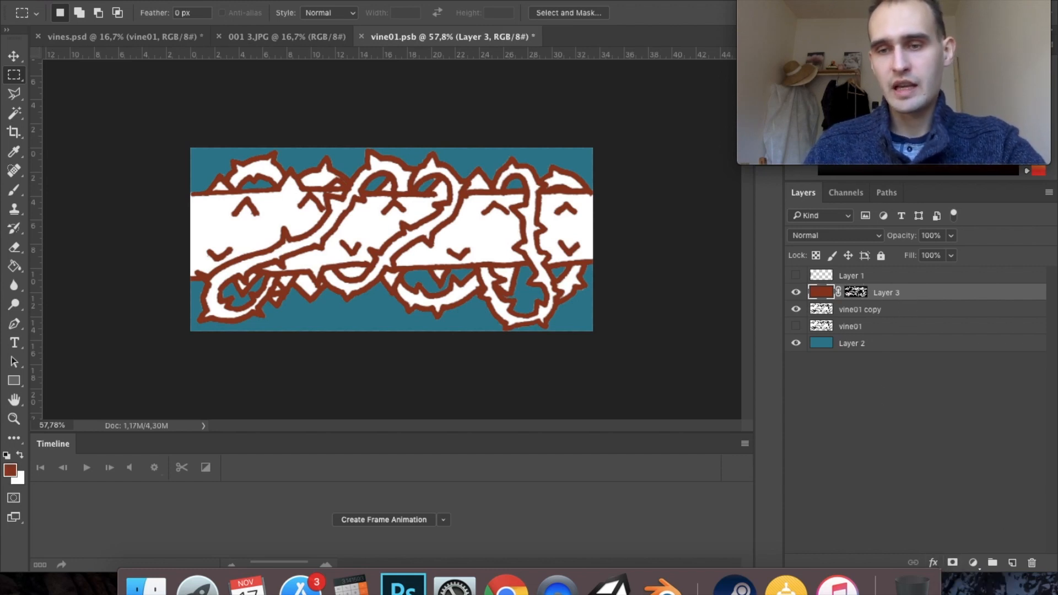
pyautogui.click(934, 564)
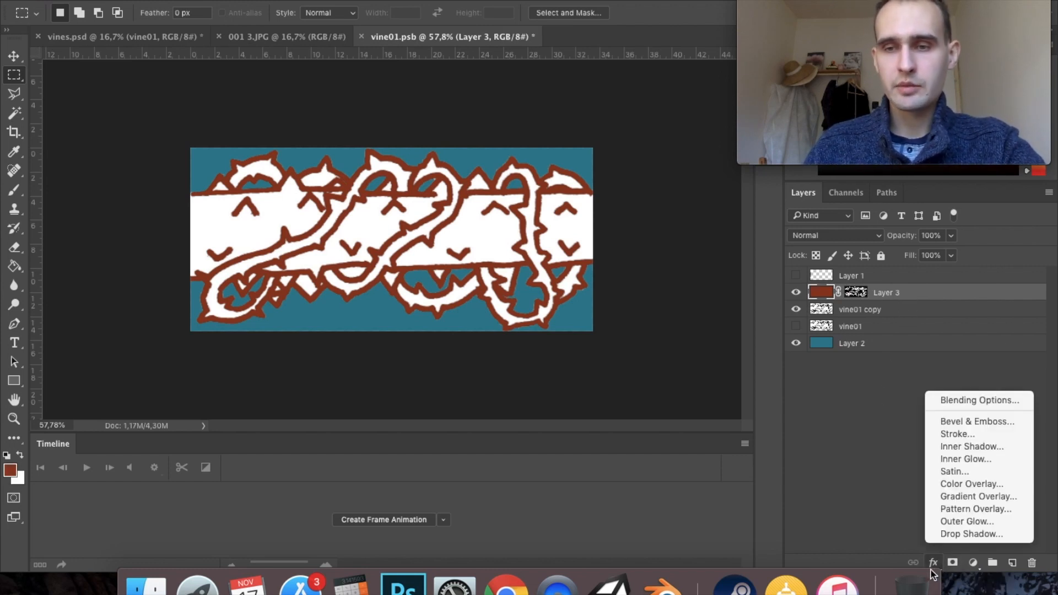
pyautogui.click(977, 485)
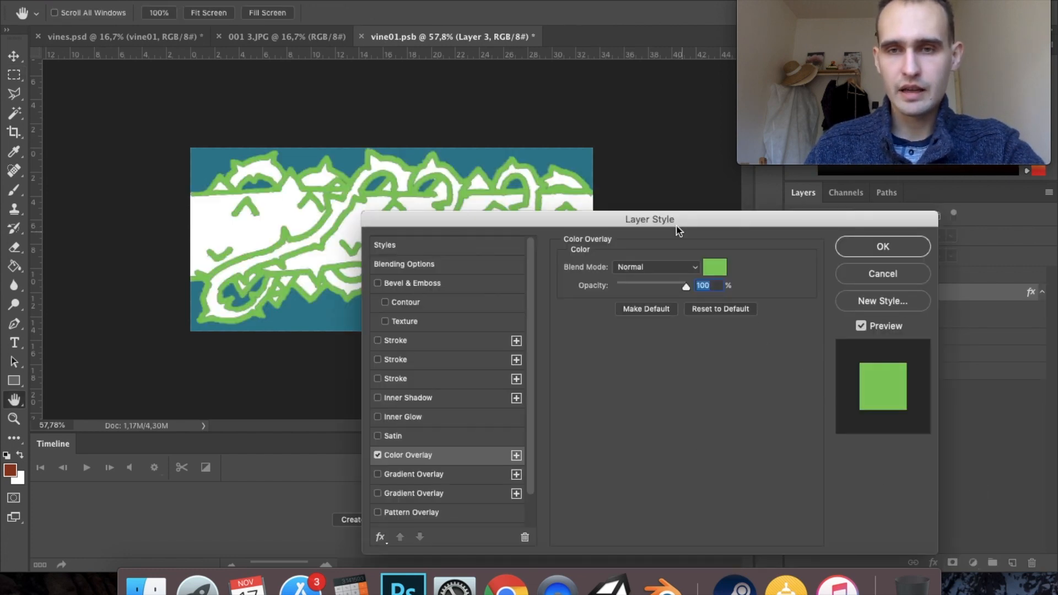
pyautogui.click(708, 276)
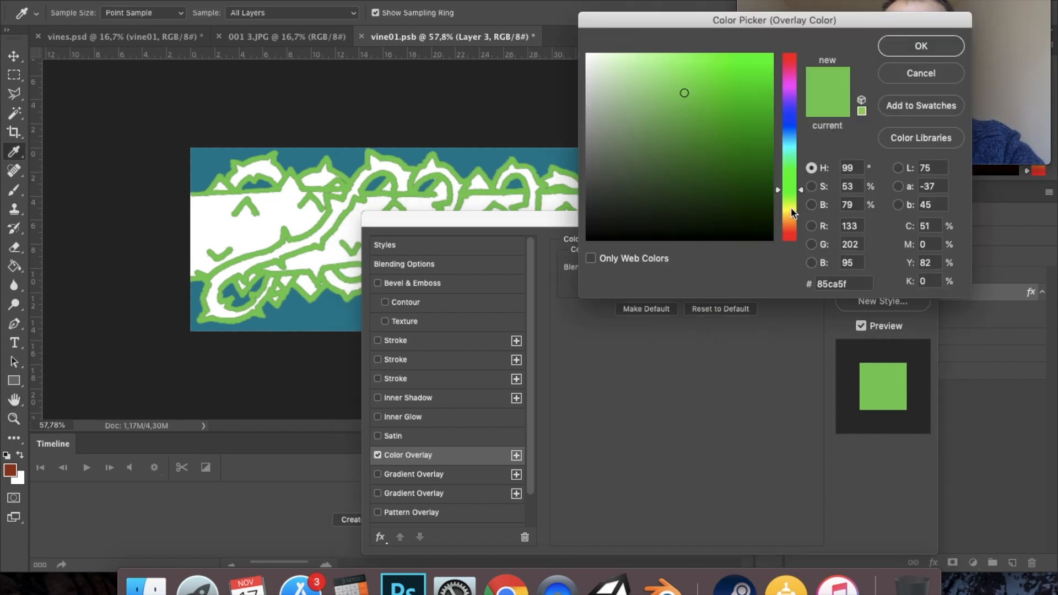
pyautogui.click(790, 226)
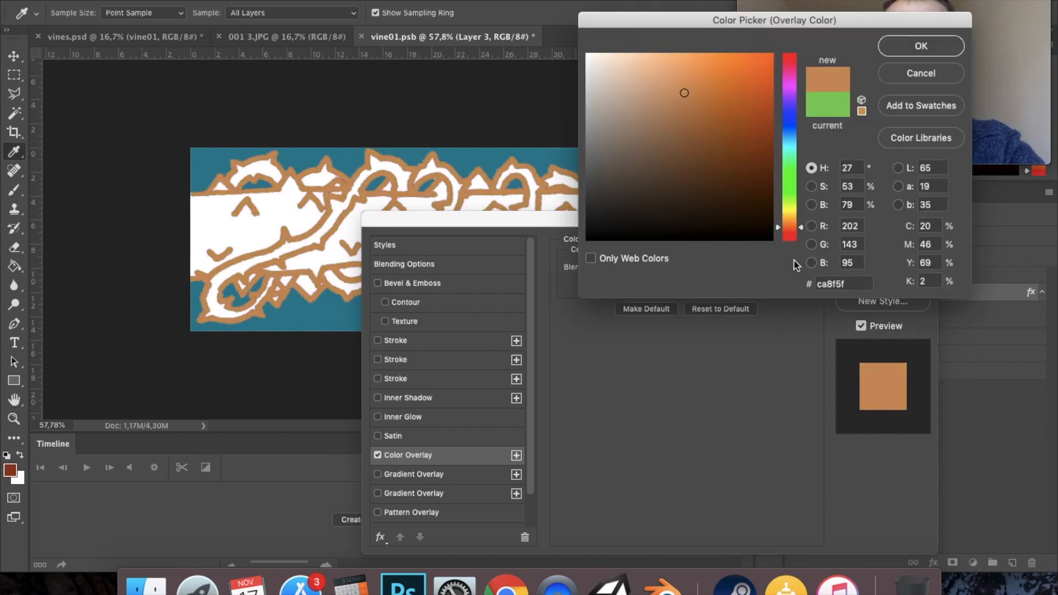
pyautogui.click(791, 237)
pyautogui.click(739, 67)
pyautogui.moveTo(739, 66)
pyautogui.mouseDown()
pyautogui.moveTo(750, 63)
pyautogui.moveTo(747, 82)
pyautogui.mouseUp()
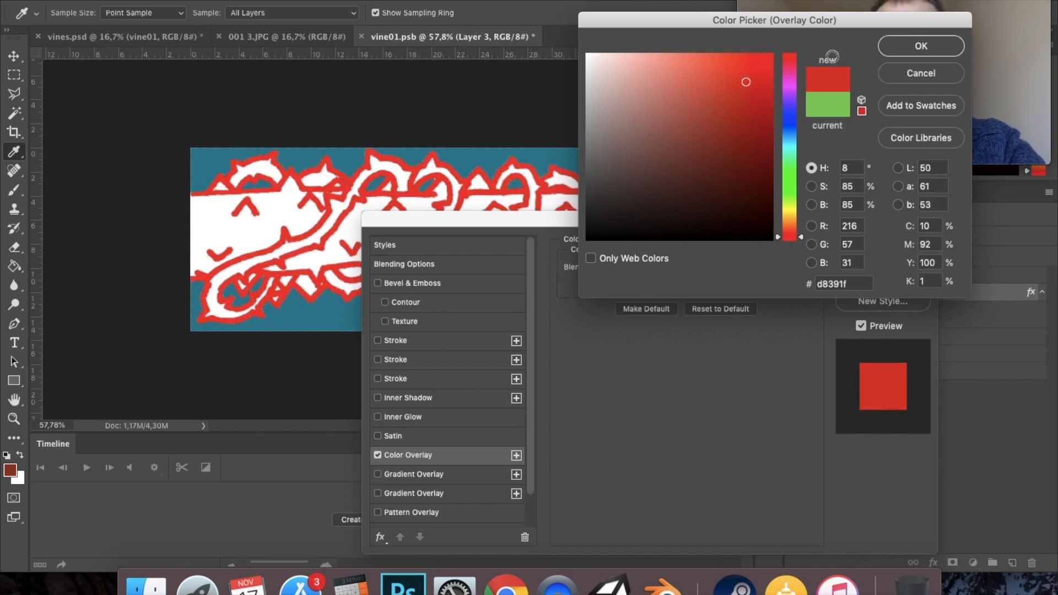
pyautogui.click(920, 45)
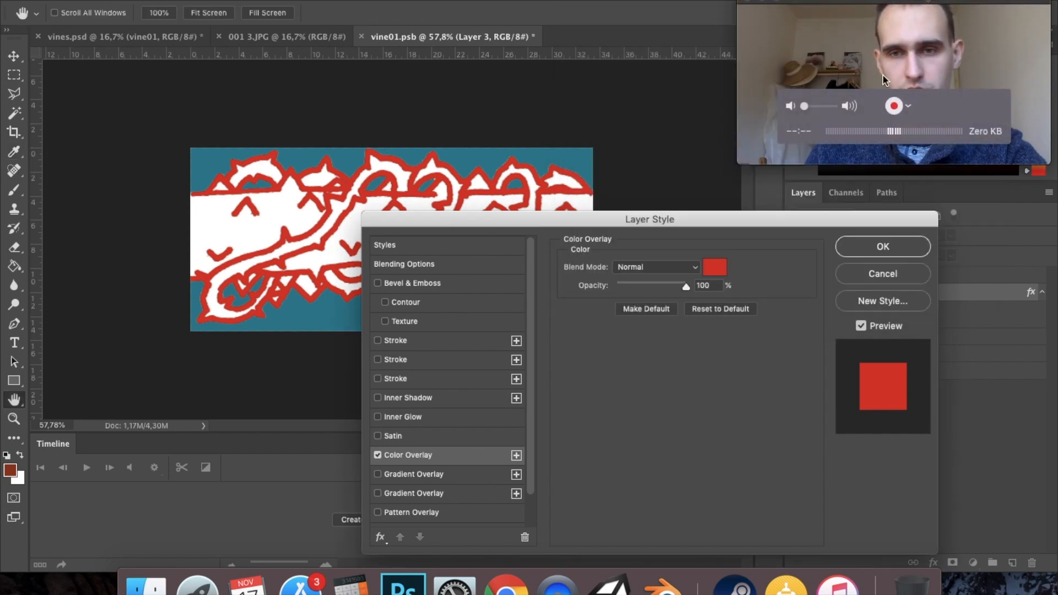
pyautogui.moveTo(688, 228); pyautogui.dragTo(478, 355)
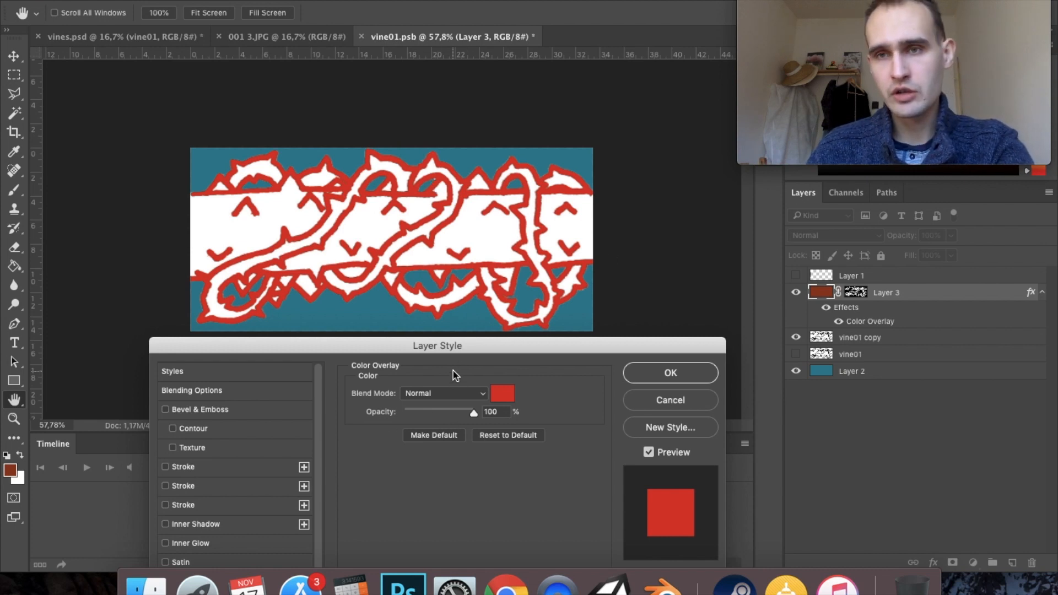
pyautogui.click(677, 376)
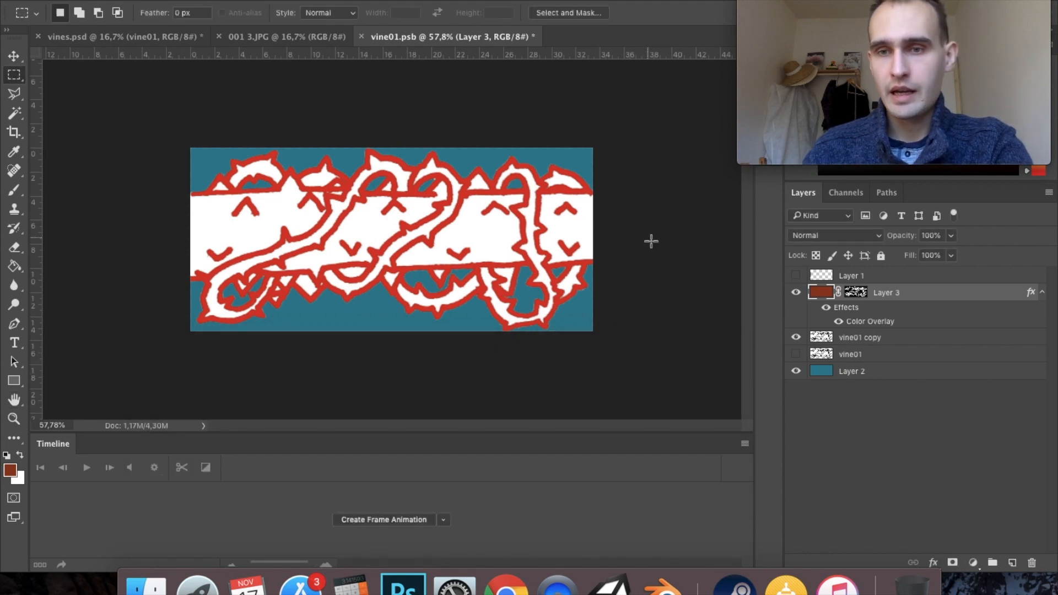
# - Toggle the vine01 copy layer's visibility to examine the outlines on their own, and review Layer 3's Color Overlay settings
pyautogui.click(858, 342)
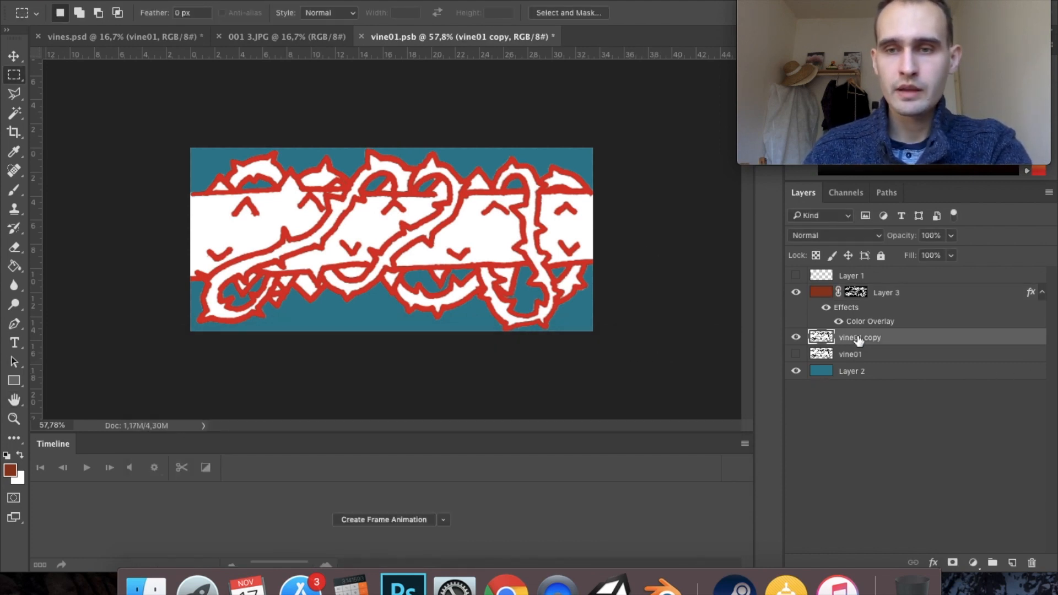
pyautogui.click(795, 340)
pyautogui.click(795, 340)
pyautogui.click(795, 340)
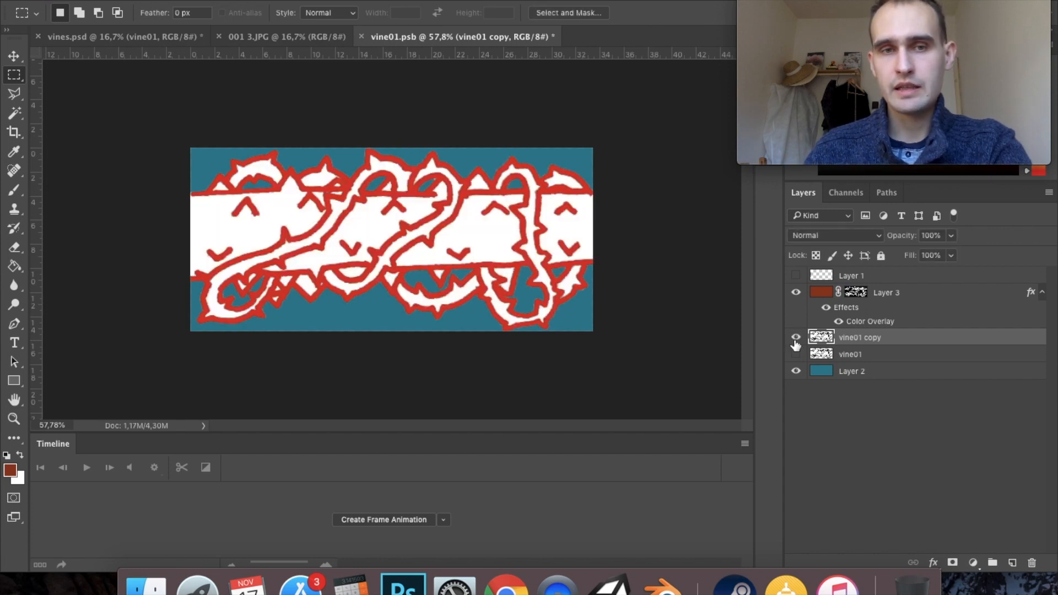
pyautogui.click(795, 342)
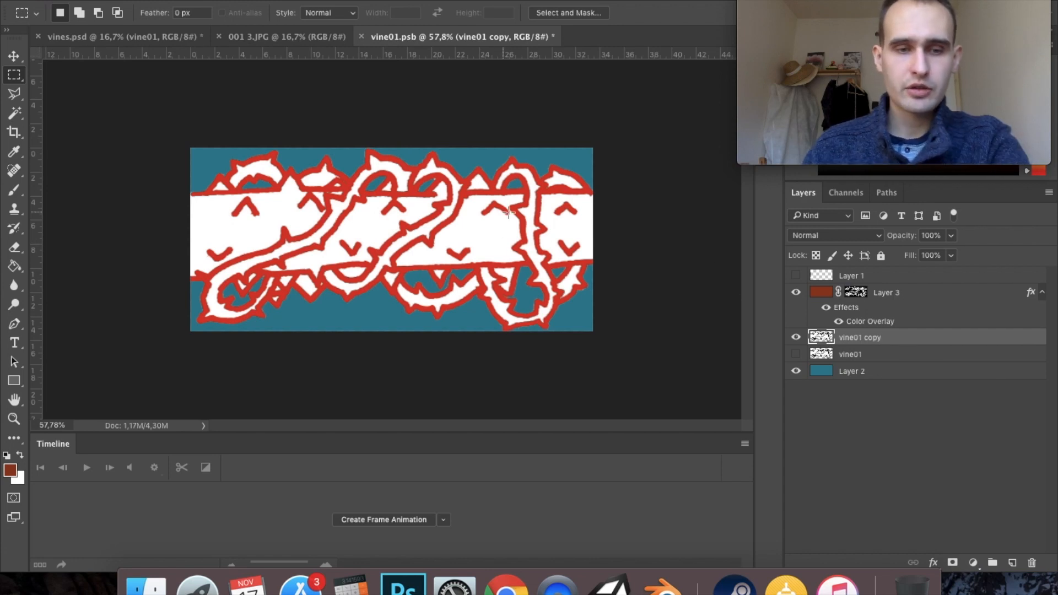
pyautogui.click(793, 339)
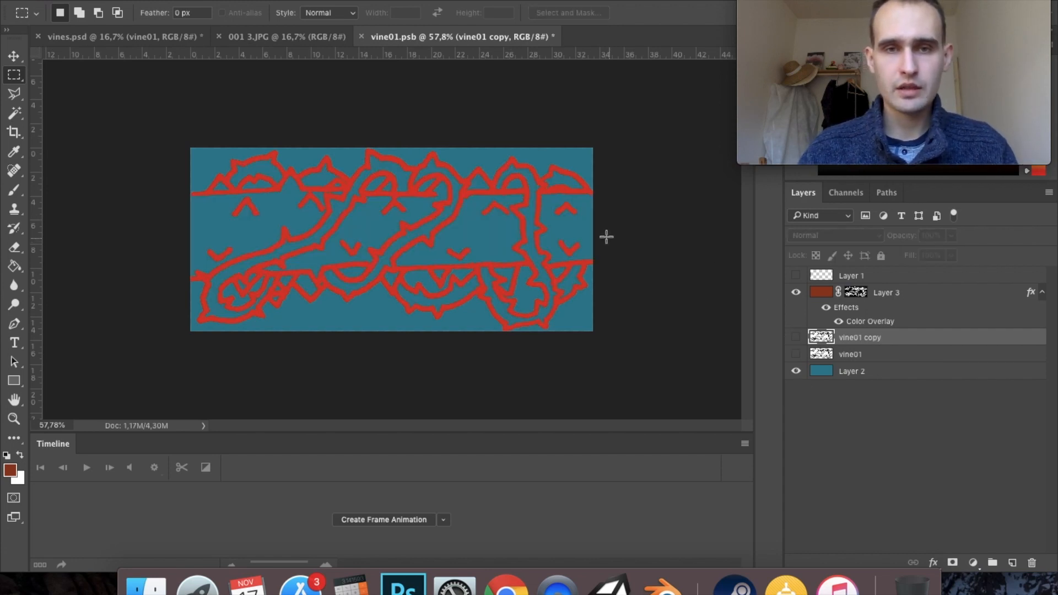
pyautogui.scroll(3, 483, 210)
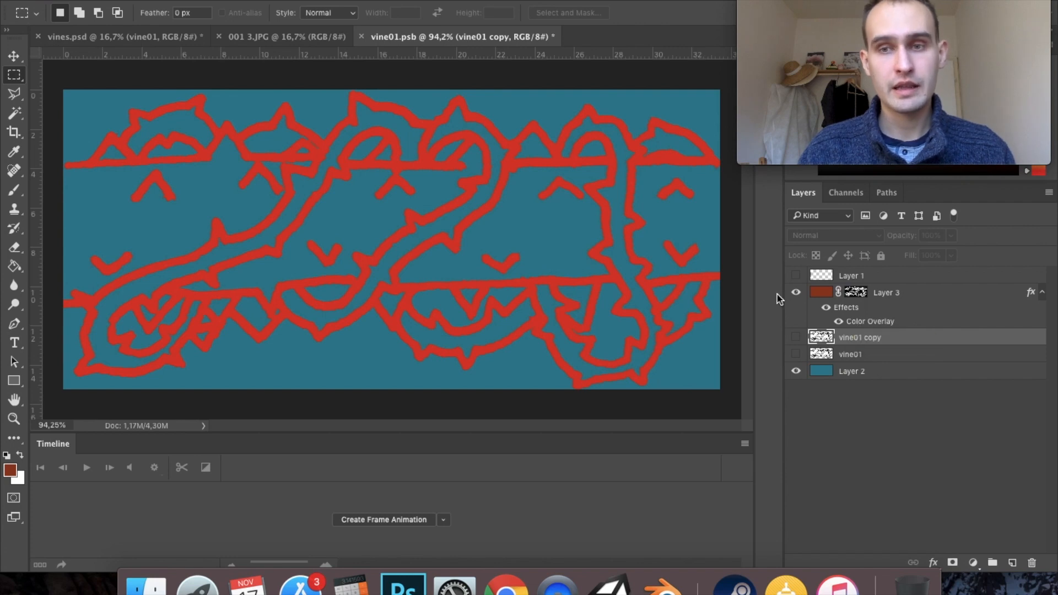
pyautogui.doubleClick(858, 322)
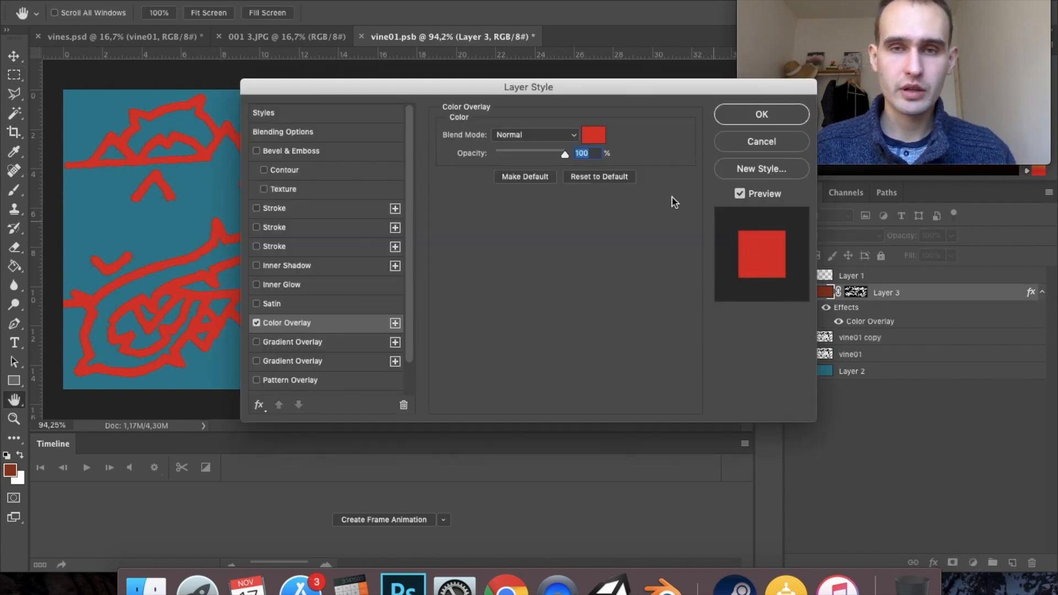
pyautogui.click(745, 118)
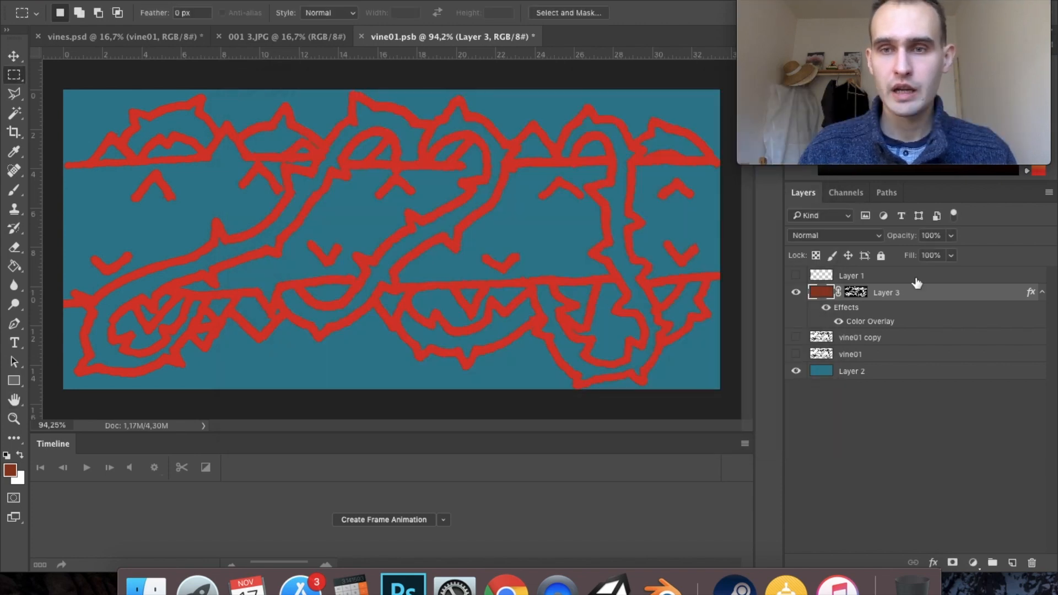
pyautogui.click(796, 337)
# - Load the vine01 copy layer's pixels as a selection and turn it into a layer mask on that layer
pyautogui.click(851, 338)
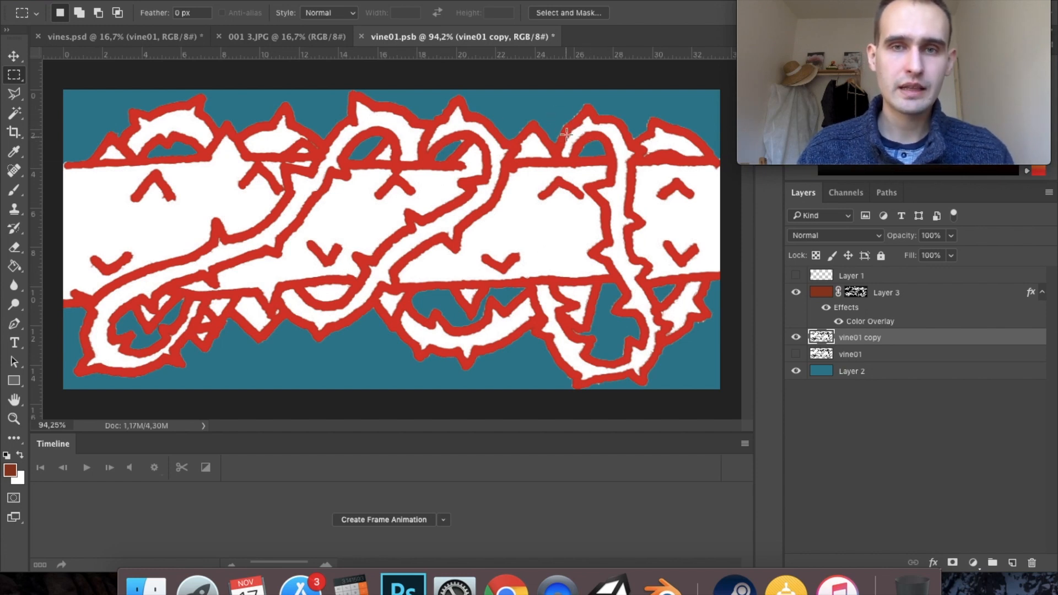
pyautogui.keyDown('super'); pyautogui.click(827, 343); pyautogui.keyUp('super')
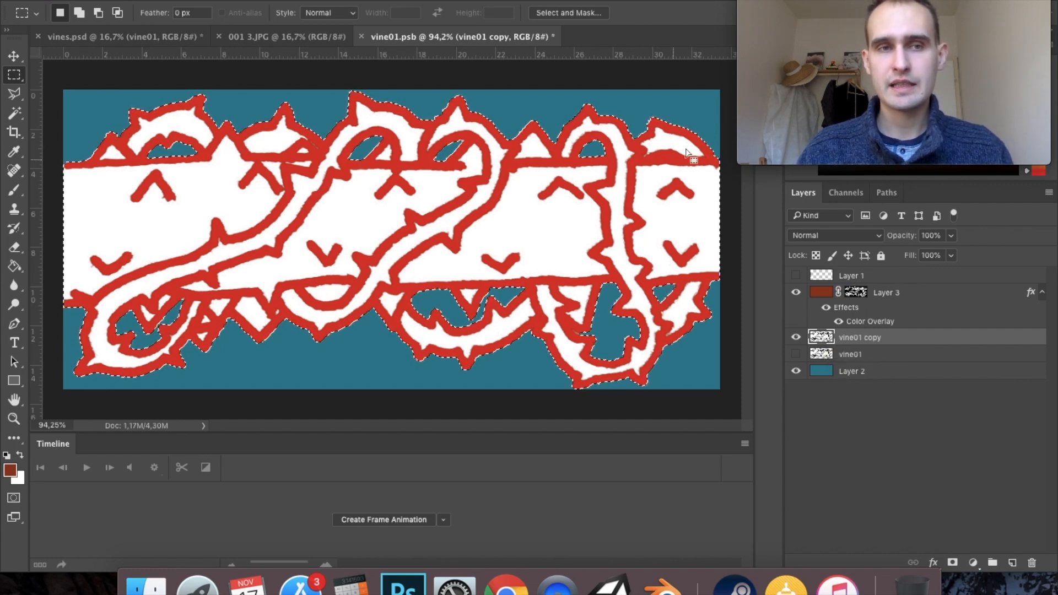
pyautogui.click(952, 564)
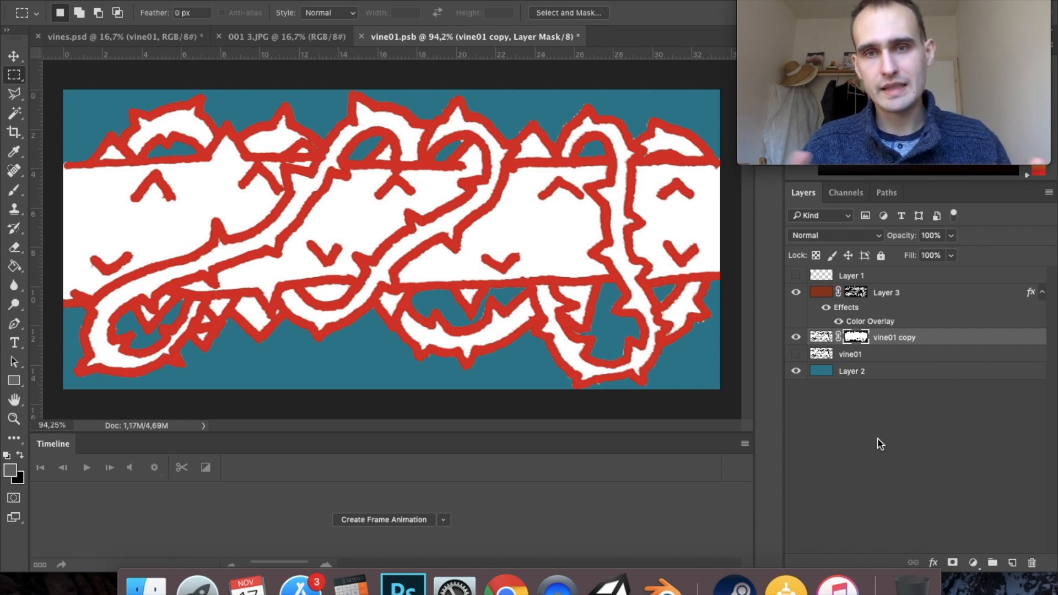
# - Refine the vine01 copy layer mask with a 1.7 px feather, 36% contrast and a -56% edge shift
pyautogui.doubleClick(849, 339)
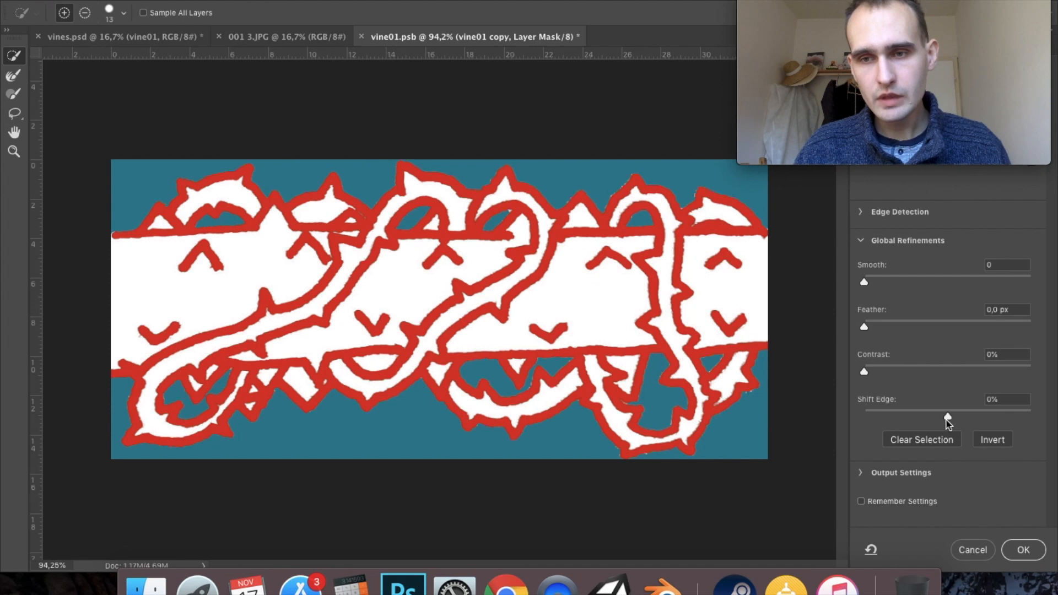
pyautogui.moveTo(947, 418); pyautogui.dragTo(974, 423)
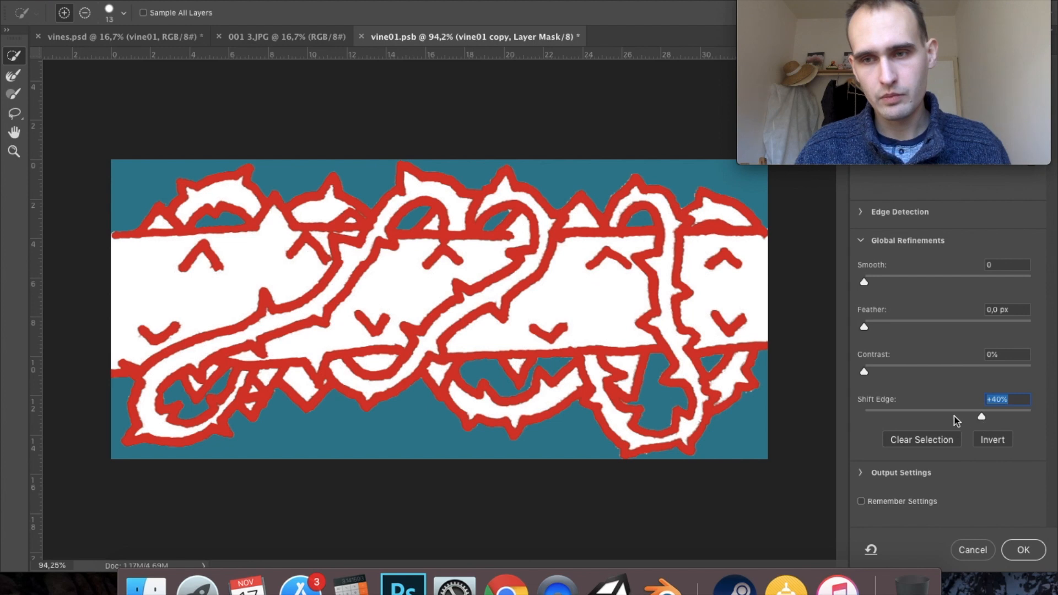
pyautogui.moveTo(983, 423); pyautogui.dragTo(896, 408)
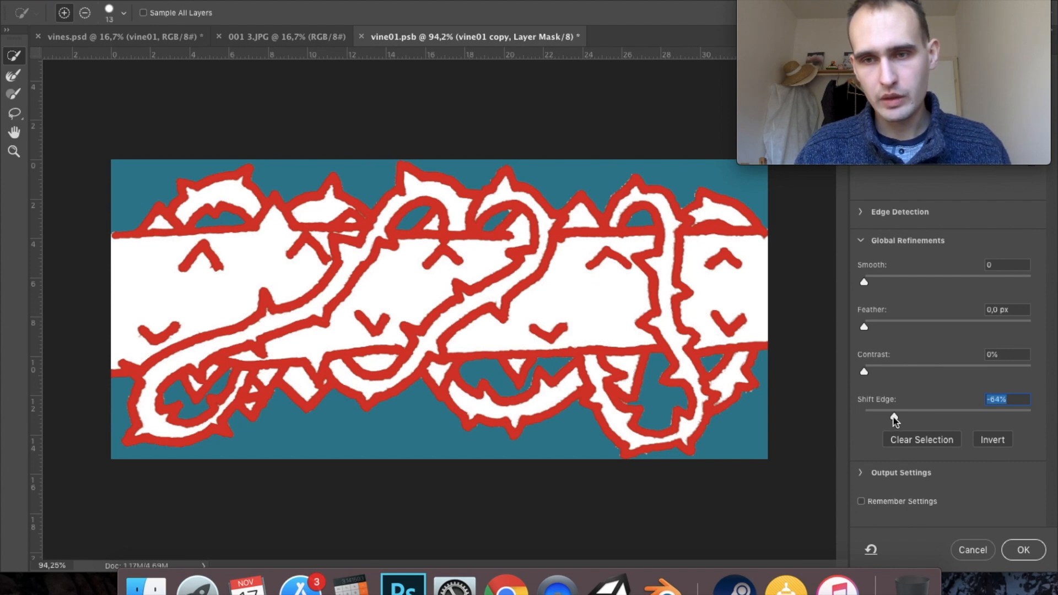
pyautogui.moveTo(865, 375); pyautogui.dragTo(925, 383)
pyautogui.moveTo(864, 328); pyautogui.dragTo(875, 329)
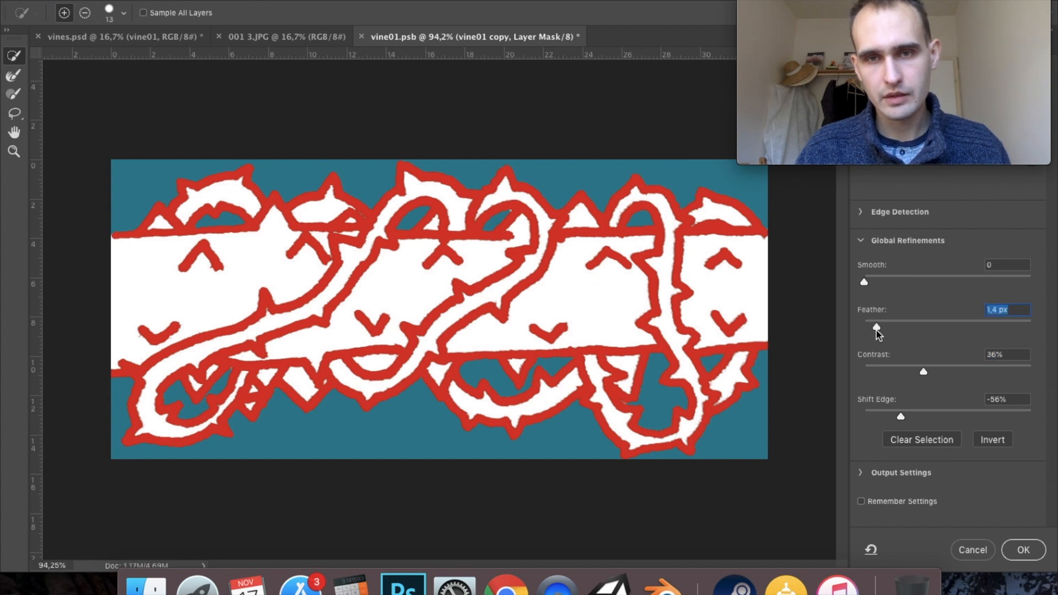
pyautogui.moveTo(876, 329)
pyautogui.mouseDown()
pyautogui.moveTo(862, 331)
pyautogui.moveTo(877, 330)
pyautogui.mouseUp()
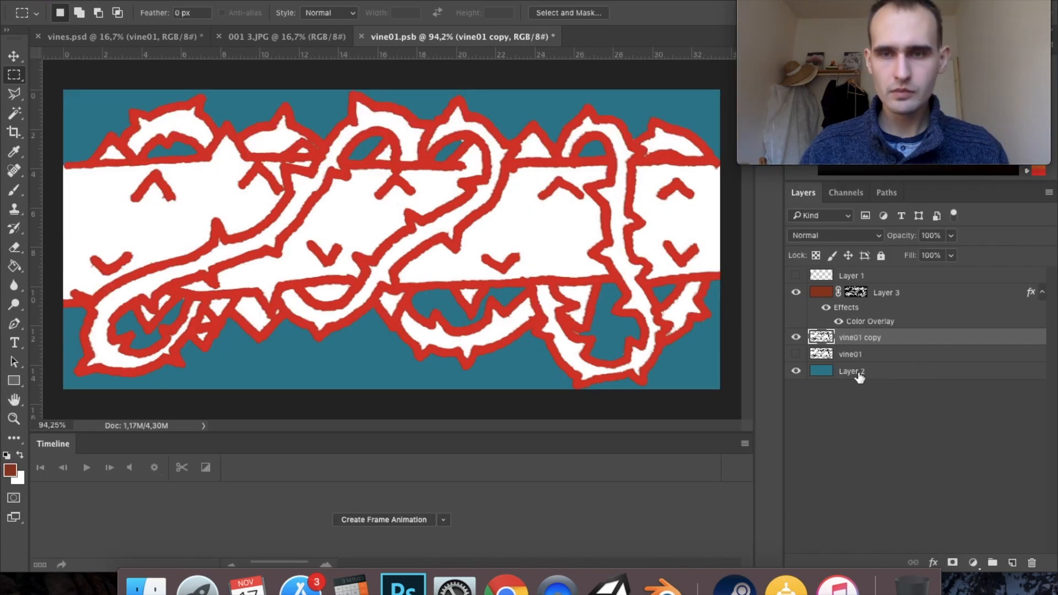
# - Add a Color Overlay effect in black #000000 to the Layer 2 background
pyautogui.click(857, 374)
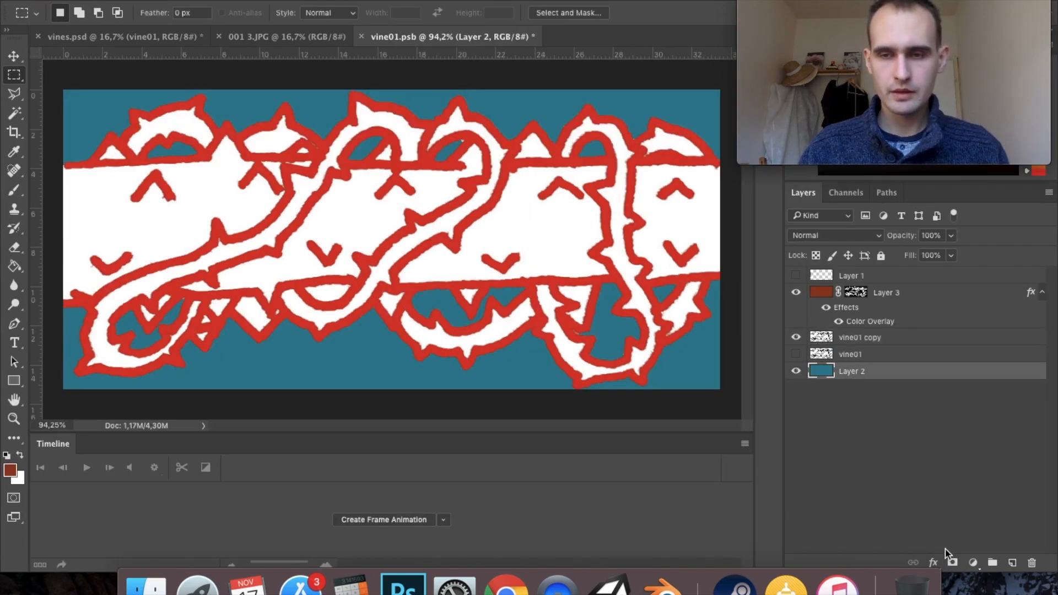
pyautogui.click(933, 563)
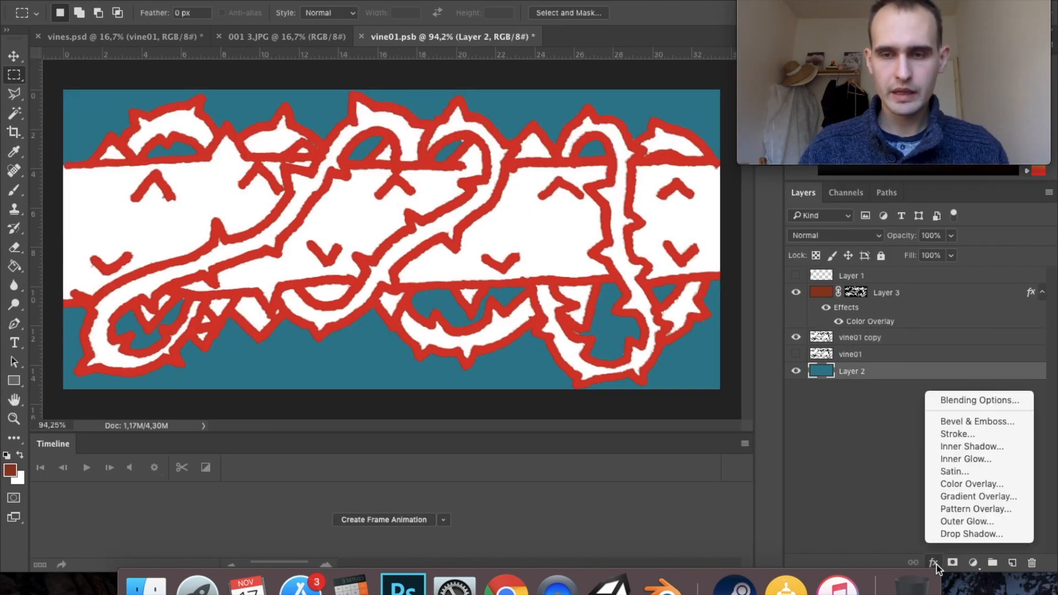
pyautogui.click(986, 485)
pyautogui.click(597, 139)
pyautogui.click(593, 239)
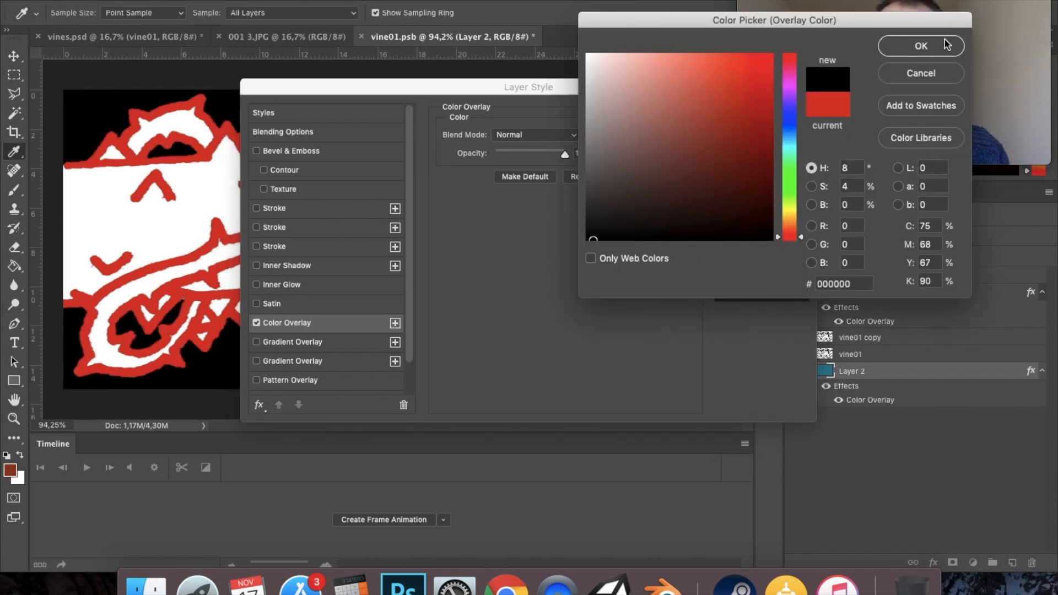
pyautogui.click(947, 44)
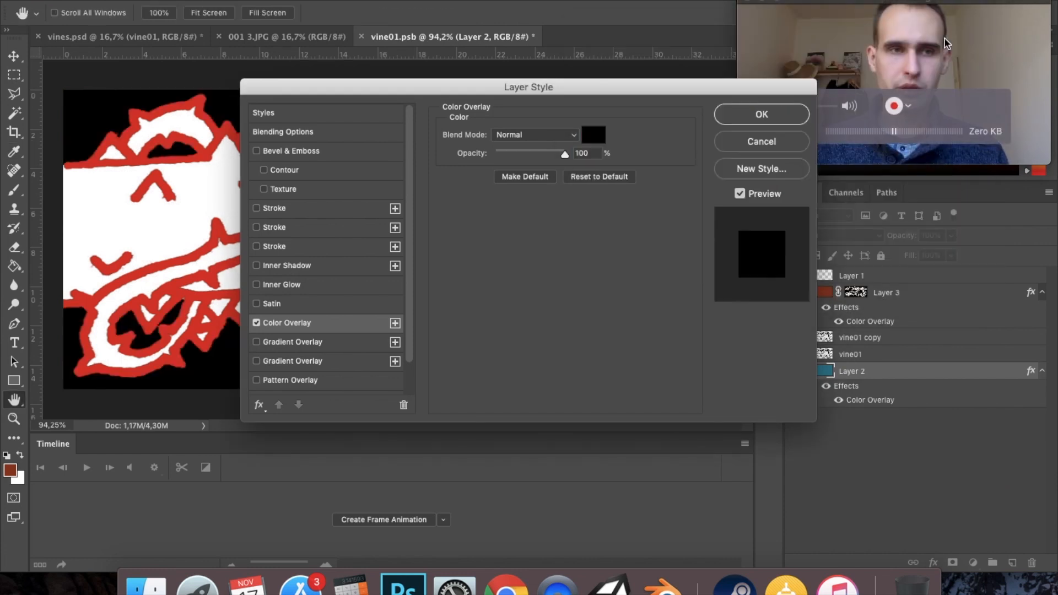
pyautogui.click(762, 114)
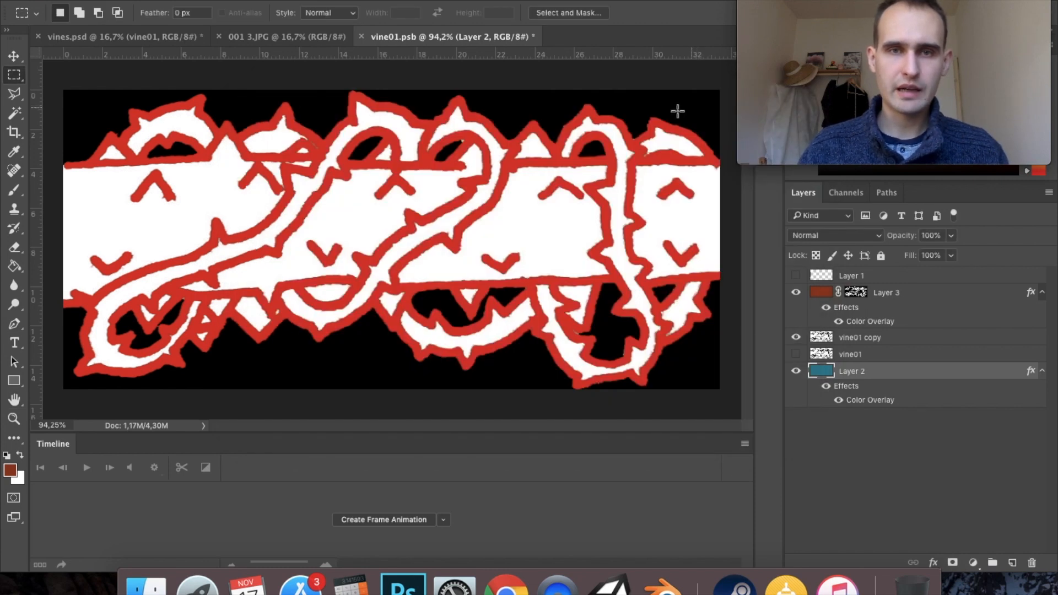
# - Delete the hidden vine01 layer, keeping vine01 copy
pyautogui.click(823, 341)
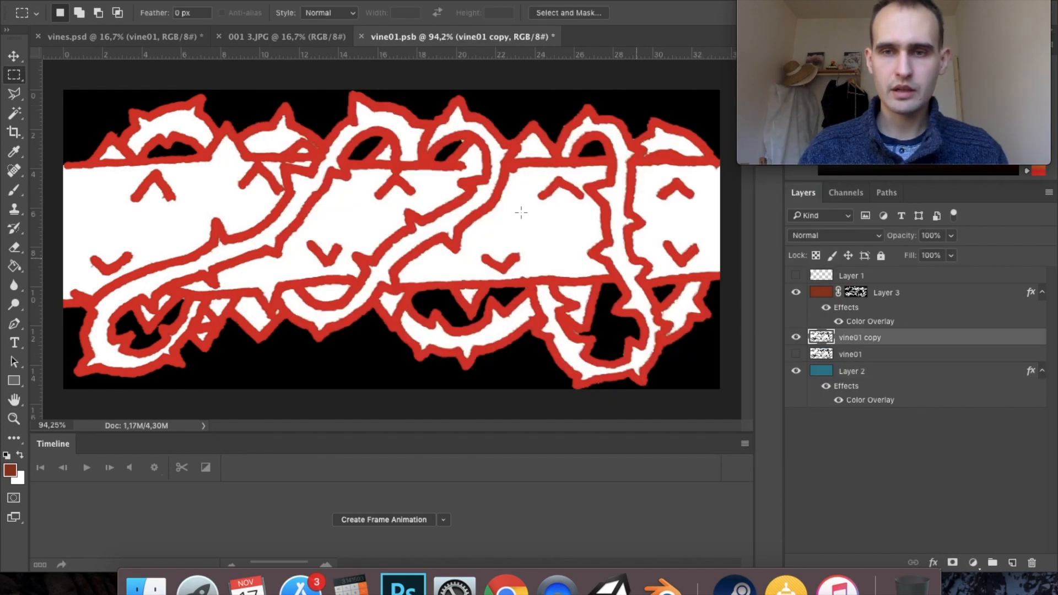
pyautogui.press('e')
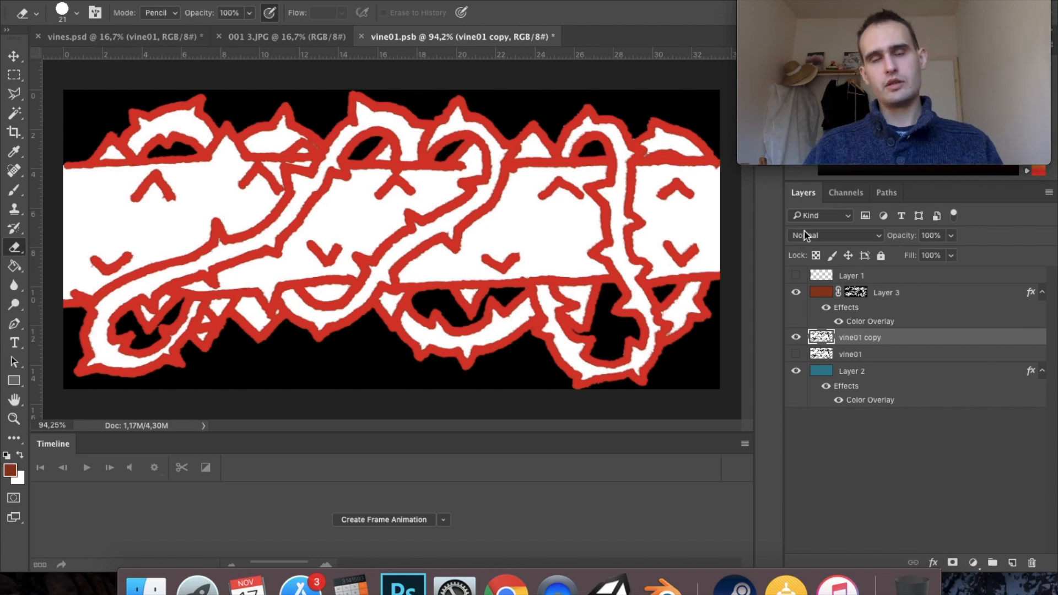
pyautogui.click(895, 354)
pyautogui.click(1032, 562)
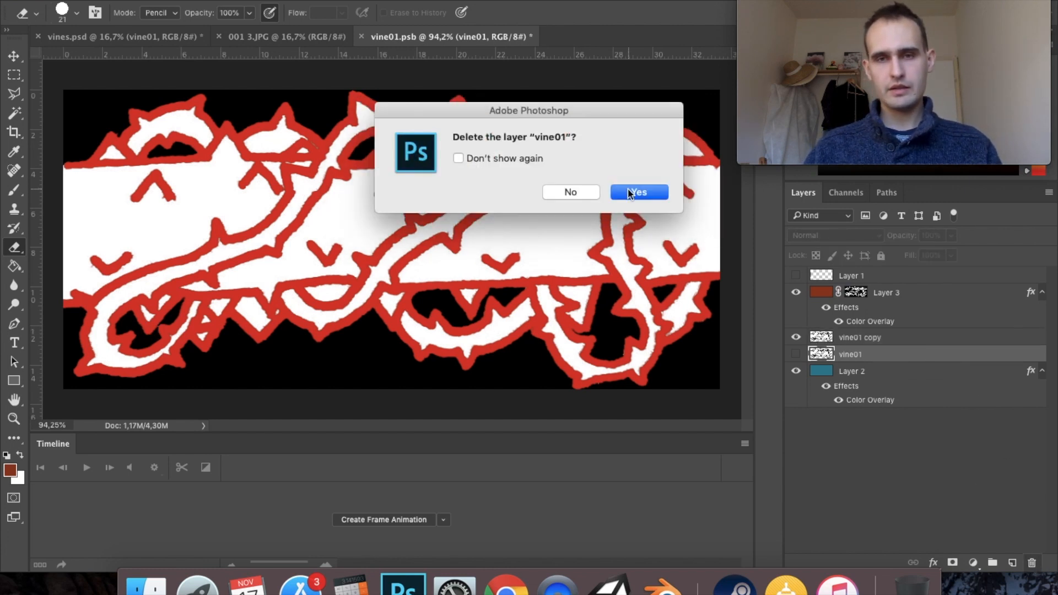
pyautogui.click(628, 192)
# - Create a new empty layer above vine01 copy and clip it to that layer
pyautogui.click(896, 337)
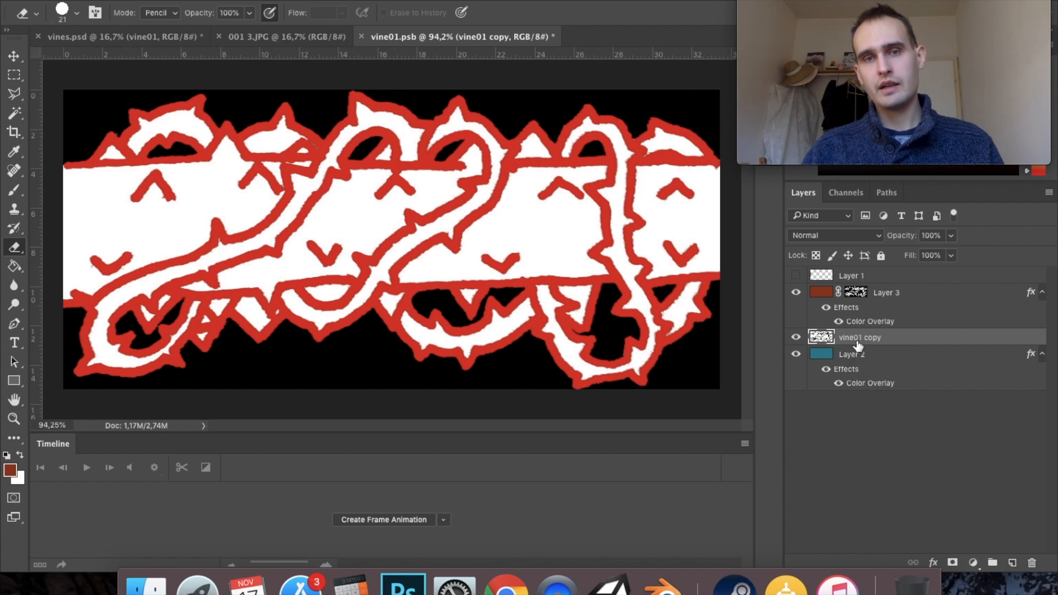
pyautogui.press('super+shift+alt+n')
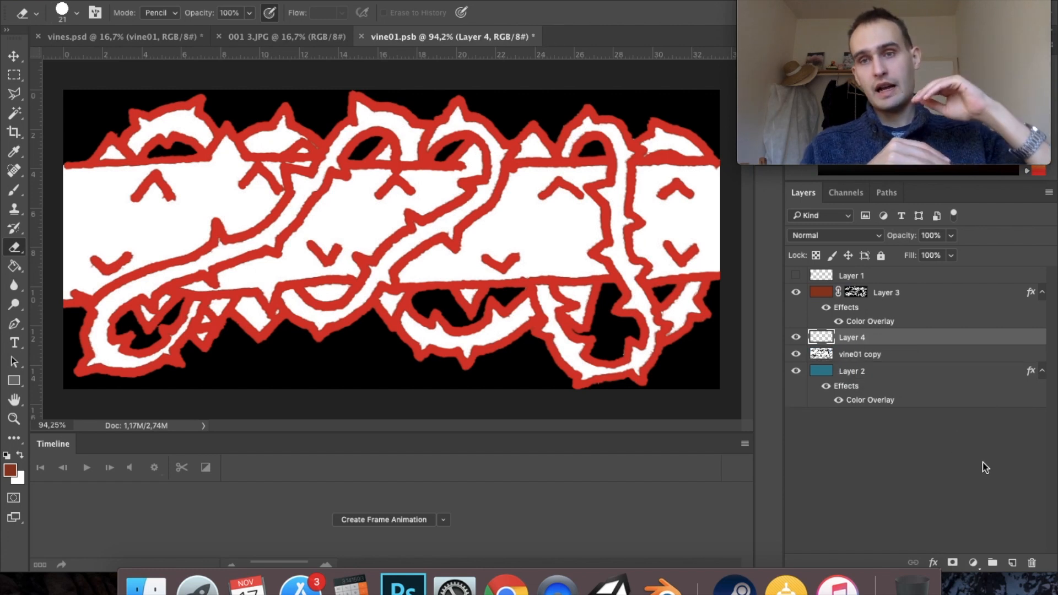
pyautogui.rightClick(894, 342)
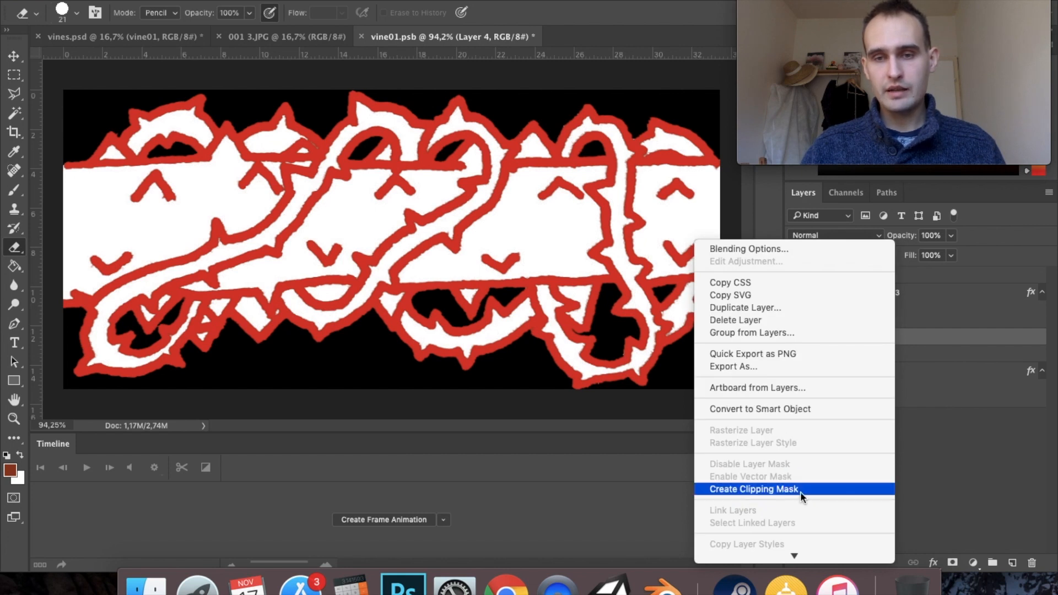
pyautogui.click(799, 491)
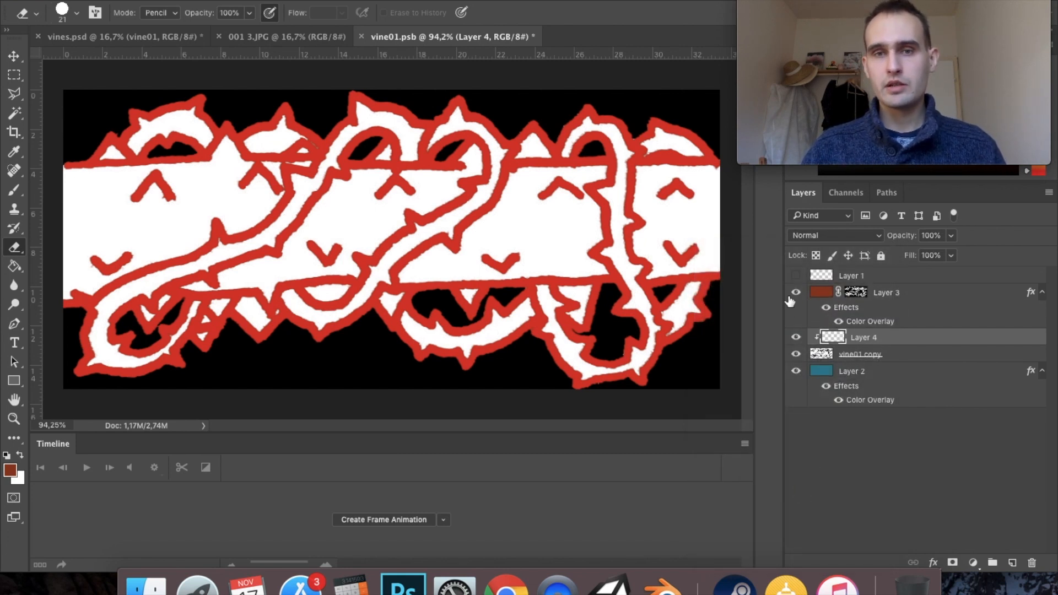
# - Set the foreground colour to muted green #5b8766 for painting with the Brush tool
pyautogui.click(13, 190)
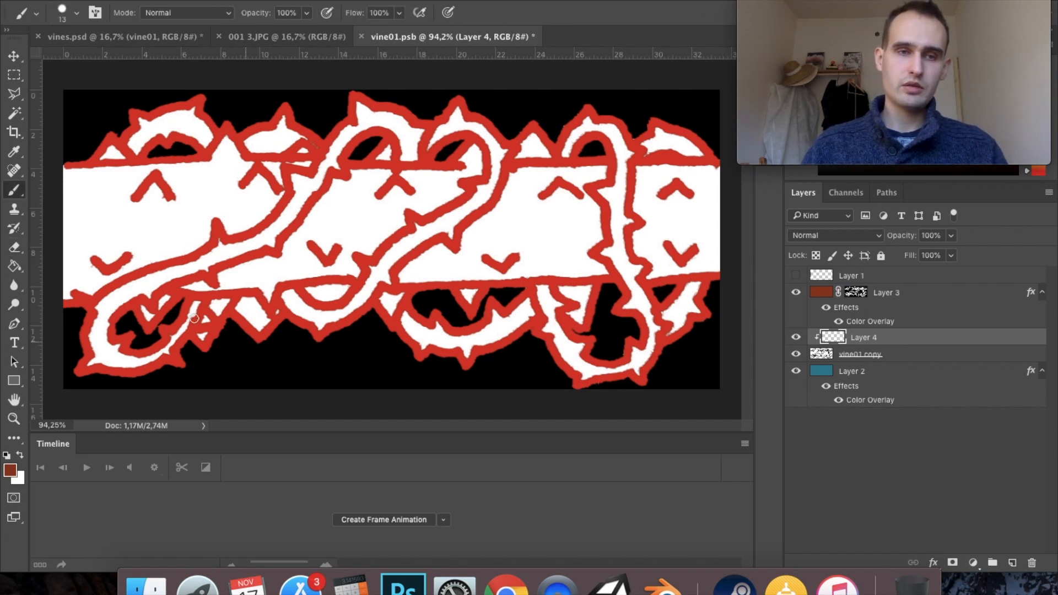
pyautogui.click(10, 468)
pyautogui.moveTo(714, 106); pyautogui.dragTo(703, 94)
pyautogui.moveTo(792, 183); pyautogui.dragTo(792, 174)
pyautogui.click(648, 142)
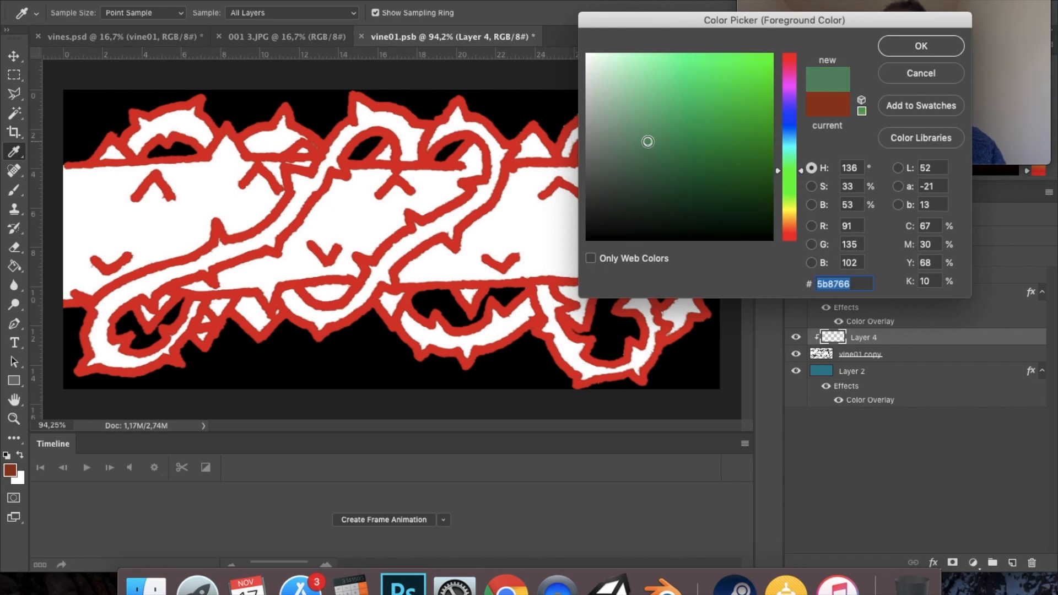
pyautogui.click(903, 46)
pyautogui.press('b')
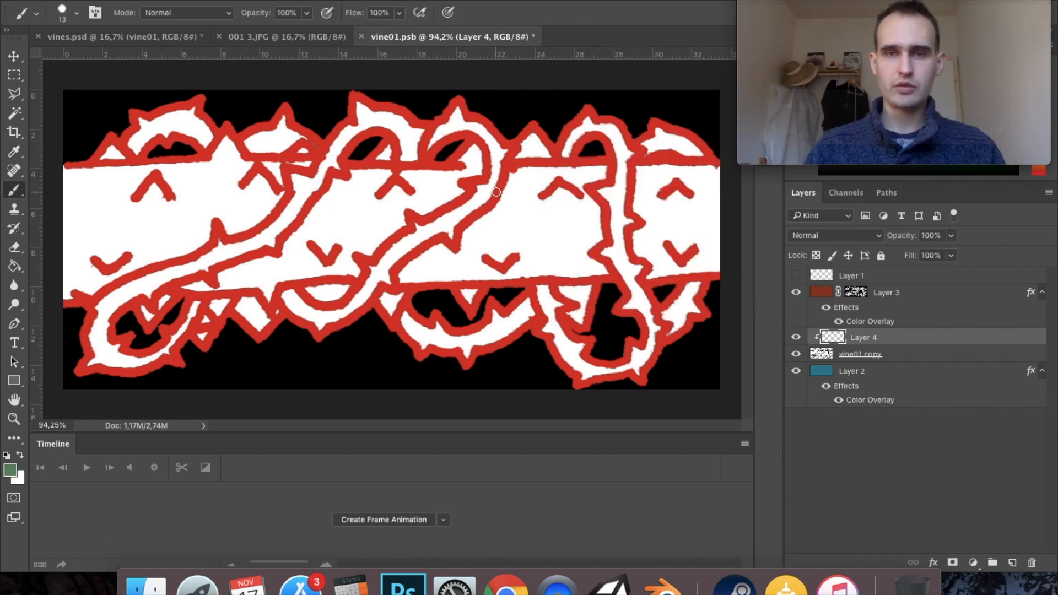
# - Enlarge the brush to 80 px and paint green strokes over the middle vine loops on the clipped Layer 4
pyautogui.moveTo(404, 195); pyautogui.dragTo(427, 194)
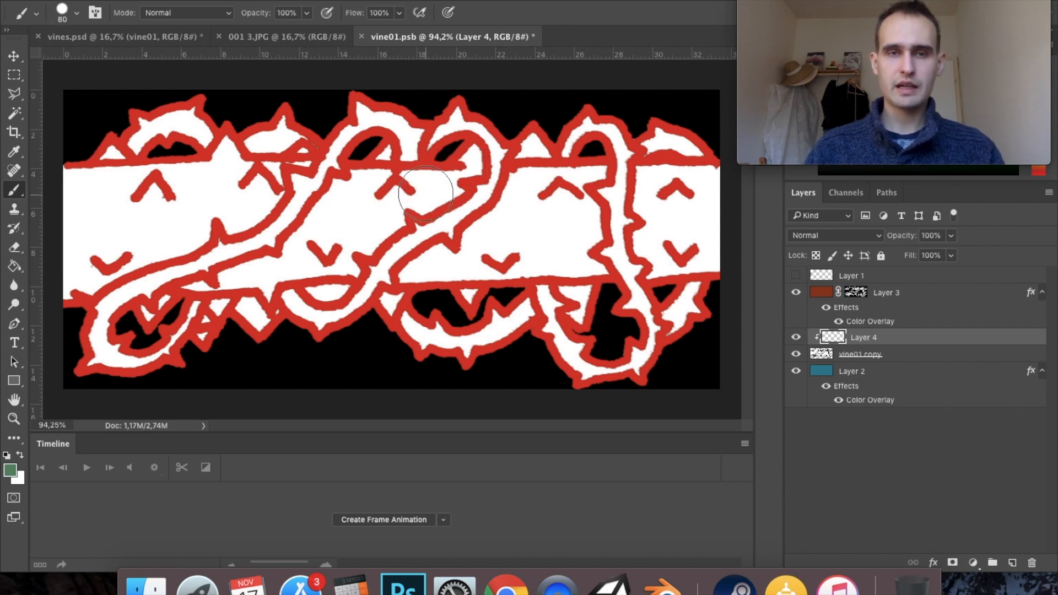
pyautogui.moveTo(399, 130)
pyautogui.mouseDown()
pyautogui.moveTo(339, 241)
pyautogui.moveTo(321, 333)
pyautogui.mouseUp()
pyautogui.moveTo(432, 139); pyautogui.dragTo(451, 116)
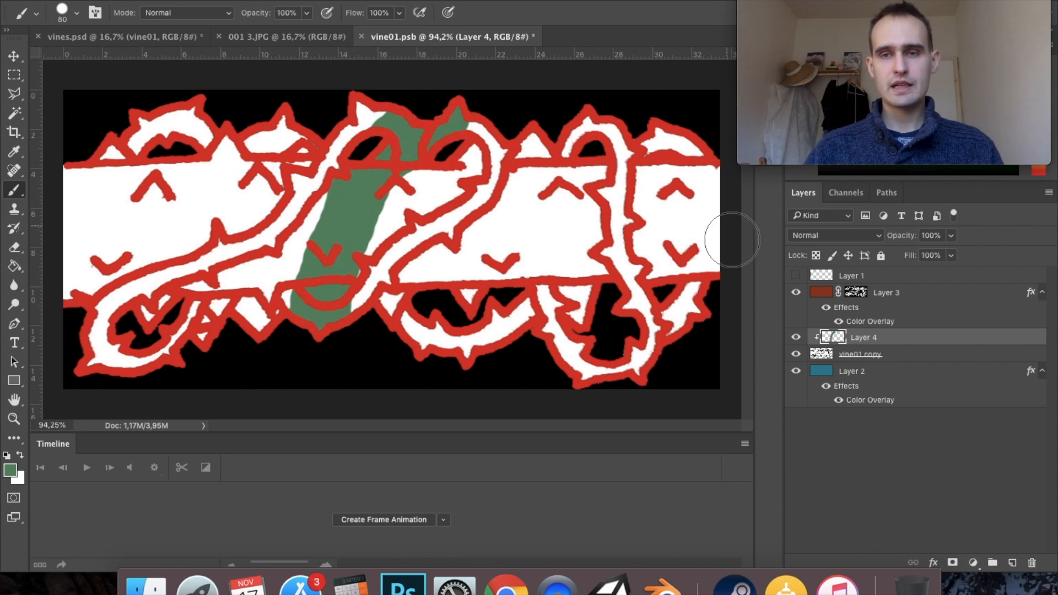
# - Hide the Layer 3 outlines while painting green across the middle of the vine on Layer 4, and show them again
pyautogui.click(796, 293)
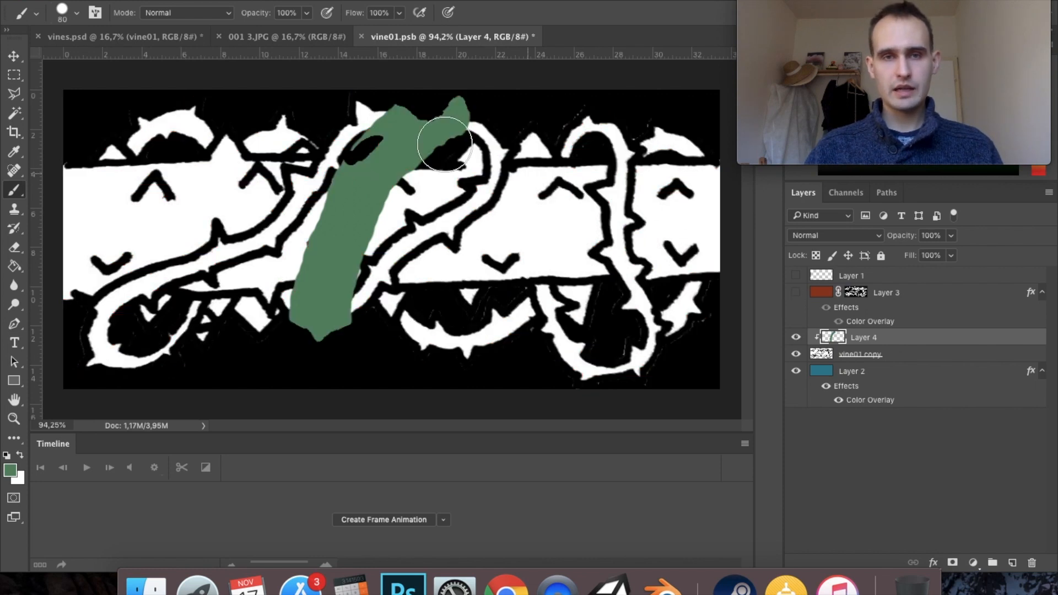
pyautogui.moveTo(287, 259)
pyautogui.mouseDown()
pyautogui.moveTo(254, 226)
pyautogui.moveTo(288, 243)
pyautogui.moveTo(350, 208)
pyautogui.moveTo(551, 160)
pyautogui.moveTo(577, 222)
pyautogui.moveTo(507, 160)
pyautogui.moveTo(619, 147)
pyautogui.mouseUp()
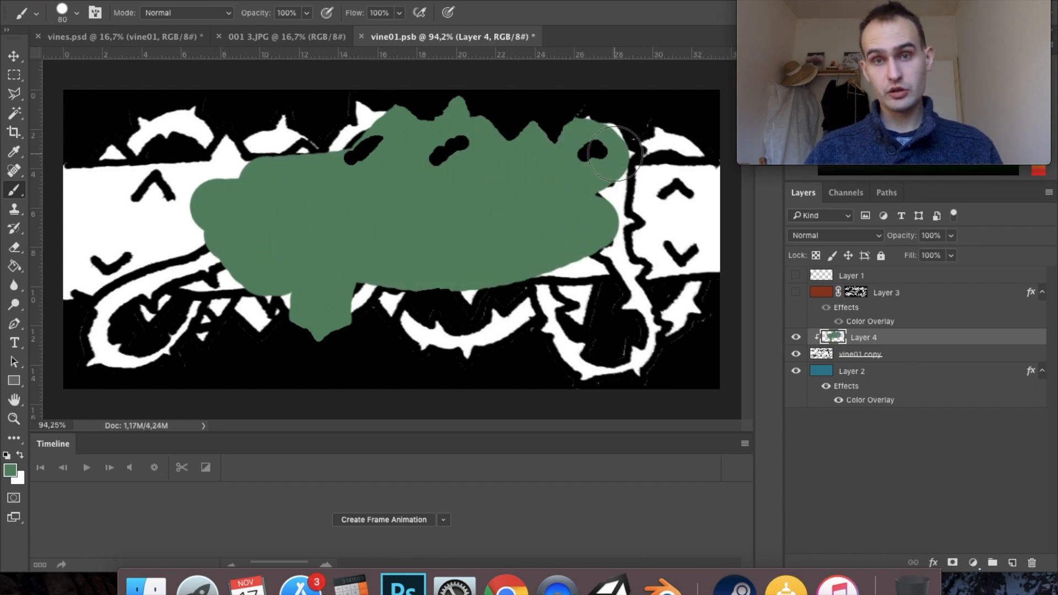
pyautogui.click(795, 292)
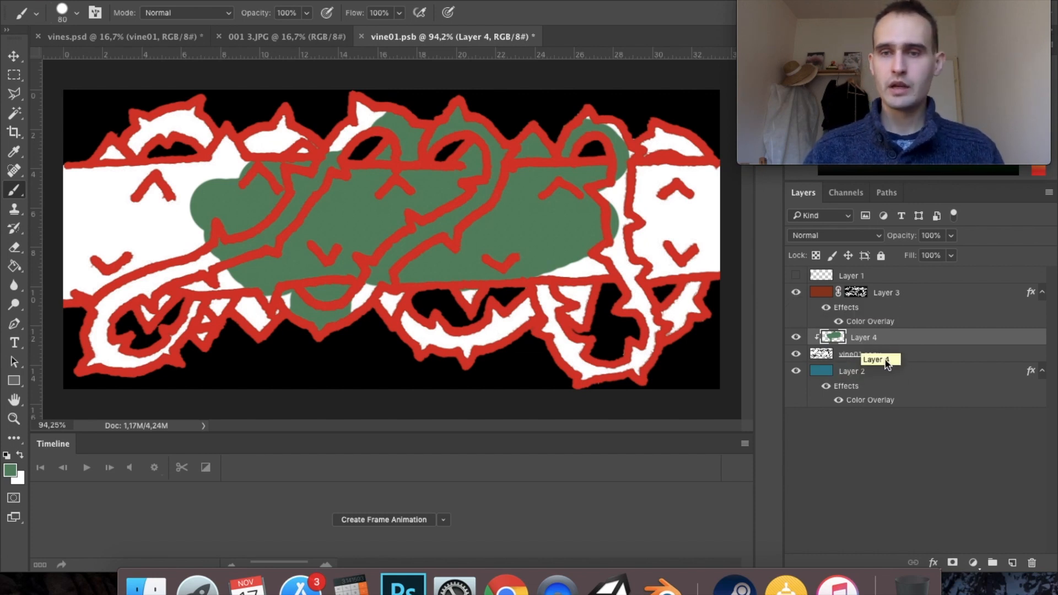
# - Paint the remaining white areas of the vine green on Layer 4
pyautogui.moveTo(463, 198)
pyautogui.mouseDown()
pyautogui.moveTo(401, 142)
pyautogui.moveTo(492, 105)
pyautogui.moveTo(228, 132)
pyautogui.moveTo(267, 181)
pyautogui.moveTo(393, 178)
pyautogui.moveTo(183, 112)
pyautogui.moveTo(140, 376)
pyautogui.moveTo(202, 280)
pyautogui.moveTo(170, 237)
pyautogui.mouseUp()
pyautogui.moveTo(134, 314)
pyautogui.mouseDown()
pyautogui.moveTo(176, 321)
pyautogui.moveTo(284, 306)
pyautogui.moveTo(404, 266)
pyautogui.moveTo(629, 275)
pyautogui.moveTo(470, 382)
pyautogui.moveTo(661, 337)
pyautogui.moveTo(572, 331)
pyautogui.moveTo(683, 324)
pyautogui.moveTo(658, 268)
pyautogui.moveTo(580, 299)
pyautogui.moveTo(668, 152)
pyautogui.moveTo(613, 146)
pyautogui.moveTo(604, 118)
pyautogui.moveTo(670, 166)
pyautogui.moveTo(745, 185)
pyautogui.moveTo(715, 160)
pyautogui.mouseUp()
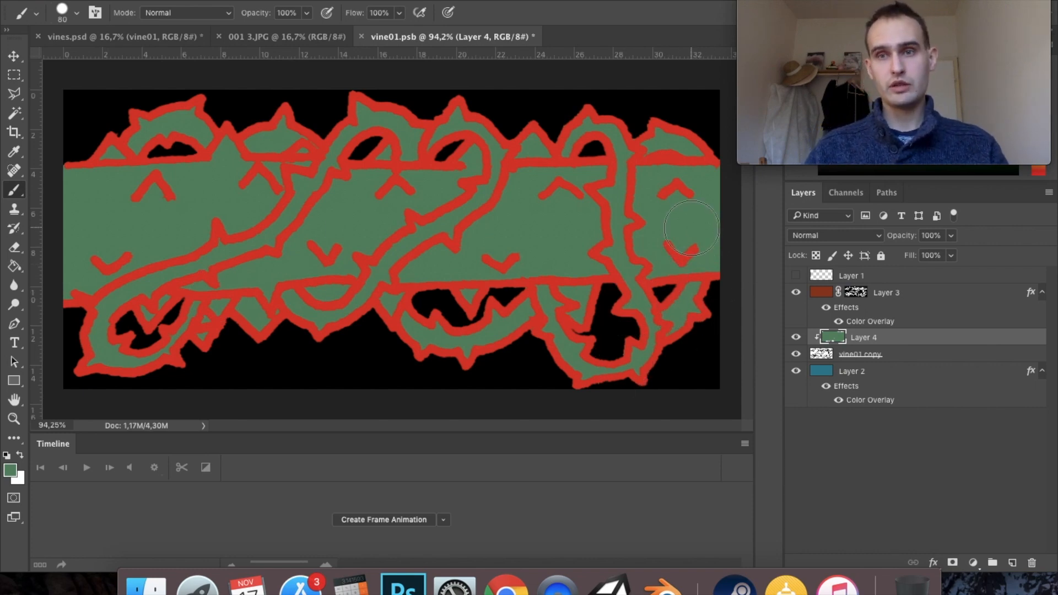
# - Reduce the brush size to 35 px and sample the vine's green from the canvas as the foreground colour
pyautogui.moveTo(781, 26)
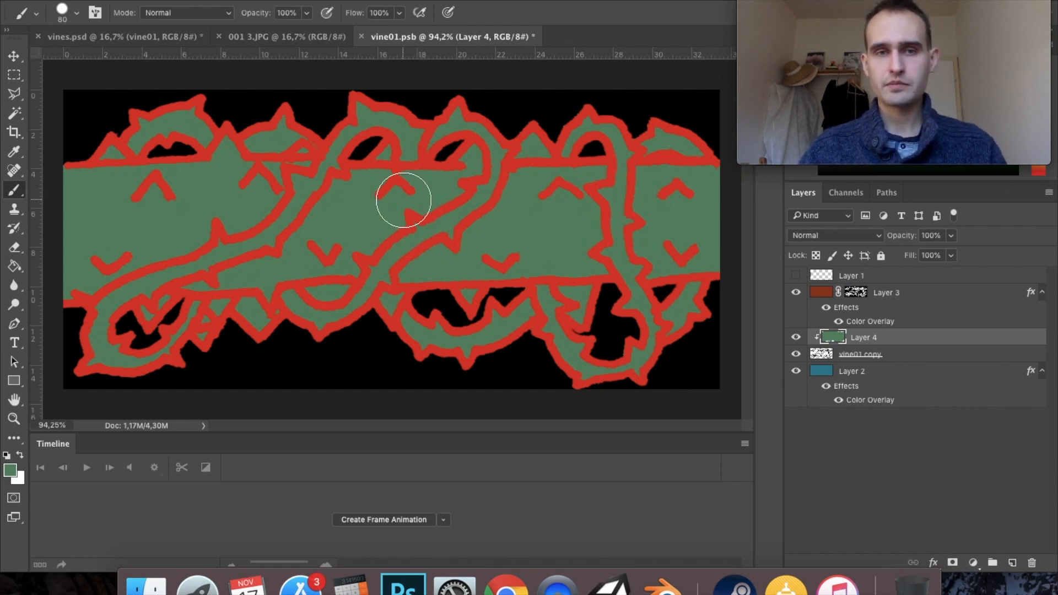
pyautogui.rightClick(412, 184)
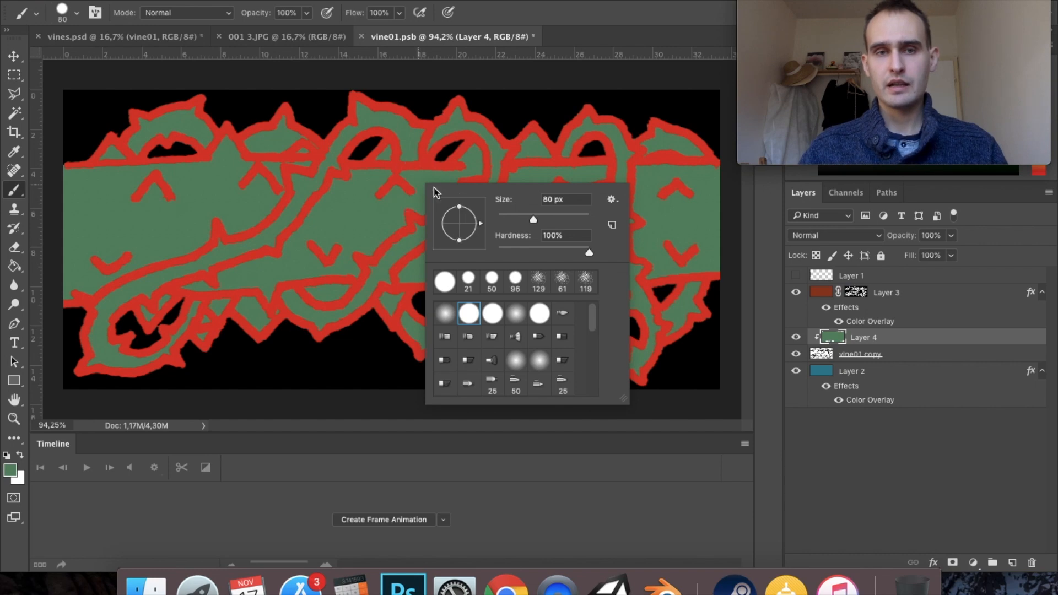
pyautogui.click(379, 189)
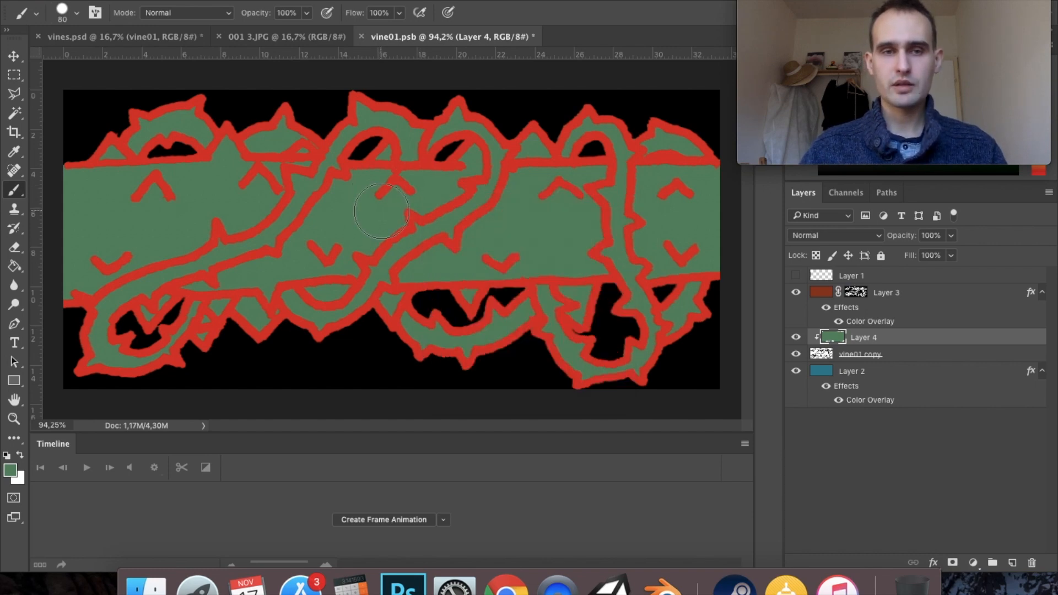
pyautogui.moveTo(379, 211); pyautogui.dragTo(354, 210)
pyautogui.click(19, 457)
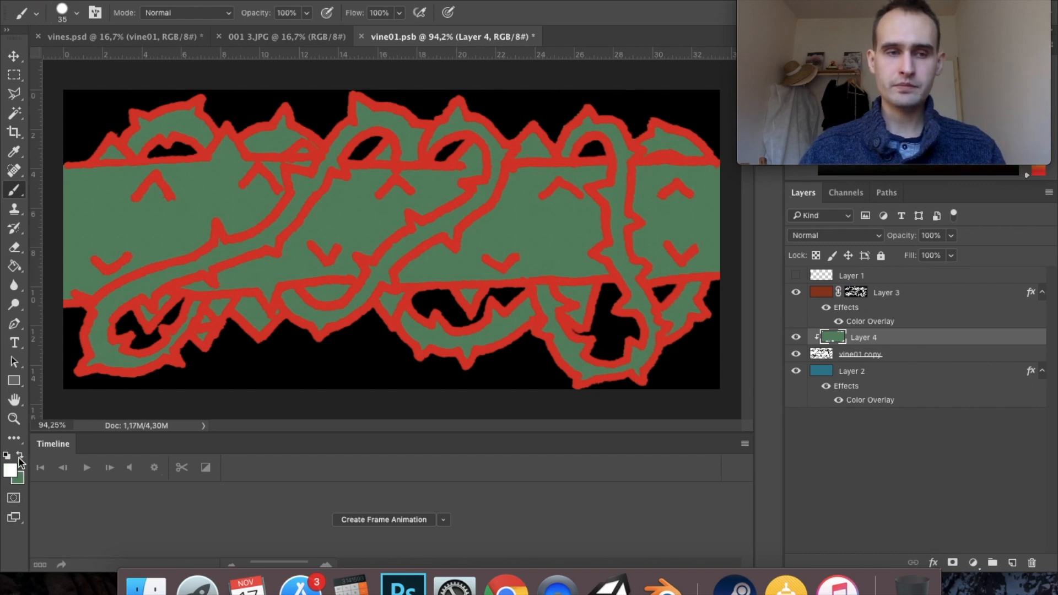
pyautogui.keyDown('alt'); pyautogui.click(203, 223); pyautogui.keyUp('alt')
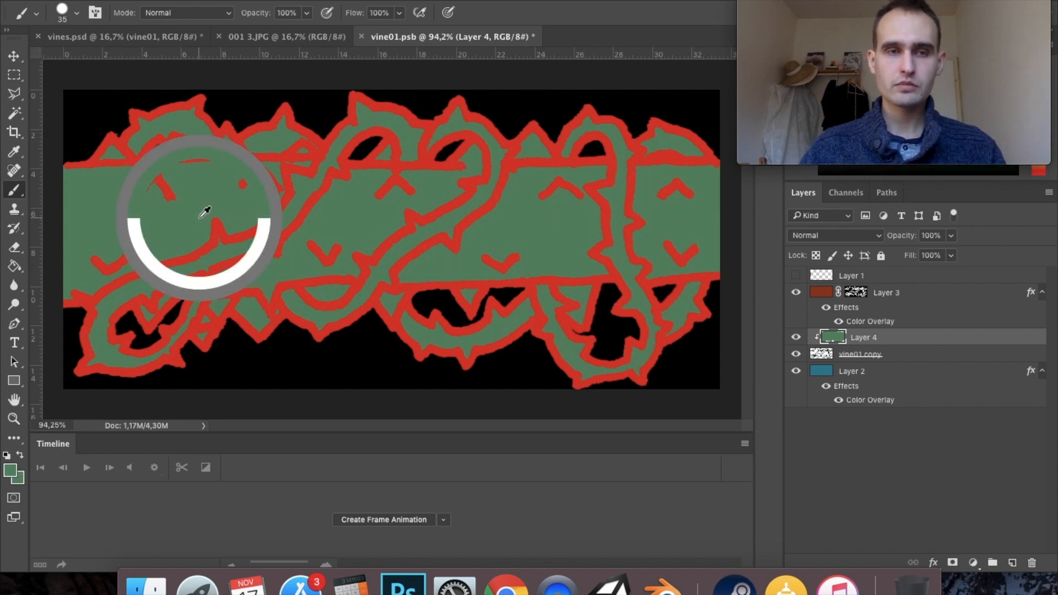
# - Try shading below the diagonal vine branch in dark green #3d5a45, and undo the shading
pyautogui.click(9, 470)
pyautogui.moveTo(647, 154); pyautogui.dragTo(645, 175)
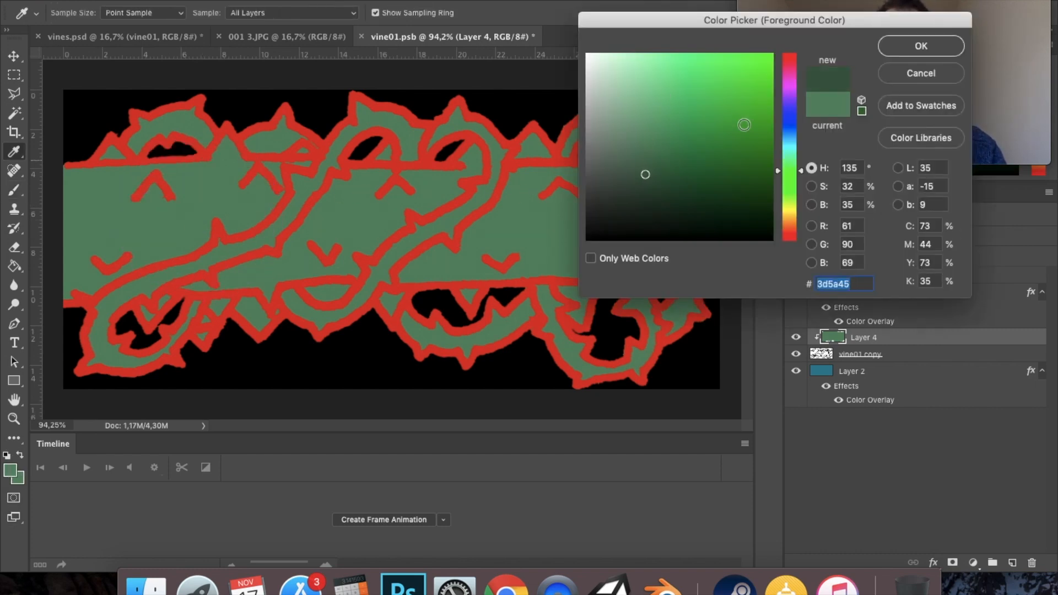
pyautogui.click(896, 51)
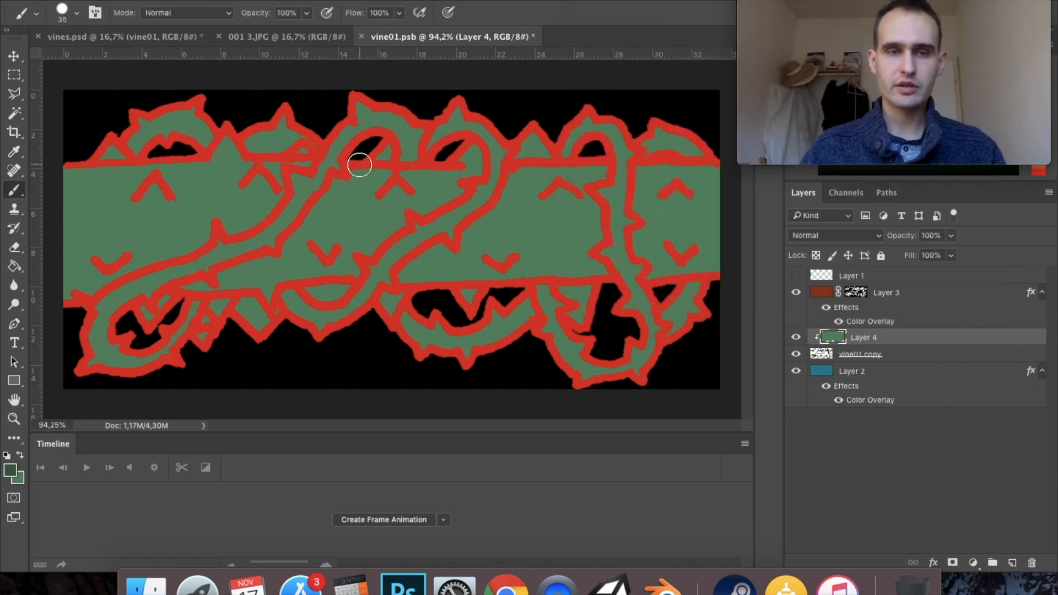
pyautogui.moveTo(360, 162)
pyautogui.mouseDown()
pyautogui.moveTo(297, 258)
pyautogui.moveTo(287, 258)
pyautogui.moveTo(291, 248)
pyautogui.moveTo(284, 262)
pyautogui.moveTo(232, 275)
pyautogui.moveTo(224, 294)
pyautogui.moveTo(187, 298)
pyautogui.mouseUp()
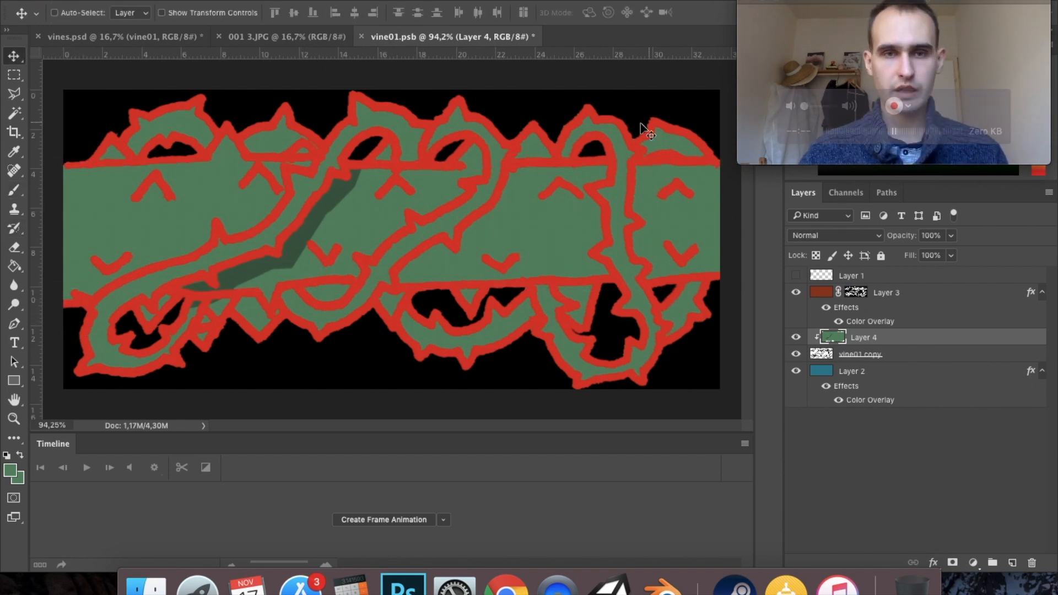
pyautogui.press('super+z')
# - Paint a lighter green band with thin branching streaks along the middle of the vine trunk on Layer 4
pyautogui.moveTo(66, 223); pyautogui.dragTo(717, 215)
pyautogui.moveTo(473, 240); pyautogui.dragTo(592, 251)
pyautogui.moveTo(74, 207); pyautogui.dragTo(133, 190)
pyautogui.moveTo(526, 251); pyautogui.dragTo(571, 275)
pyautogui.moveTo(187, 188); pyautogui.dragTo(255, 194)
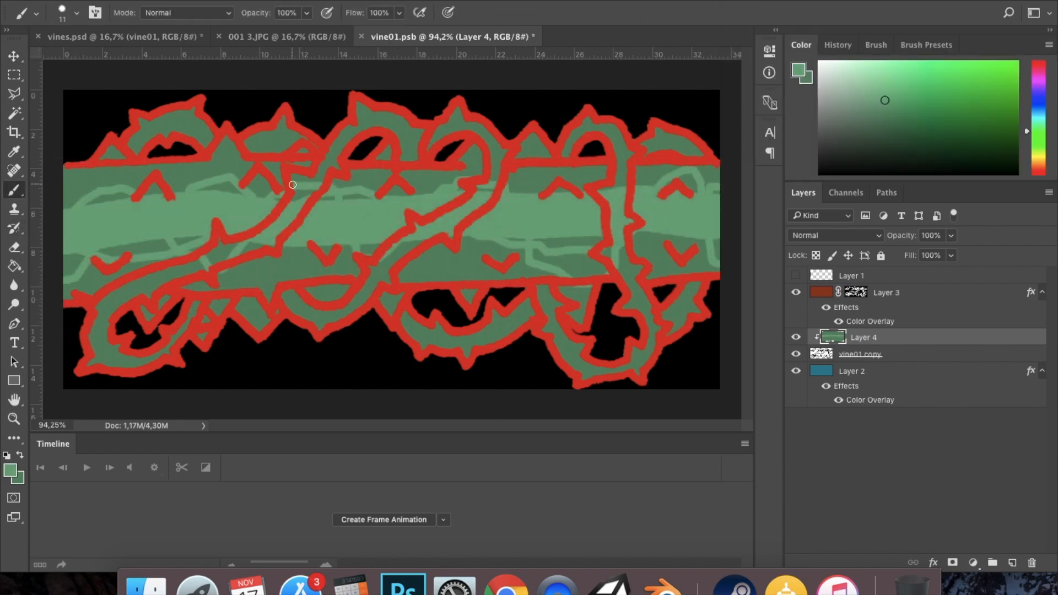
# - Sample the vine's mid green and repaint the three branches crossing the trunk with it
pyautogui.keyDown('alt'); pyautogui.click(242, 250); pyautogui.keyUp('alt')
pyautogui.moveTo(226, 256); pyautogui.dragTo(301, 201)
pyautogui.moveTo(381, 261); pyautogui.dragTo(489, 186)
pyautogui.moveTo(621, 190); pyautogui.dragTo(619, 267)
# - Choose a dark green and paint shadows along the trunk's upper and lower edges
pyautogui.click(902, 135)
pyautogui.moveTo(99, 302); pyautogui.dragTo(716, 265)
pyautogui.moveTo(66, 172)
pyautogui.mouseDown()
pyautogui.moveTo(134, 156)
pyautogui.moveTo(716, 169)
pyautogui.mouseUp()
# - Paint dark green shadows around the small thorns along both edges of the trunk
pyautogui.keyDown('alt'); pyautogui.click(650, 187); pyautogui.keyUp('alt')
pyautogui.moveTo(656, 179)
pyautogui.mouseDown()
pyautogui.moveTo(646, 185)
pyautogui.moveTo(696, 193)
pyautogui.mouseUp()
pyautogui.keyDown('alt'); pyautogui.click(650, 172); pyautogui.keyUp('alt')
pyautogui.moveTo(482, 262); pyautogui.dragTo(506, 277)
pyautogui.moveTo(310, 251); pyautogui.dragTo(327, 274)
pyautogui.moveTo(131, 258); pyautogui.dragTo(117, 281)
pyautogui.moveTo(134, 193); pyautogui.dragTo(147, 175)
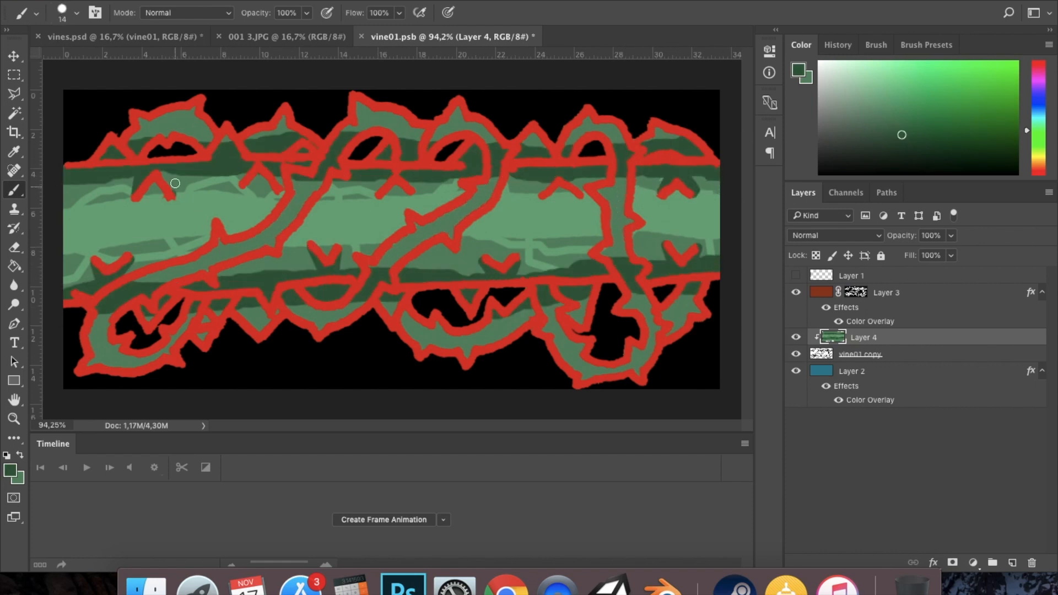
# - Sample the mid green and touch up the outer leaves and branch ends where they meet the dark trunk edges
pyautogui.keyDown('alt'); pyautogui.click(187, 122); pyautogui.keyUp('alt')
pyautogui.moveTo(138, 133); pyautogui.dragTo(303, 140)
pyautogui.moveTo(347, 138); pyautogui.dragTo(313, 176)
pyautogui.moveTo(497, 145); pyautogui.dragTo(494, 178)
pyautogui.moveTo(647, 144); pyautogui.dragTo(697, 148)
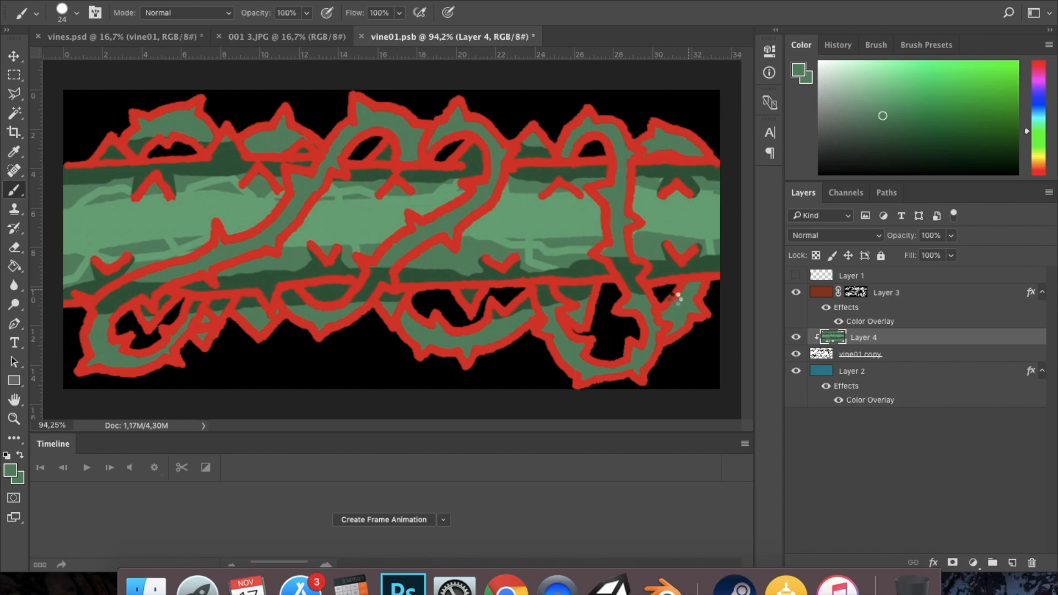
pyautogui.moveTo(620, 262); pyautogui.dragTo(638, 292)
pyautogui.moveTo(544, 291); pyautogui.dragTo(517, 311)
pyautogui.moveTo(385, 271); pyautogui.dragTo(358, 298)
pyautogui.moveTo(159, 287); pyautogui.dragTo(100, 308)
# - Try a darker brownish red as the colour overlay of the Layer 3 outlines
pyautogui.doubleClick(869, 321)
pyautogui.click(697, 132)
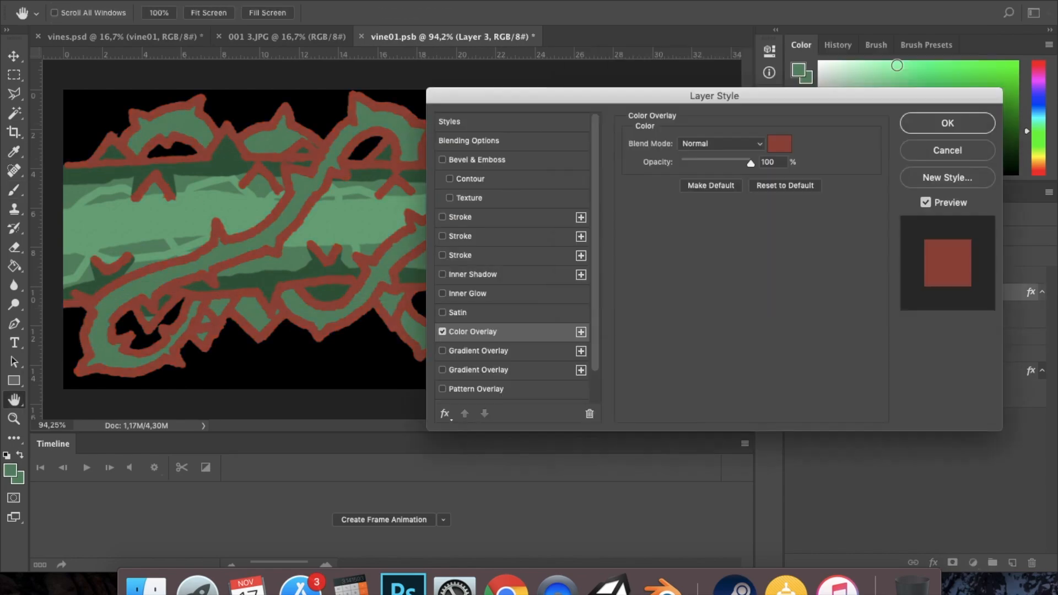
pyautogui.click(958, 47)
# - Add a Color Lookup adjustment layer above Layer 4 and clip it to the vine artwork
pyautogui.click(973, 562)
pyautogui.click(986, 465)
pyautogui.click(666, 93)
pyautogui.click(666, 95)
pyautogui.click(656, 101)
pyautogui.click(659, 95)
pyautogui.rightClick(932, 336)
pyautogui.click(873, 529)
# - Choose a muted, greyish lookup table for the Color Lookup layer and adjust the layer's opacity
pyautogui.click(695, 95)
pyautogui.click(695, 94)
pyautogui.click(684, 115)
pyautogui.click(672, 93)
pyautogui.moveTo(908, 237); pyautogui.dragTo(890, 237)
# - Set the colour overlay of the Layer 3 outlines to a bright red
pyautogui.doubleClick(869, 321)
pyautogui.moveTo(772, 293); pyautogui.dragTo(673, 56)
pyautogui.click(722, 94)
pyautogui.click(689, 66)
pyautogui.click(921, 46)
pyautogui.moveTo(914, 235)
pyautogui.mouseDown()
pyautogui.moveTo(898, 235)
pyautogui.moveTo(915, 234)
pyautogui.mouseUp()
pyautogui.scroll(1, 392, 240)
# - Paint dark green shadows on Layer 4 along the sides of the two diagonal branches
pyautogui.click(871, 354)
pyautogui.moveTo(347, 190)
pyautogui.mouseDown()
pyautogui.moveTo(286, 258)
pyautogui.moveTo(247, 267)
pyautogui.mouseUp()
pyautogui.moveTo(300, 195)
pyautogui.mouseDown()
pyautogui.moveTo(217, 250)
pyautogui.moveTo(170, 264)
pyautogui.mouseUp()
pyautogui.moveTo(451, 191); pyautogui.dragTo(370, 253)
pyautogui.moveTo(405, 262); pyautogui.dragTo(496, 188)
# - Shade the background leaves and thorns above and below the trunk in dark green on Layer 4
pyautogui.moveTo(271, 161)
pyautogui.mouseDown()
pyautogui.moveTo(329, 158)
pyautogui.moveTo(306, 149)
pyautogui.mouseUp()
pyautogui.moveTo(425, 164); pyautogui.dragTo(439, 143)
pyautogui.moveTo(538, 167); pyautogui.dragTo(547, 151)
pyautogui.moveTo(606, 158)
pyautogui.mouseDown()
pyautogui.moveTo(651, 165)
pyautogui.moveTo(618, 149)
pyautogui.mouseUp()
pyautogui.moveTo(639, 284); pyautogui.dragTo(664, 279)
pyautogui.moveTo(181, 150); pyautogui.dragTo(173, 165)
pyautogui.moveTo(227, 297); pyautogui.dragTo(207, 330)
pyautogui.moveTo(265, 293); pyautogui.dragTo(291, 312)
pyautogui.moveTo(386, 287); pyautogui.dragTo(392, 299)
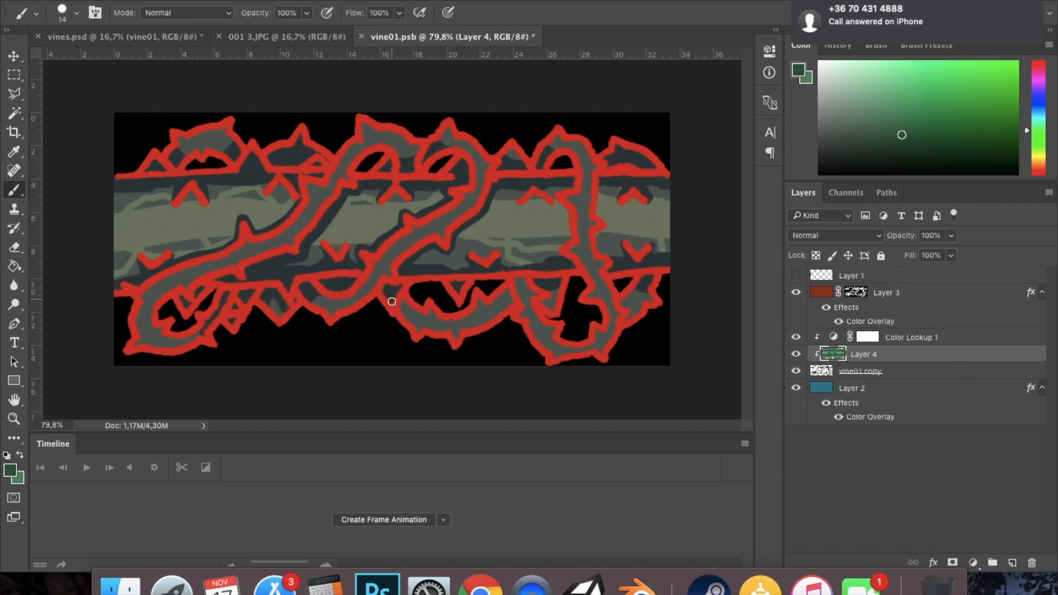
pyautogui.moveTo(508, 292); pyautogui.dragTo(503, 313)
pyautogui.moveTo(523, 281); pyautogui.dragTo(520, 321)
pyautogui.moveTo(638, 293); pyautogui.dragTo(623, 315)
pyautogui.moveTo(417, 149); pyautogui.dragTo(407, 156)
pyautogui.moveTo(229, 145); pyautogui.dragTo(183, 153)
pyautogui.moveTo(401, 303); pyautogui.dragTo(414, 321)
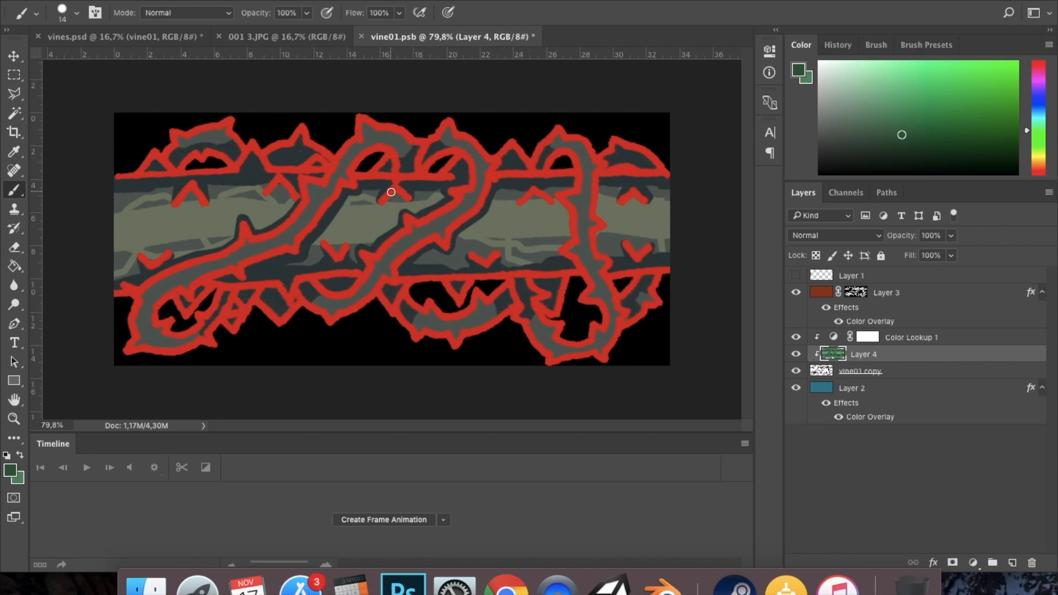
pyautogui.moveTo(646, 287); pyautogui.dragTo(639, 303)
pyautogui.moveTo(416, 319); pyautogui.dragTo(495, 306)
pyautogui.moveTo(571, 143); pyautogui.dragTo(582, 166)
# - Sample the lighter green from the trunk and paint it along both diagonal branches with a larger brush
pyautogui.keyDown('alt'); pyautogui.click(394, 221); pyautogui.keyUp('alt')
pyautogui.press(']')
pyautogui.press(']')
pyautogui.moveTo(374, 276); pyautogui.dragTo(337, 306)
pyautogui.moveTo(476, 155); pyautogui.dragTo(483, 182)
pyautogui.moveTo(483, 182); pyautogui.dragTo(377, 269)
pyautogui.moveTo(141, 326)
pyautogui.mouseDown()
pyautogui.moveTo(246, 248)
pyautogui.moveTo(189, 337)
pyautogui.mouseUp()
pyautogui.moveTo(274, 243)
pyautogui.mouseDown()
pyautogui.moveTo(309, 186)
pyautogui.moveTo(408, 144)
pyautogui.mouseUp()
# - Repaint the lower-left loop and the upper curves of the diagonal branches in mid green, reducing the brush to 21 px
pyautogui.press(']')
pyautogui.press(']')
pyautogui.moveTo(151, 310)
pyautogui.mouseDown()
pyautogui.moveTo(403, 144)
pyautogui.moveTo(177, 343)
pyautogui.mouseUp()
pyautogui.keyDown('alt'); pyautogui.click(154, 334); pyautogui.keyUp('alt')
pyautogui.moveTo(406, 154); pyautogui.dragTo(352, 165)
pyautogui.press('[')
pyautogui.press('[')
pyautogui.moveTo(480, 153); pyautogui.dragTo(474, 164)
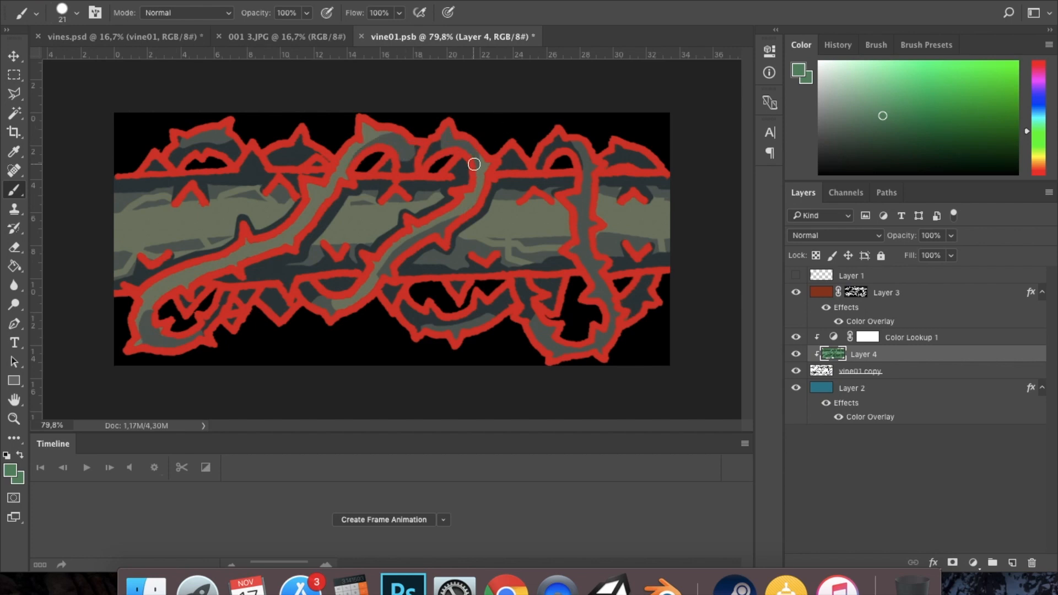
# - Sample the lighter green from the second branch and extend it along that branch and the right-hand branch
pyautogui.keyDown('alt'); pyautogui.click(366, 285); pyautogui.keyUp('alt')
pyautogui.press(']')
pyautogui.press(']')
pyautogui.press(']')
pyautogui.press(']')
pyautogui.moveTo(388, 260); pyautogui.dragTo(439, 237)
pyautogui.moveTo(586, 186)
pyautogui.mouseDown()
pyautogui.moveTo(569, 352)
pyautogui.moveTo(544, 335)
pyautogui.mouseUp()
# - Choose a pale green and paint highlights along the two diagonal branches on Layer 4
pyautogui.click(867, 80)
pyautogui.moveTo(160, 285); pyautogui.dragTo(275, 240)
pyautogui.press('[')
pyautogui.press('[')
pyautogui.press('[')
pyautogui.press('[')
pyautogui.press('[')
pyautogui.press('[')
pyautogui.press('[')
pyautogui.press('[')
pyautogui.press('[')
pyautogui.press('[')
pyautogui.press('[')
pyautogui.press('[')
pyautogui.press('[')
pyautogui.moveTo(278, 239); pyautogui.dragTo(344, 160)
pyautogui.moveTo(344, 160); pyautogui.dragTo(376, 131)
pyautogui.moveTo(155, 286); pyautogui.dragTo(144, 298)
pyautogui.moveTo(163, 297); pyautogui.dragTo(139, 318)
pyautogui.moveTo(369, 275); pyautogui.dragTo(435, 235)
pyautogui.moveTo(371, 286); pyautogui.dragTo(388, 269)
pyautogui.moveTo(472, 194); pyautogui.dragTo(487, 161)
# - Save vine01.psb, view the vines.psd document, and return to vine01.psb
pyautogui.press('super+s')
pyautogui.click(125, 37)
pyautogui.press('super+s')
pyautogui.click(445, 37)
# - Paint pale green highlights down the right-hand branch and in wavy streaks across the trunk's middle and left sections
pyautogui.scroll(5, 536, 174)
pyautogui.moveTo(636, 130)
pyautogui.mouseDown()
pyautogui.moveTo(644, 157)
pyautogui.moveTo(633, 256)
pyautogui.moveTo(657, 384)
pyautogui.mouseUp()
pyautogui.moveTo(312, 226)
pyautogui.mouseDown()
pyautogui.moveTo(325, 218)
pyautogui.moveTo(303, 234)
pyautogui.moveTo(367, 244)
pyautogui.mouseUp()
pyautogui.moveTo(373, 203); pyautogui.dragTo(333, 204)
pyautogui.moveTo(259, 203); pyautogui.dragTo(122, 198)
pyautogui.scroll(-5, 127, 220)
pyautogui.moveTo(135, 254); pyautogui.dragTo(160, 253)
pyautogui.moveTo(109, 240); pyautogui.dragTo(222, 221)
pyautogui.moveTo(147, 243); pyautogui.dragTo(166, 241)
pyautogui.moveTo(109, 214); pyautogui.dragTo(147, 205)
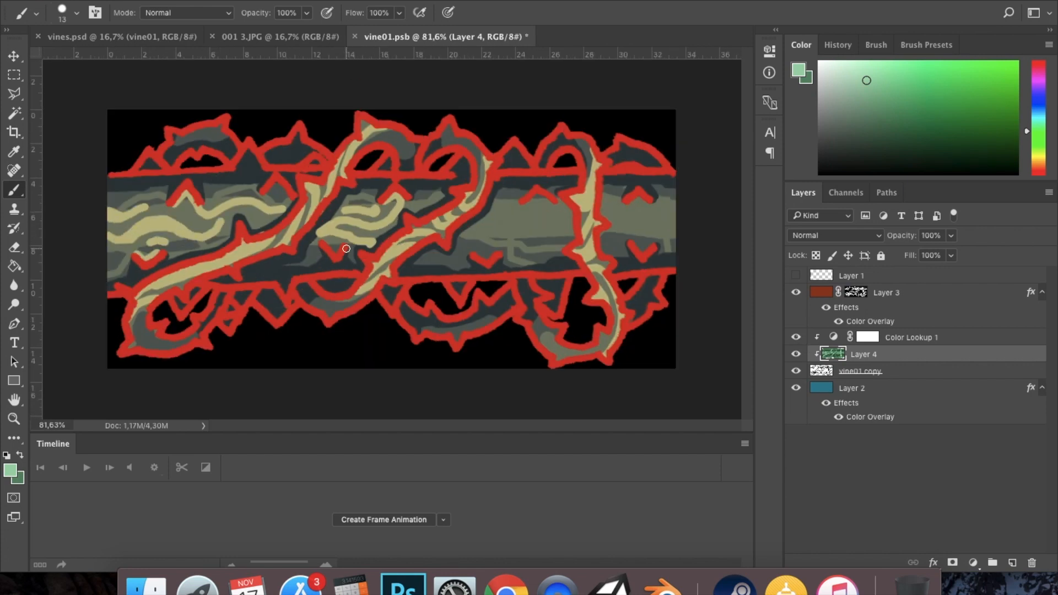
# - Paint wavy pale green highlights across the trunk's right section and touch up the existing streaks
pyautogui.moveTo(378, 228); pyautogui.dragTo(399, 213)
pyautogui.moveTo(458, 246); pyautogui.dragTo(572, 241)
pyautogui.moveTo(570, 225); pyautogui.dragTo(456, 243)
pyautogui.moveTo(493, 211); pyautogui.dragTo(563, 206)
pyautogui.moveTo(468, 247); pyautogui.dragTo(497, 255)
pyautogui.moveTo(318, 234); pyautogui.dragTo(314, 245)
pyautogui.moveTo(248, 218); pyautogui.dragTo(271, 223)
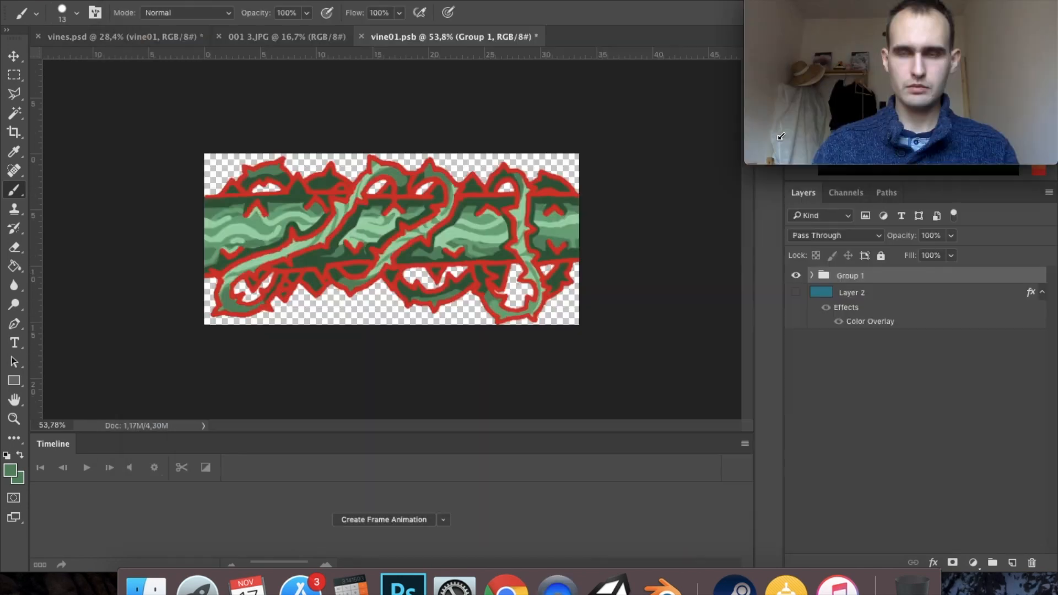
# - Hide the Group 2 green fill to view the Layer 3 outlines alone, and show it again
pyautogui.click(796, 338)
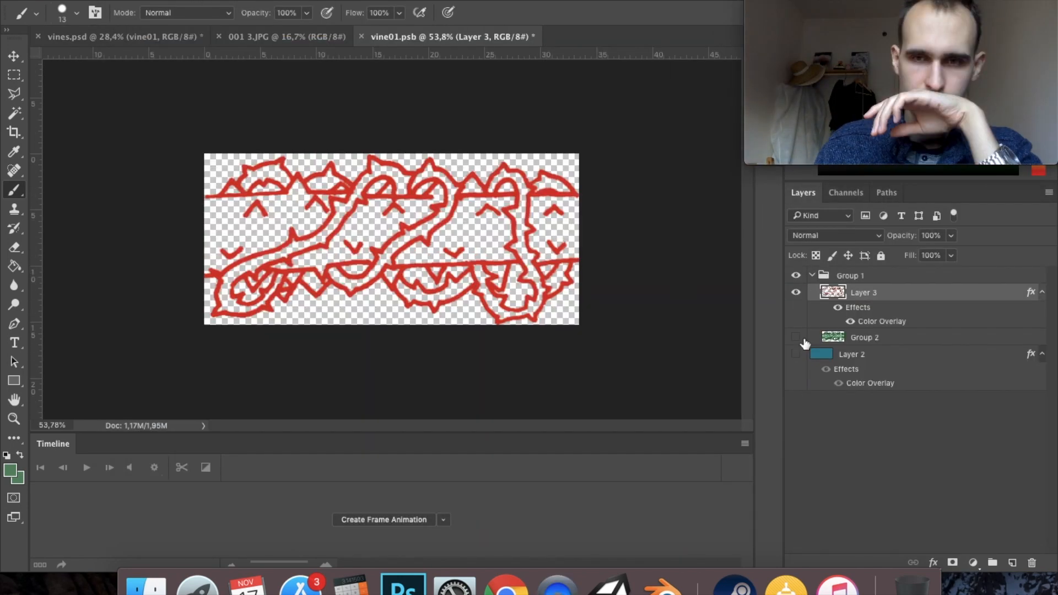
pyautogui.click(796, 337)
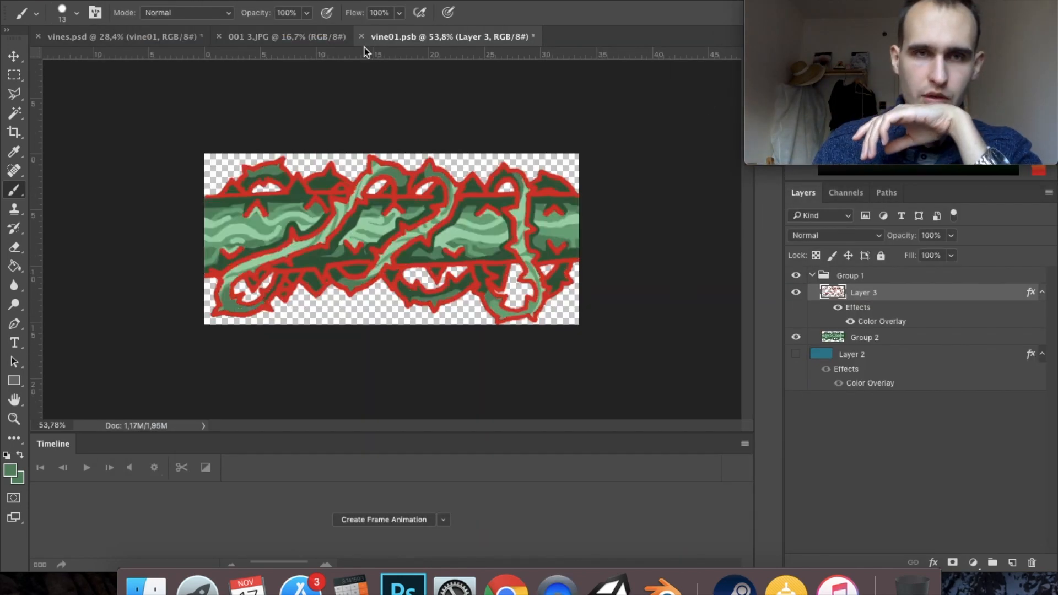
# - Try a wrap-around Offset of 474 px vertically on Layer 3, and reset the vertical value to 0
pyautogui.click(355, 0)
pyautogui.moveTo(508, 277)
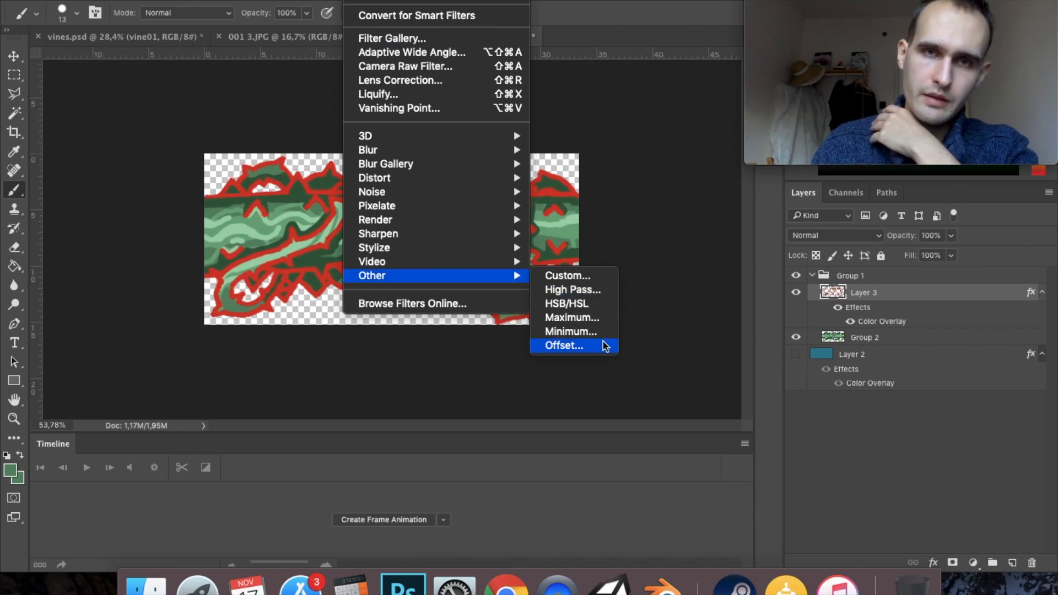
pyautogui.click(564, 346)
pyautogui.moveTo(705, 187); pyautogui.dragTo(633, 182)
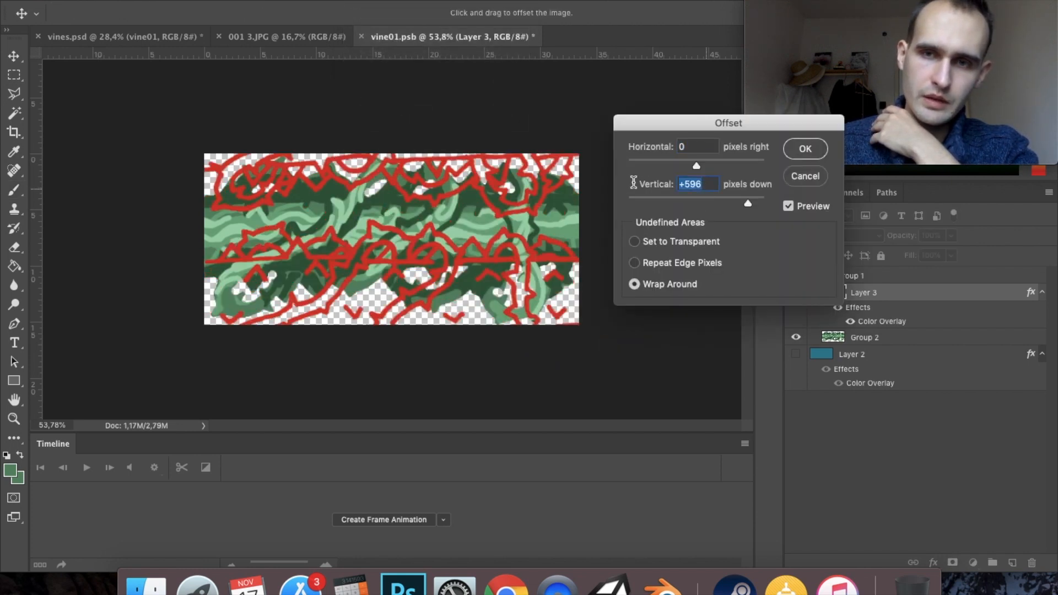
pyautogui.write('747')
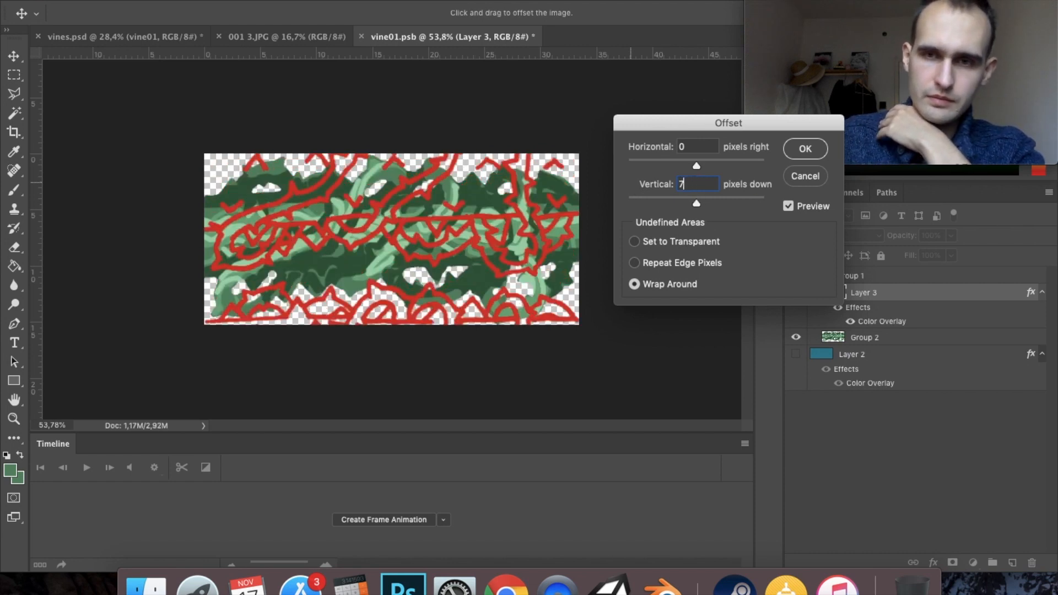
pyautogui.press('BackSpace')
pyautogui.write('474')
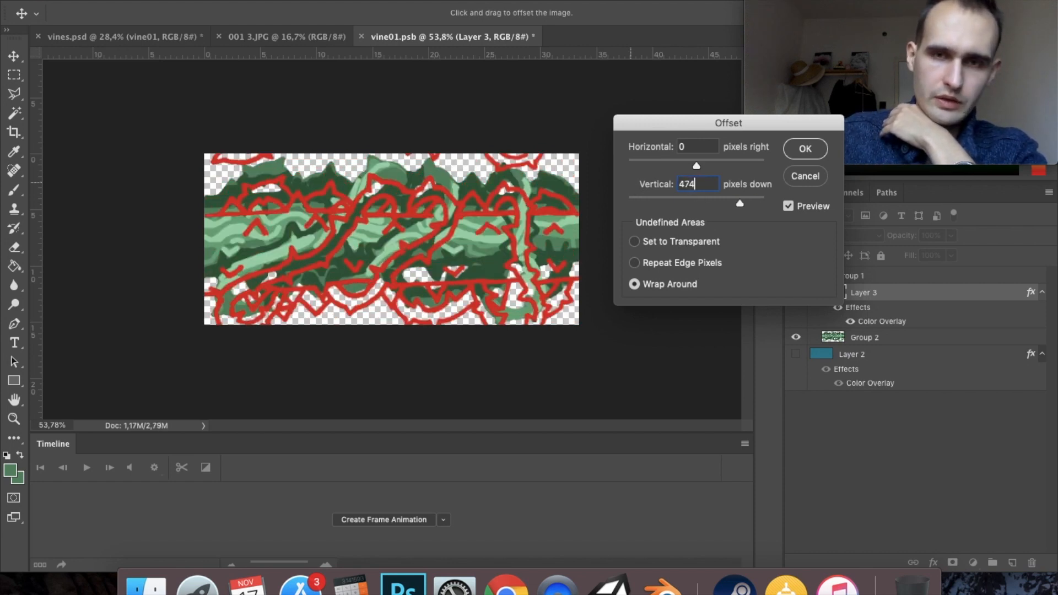
pyautogui.moveTo(700, 187); pyautogui.dragTo(646, 182)
pyautogui.press('BackSpace')
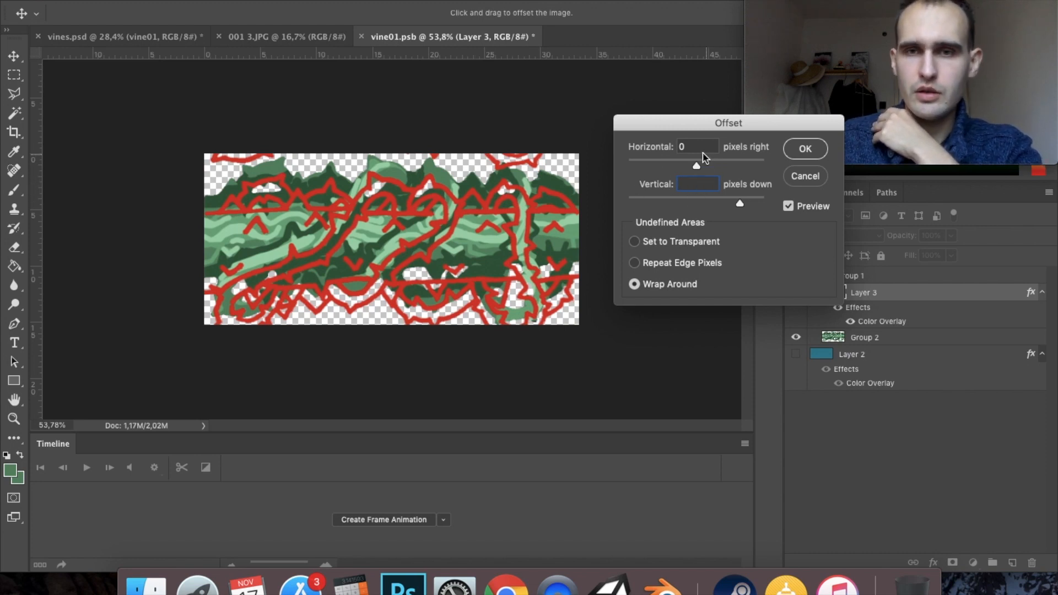
pyautogui.click(694, 148)
pyautogui.press('Return')
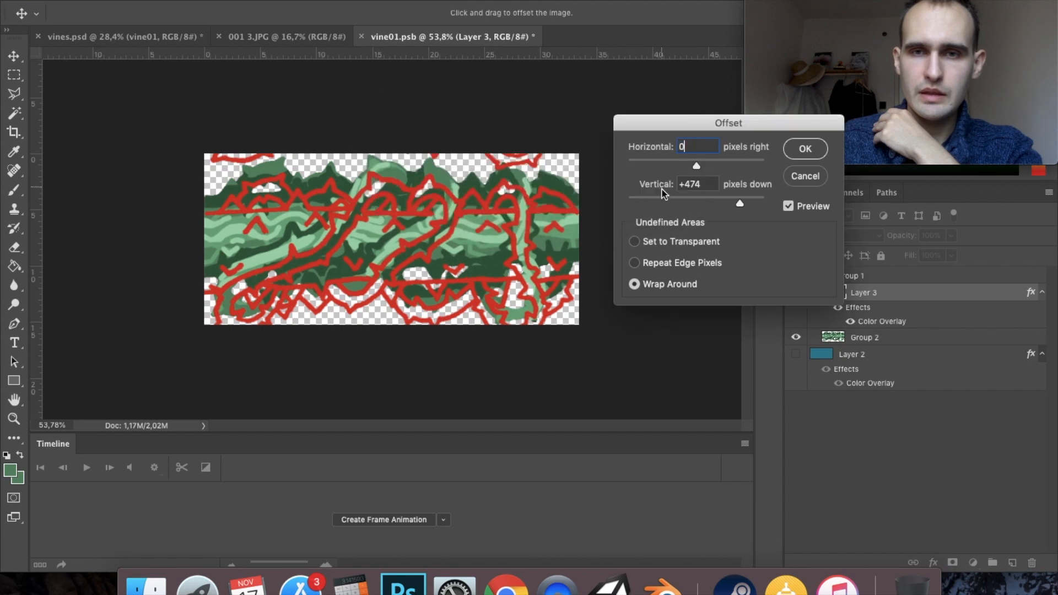
pyautogui.moveTo(703, 189); pyautogui.dragTo(678, 185)
pyautogui.write('0')
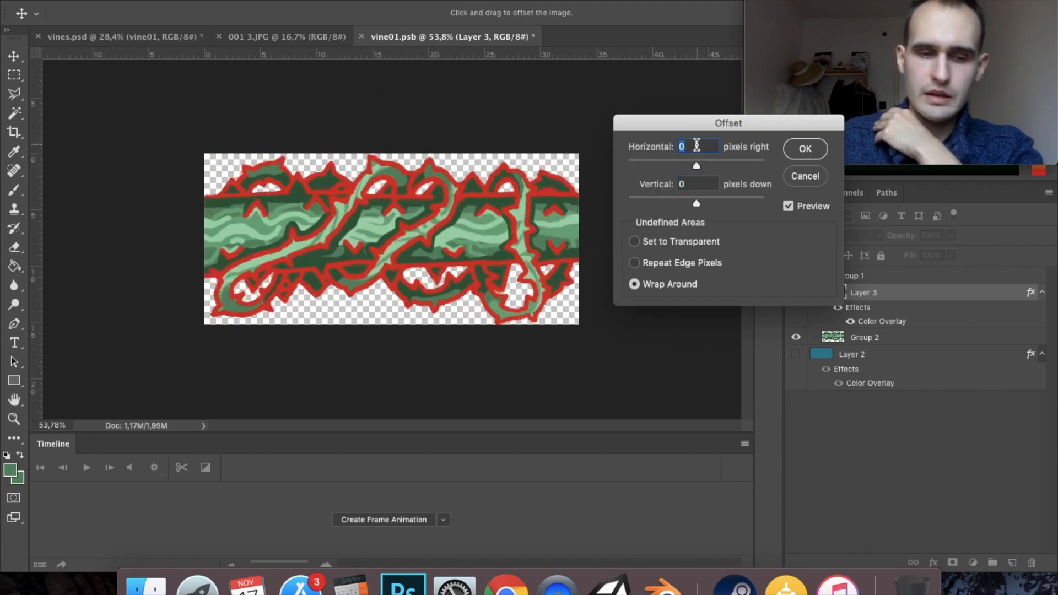
pyautogui.write('474')
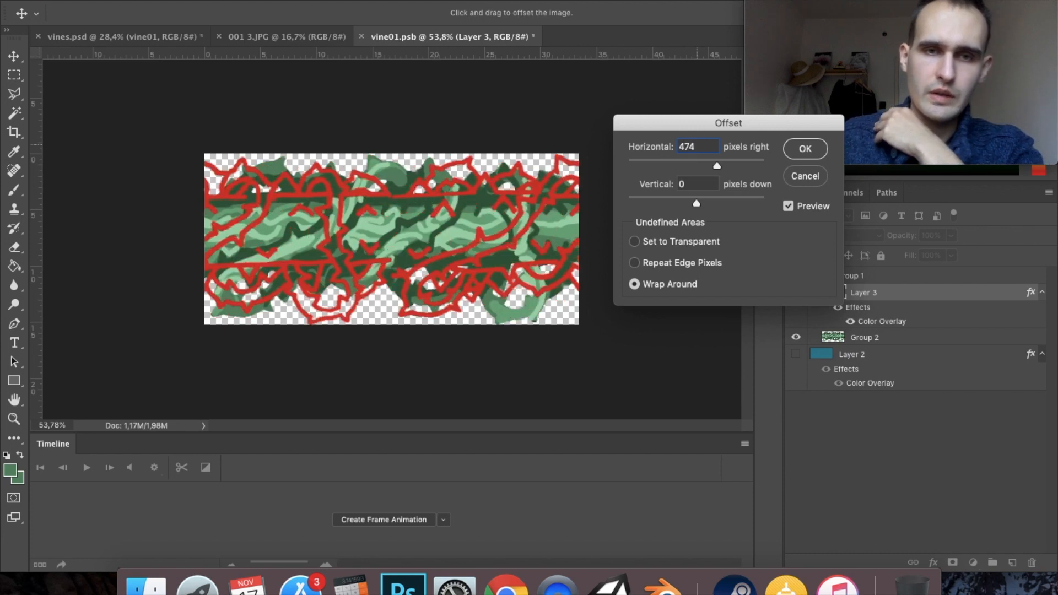
# - Offset the Layer 3 outlines 474 px horizontally with wrap around
pyautogui.click(806, 149)
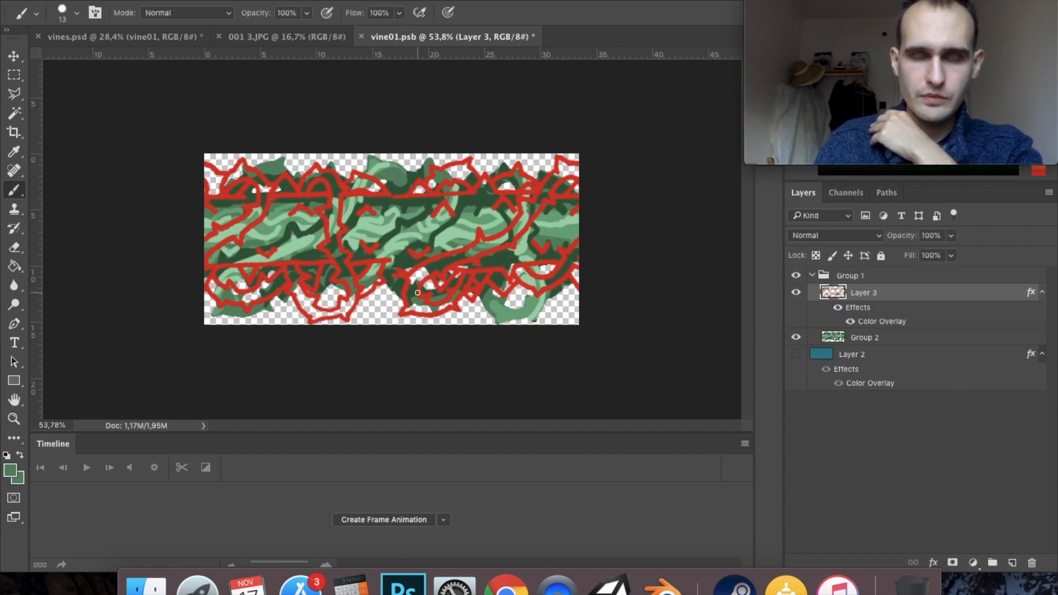
pyautogui.scroll(5, 486, 261)
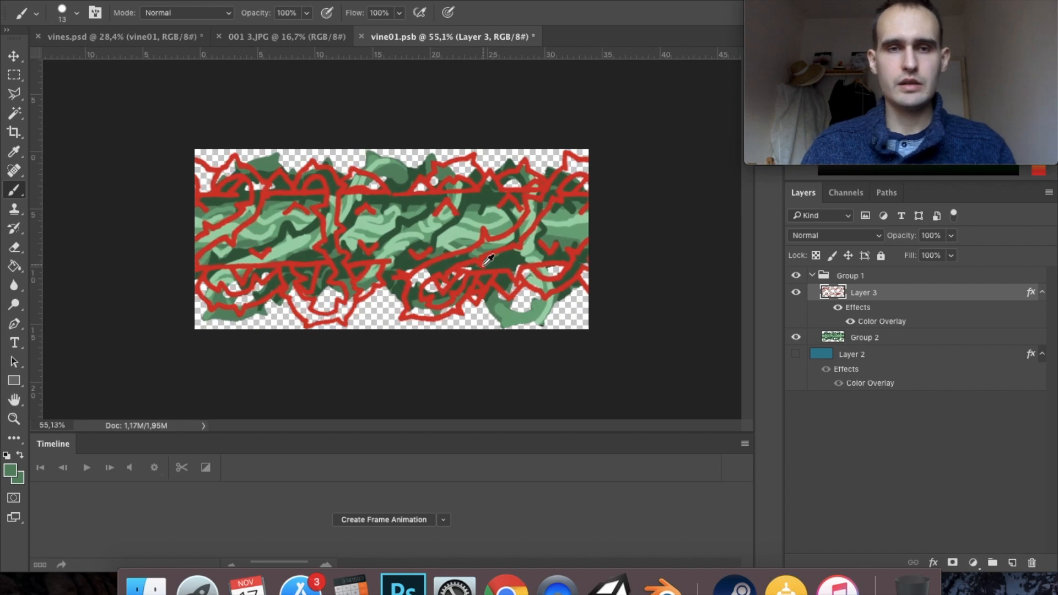
# - Show the black Layer 2 background to check the outline seam with Group 2 temporarily hidden, and undo the horizontal offset
pyautogui.click(796, 338)
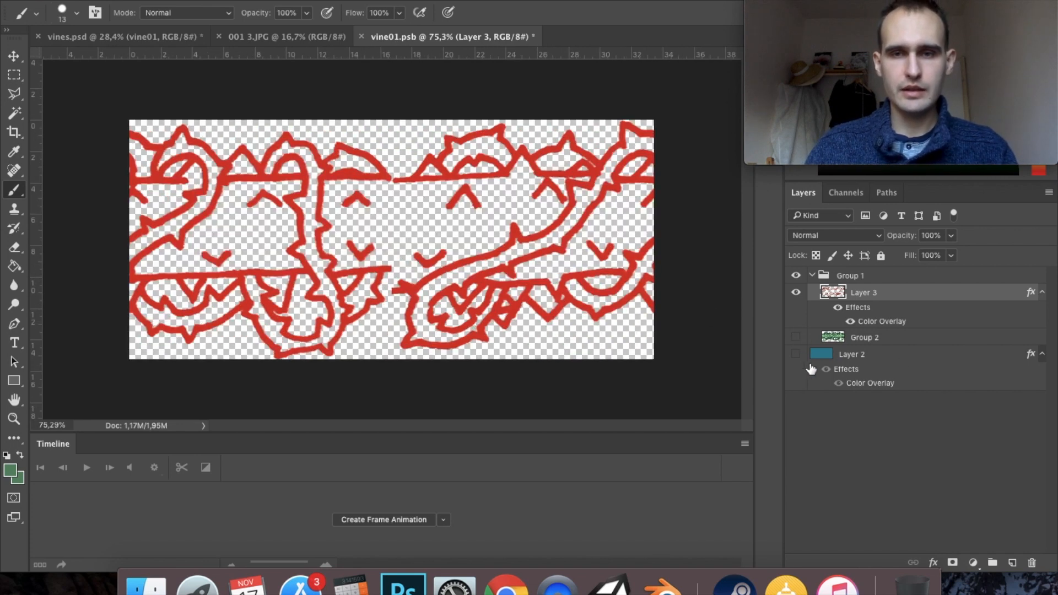
pyautogui.click(796, 355)
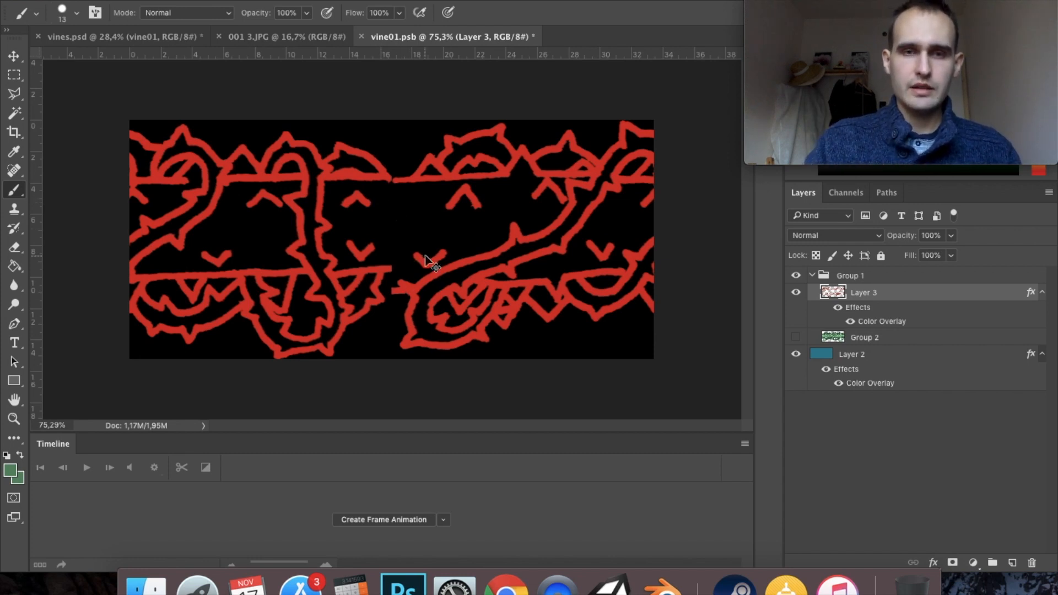
pyautogui.press('super+z')
pyautogui.click(796, 337)
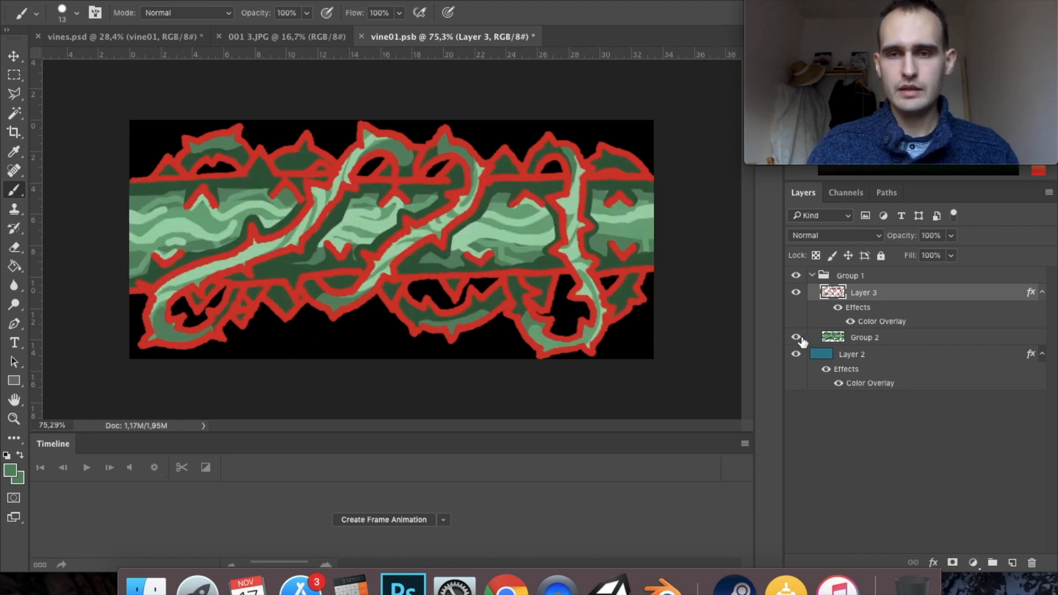
# - Select Group 1 and place two horizontal guides along the trunk's upper and lower outlines
pyautogui.click(841, 276)
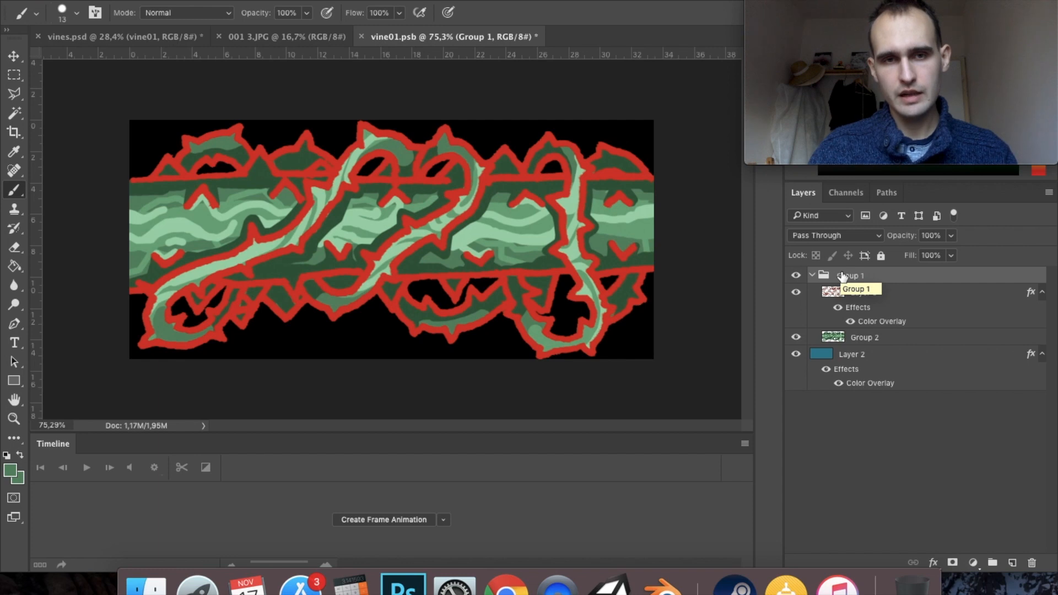
pyautogui.moveTo(478, 57); pyautogui.dragTo(481, 180)
pyautogui.moveTo(466, 54); pyautogui.dragTo(473, 278)
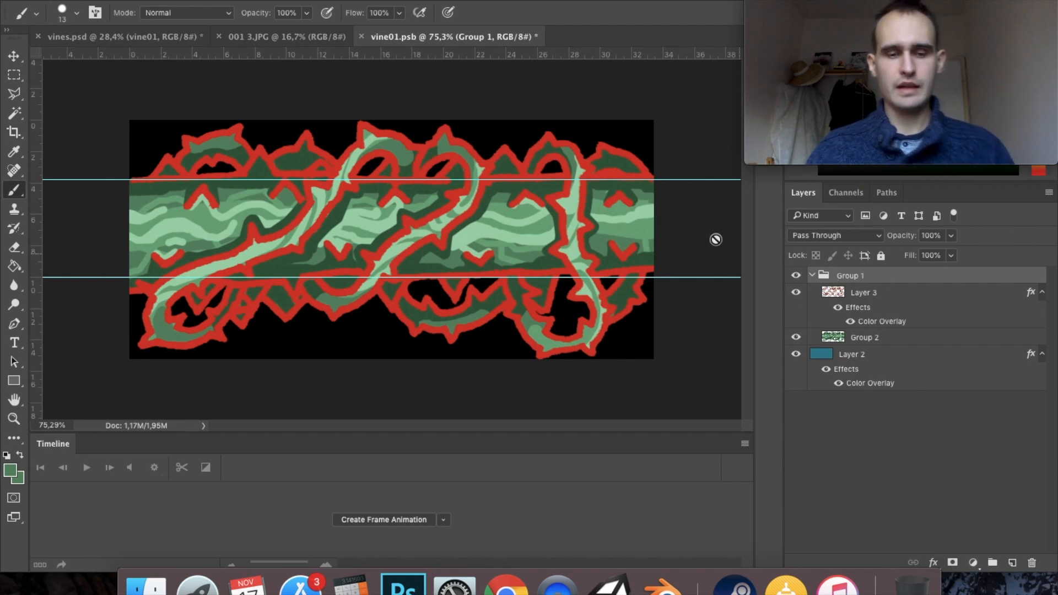
# - Distort Group 1 by moving its lower-right, lower-left and upper-left corners so the trunk's outlines line up with the guides
pyautogui.hotkey('ctrl', 't')
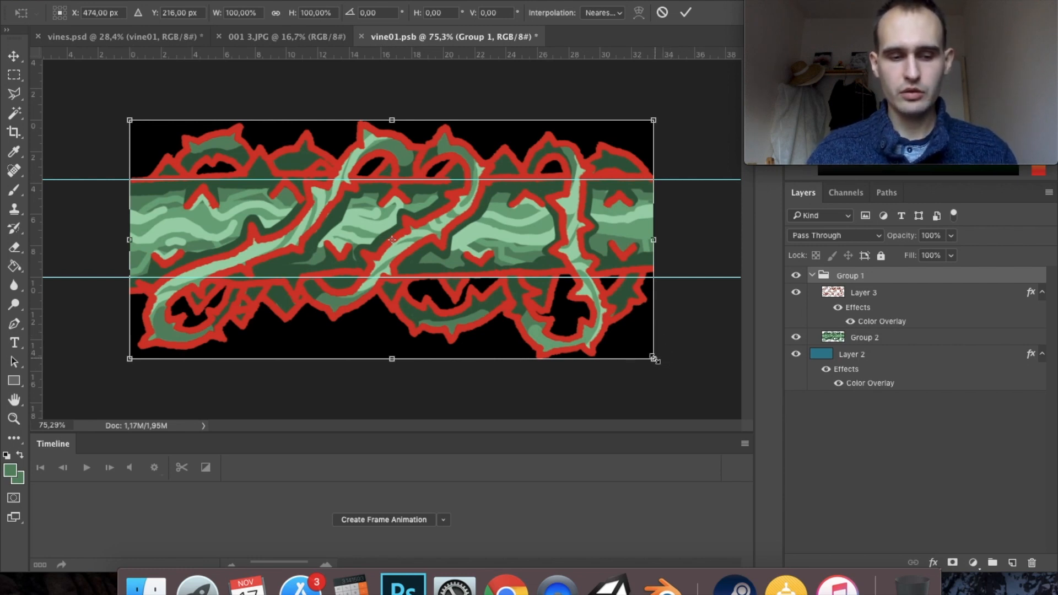
pyautogui.moveTo(655, 362); pyautogui.dragTo(656, 374)
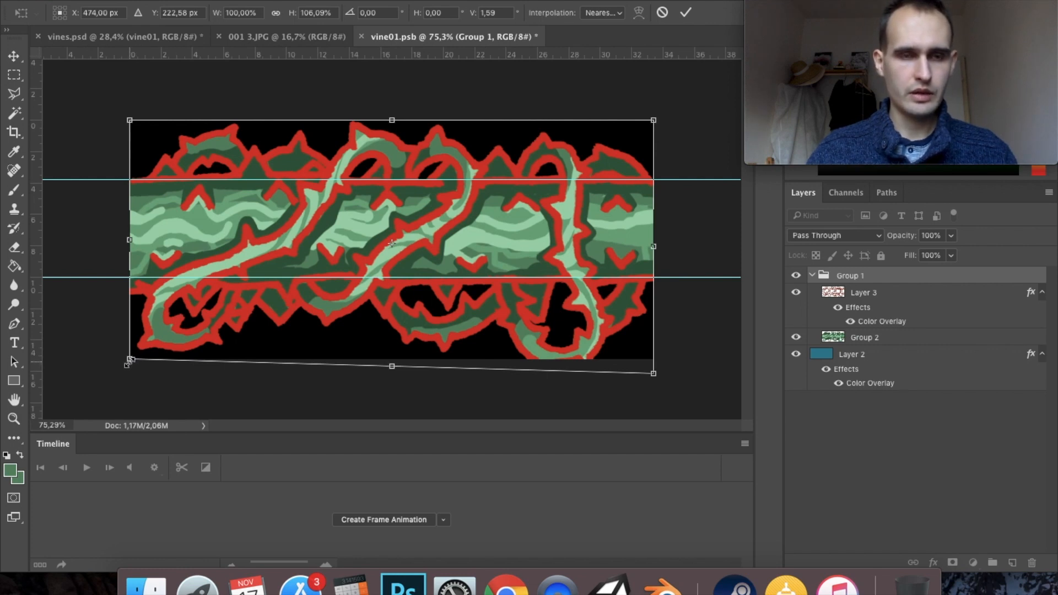
pyautogui.moveTo(129, 360); pyautogui.dragTo(131, 341)
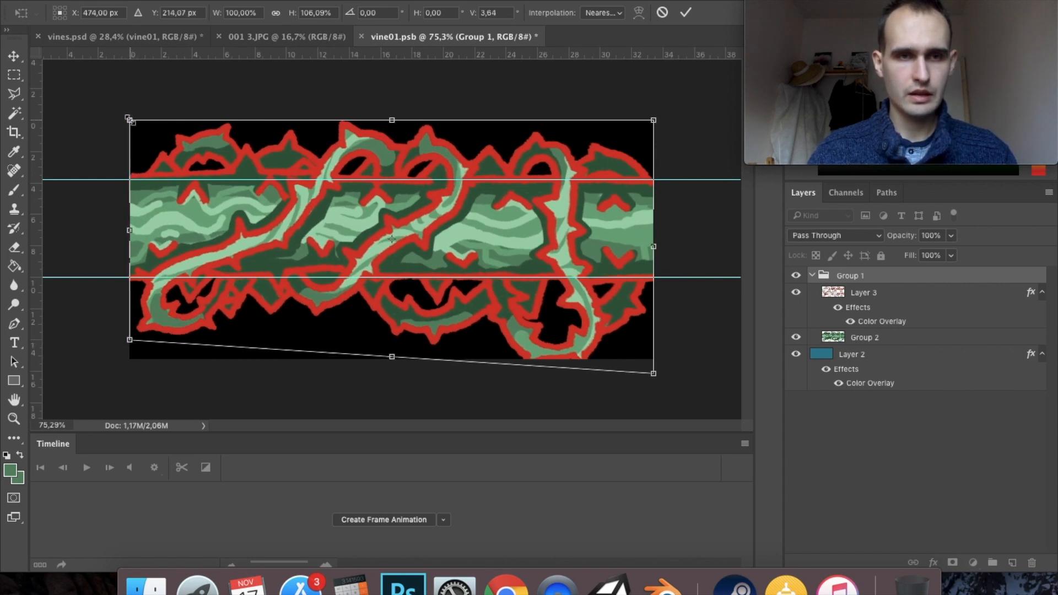
pyautogui.moveTo(128, 120); pyautogui.dragTo(132, 125)
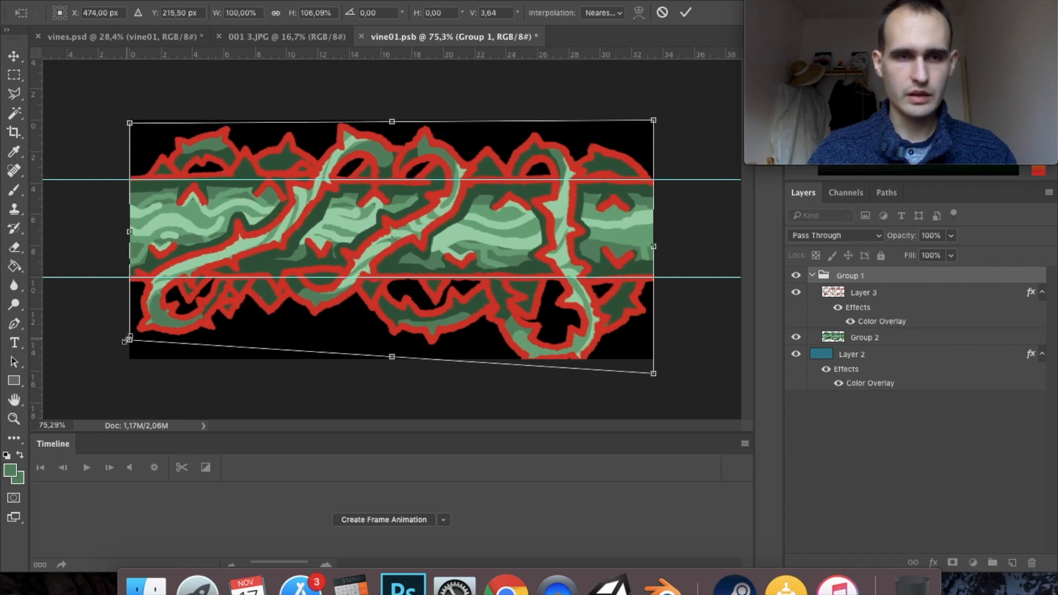
pyautogui.moveTo(130, 339); pyautogui.dragTo(132, 340)
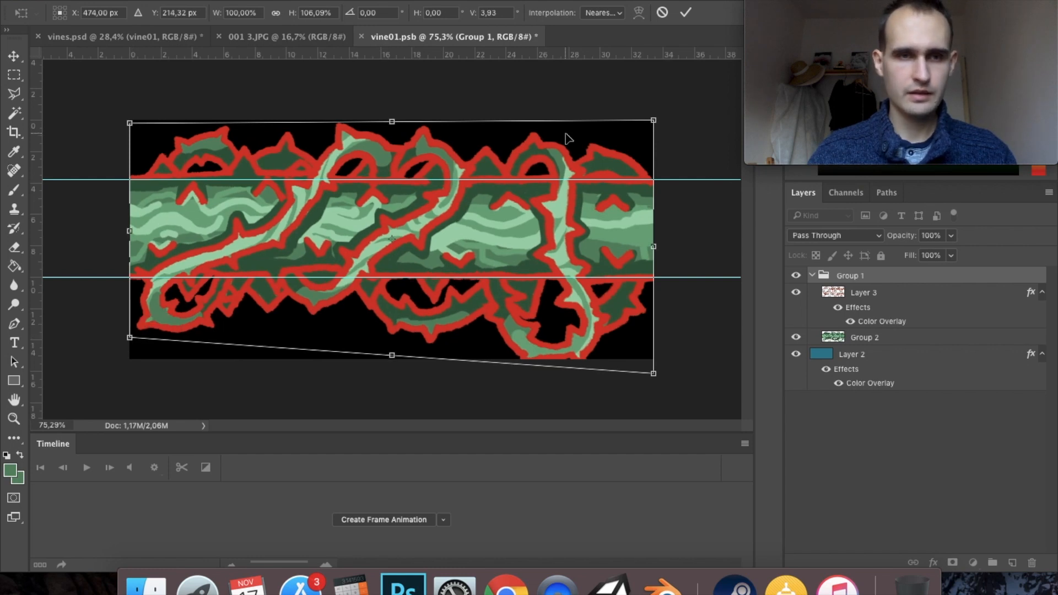
pyautogui.click(684, 13)
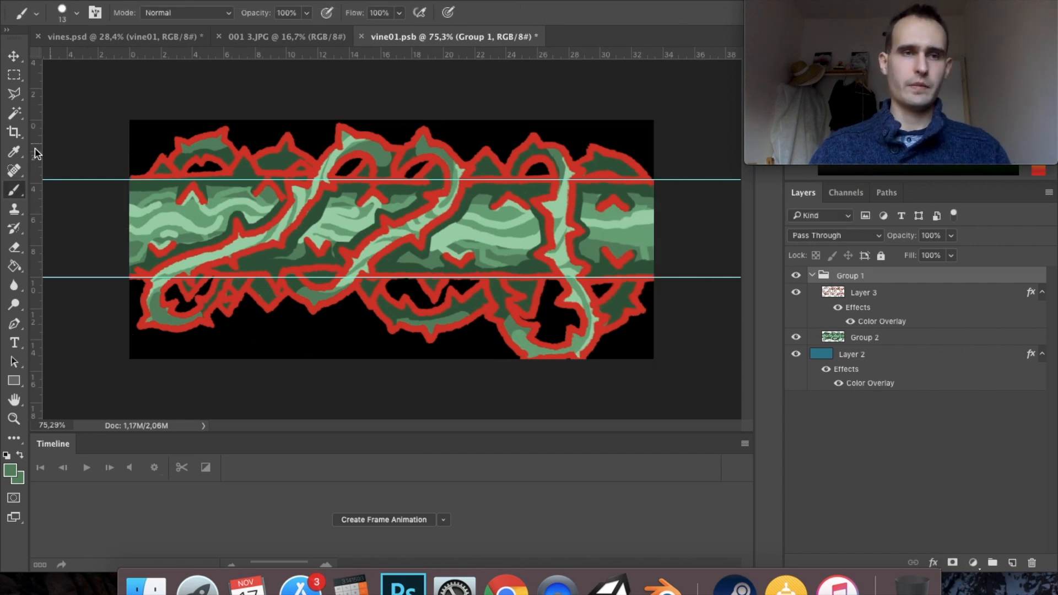
# - Remove both horizontal guides from the canvas
pyautogui.click(14, 56)
pyautogui.moveTo(689, 180); pyautogui.dragTo(716, 3)
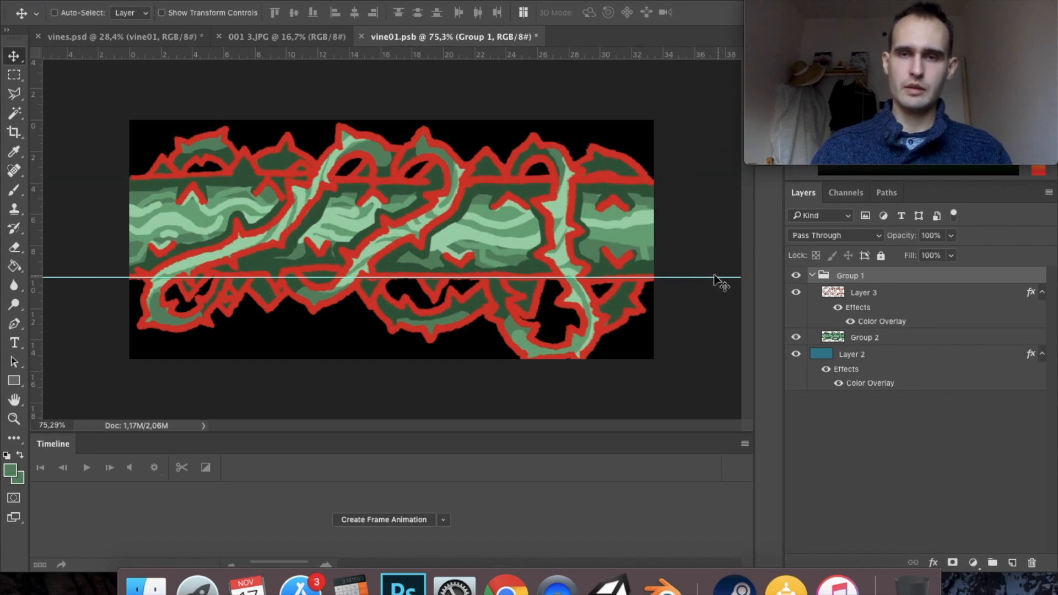
pyautogui.moveTo(708, 277); pyautogui.dragTo(497, 25)
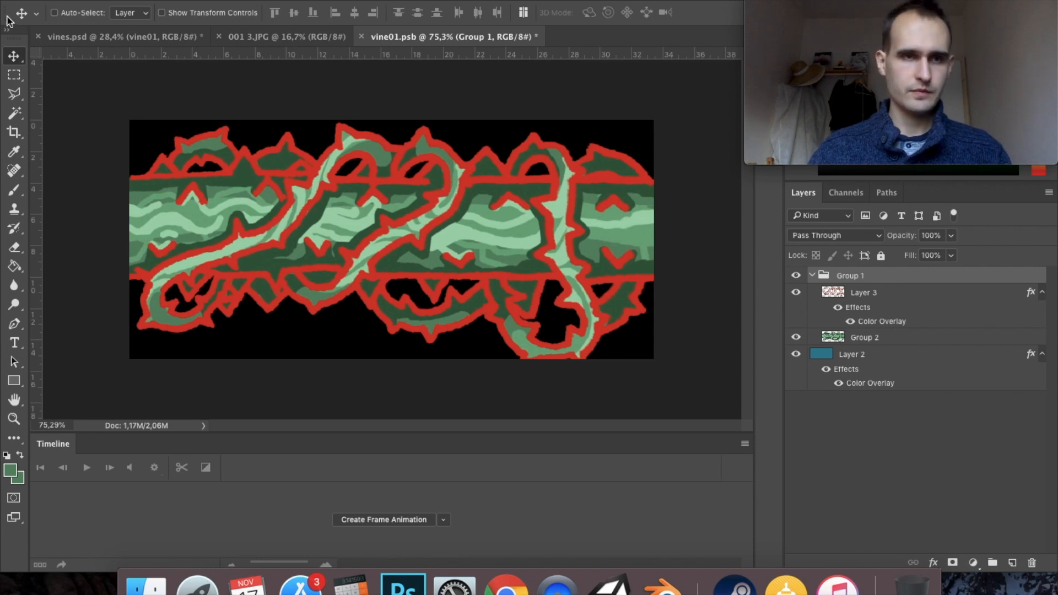
# - Extend the canvas downward with the Crop tool to just below the vine's lowest loop
pyautogui.click(14, 131)
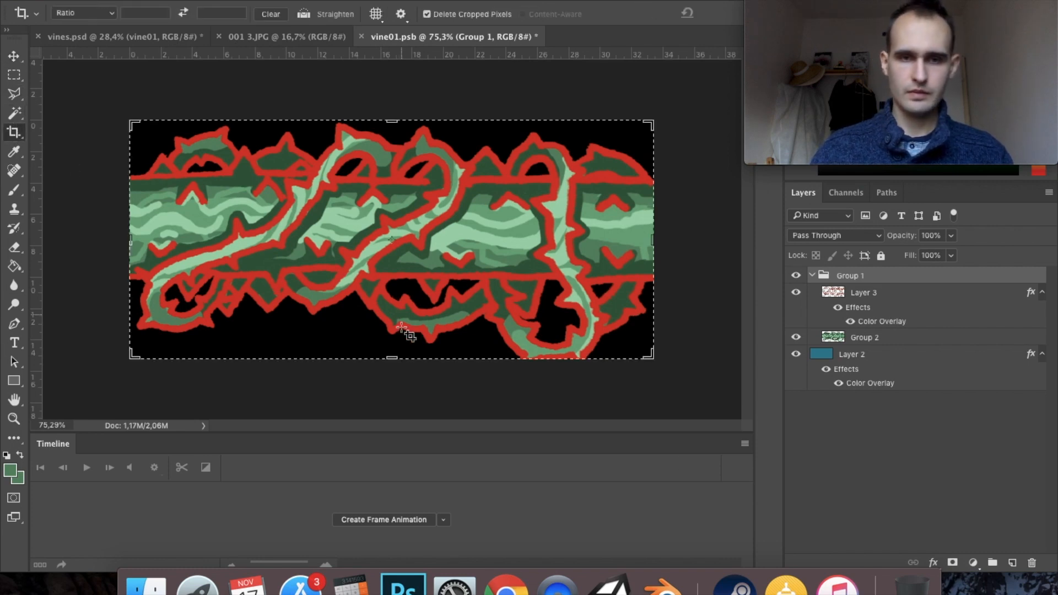
pyautogui.moveTo(391, 358)
pyautogui.mouseDown()
pyautogui.moveTo(402, 373)
pyautogui.moveTo(409, 353)
pyautogui.mouseUp()
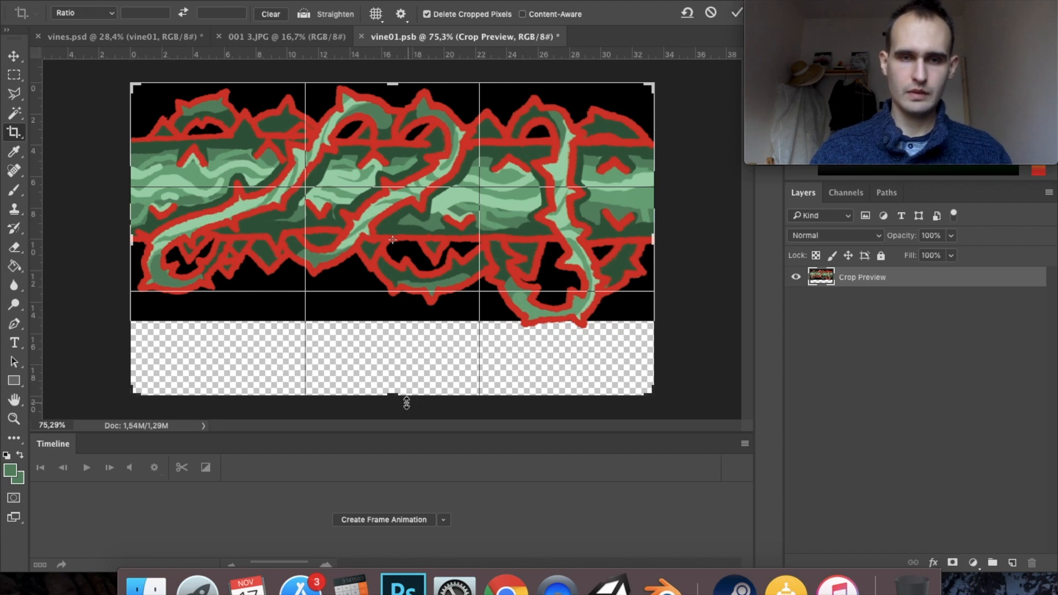
pyautogui.moveTo(394, 396); pyautogui.dragTo(402, 362)
pyautogui.press('Return')
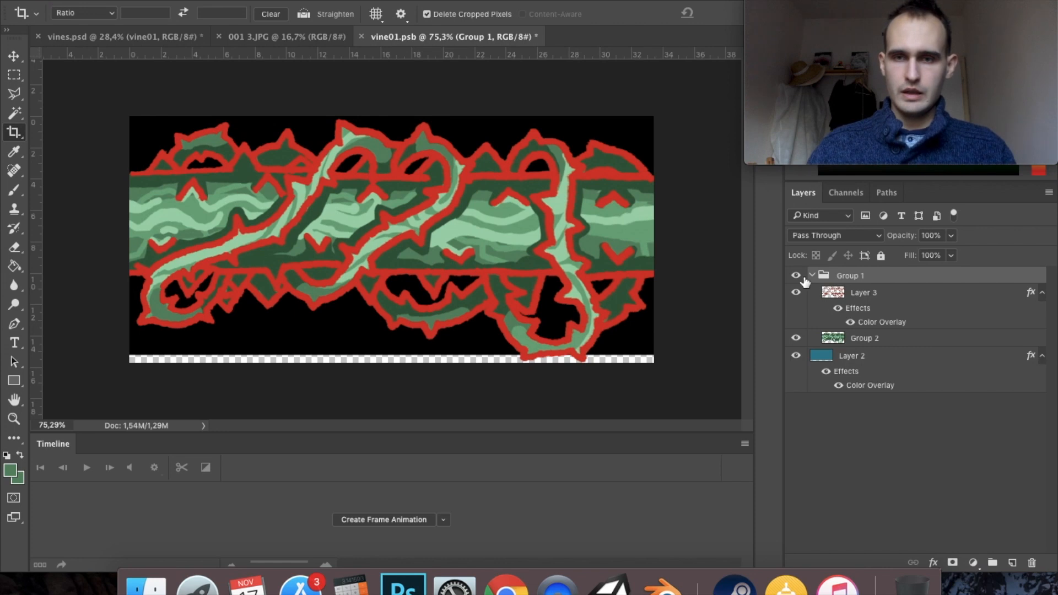
# - Stretch the Layer 2 background downward to about 113% height so it covers the extended canvas
pyautogui.click(857, 358)
pyautogui.hotkey('ctrl', 't')
pyautogui.moveTo(391, 361); pyautogui.dragTo(392, 385)
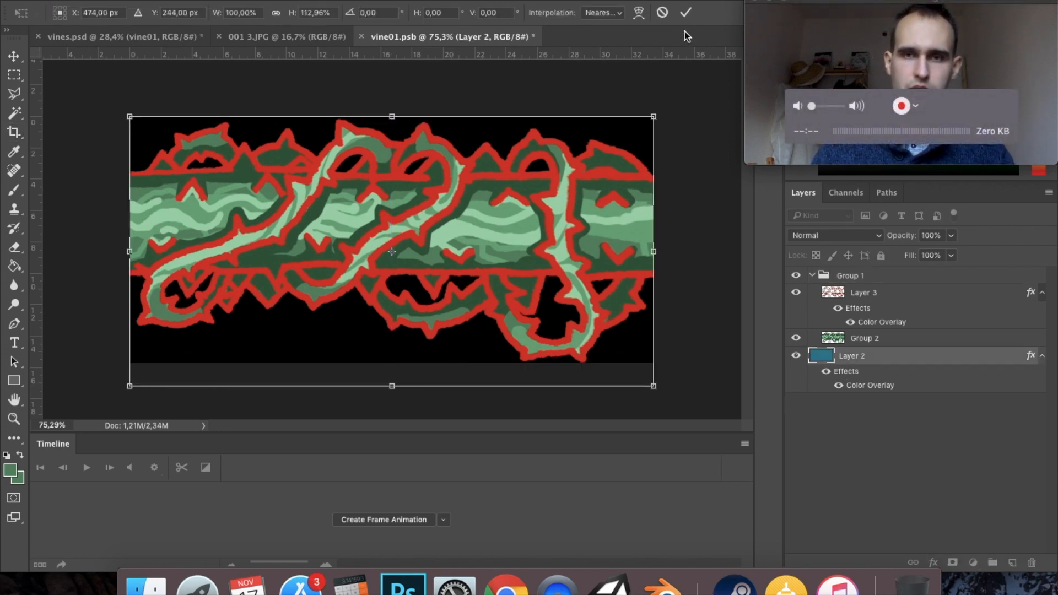
pyautogui.click(685, 12)
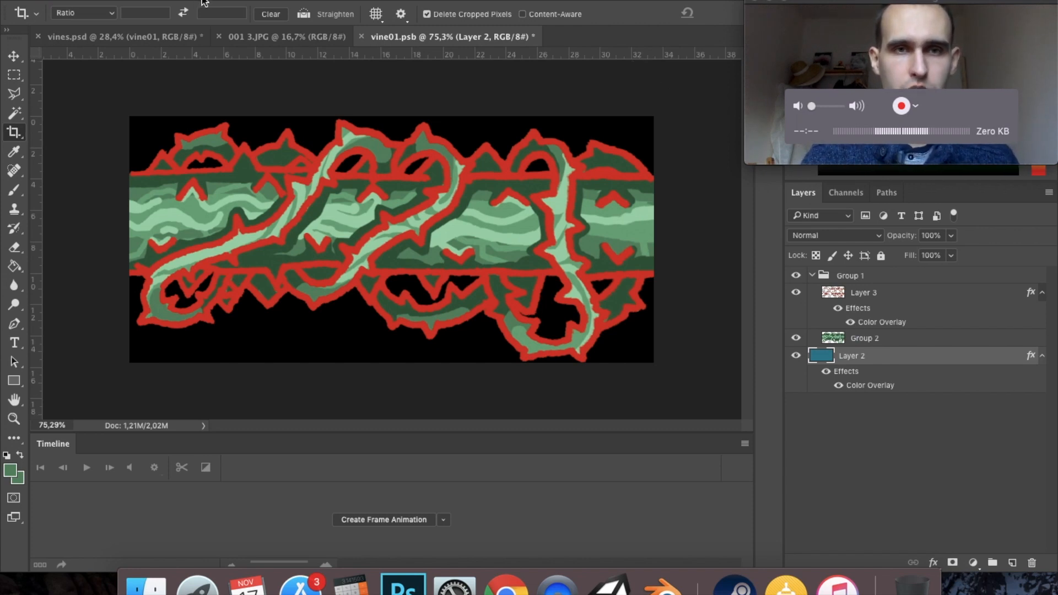
pyautogui.click(358, 1)
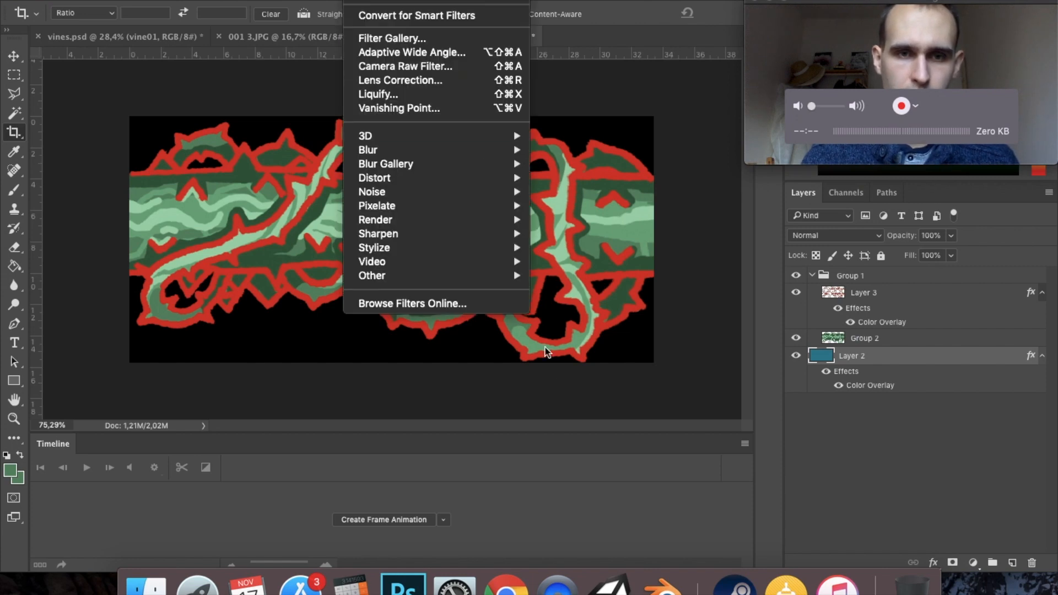
pyautogui.moveTo(518, 281)
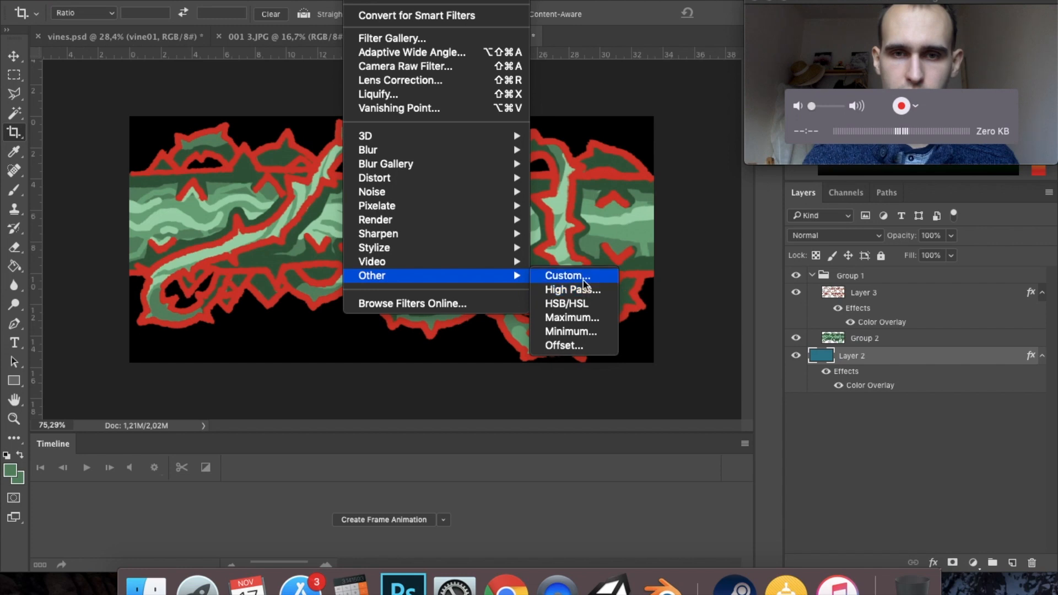
pyautogui.click(593, 345)
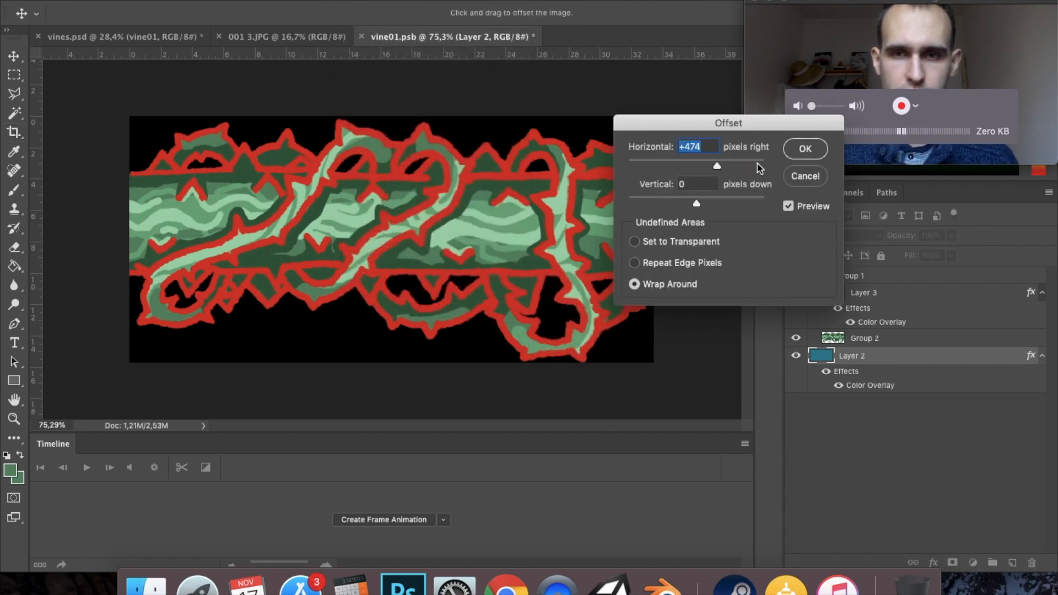
pyautogui.click(800, 178)
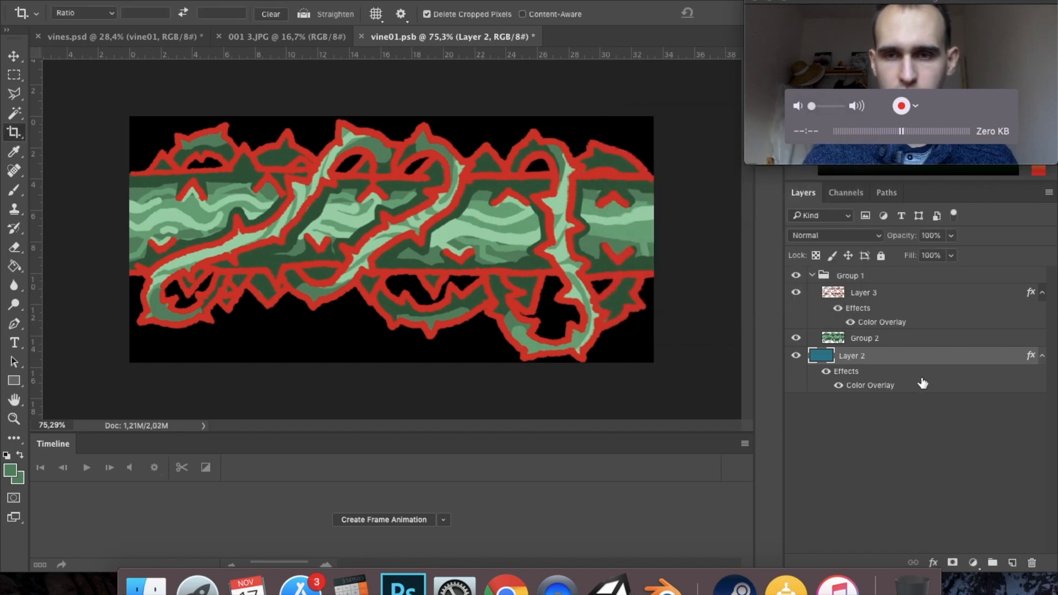
# - Offset the Layer 3 outlines and the Group 2 paint layer by 474 px horizontally with wrap around
pyautogui.click(889, 298)
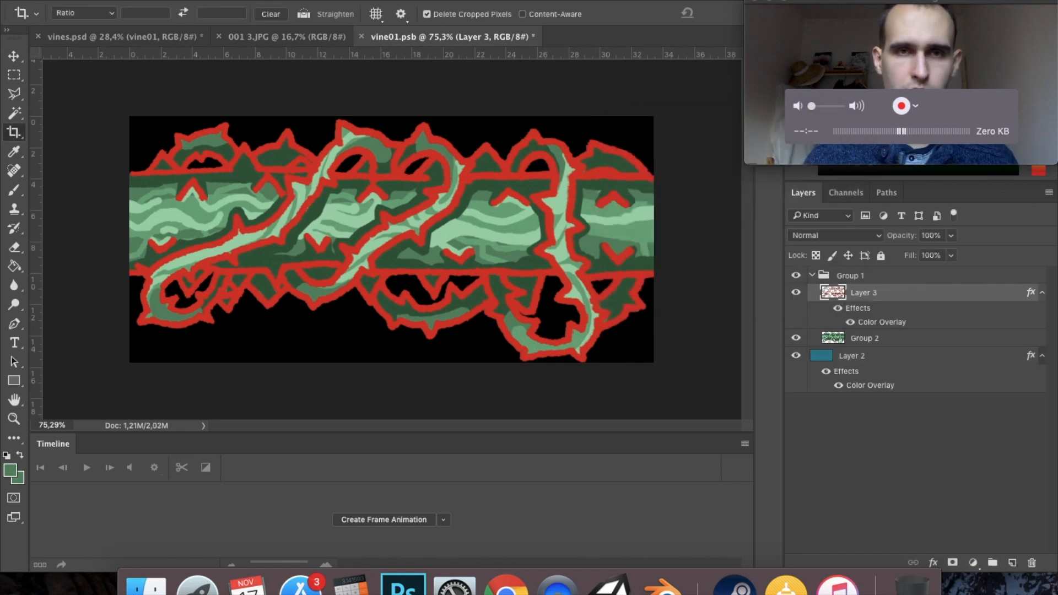
pyautogui.click(363, 1)
pyautogui.click(391, 3)
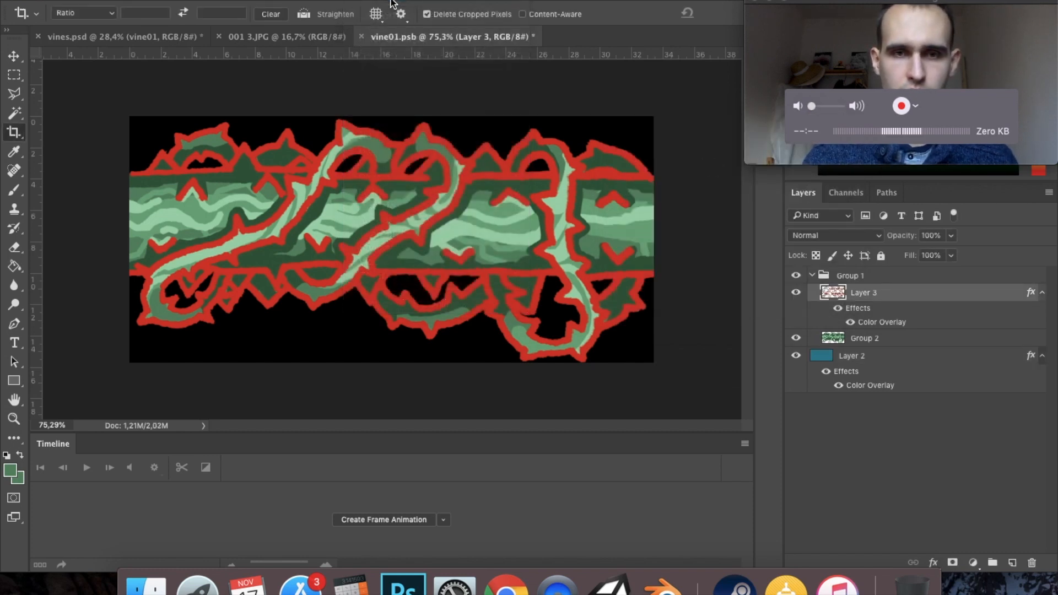
pyautogui.click(888, 341)
pyautogui.click(380, 1)
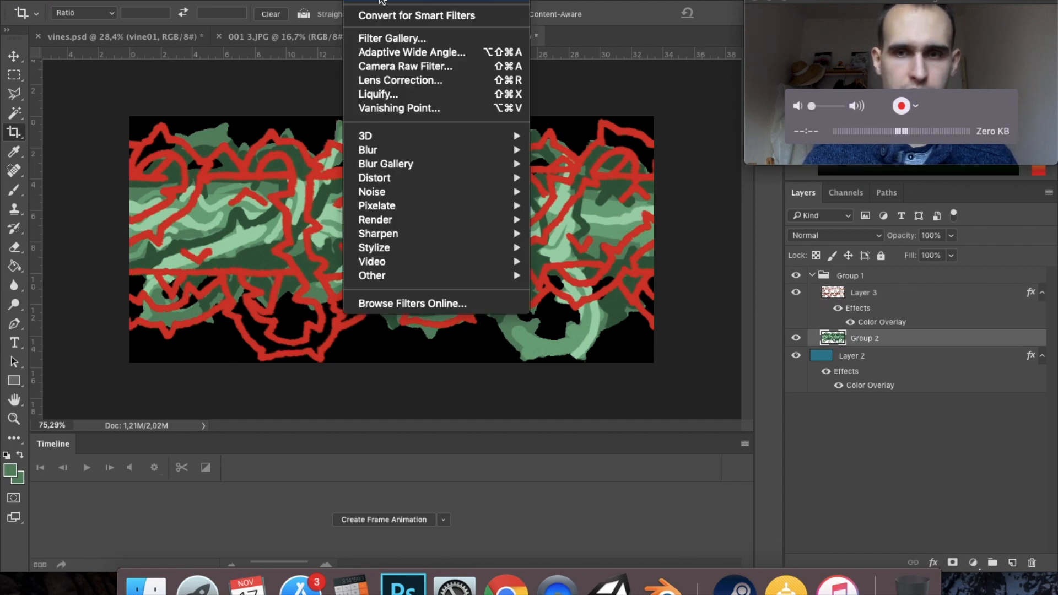
pyautogui.click(380, 3)
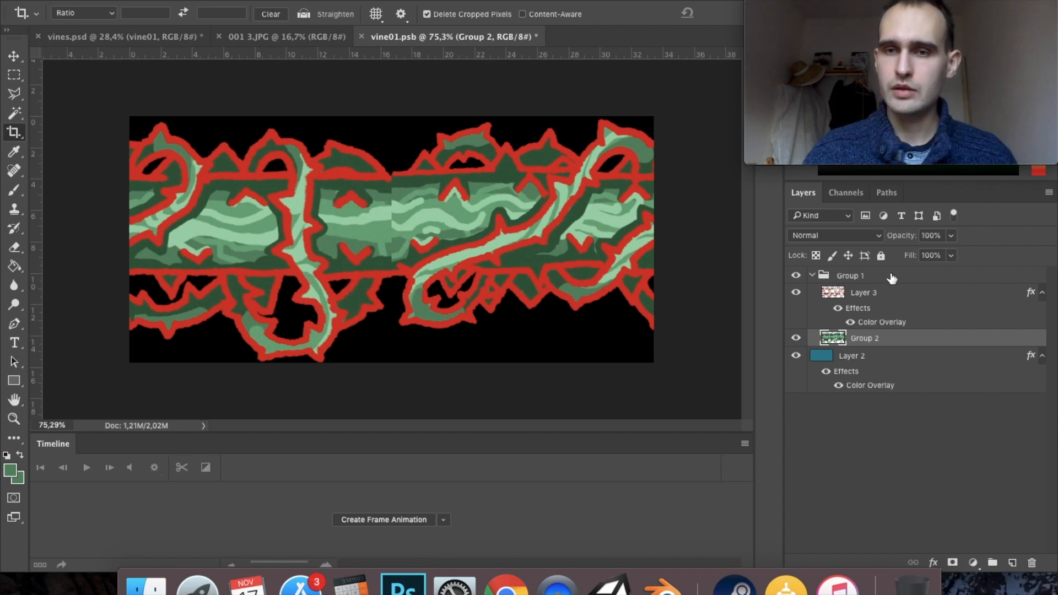
# - Duplicate Layer 3 and clear the layer style from the copy
pyautogui.click(884, 300)
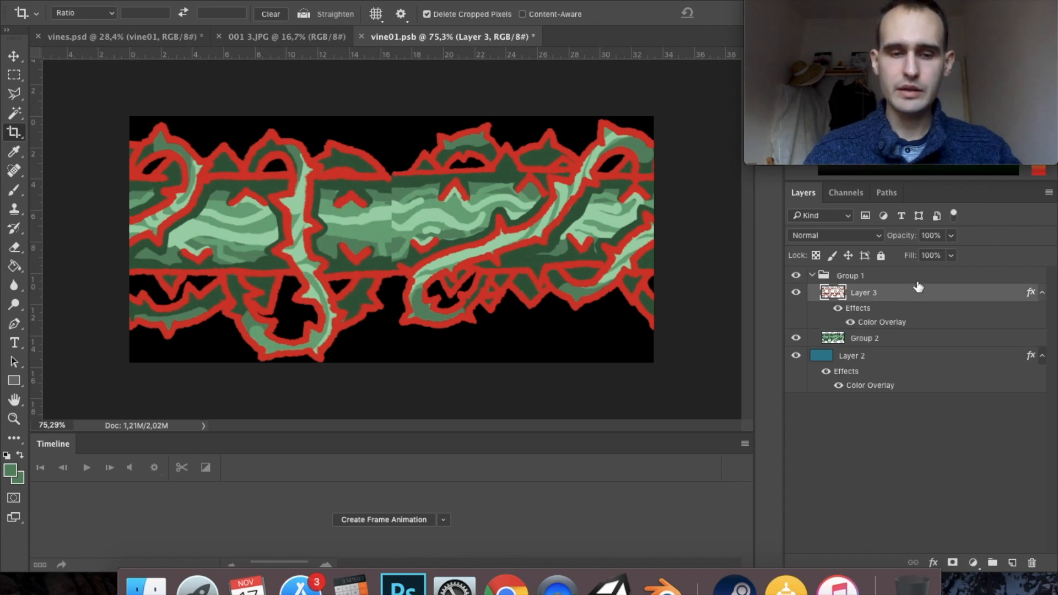
pyautogui.press('super+j')
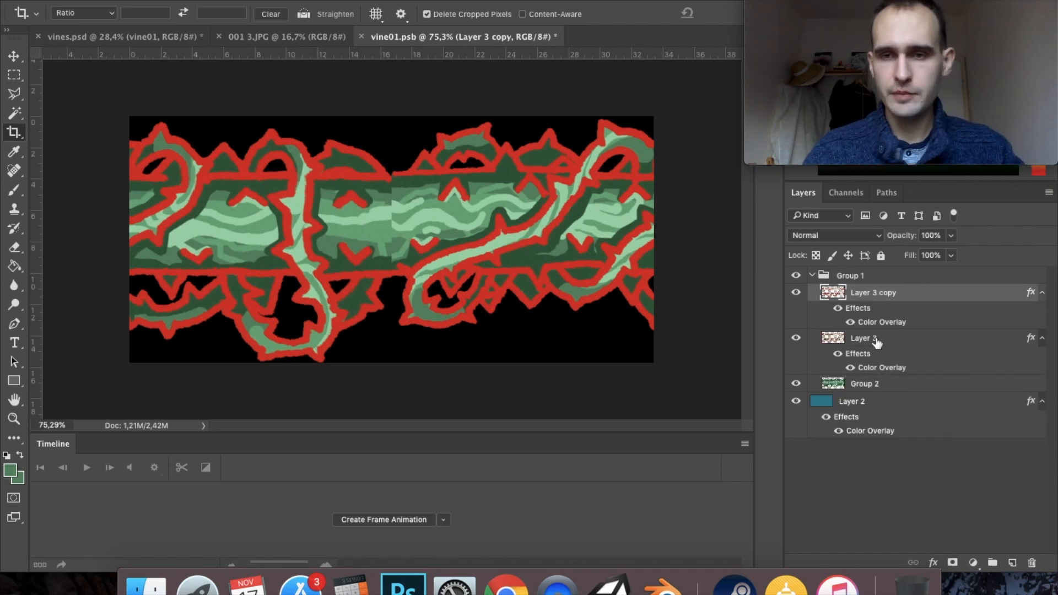
pyautogui.rightClick(876, 293)
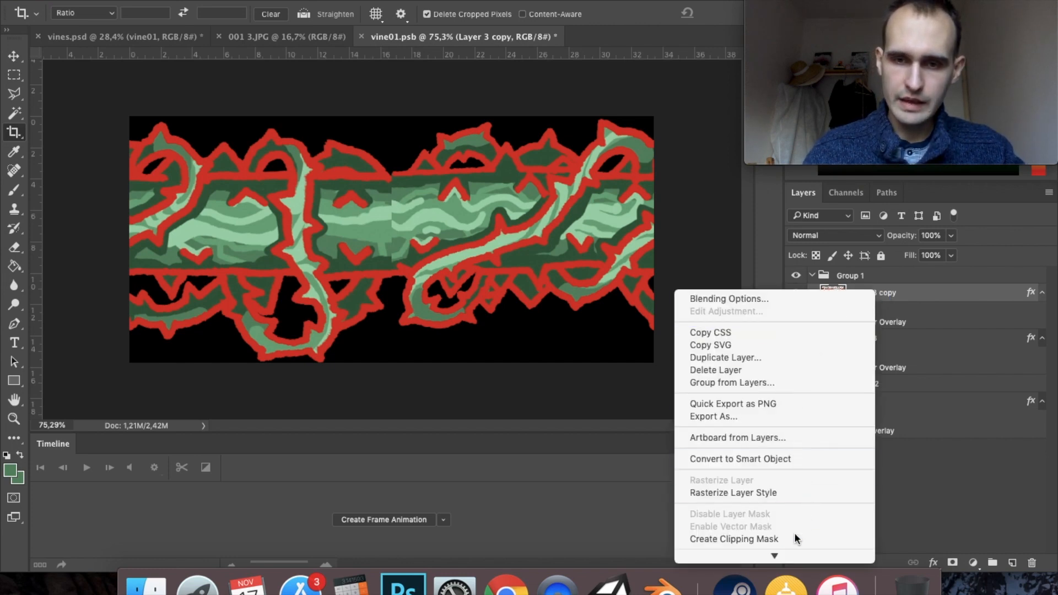
pyautogui.scroll(-5, 782, 488)
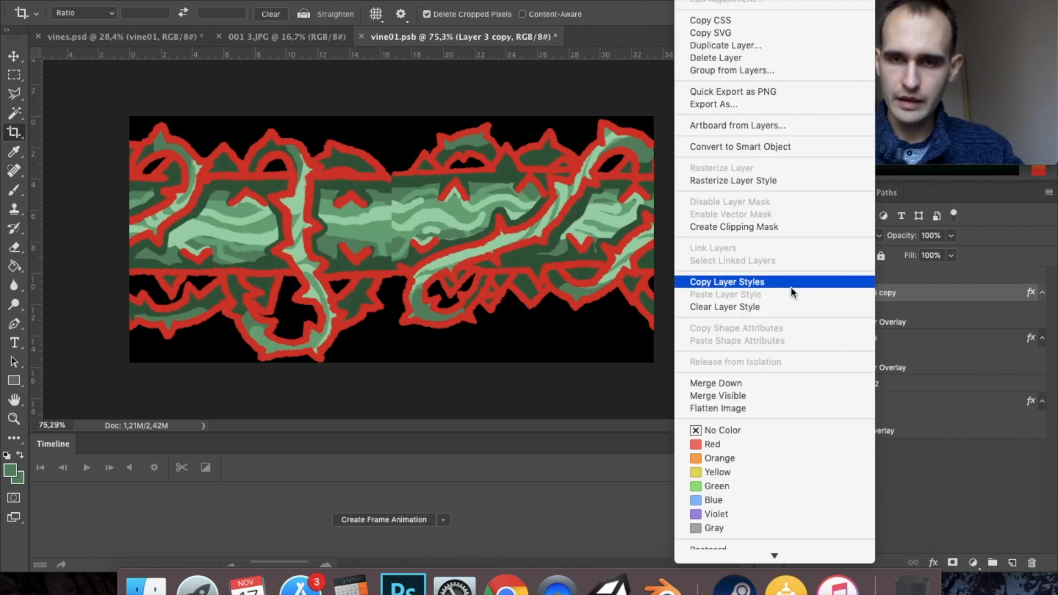
pyautogui.click(787, 307)
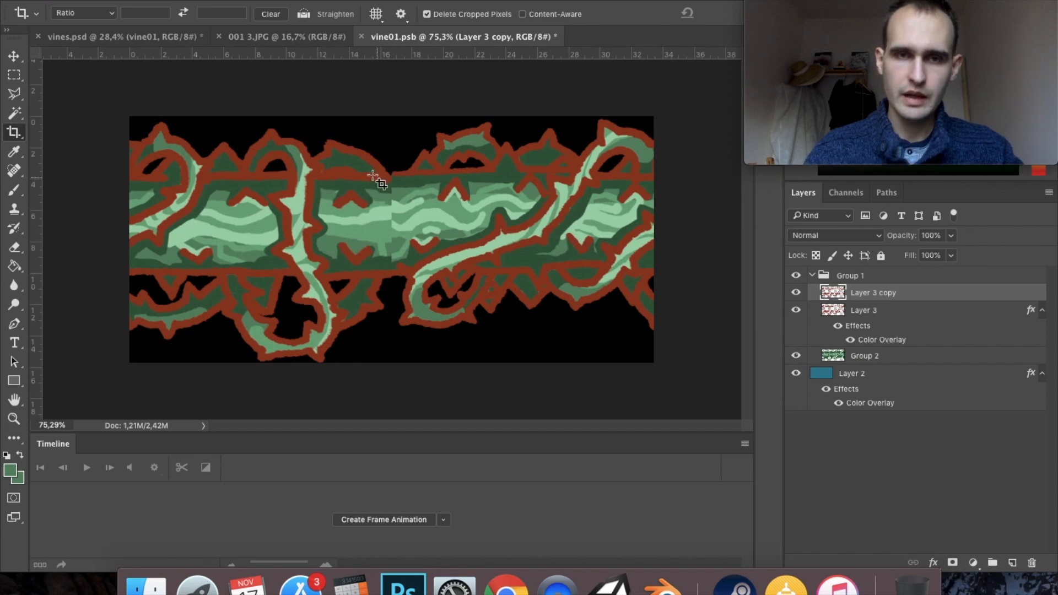
# - Try to shift a small selected piece of the Layer 3 copy's upper trunk outline across the seam, and undo the move
pyautogui.scroll(3, 377, 172)
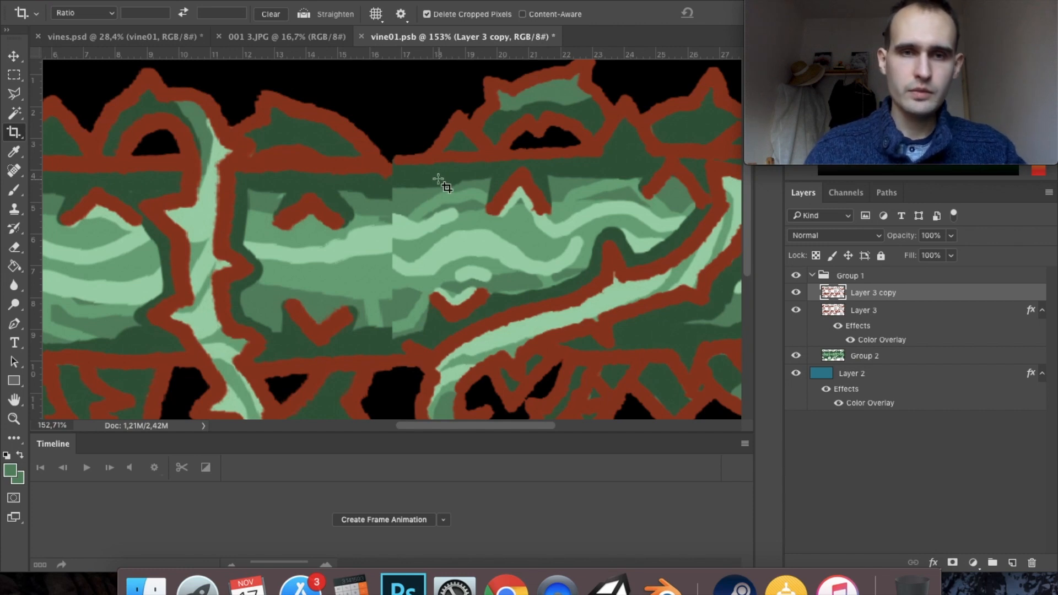
pyautogui.click(14, 75)
pyautogui.moveTo(393, 148); pyautogui.dragTo(425, 176)
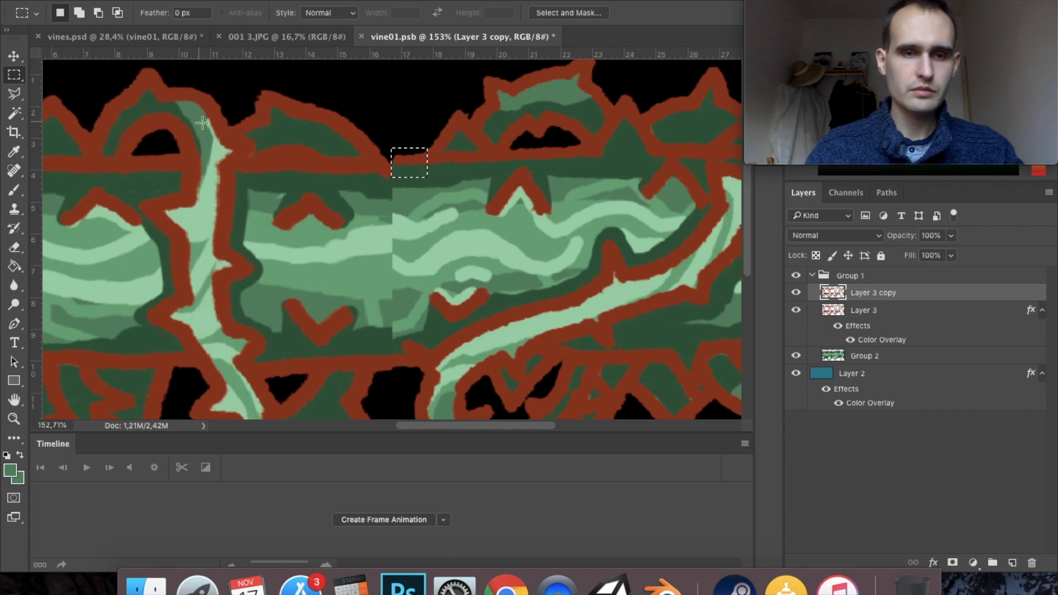
pyautogui.rightClick(403, 162)
pyautogui.press('Escape')
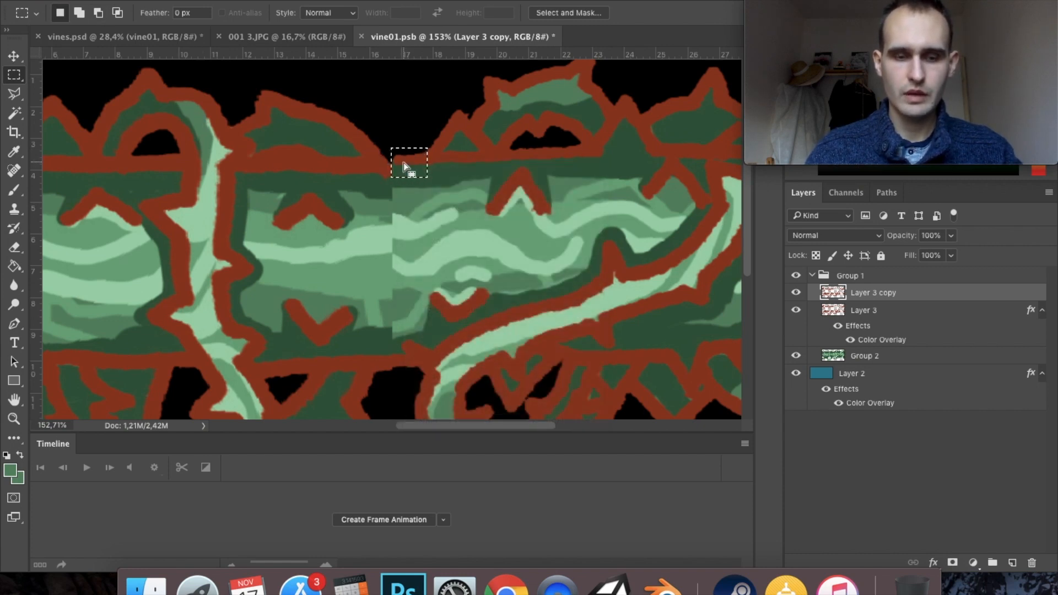
pyautogui.moveTo(404, 163); pyautogui.dragTo(387, 171)
pyautogui.hotkey('ctrl', 't')
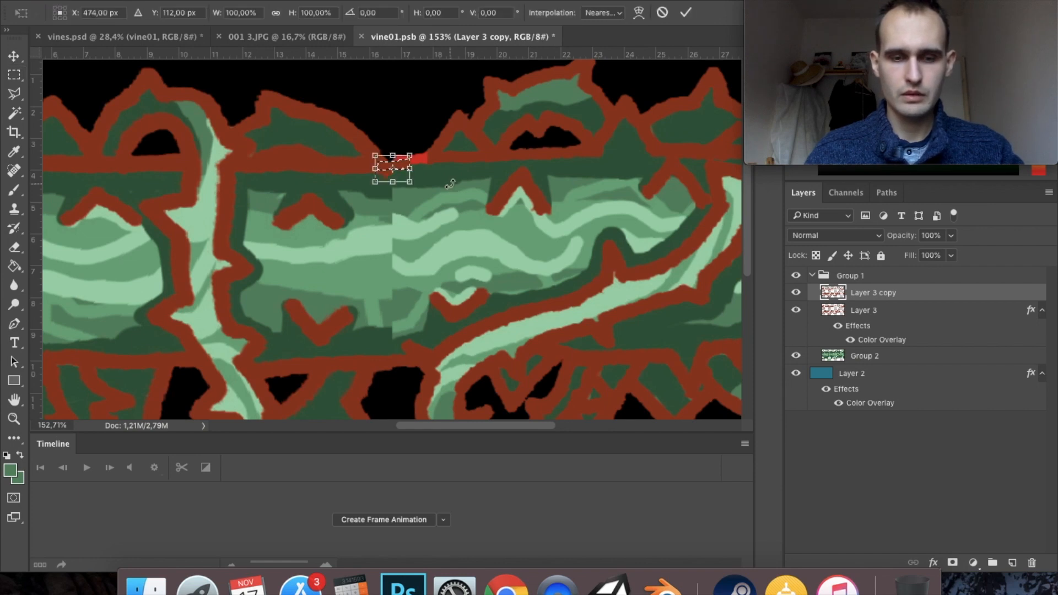
pyautogui.click(663, 13)
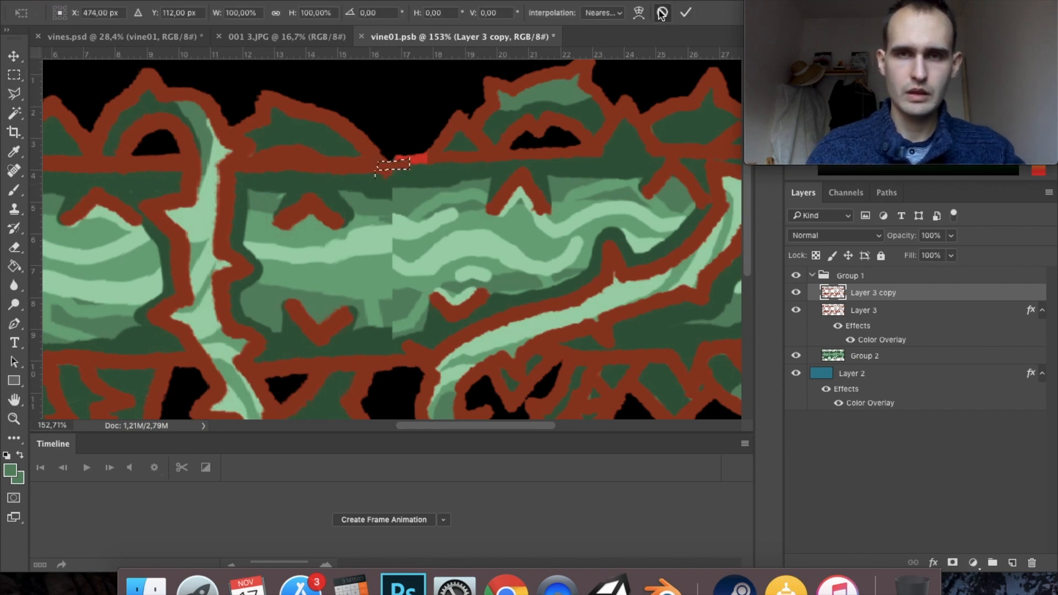
pyautogui.press('super+z')
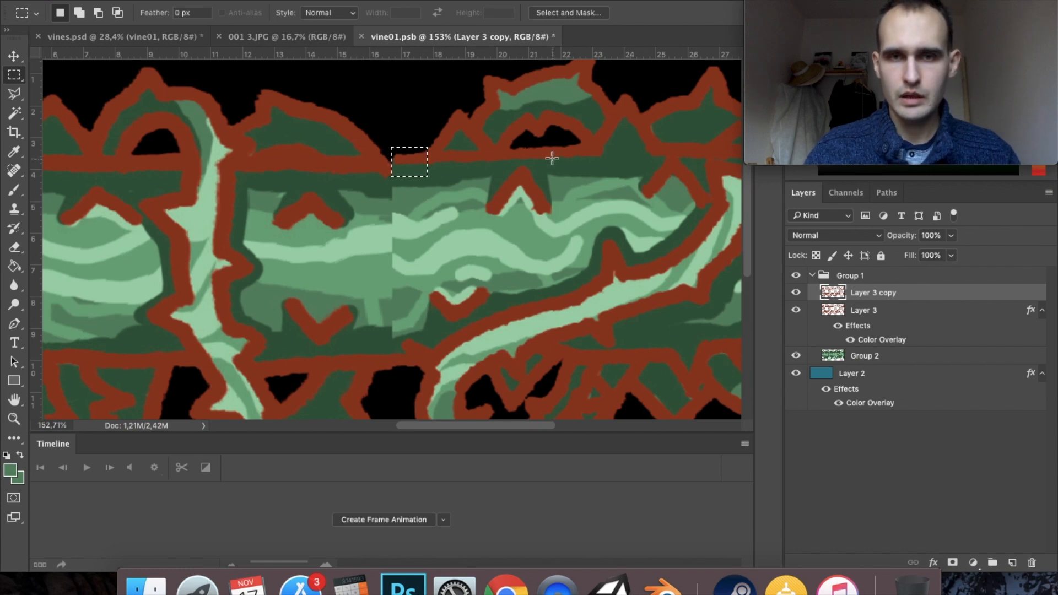
# - Patch the upper trunk outline at the seam with a copied outline piece, and merge the patch with Layer 3 copy
pyautogui.moveTo(515, 143); pyautogui.dragTo(573, 163)
pyautogui.moveTo(573, 164); pyautogui.dragTo(573, 163)
pyautogui.press('super+j')
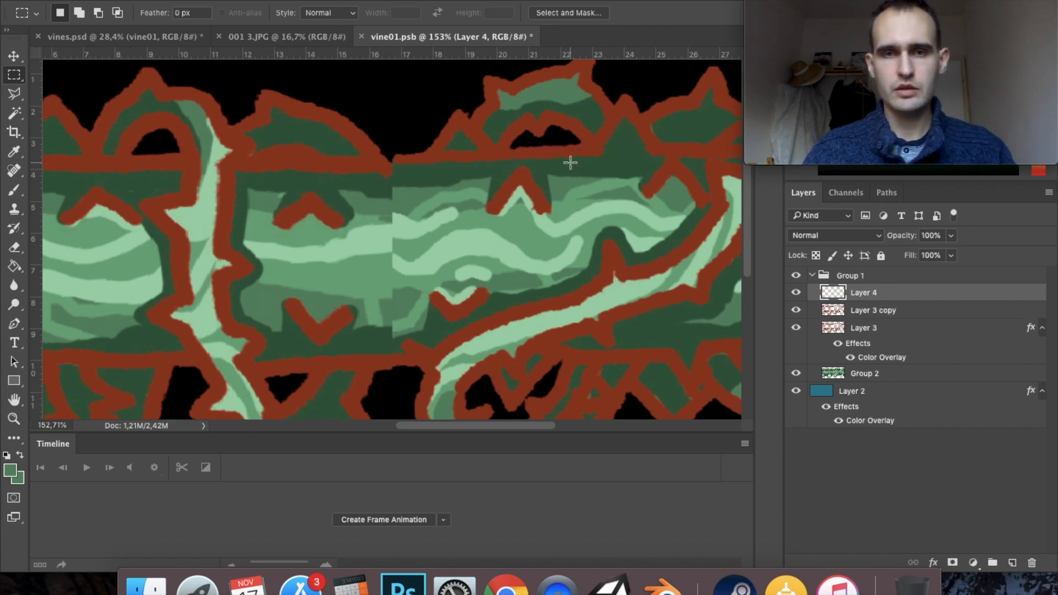
pyautogui.press('v')
pyautogui.moveTo(525, 159); pyautogui.dragTo(405, 161)
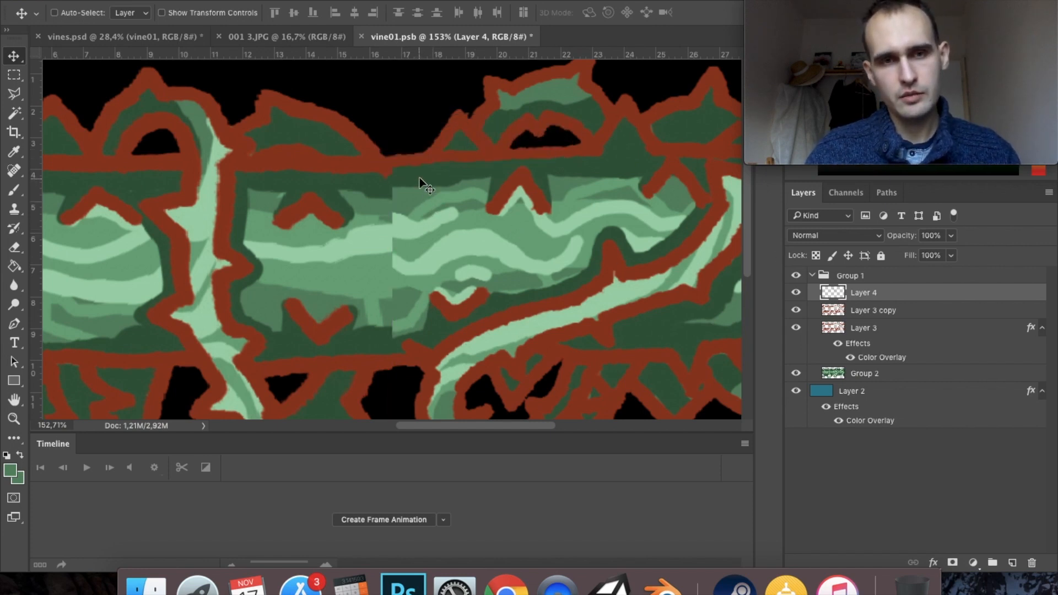
pyautogui.moveTo(415, 164); pyautogui.dragTo(420, 163)
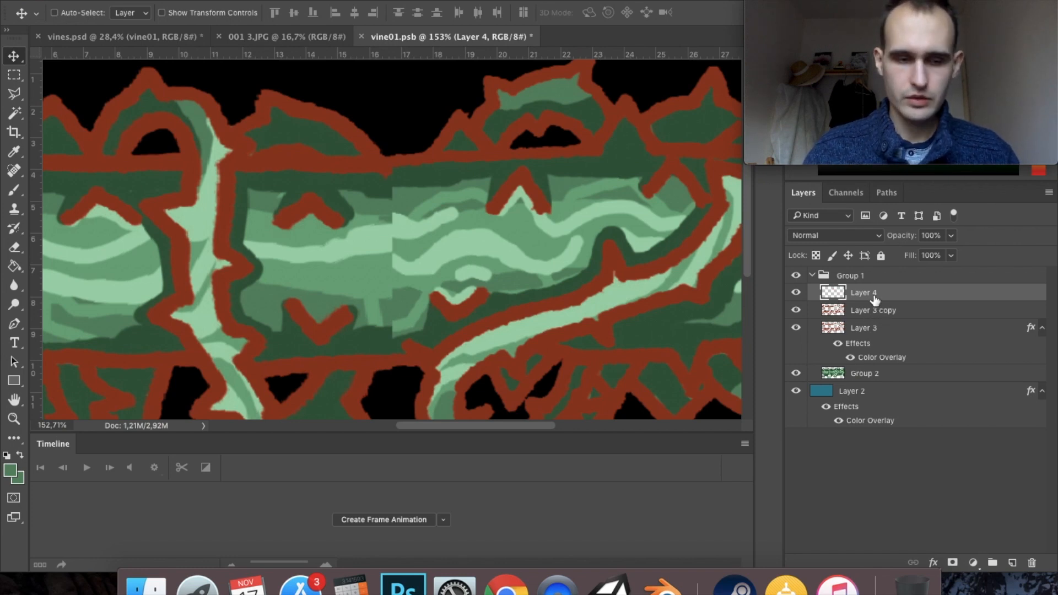
pyautogui.keyDown('super'); pyautogui.click(893, 312); pyautogui.keyUp('super')
pyautogui.press('super+e')
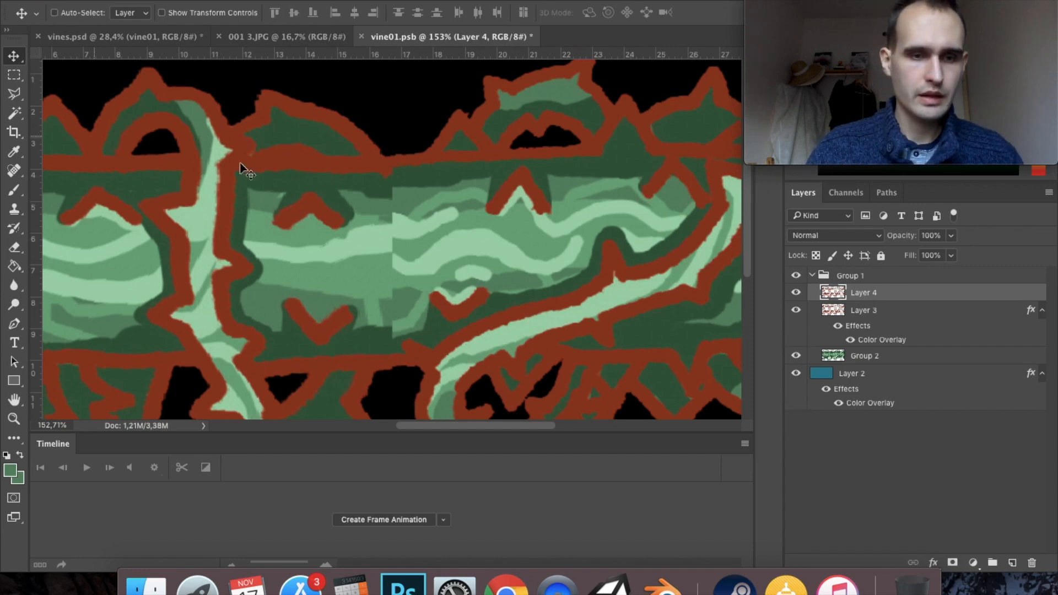
# - Erase the stray outline bump below the trunk's upper seam on Layer 4 and hide the original Layer 3
pyautogui.press('e')
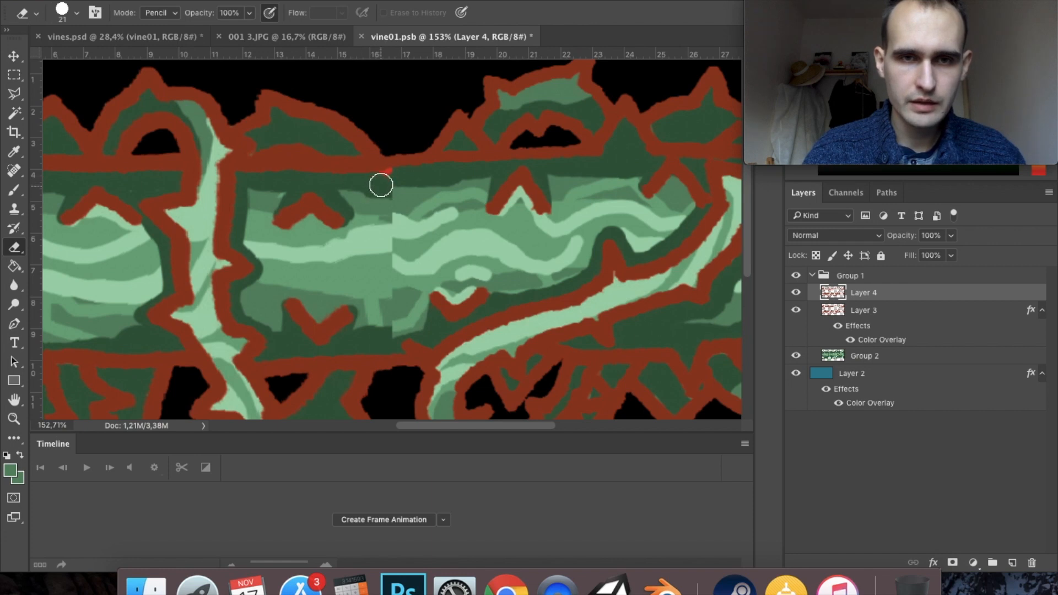
pyautogui.click(796, 310)
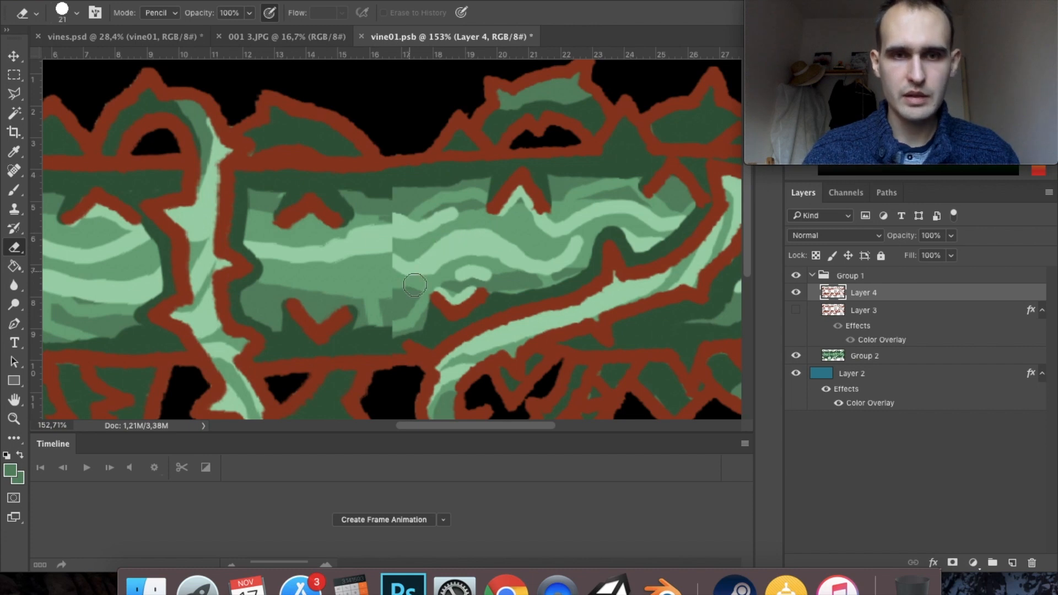
pyautogui.moveTo(422, 226); pyautogui.dragTo(448, 176)
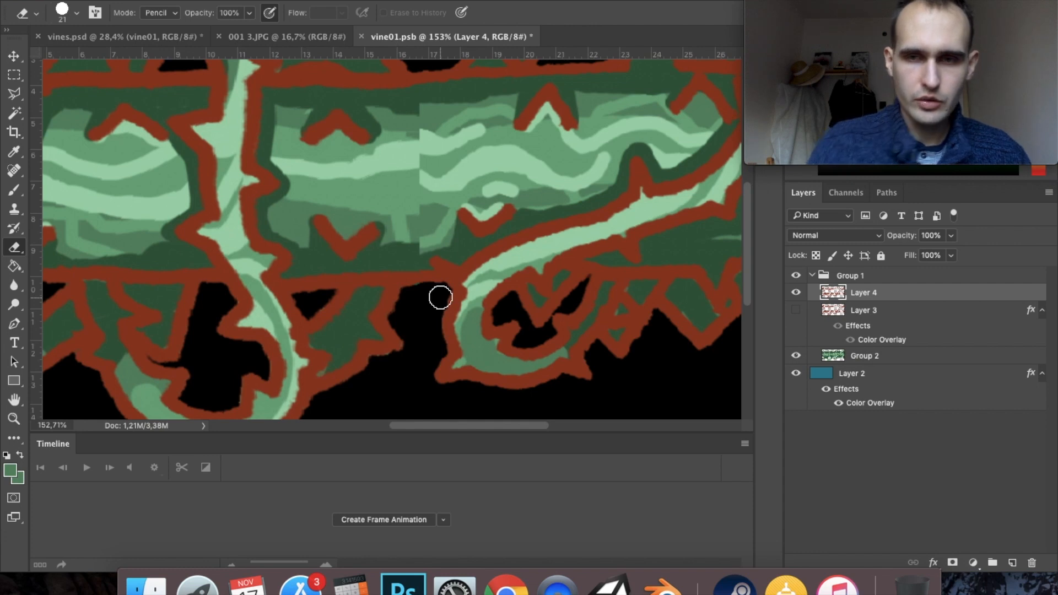
pyautogui.click(869, 358)
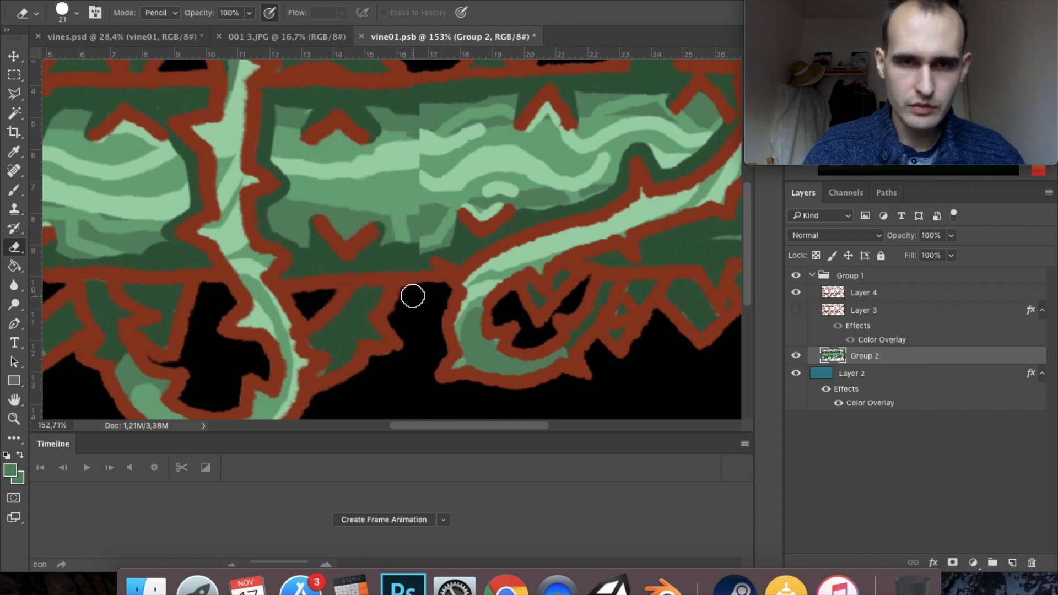
pyautogui.click(897, 293)
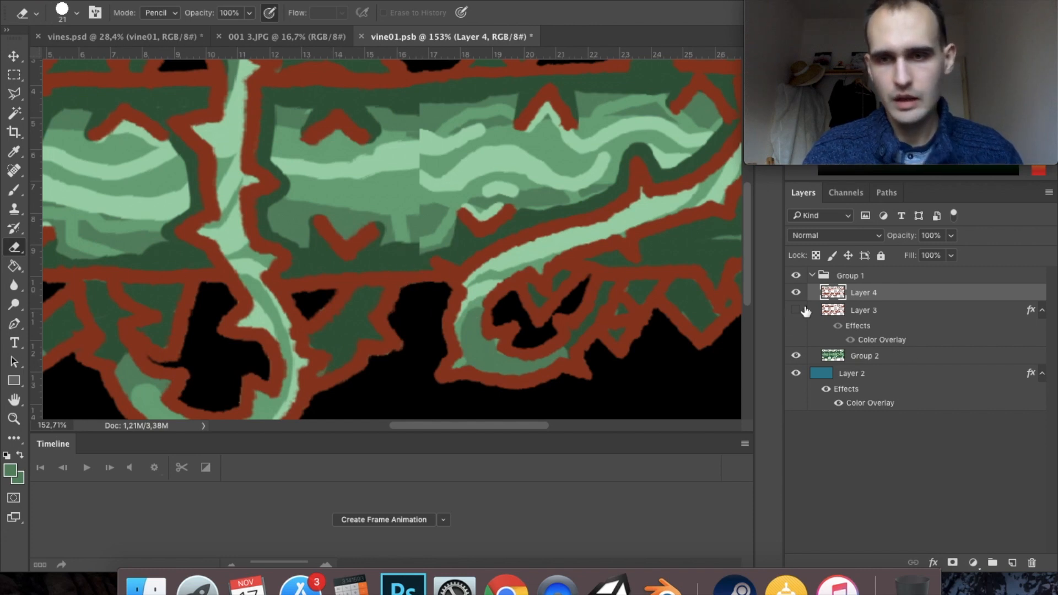
# - Paint over the gap in the lower trunk outline at the seam on Layer 4 with the outline red
pyautogui.press('b')
pyautogui.keyDown('alt'); pyautogui.click(430, 273); pyautogui.keyUp('alt')
pyautogui.moveTo(427, 272); pyautogui.dragTo(425, 272)
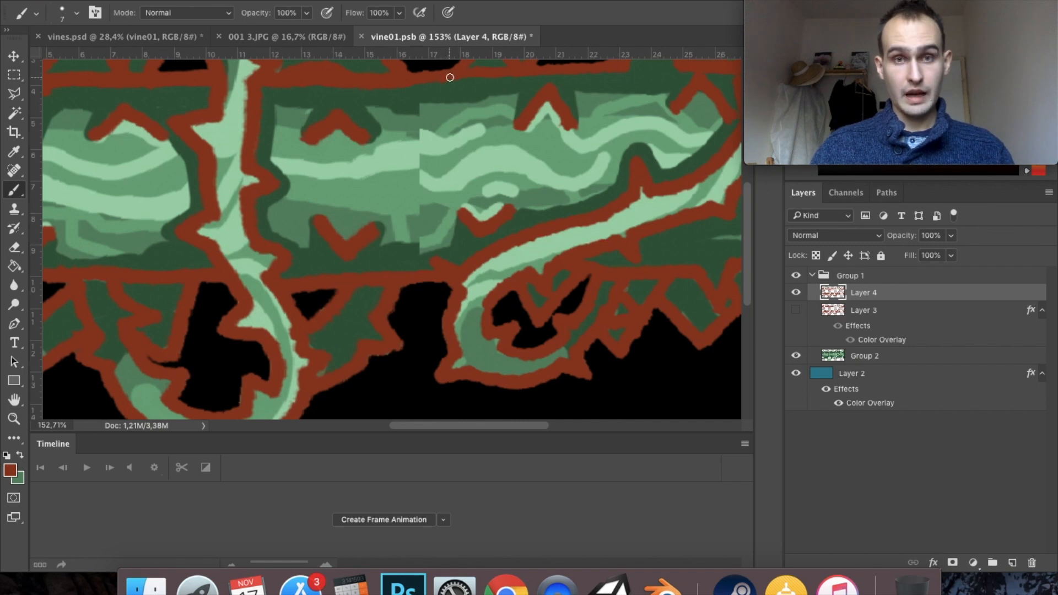
# - Hide Group 2 and compare the Layer 4 and Layer 3 outlines by toggling their visibility, leaving only Layer 4 shown
pyautogui.click(800, 356)
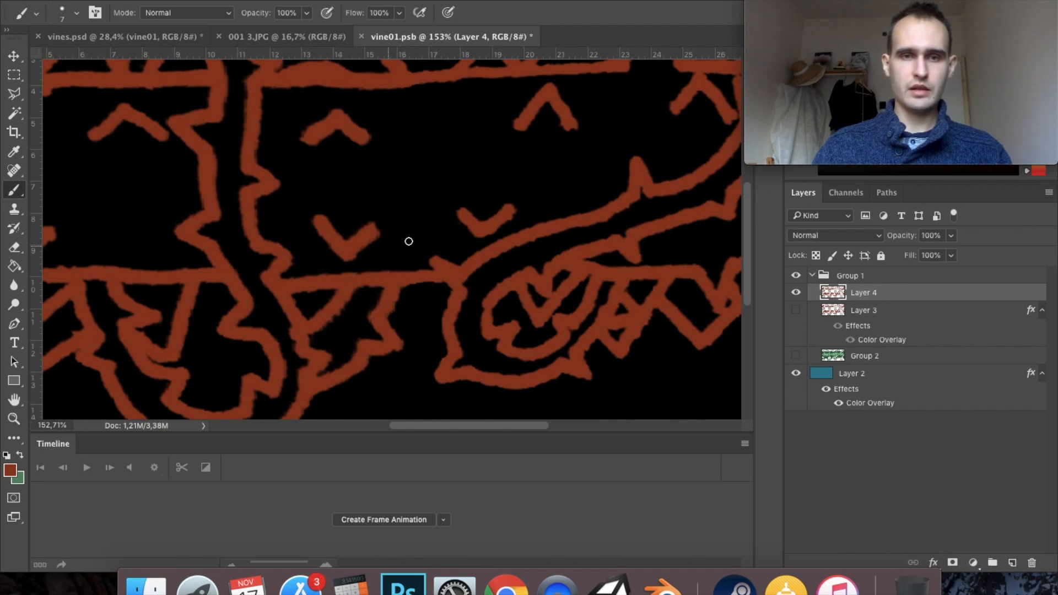
pyautogui.scroll(-6, 515, 326)
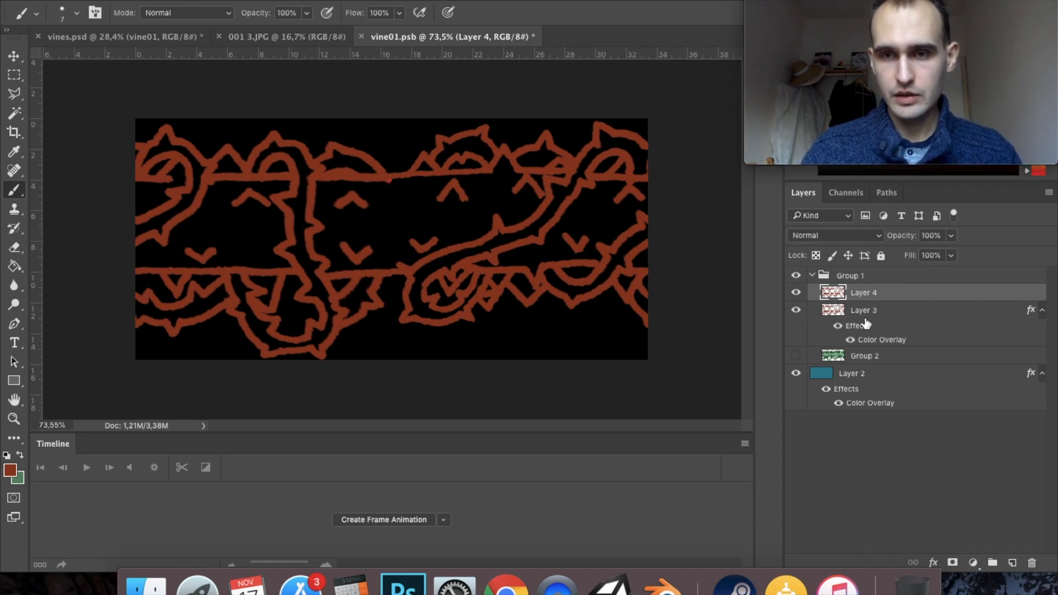
pyautogui.click(796, 309)
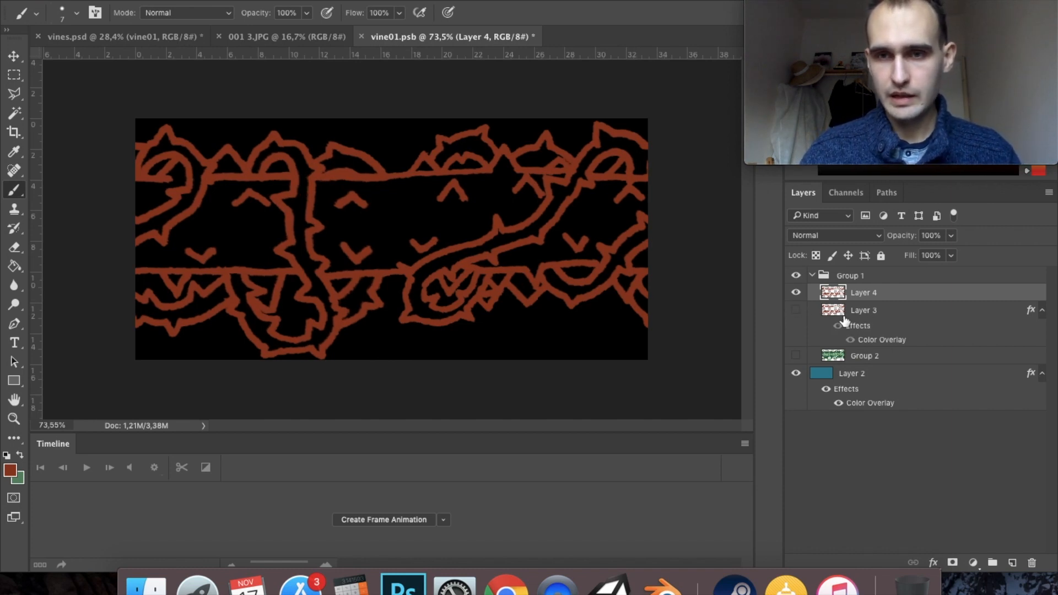
pyautogui.click(796, 309)
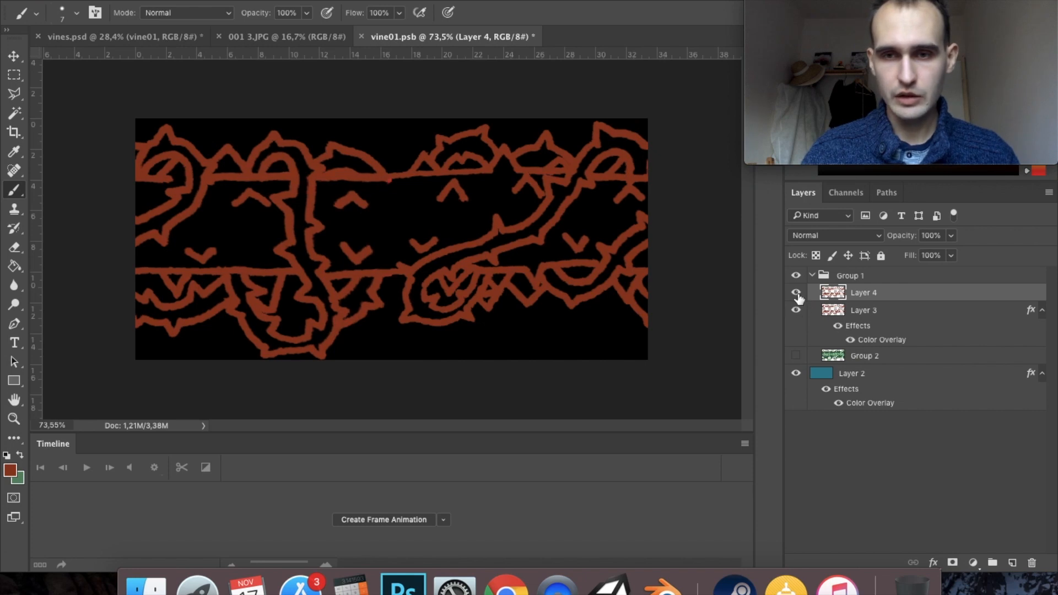
pyautogui.click(796, 293)
pyautogui.click(797, 293)
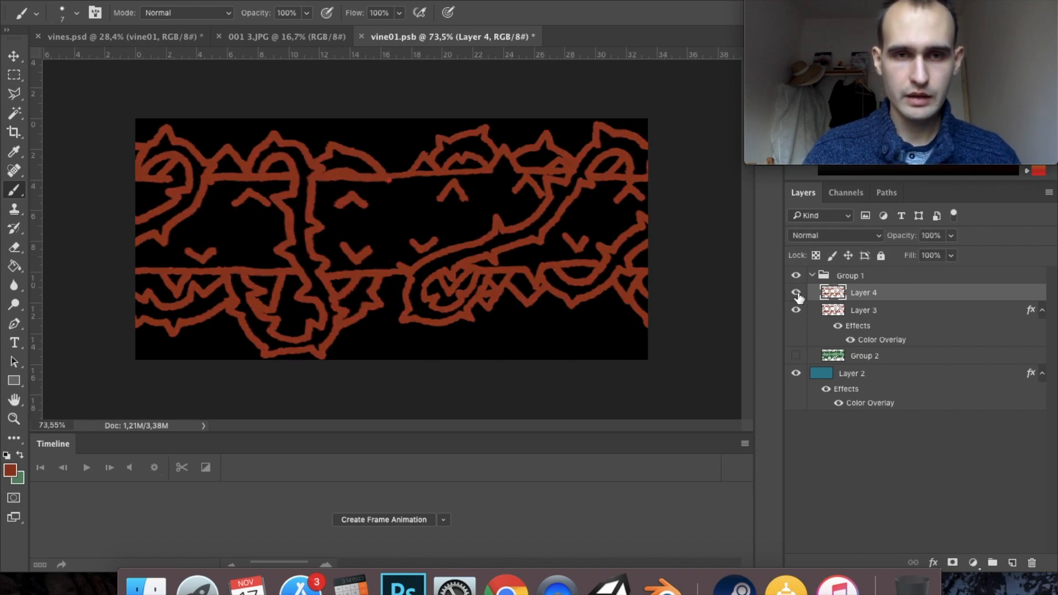
pyautogui.click(796, 311)
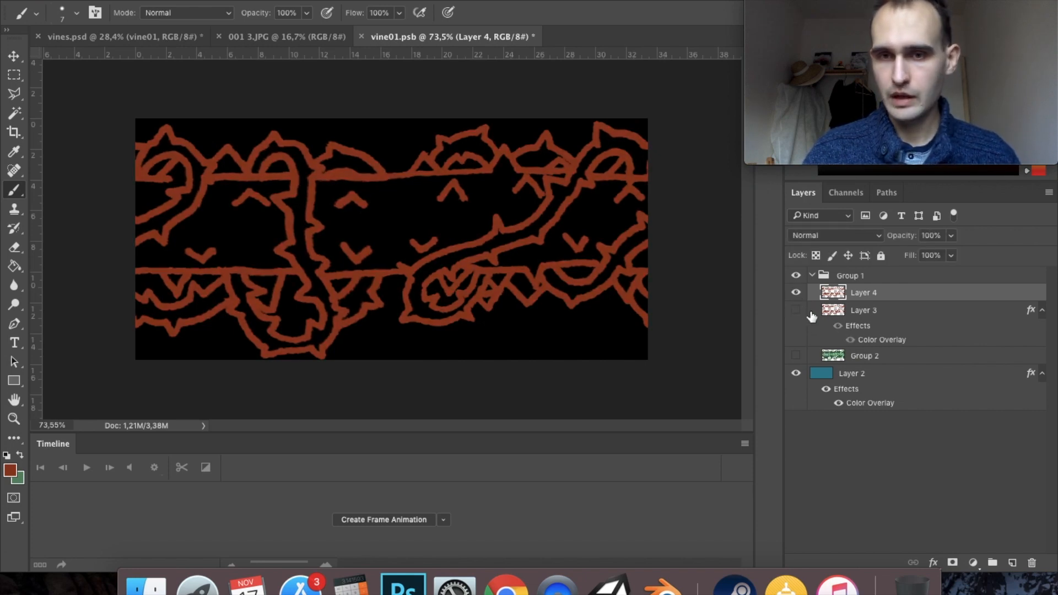
# - Show Group 2 and paint its green shading and highlight bands across the middle seam with a size 13 brush
pyautogui.click(795, 355)
pyautogui.click(854, 360)
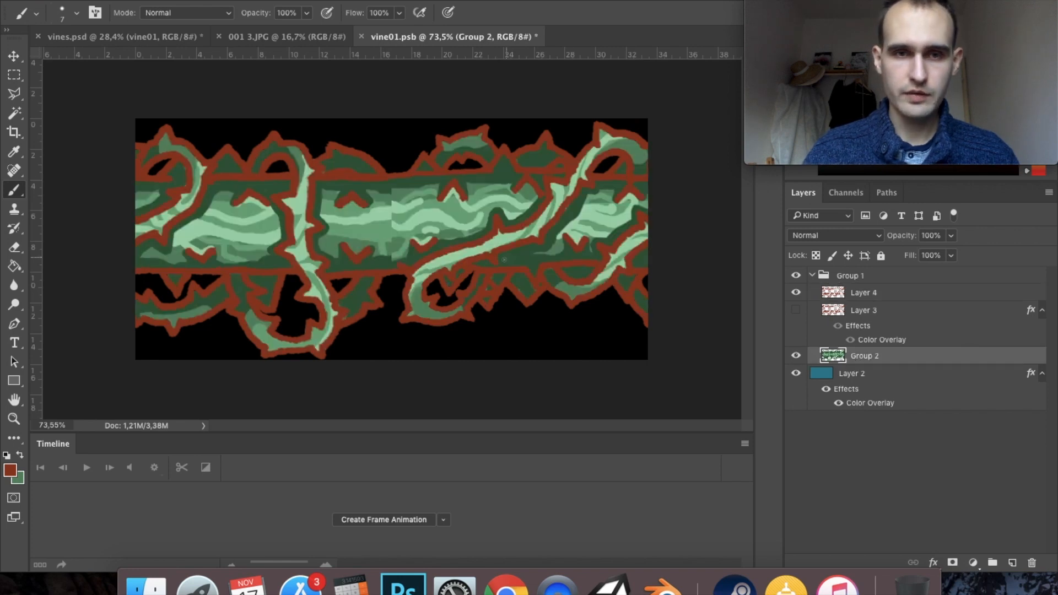
pyautogui.scroll(5, 388, 217)
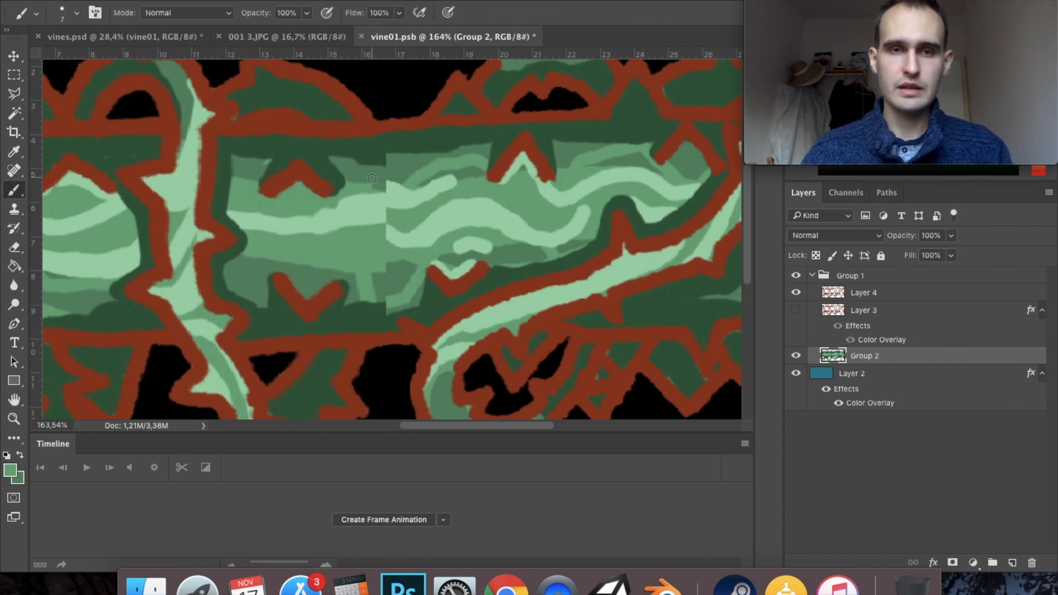
pyautogui.moveTo(380, 167); pyautogui.dragTo(388, 166)
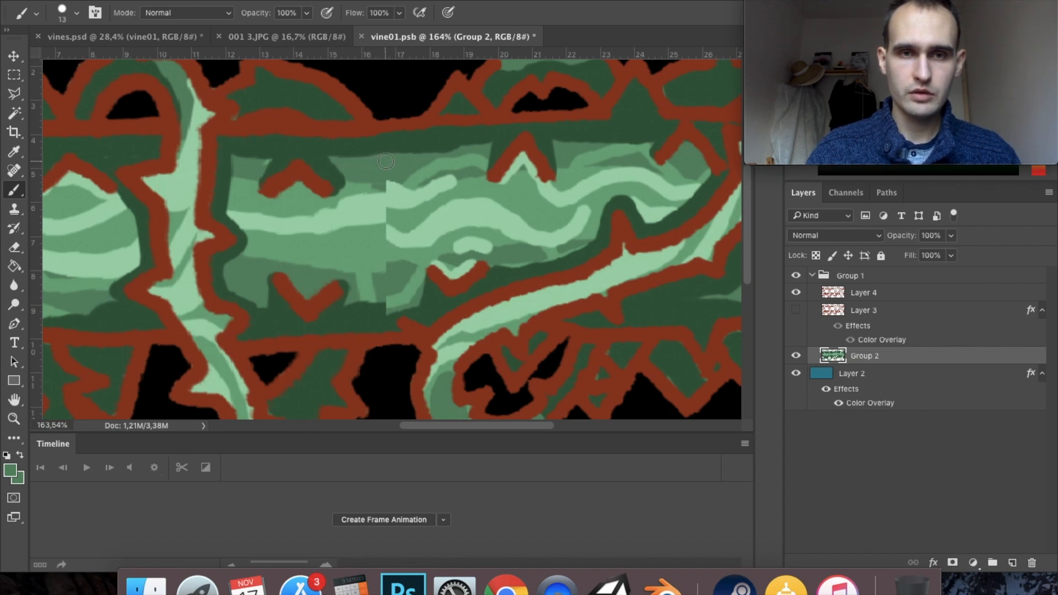
pyautogui.moveTo(377, 177); pyautogui.dragTo(413, 177)
pyautogui.keyDown('alt'); pyautogui.click(381, 203); pyautogui.keyUp('alt')
pyautogui.moveTo(388, 213)
pyautogui.mouseDown()
pyautogui.moveTo(448, 181)
pyautogui.moveTo(508, 206)
pyautogui.mouseUp()
pyautogui.moveTo(359, 225)
pyautogui.mouseDown()
pyautogui.moveTo(328, 217)
pyautogui.moveTo(427, 245)
pyautogui.mouseUp()
pyautogui.keyDown('alt'); pyautogui.click(397, 252); pyautogui.keyUp('alt')
pyautogui.moveTo(416, 227)
pyautogui.mouseDown()
pyautogui.moveTo(352, 237)
pyautogui.moveTo(368, 293)
pyautogui.moveTo(418, 298)
pyautogui.moveTo(360, 280)
pyautogui.mouseUp()
pyautogui.keyDown('alt'); pyautogui.click(394, 275); pyautogui.keyUp('alt')
pyautogui.keyDown('alt'); pyautogui.click(417, 272); pyautogui.keyUp('alt')
pyautogui.keyDown('alt'); pyautogui.click(380, 290); pyautogui.keyUp('alt')
pyautogui.moveTo(383, 281); pyautogui.dragTo(359, 279)
pyautogui.keyDown('alt'); pyautogui.click(427, 254); pyautogui.keyUp('alt')
pyautogui.moveTo(435, 262)
pyautogui.mouseDown()
pyautogui.moveTo(477, 258)
pyautogui.moveTo(496, 243)
pyautogui.mouseUp()
pyautogui.scroll(-1, 468, 253)
pyautogui.scroll(-5, 496, 248)
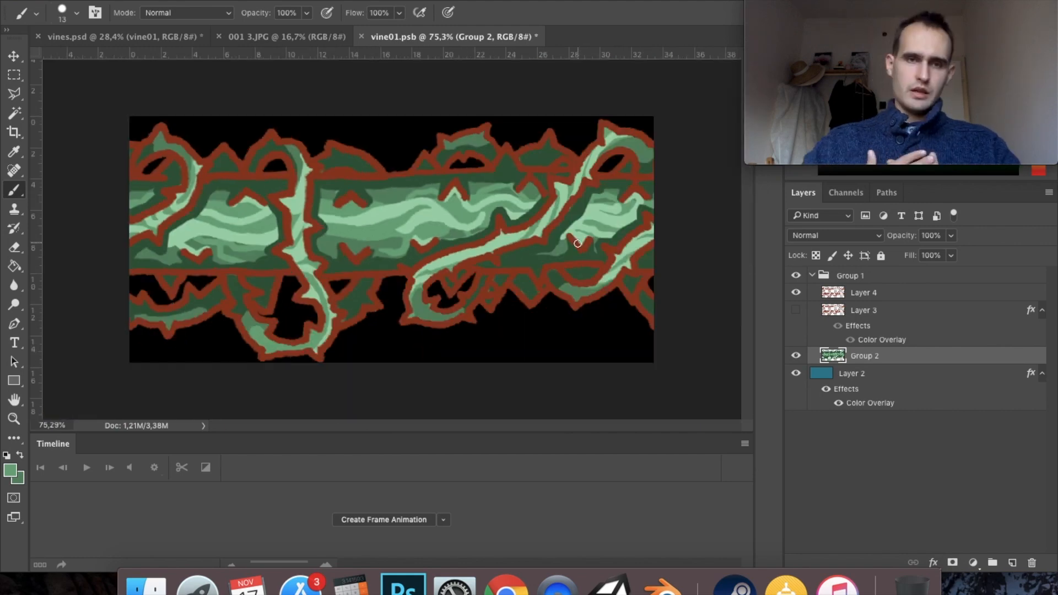
# - Retouch the highlight and dark green shading of the trunk near the canvas's right edge on Group 2
pyautogui.scroll(5, 577, 243)
pyautogui.keyDown('alt'); pyautogui.click(450, 307); pyautogui.keyUp('alt')
pyautogui.moveTo(337, 278)
pyautogui.mouseDown()
pyautogui.moveTo(442, 291)
pyautogui.moveTo(452, 307)
pyautogui.moveTo(396, 319)
pyautogui.mouseUp()
pyautogui.scroll(-2, 396, 308)
pyautogui.moveTo(468, 192); pyautogui.dragTo(361, 190)
pyautogui.keyDown('alt'); pyautogui.click(341, 192); pyautogui.keyUp('alt')
pyautogui.moveTo(359, 178); pyautogui.dragTo(350, 193)
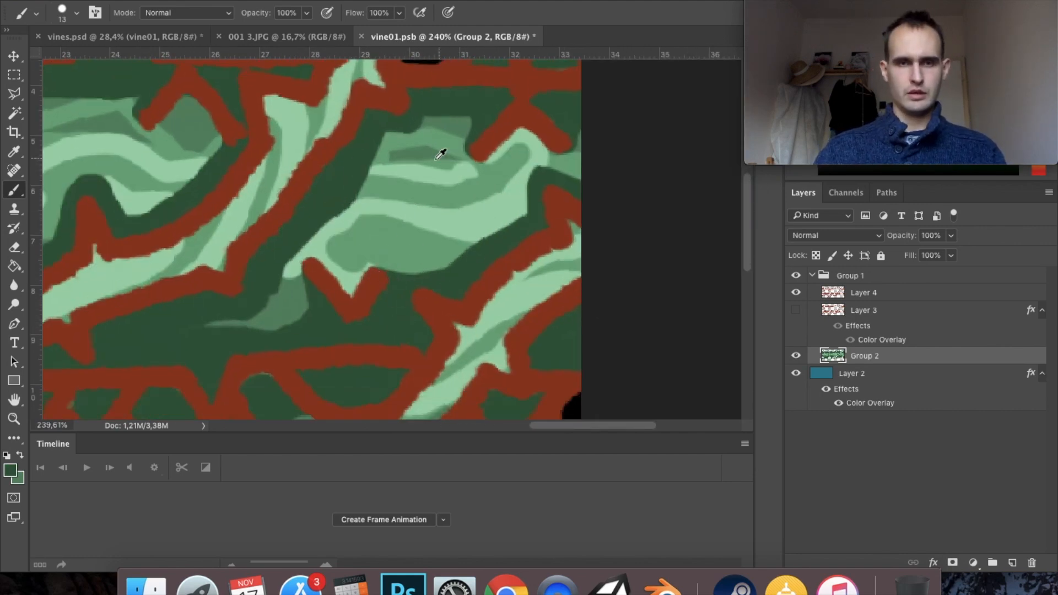
pyautogui.keyDown('alt'); pyautogui.click(404, 171); pyautogui.keyUp('alt')
pyautogui.moveTo(394, 157); pyautogui.dragTo(477, 170)
pyautogui.scroll(-5, 441, 193)
# - Hide Layer 2, copy Layer 3's Color Overlay effect to Layer 4, and save vine01.psb, checking the update in vines.psd
pyautogui.click(795, 373)
pyautogui.click(863, 293)
pyautogui.moveTo(858, 326); pyautogui.dragTo(863, 292)
pyautogui.press('super+s')
pyautogui.click(165, 37)
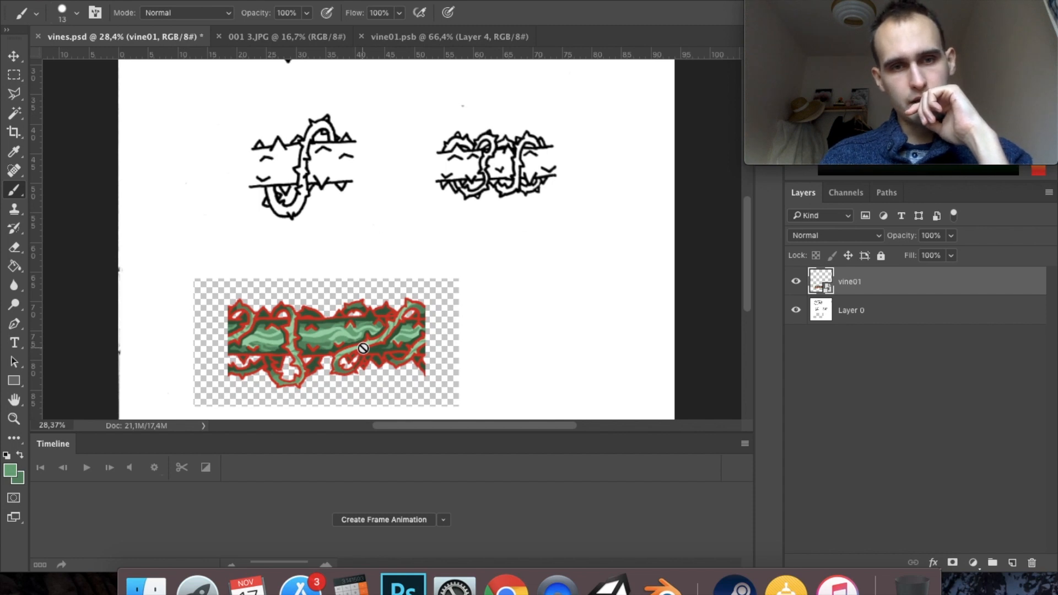
pyautogui.click(433, 37)
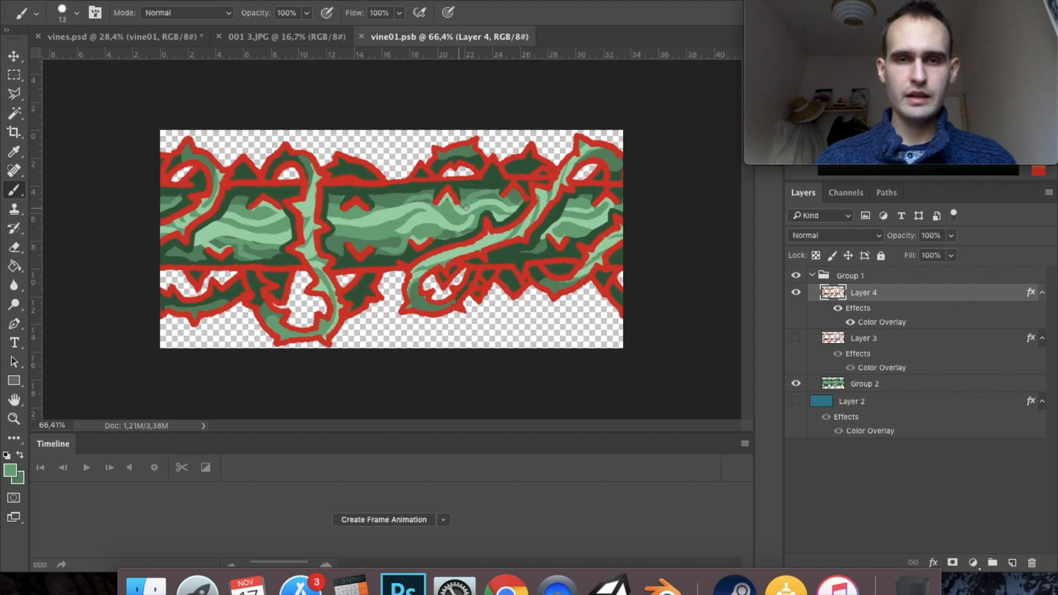
# - Collapse Group 1, duplicate it, and merge the copy into a single layer
pyautogui.click(812, 275)
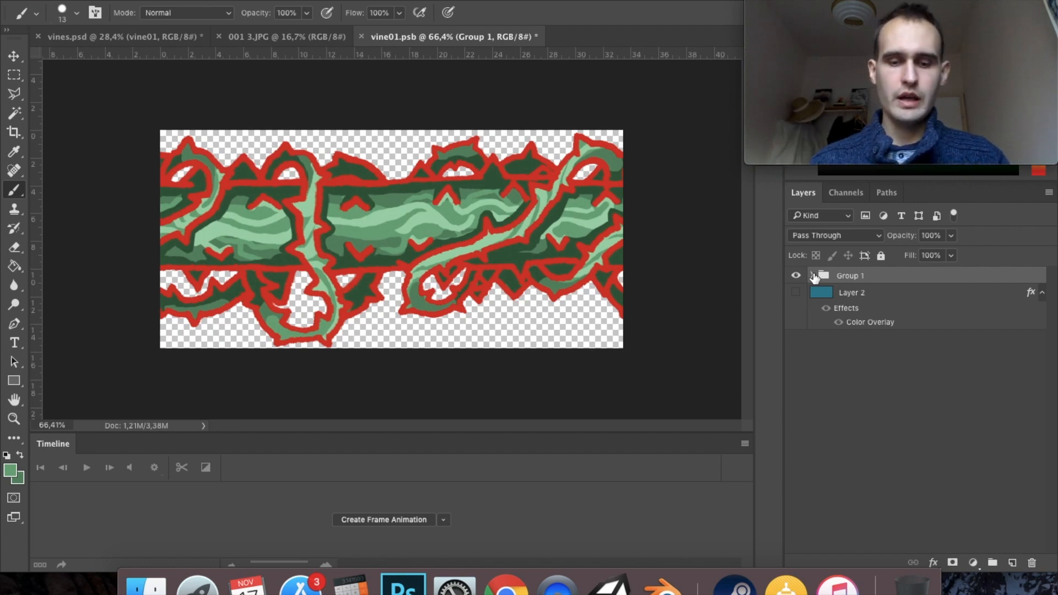
pyautogui.press('super+j')
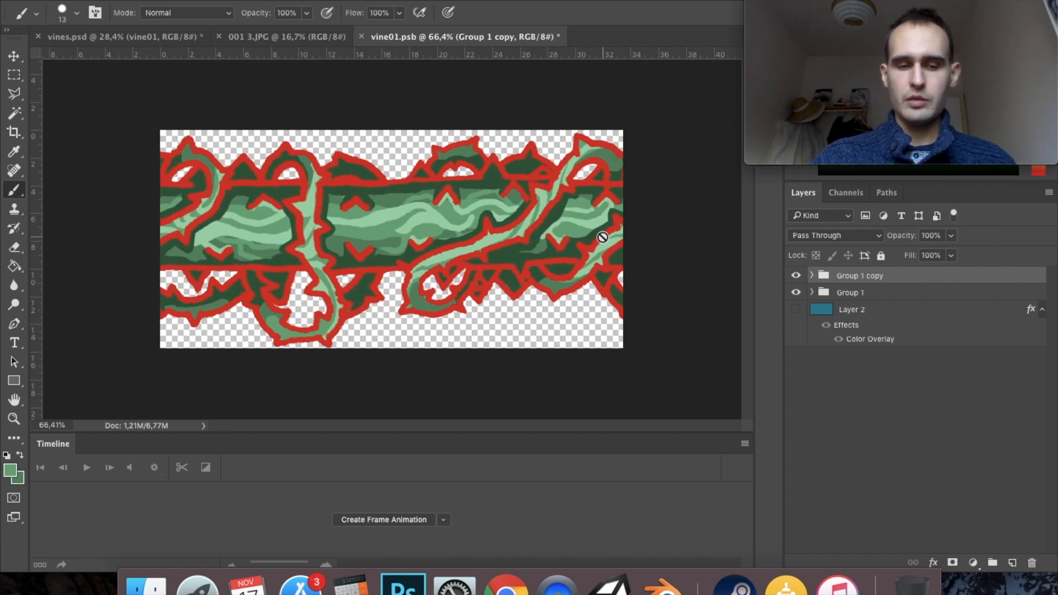
pyautogui.press('super+e')
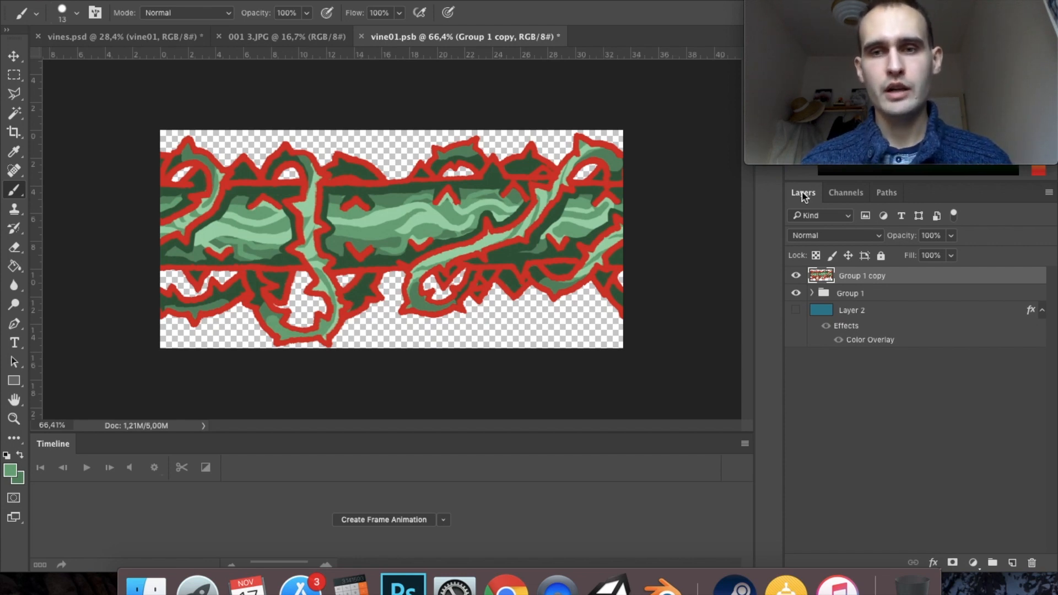
# - Load the Group 1 copy's artwork as a selection and crop the canvas to it
pyautogui.moveTo(833, 284); pyautogui.dragTo(826, 282)
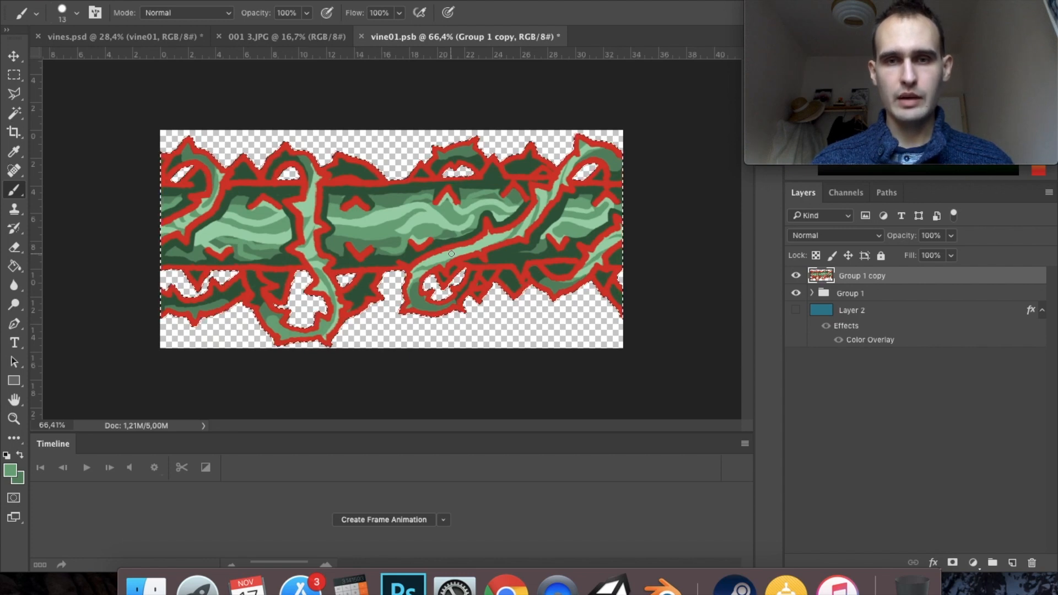
pyautogui.click(10, 139)
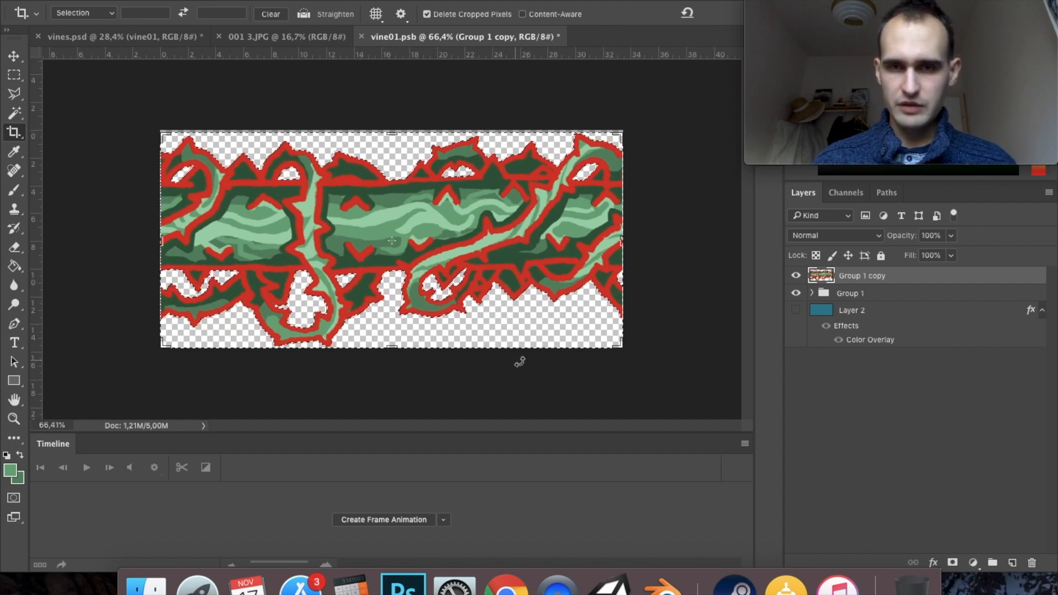
pyautogui.click(459, 189)
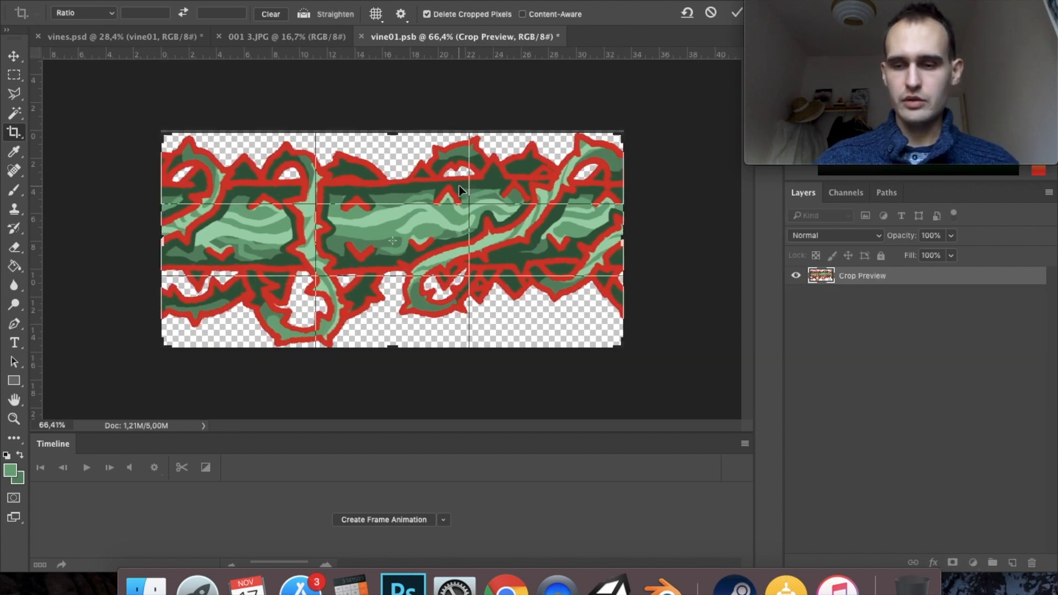
pyautogui.press('Return')
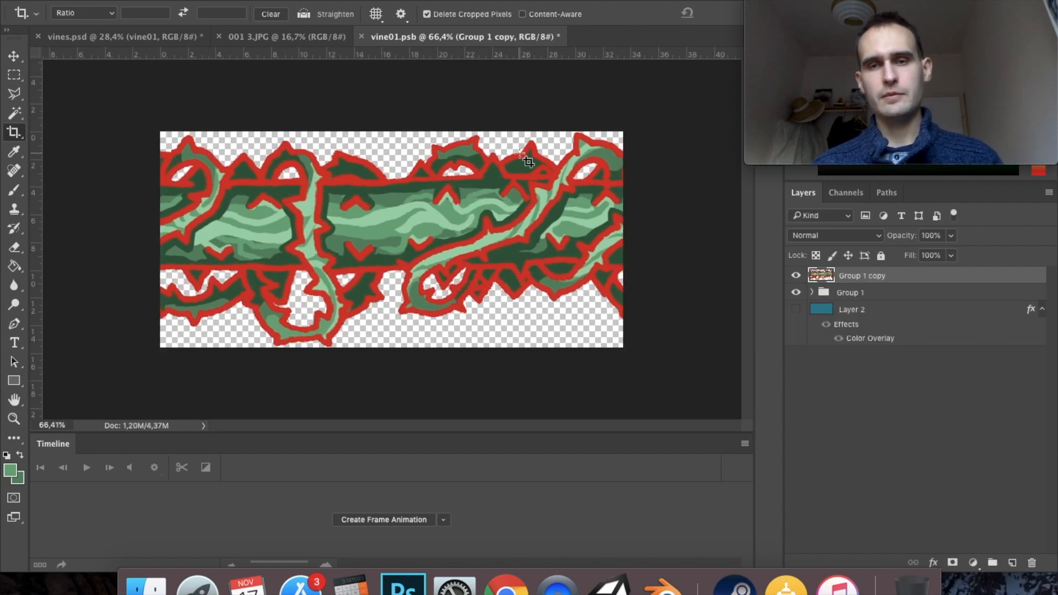
# - Compare Group 1 copy with Group 1 by toggling its visibility, and delete the Group 1 copy layer
pyautogui.click(797, 275)
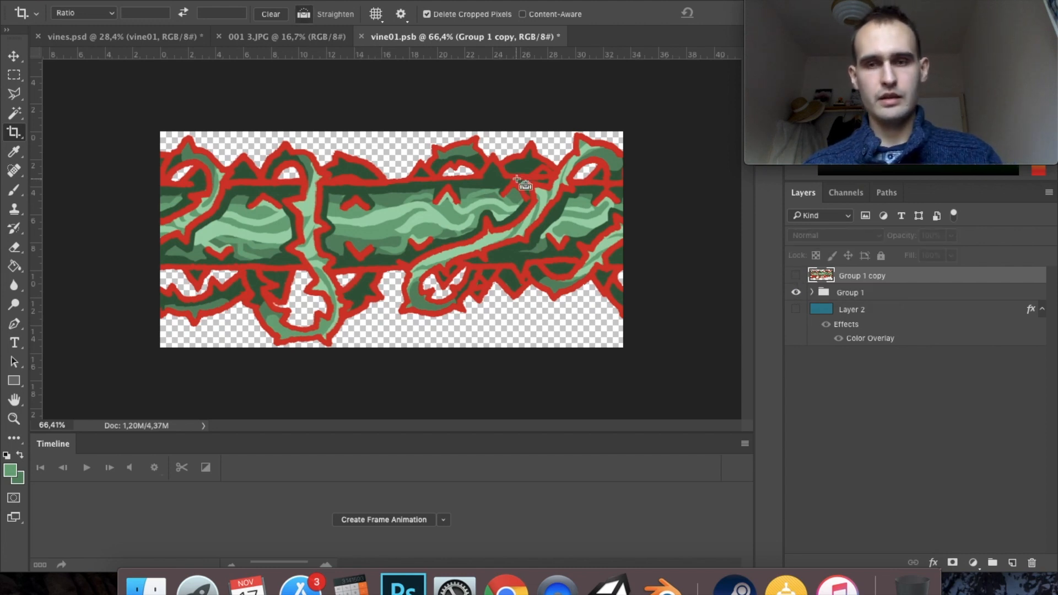
pyautogui.click(796, 276)
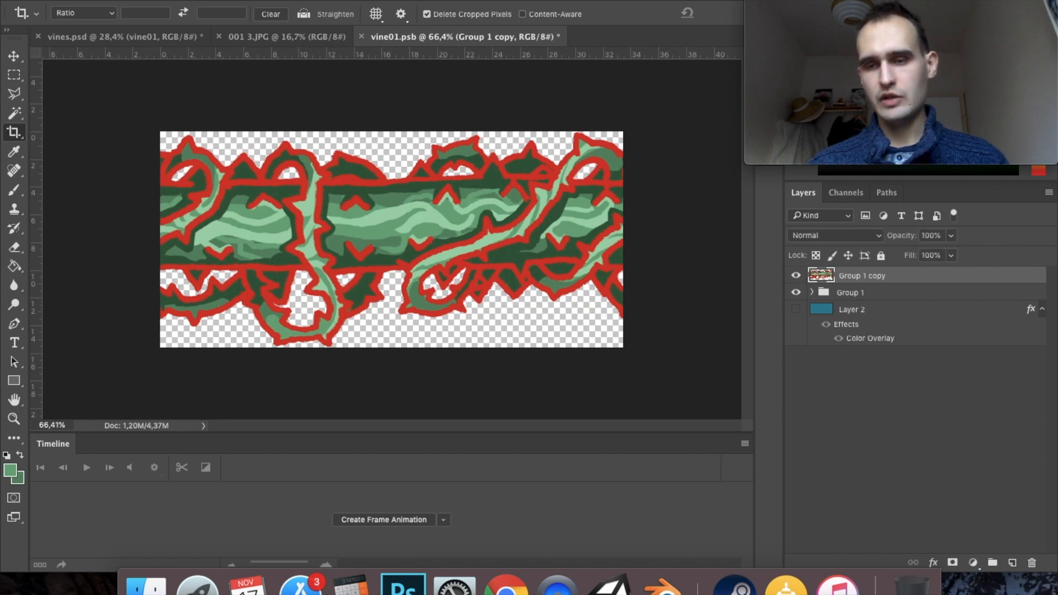
pyautogui.click(1032, 563)
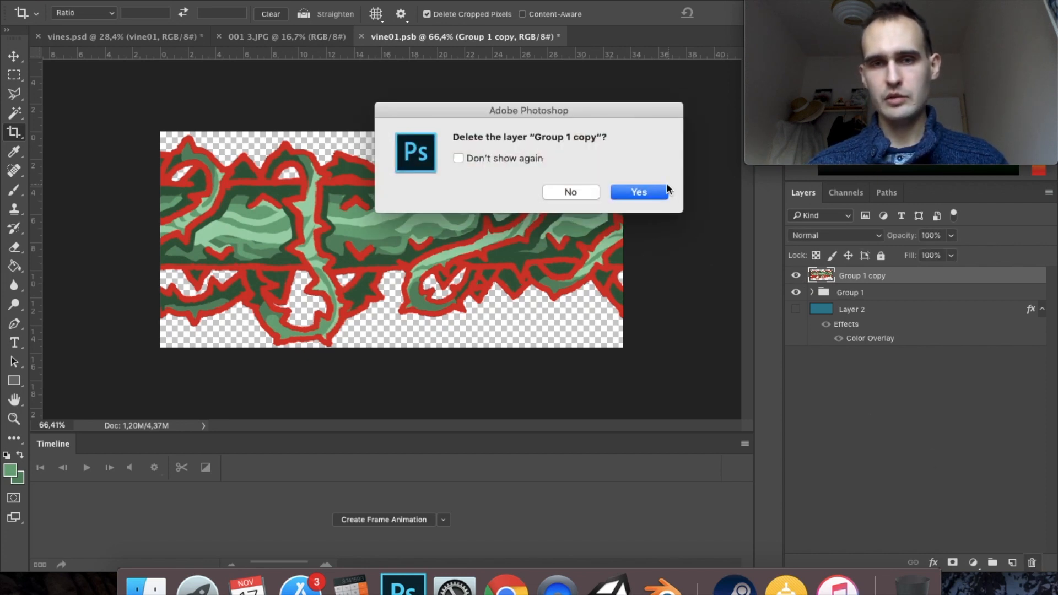
pyautogui.click(665, 190)
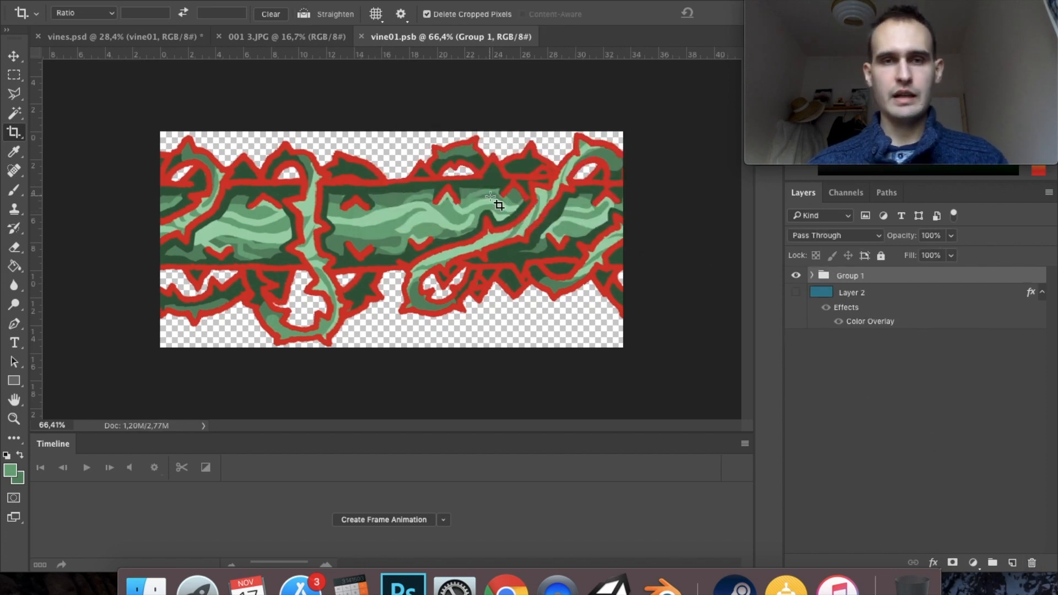
# - Save vines.psd and move the vine01 artwork up into the empty area between the black vine sketches
pyautogui.click(170, 37)
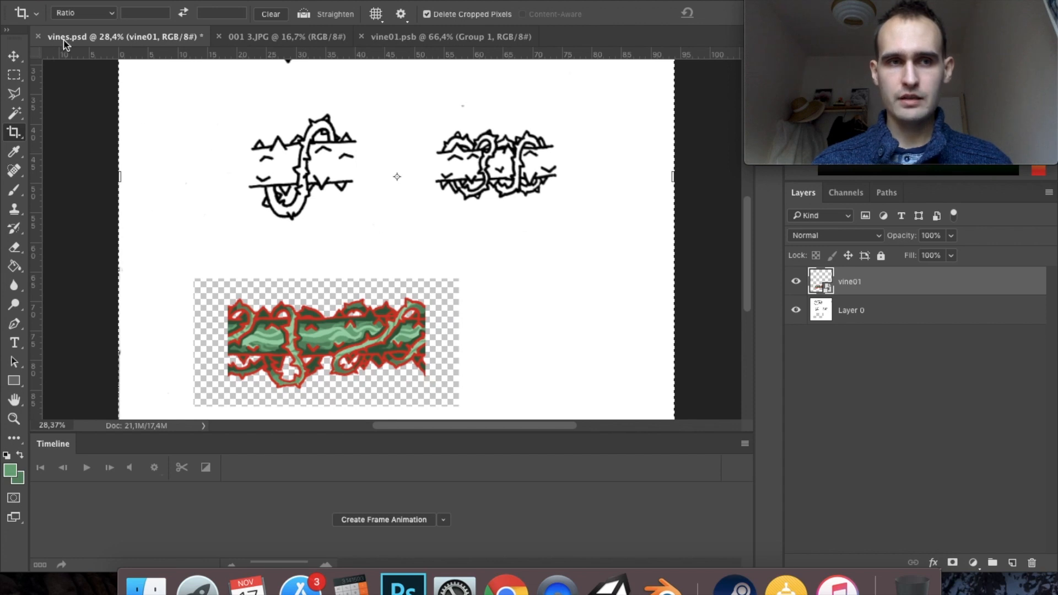
pyautogui.press('super+s')
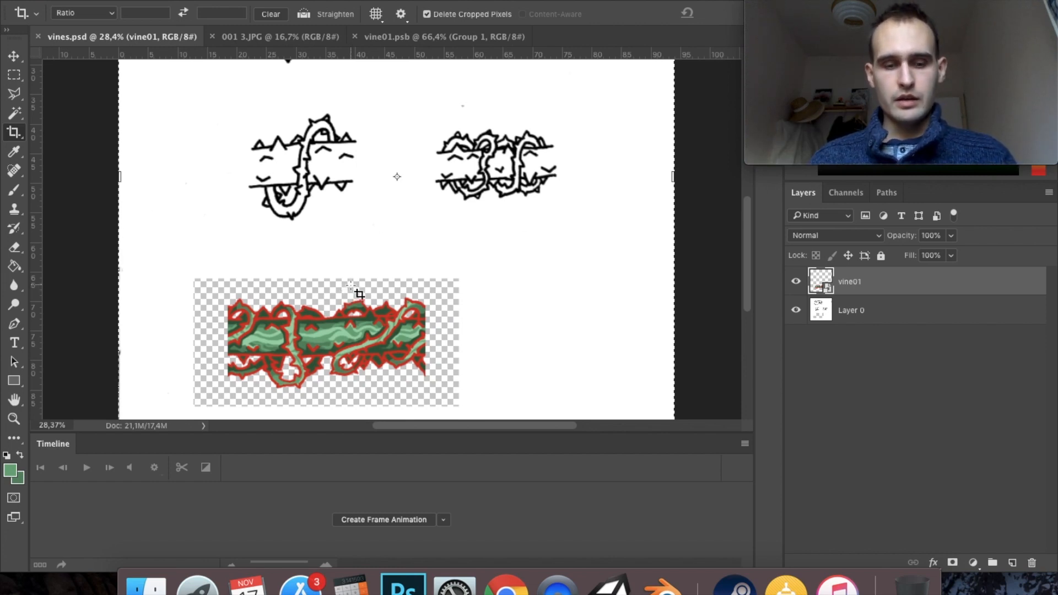
pyautogui.press('v')
pyautogui.moveTo(351, 336)
pyautogui.mouseDown()
pyautogui.moveTo(360, 310)
pyautogui.moveTo(463, 228)
pyautogui.moveTo(468, 162)
pyautogui.moveTo(459, 374)
pyautogui.moveTo(475, 276)
pyautogui.moveTo(486, 277)
pyautogui.mouseUp()
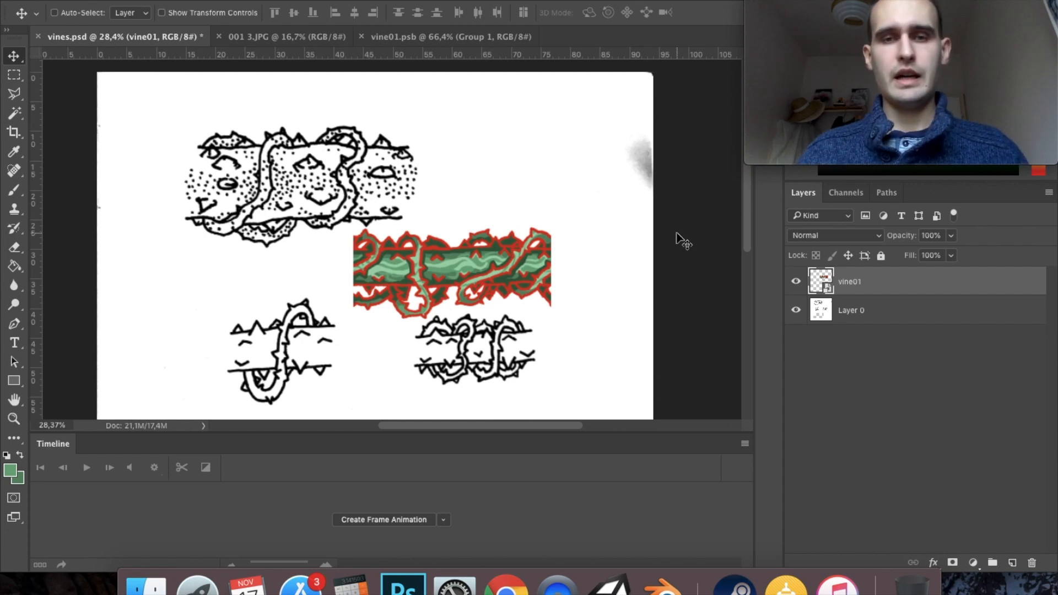
# - Create a merged copy of Group 1 in vine01.psb, reapply the last Offset filter to it, and hide Group 1
pyautogui.click(452, 37)
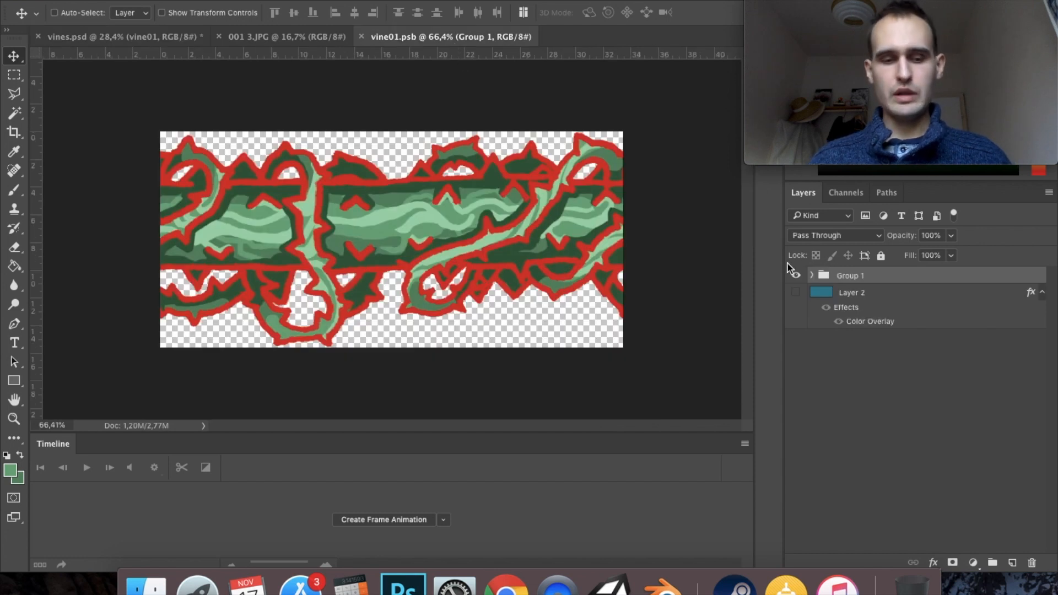
pyautogui.press('super+j')
pyautogui.press('super+e')
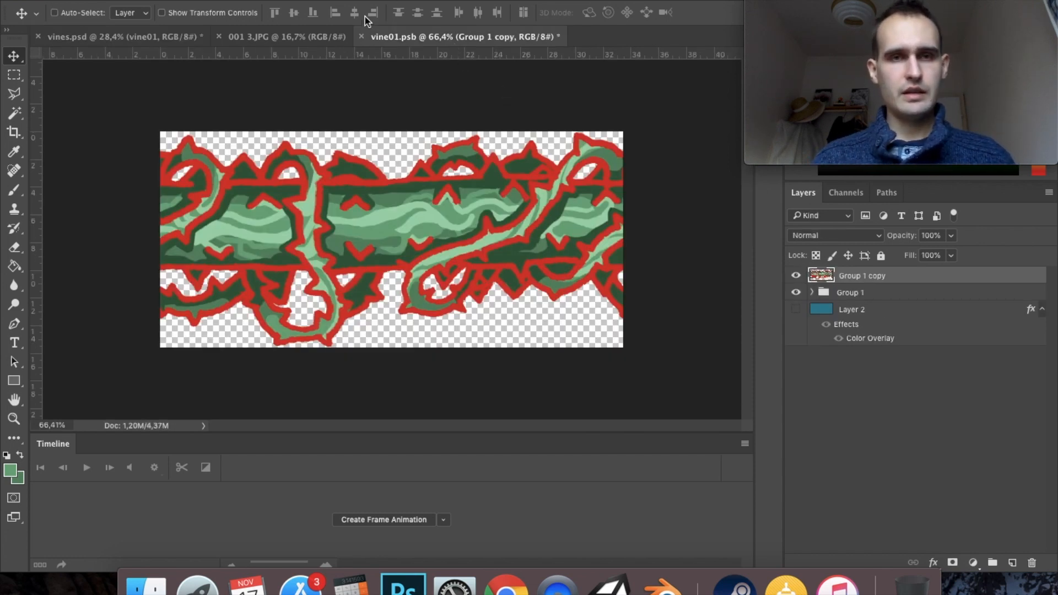
pyautogui.click(358, 1)
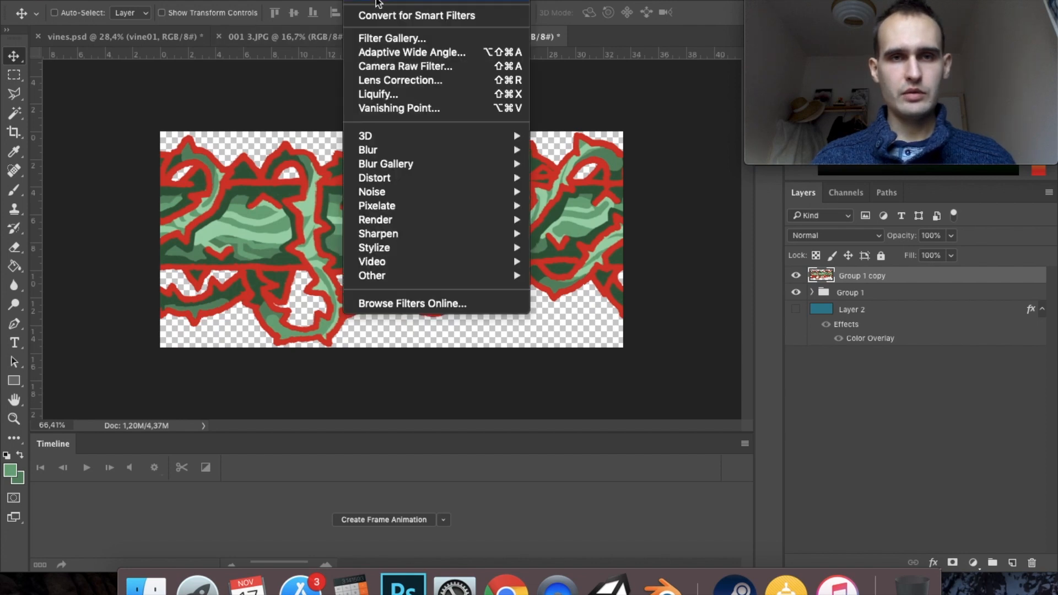
pyautogui.click(376, 3)
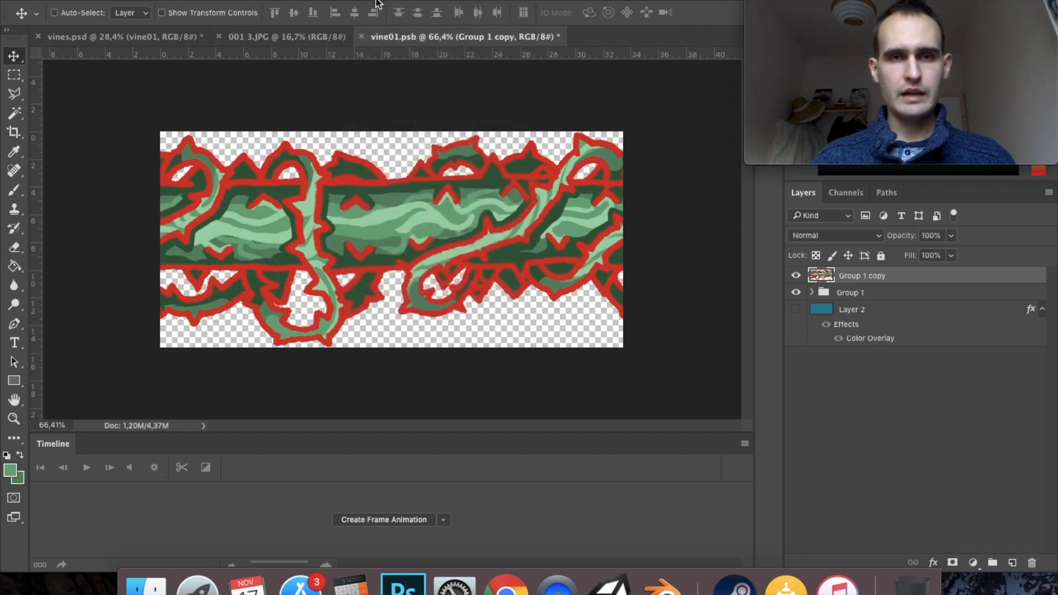
pyautogui.click(796, 295)
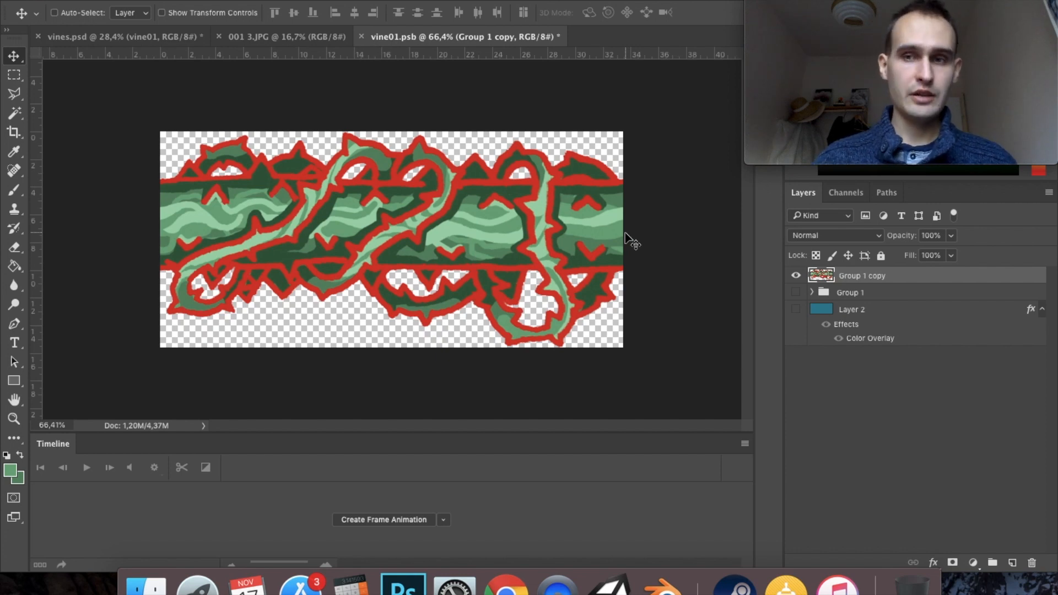
# - Check the artwork in vines.psd, and export vine01.psb as vine01.png into the SpriteSheets folder inside All_Sprites
pyautogui.hotkey('ctrl', 'Tab')
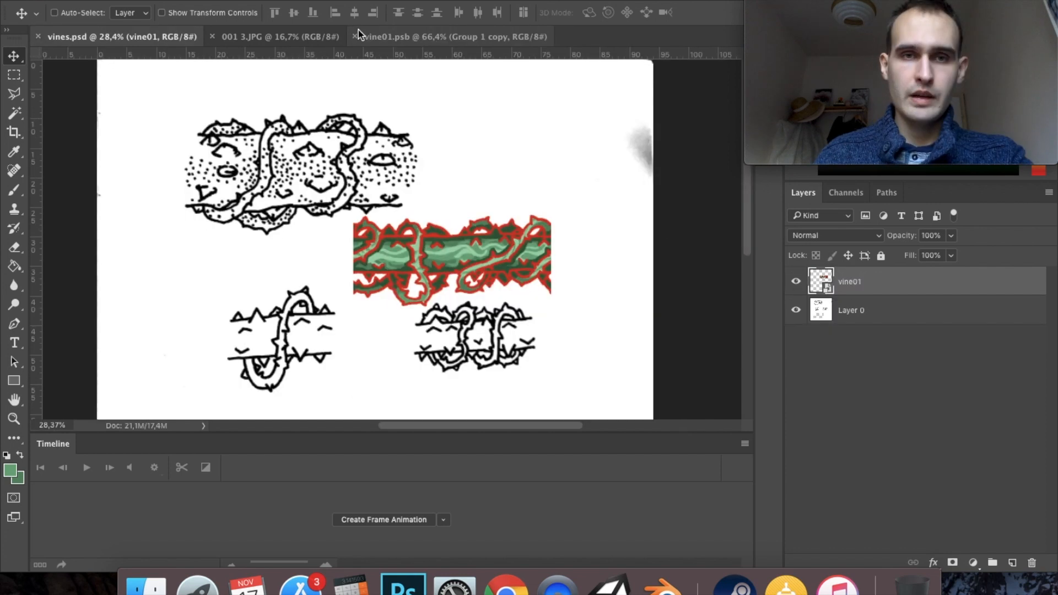
pyautogui.click(403, 35)
pyautogui.click(130, 0)
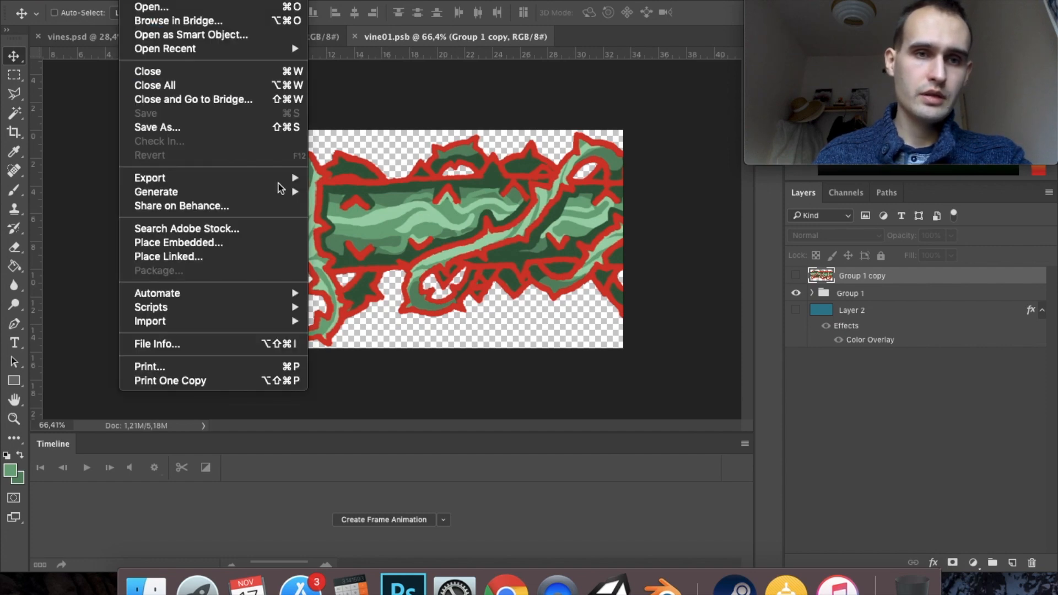
pyautogui.moveTo(291, 181)
pyautogui.click(333, 182)
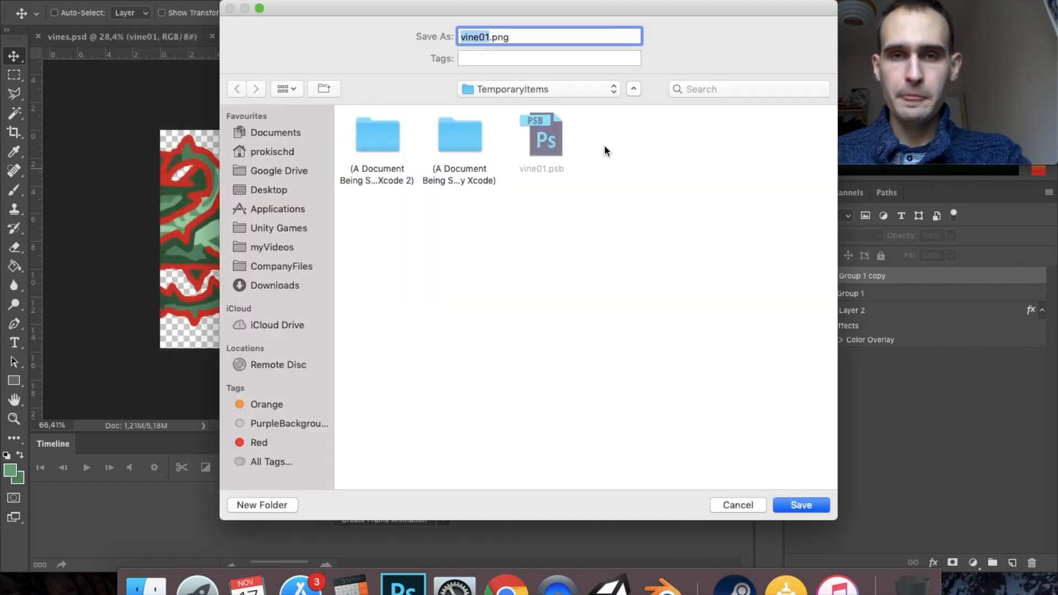
pyautogui.click(516, 91)
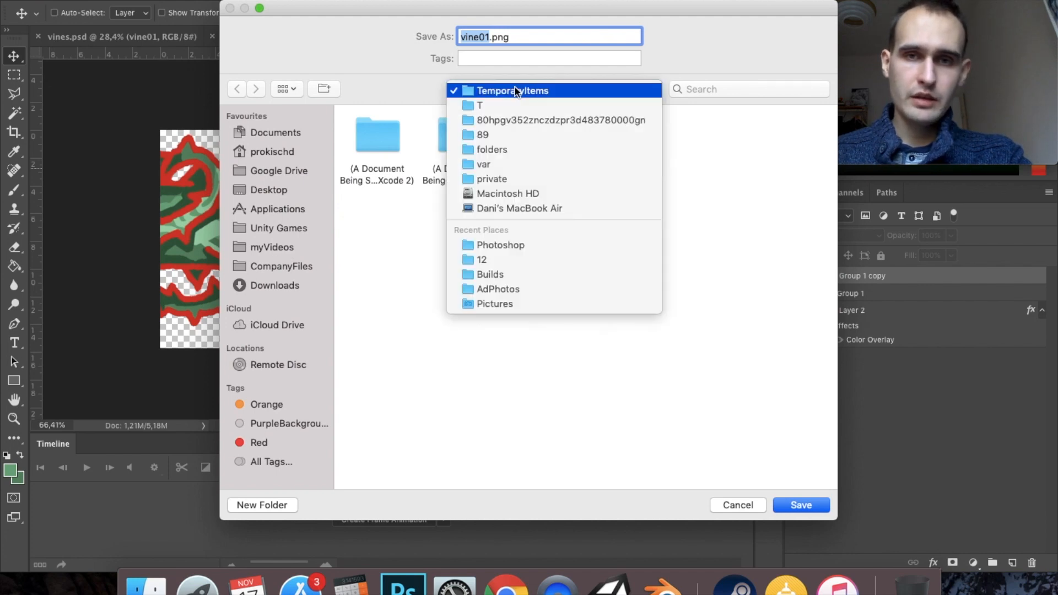
pyautogui.click(531, 245)
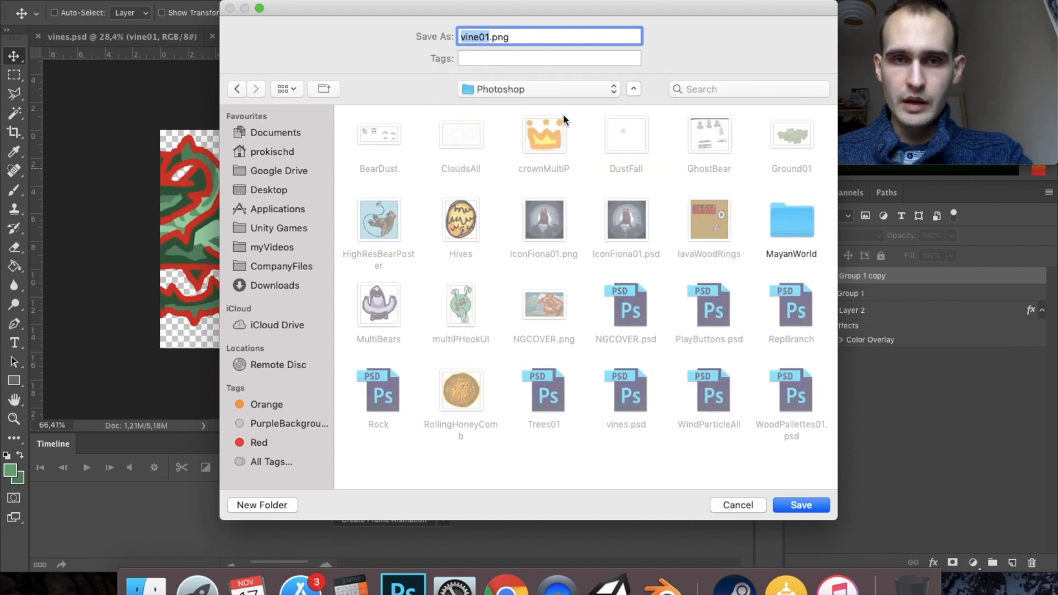
pyautogui.click(523, 90)
pyautogui.click(525, 103)
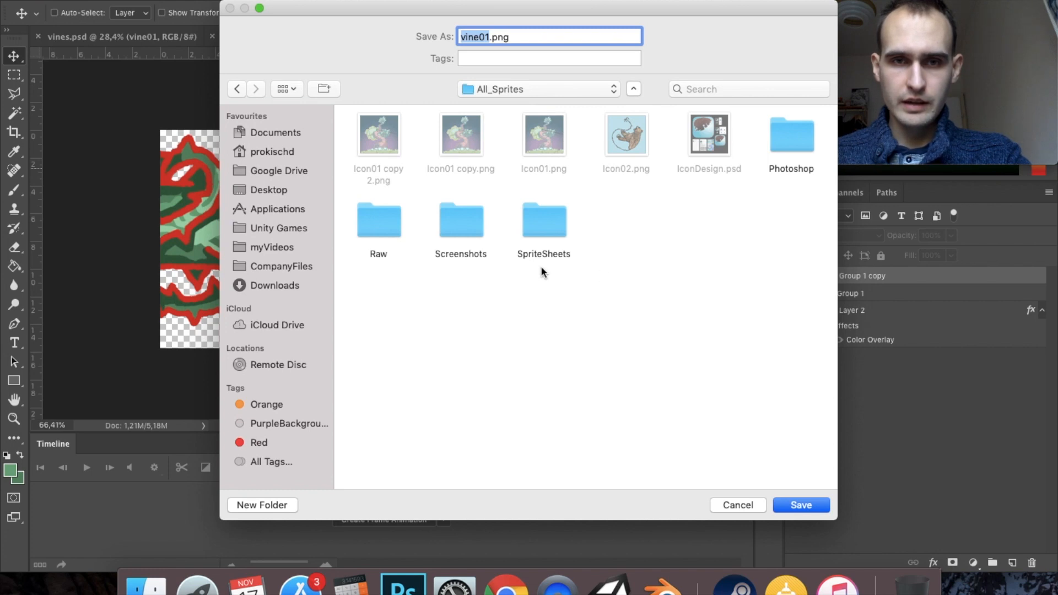
pyautogui.doubleClick(527, 220)
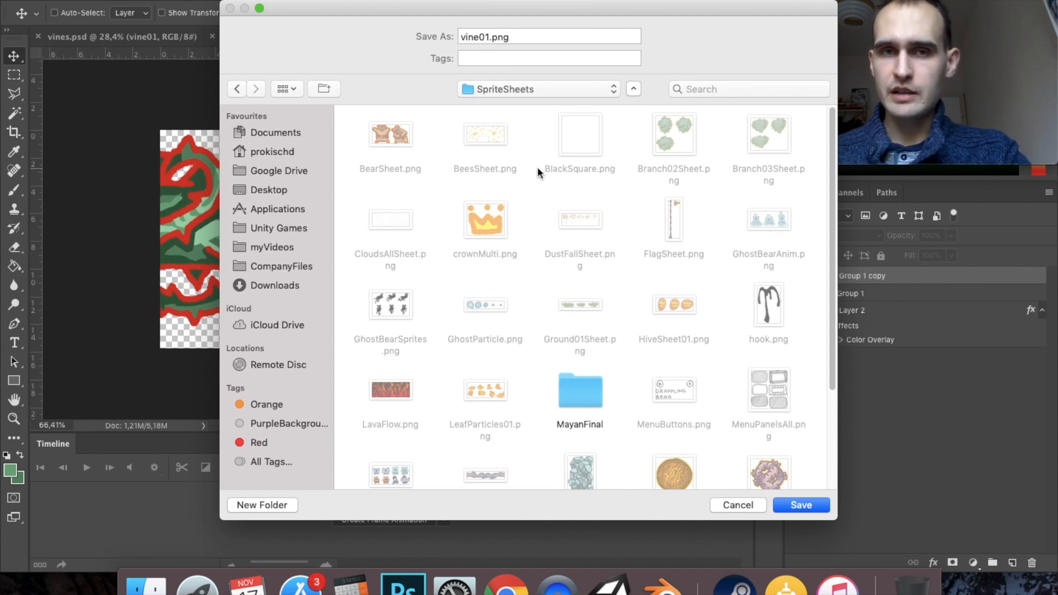
pyautogui.click(802, 503)
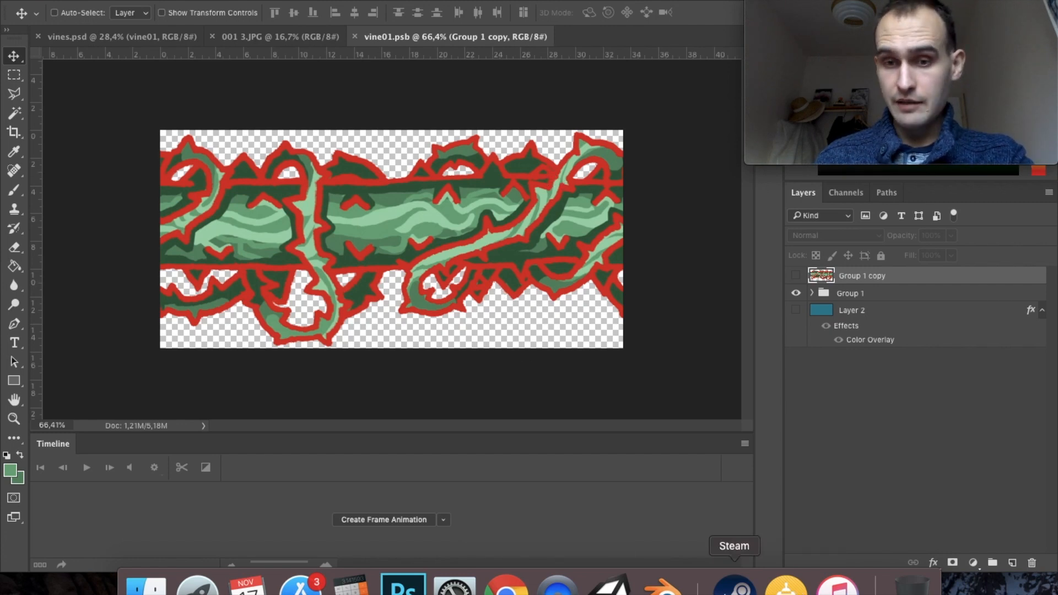
# - Switch to Unity and place the CableRail (1) prefab from Prefabs/Environment in the scene
pyautogui.click(609, 584)
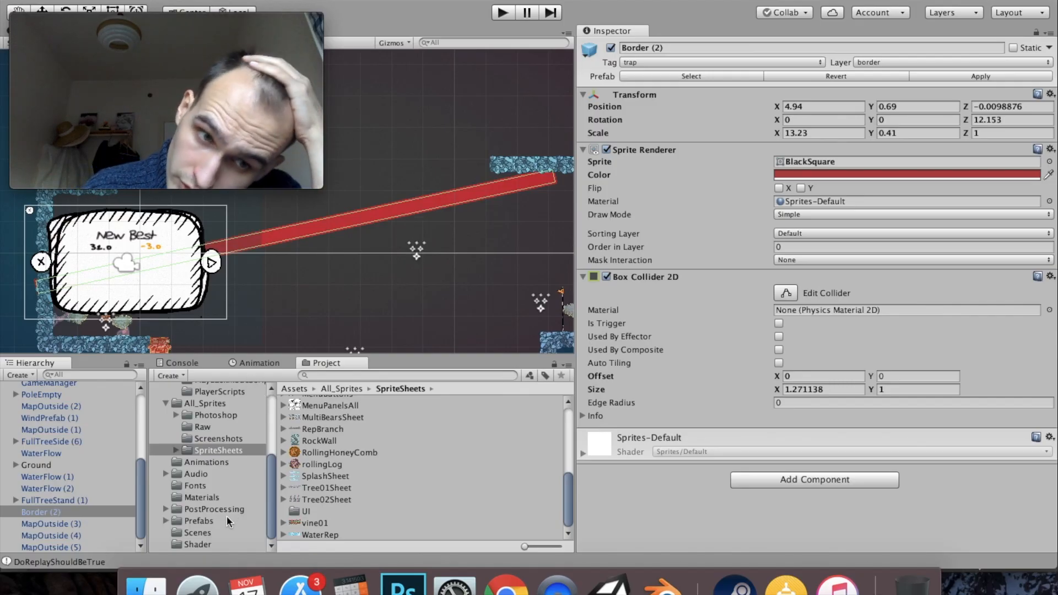
pyautogui.click(200, 523)
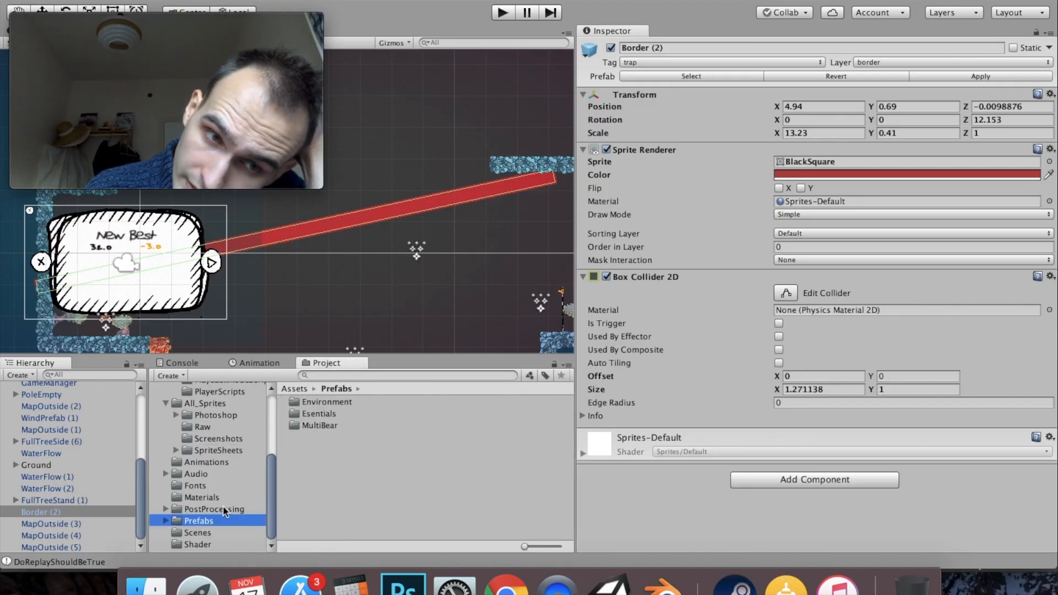
pyautogui.click(166, 521)
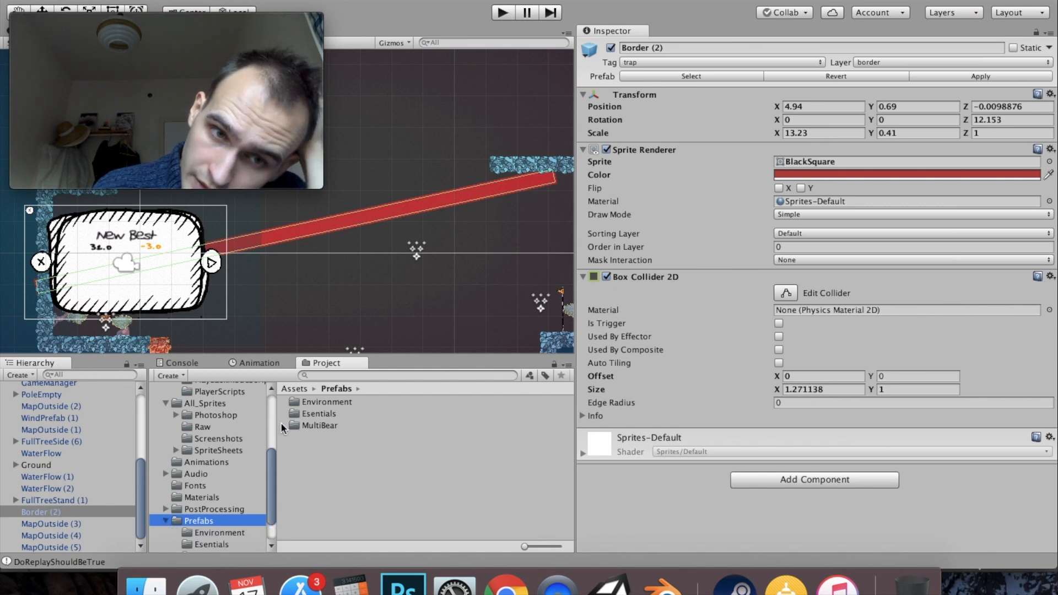
pyautogui.doubleClick(292, 403)
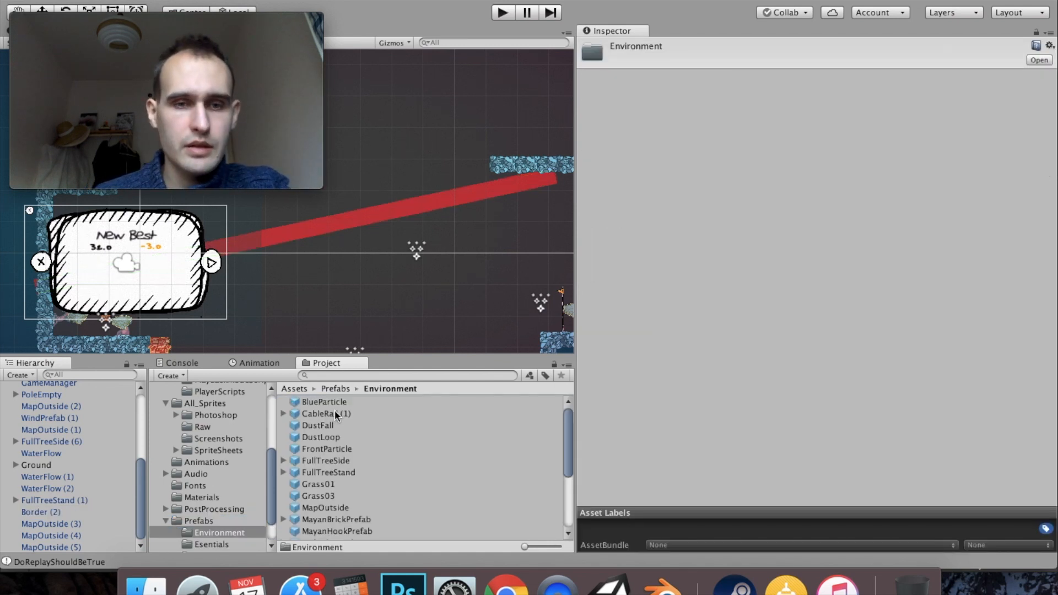
pyautogui.moveTo(294, 417); pyautogui.dragTo(328, 230)
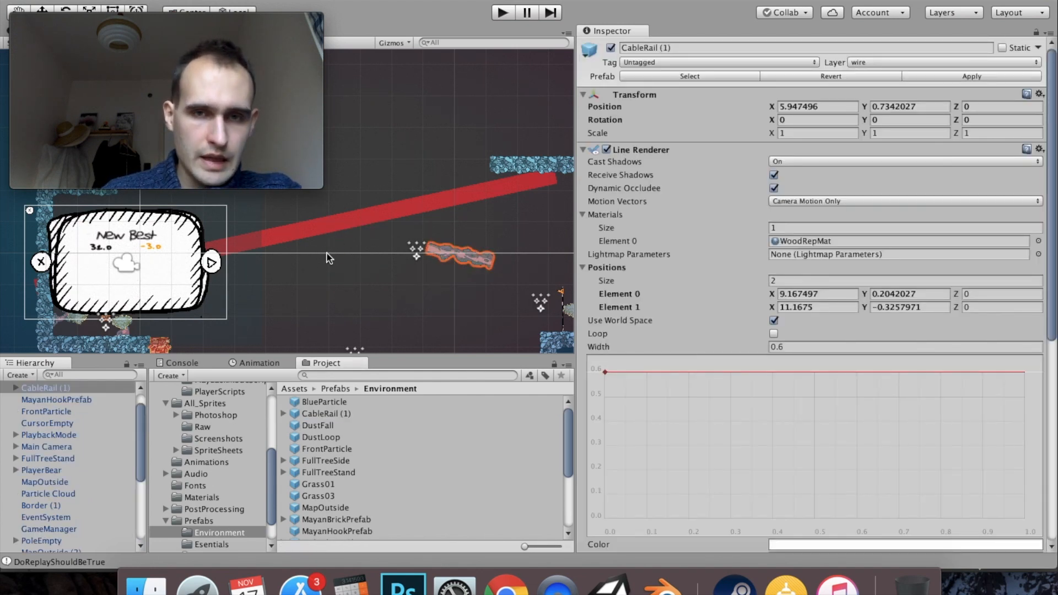
# - Expand CableRail (1) to see its child points, and set the rail's X and Y position to 0
pyautogui.click(15, 388)
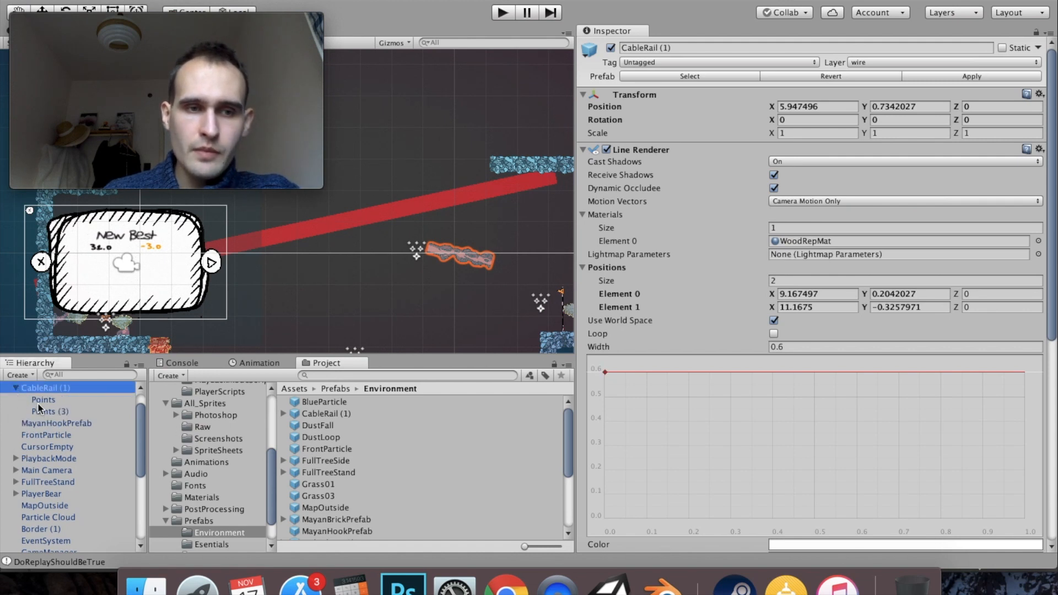
pyautogui.click(37, 402)
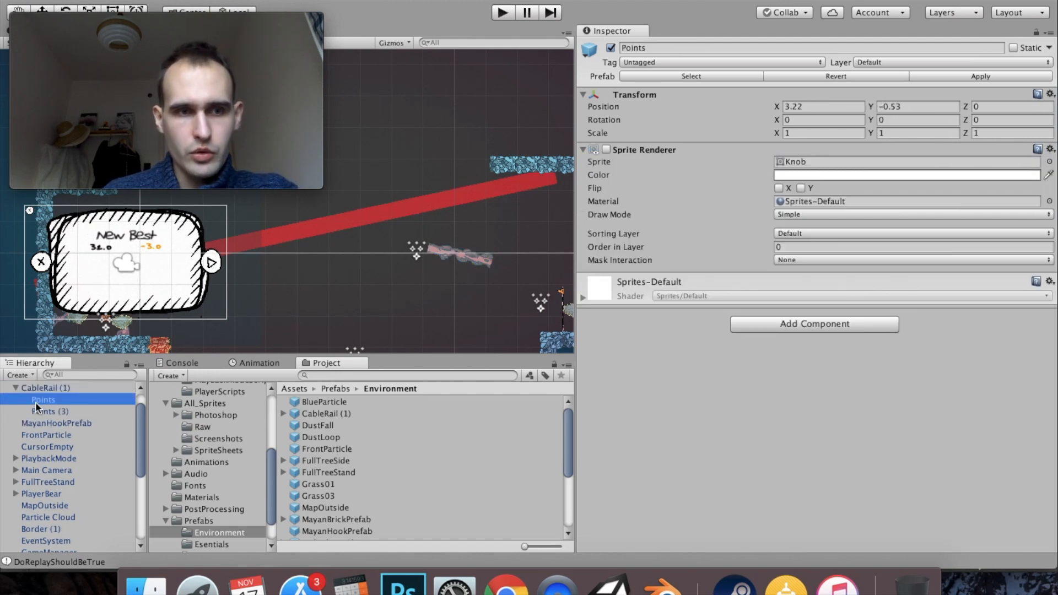
pyautogui.click(31, 389)
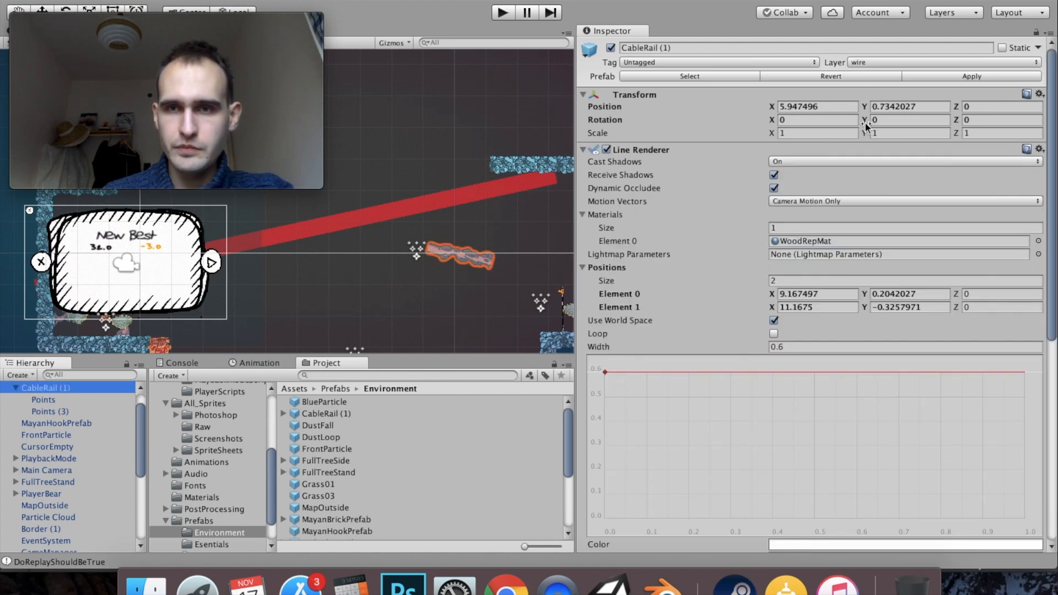
pyautogui.click(825, 104)
pyautogui.write('1')
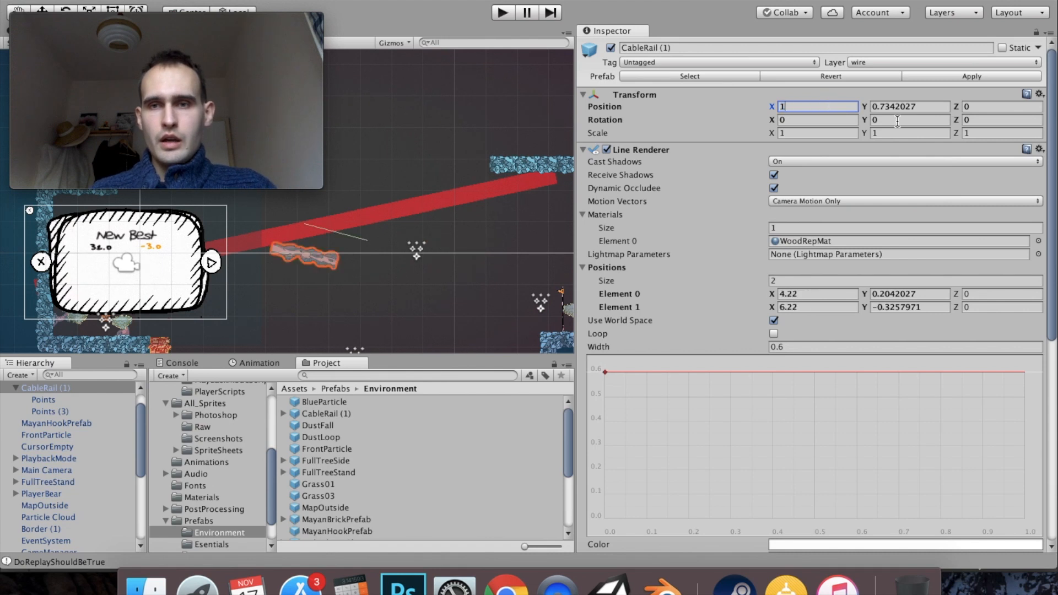
pyautogui.write('.0')
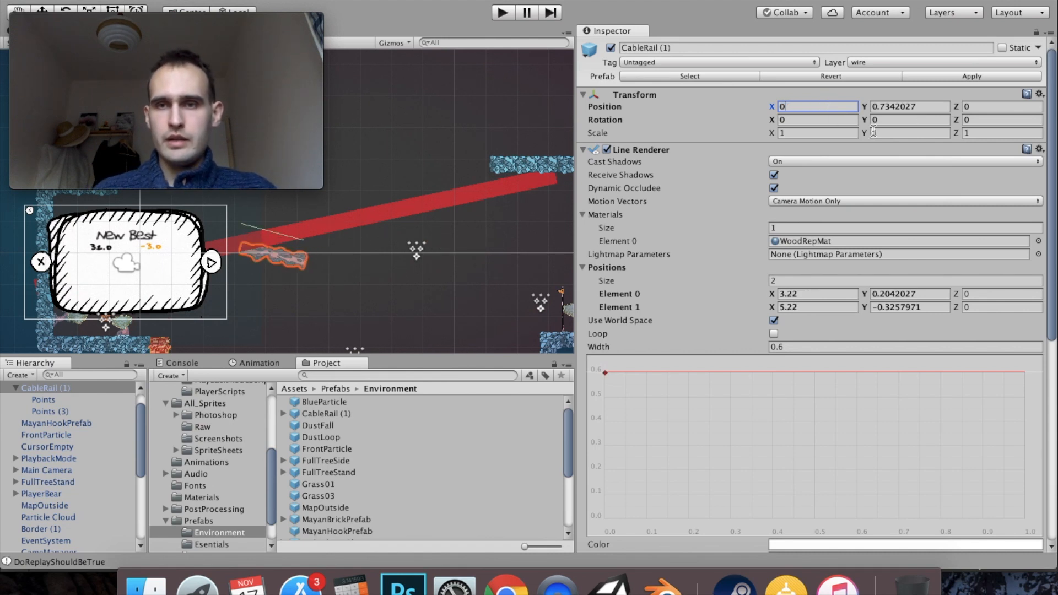
pyautogui.click(934, 105)
pyautogui.write('0')
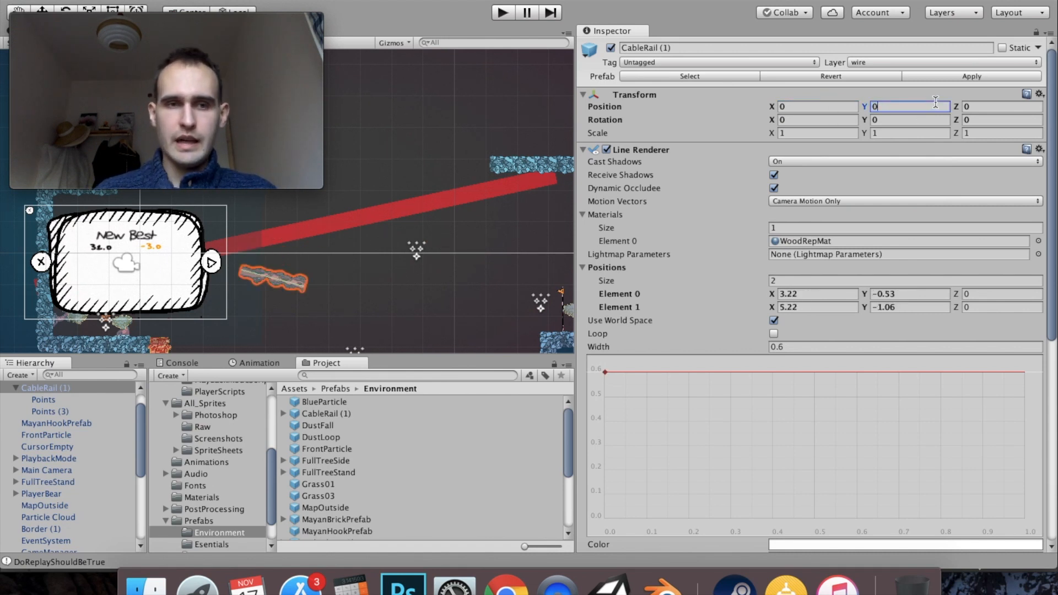
# - Enable the Sprite Renderer on both child points of CableRail (1), Points and Points (3)
pyautogui.click(56, 400)
pyautogui.keyDown('shift'); pyautogui.click(58, 411); pyautogui.keyUp('shift')
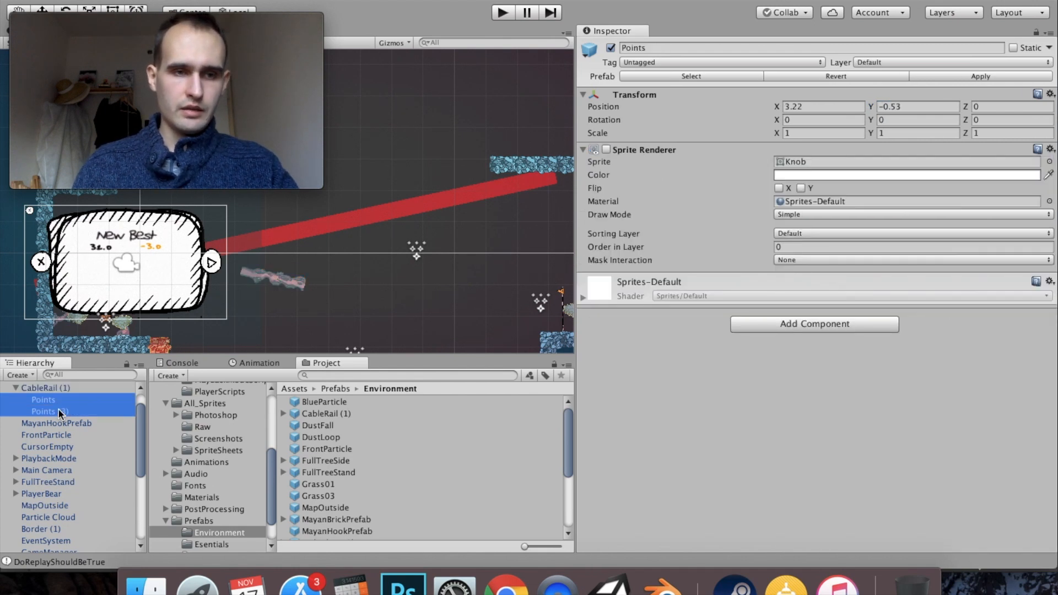
pyautogui.click(609, 149)
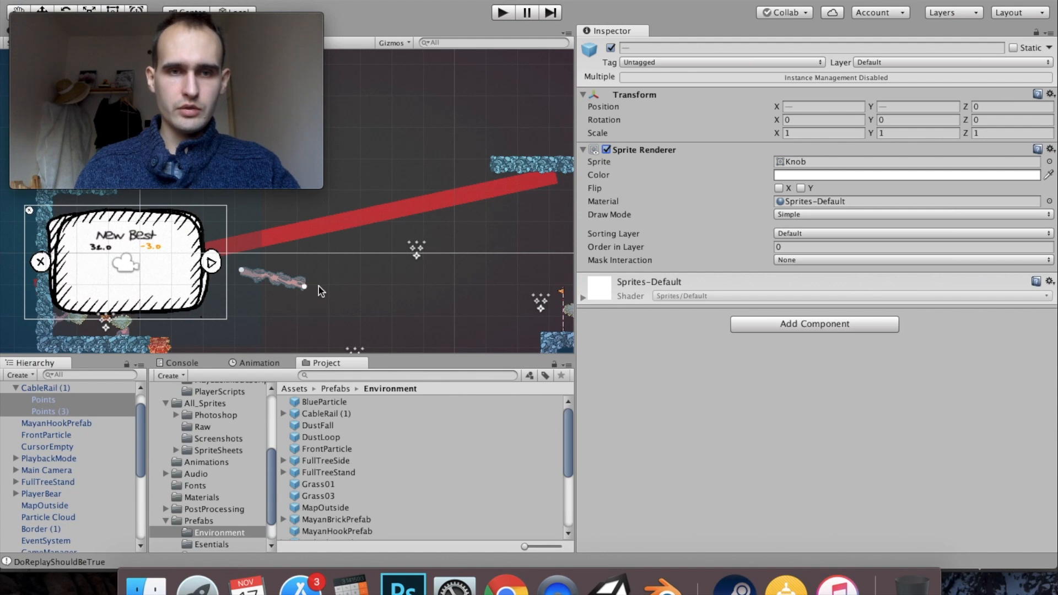
pyautogui.moveTo(198, 29)
pyautogui.mouseDown()
pyautogui.moveTo(357, 8)
pyautogui.moveTo(435, 11)
pyautogui.moveTo(184, 31)
pyautogui.moveTo(196, 16)
pyautogui.mouseUp()
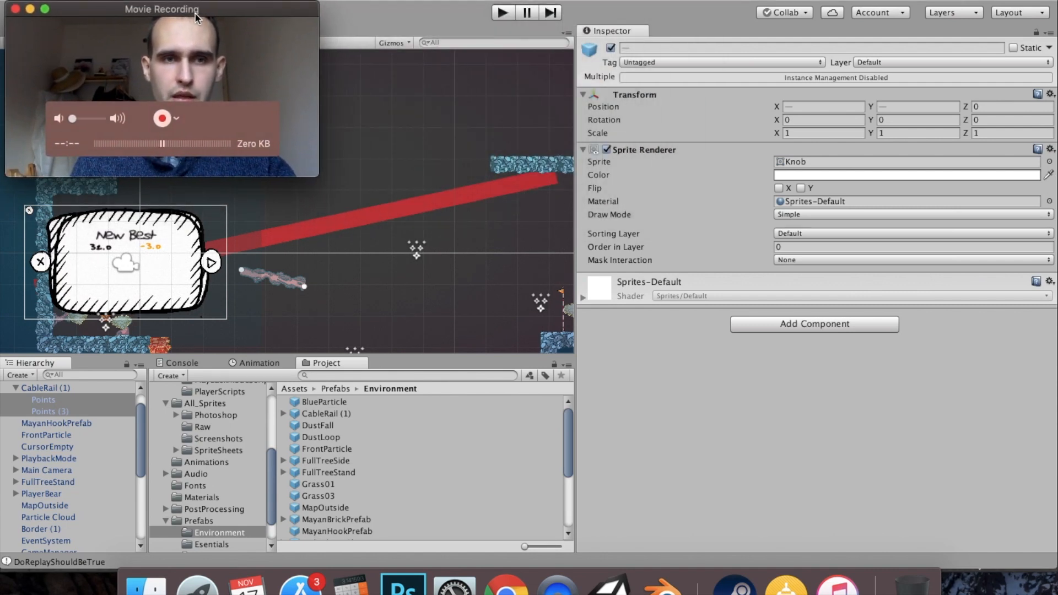
pyautogui.click(451, 12)
pyautogui.scroll(1, 342, 287)
pyautogui.scroll(5, 341, 285)
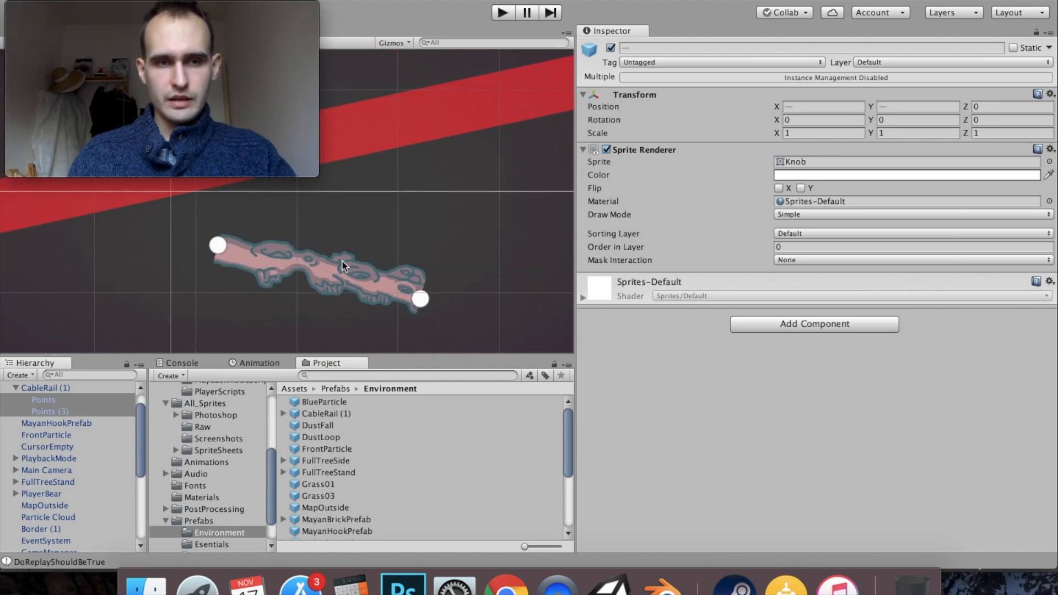
# - Duplicate Points (3) and move the copy right to about X 6.80, Y -1.15, extending the rail
pyautogui.click(48, 412)
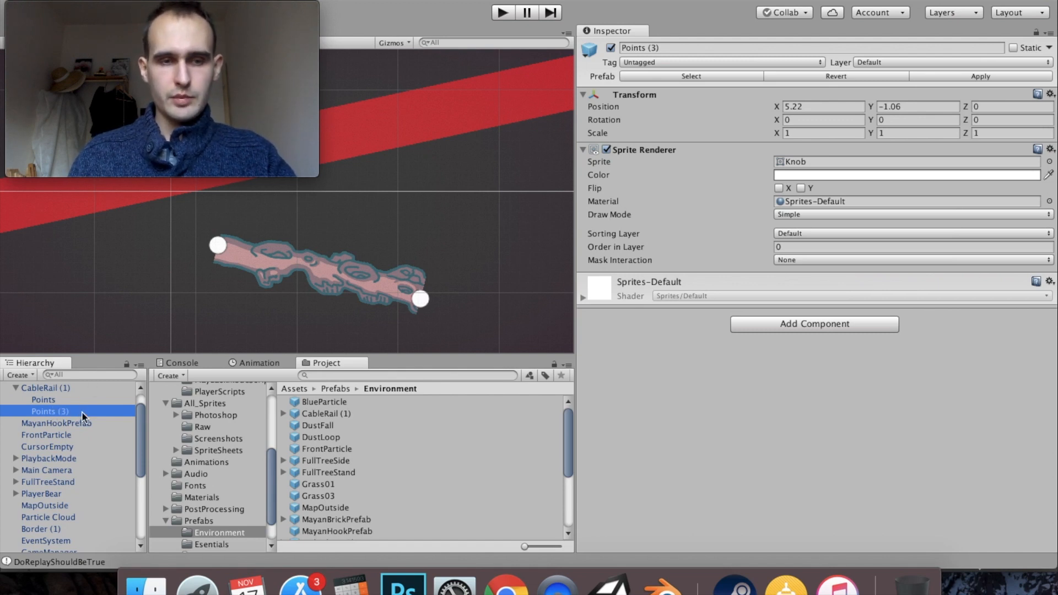
pyautogui.click(37, 389)
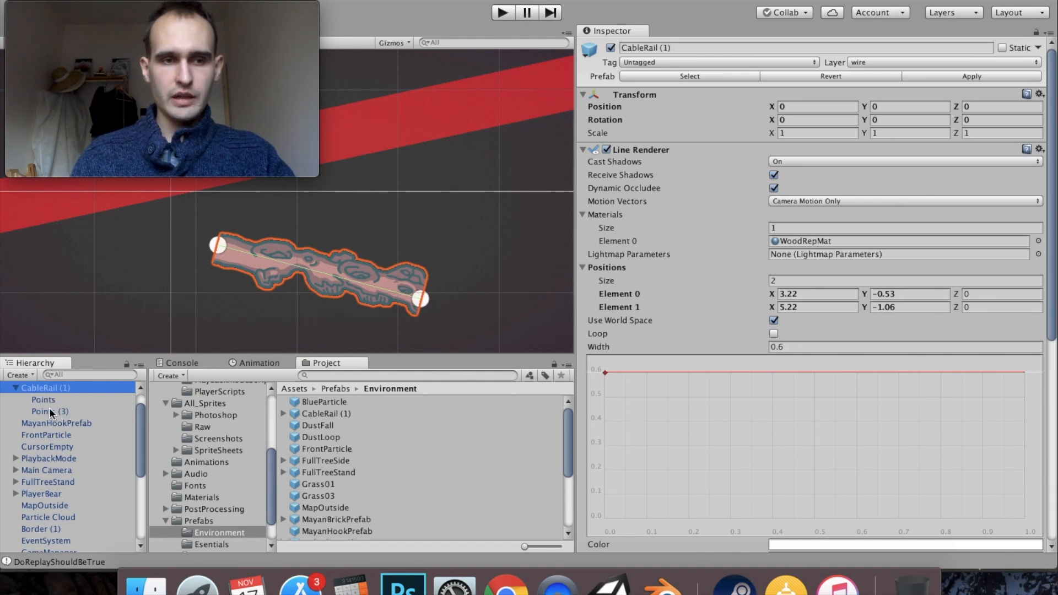
pyautogui.click(51, 412)
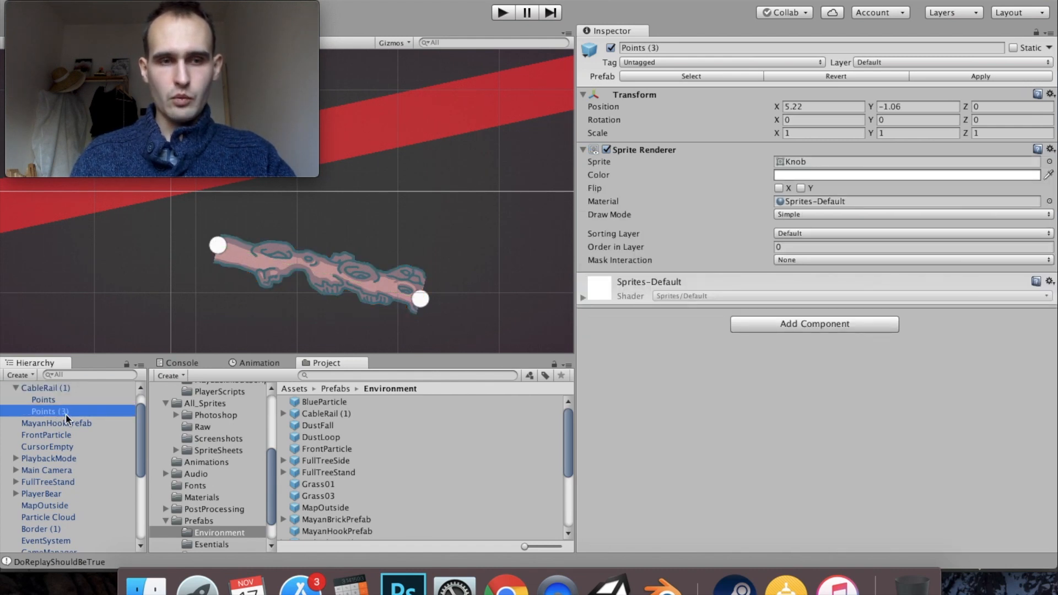
pyautogui.press('super+d')
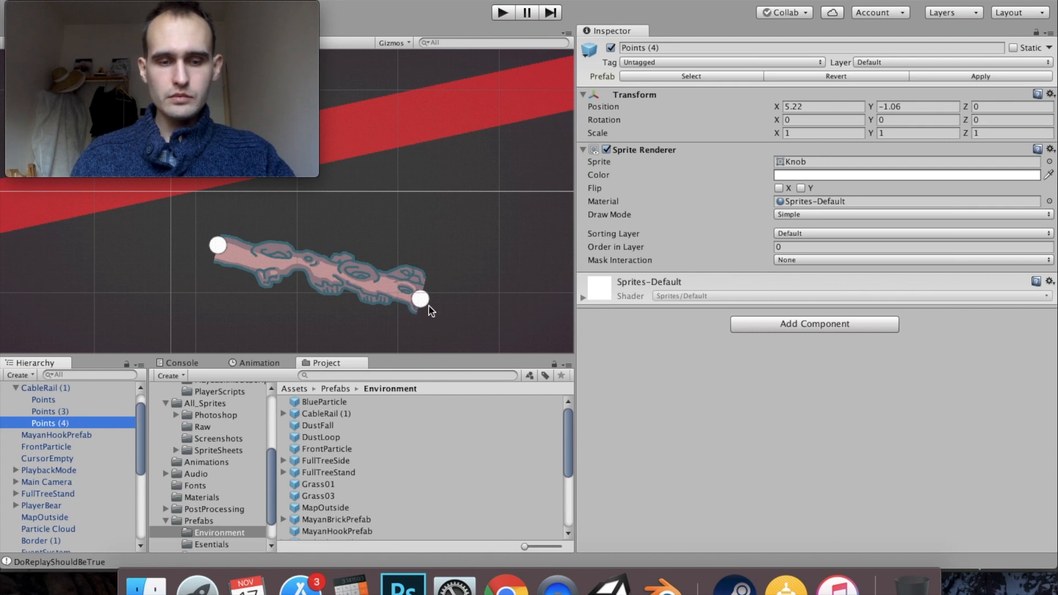
pyautogui.moveTo(428, 308); pyautogui.dragTo(550, 282)
pyautogui.press('w')
pyautogui.moveTo(490, 257); pyautogui.dragTo(410, 248)
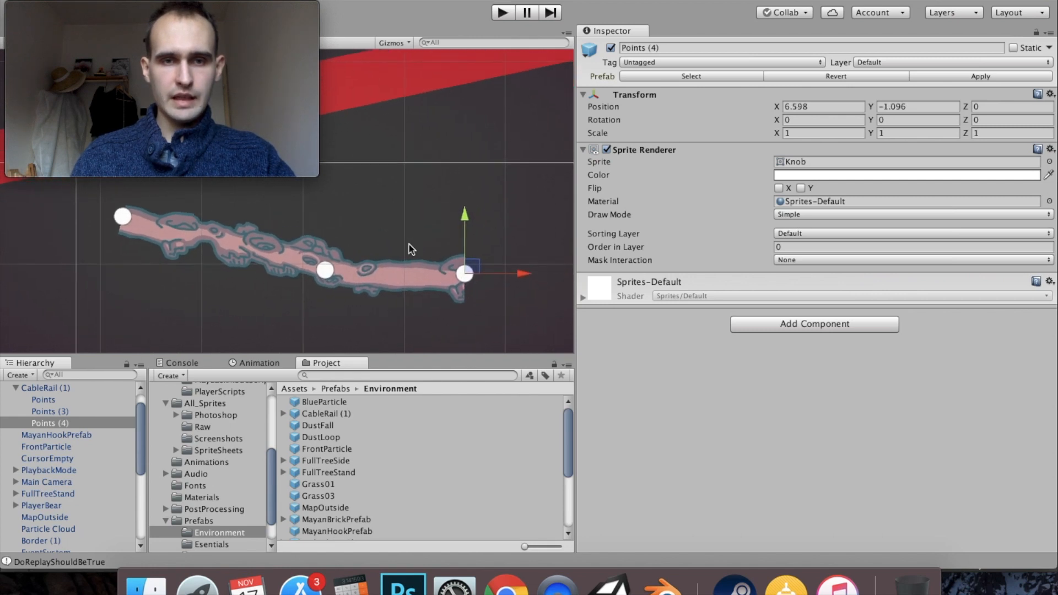
pyautogui.moveTo(470, 269); pyautogui.dragTo(490, 275)
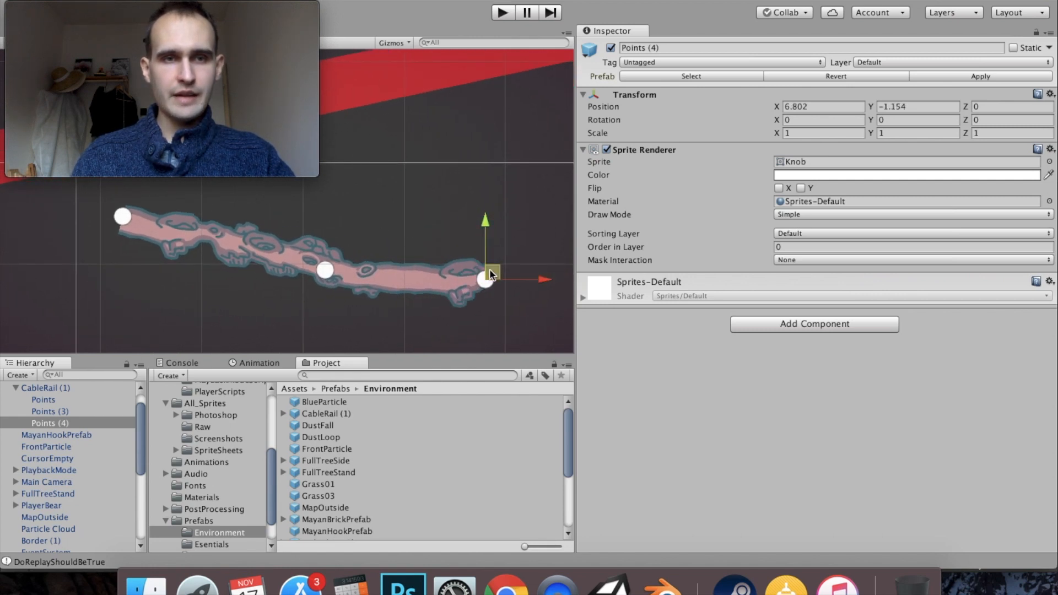
# - Duplicate the rail's new end point and move the copy up and right to about X 8.28, Y -0.72
pyautogui.press('super+d')
pyautogui.moveTo(500, 271); pyautogui.dragTo(582, 198)
pyautogui.moveTo(477, 202); pyautogui.dragTo(300, 242)
pyautogui.moveTo(403, 243); pyautogui.dragTo(466, 270)
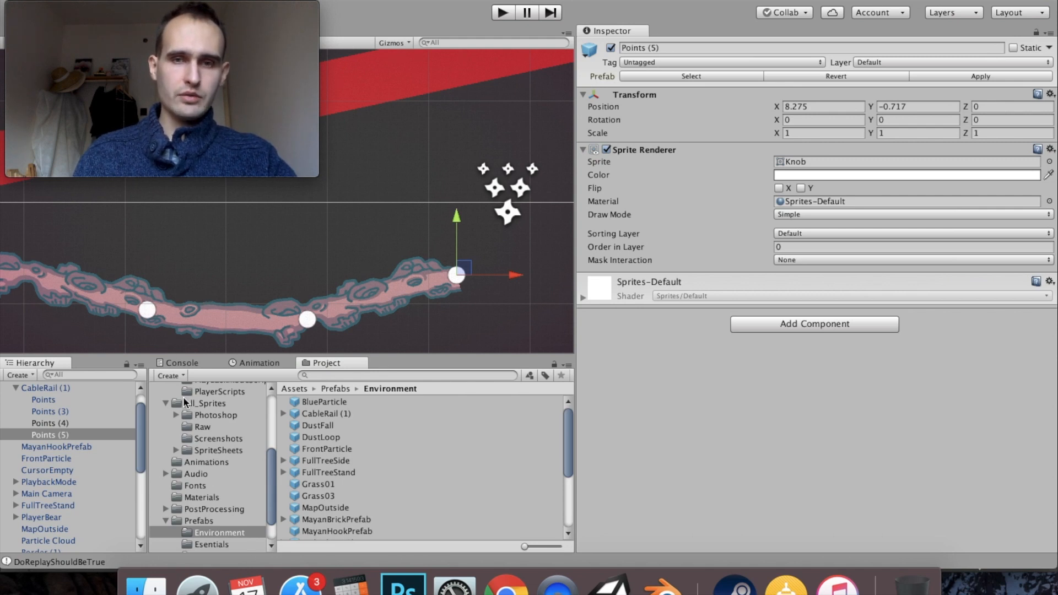
# - Assign the VineRepMat material to the Line Renderer of CableRail (1) and locate that material in the project's Materials folder
pyautogui.click(51, 388)
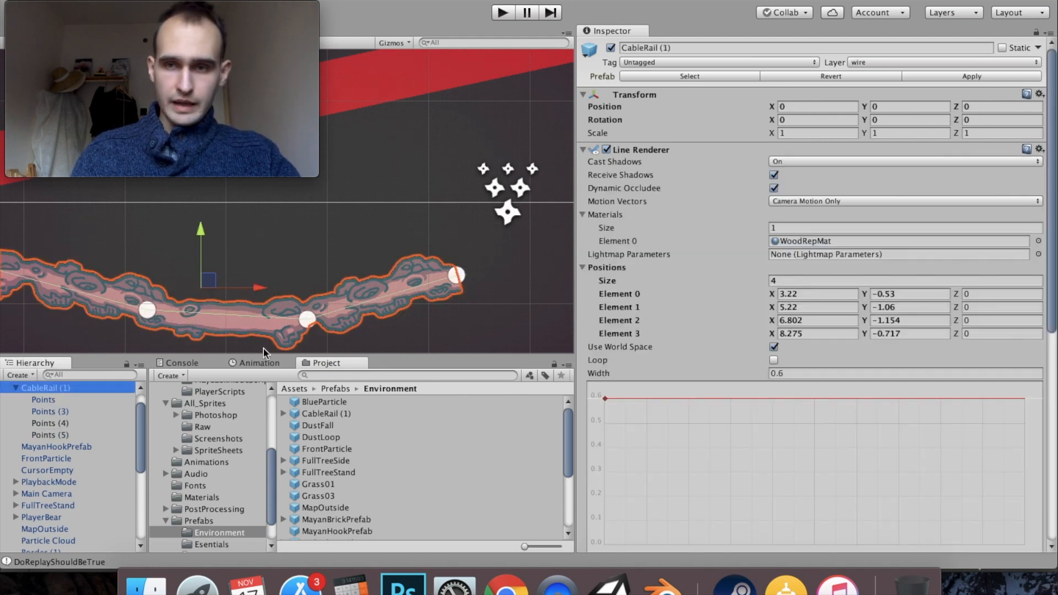
pyautogui.click(1038, 242)
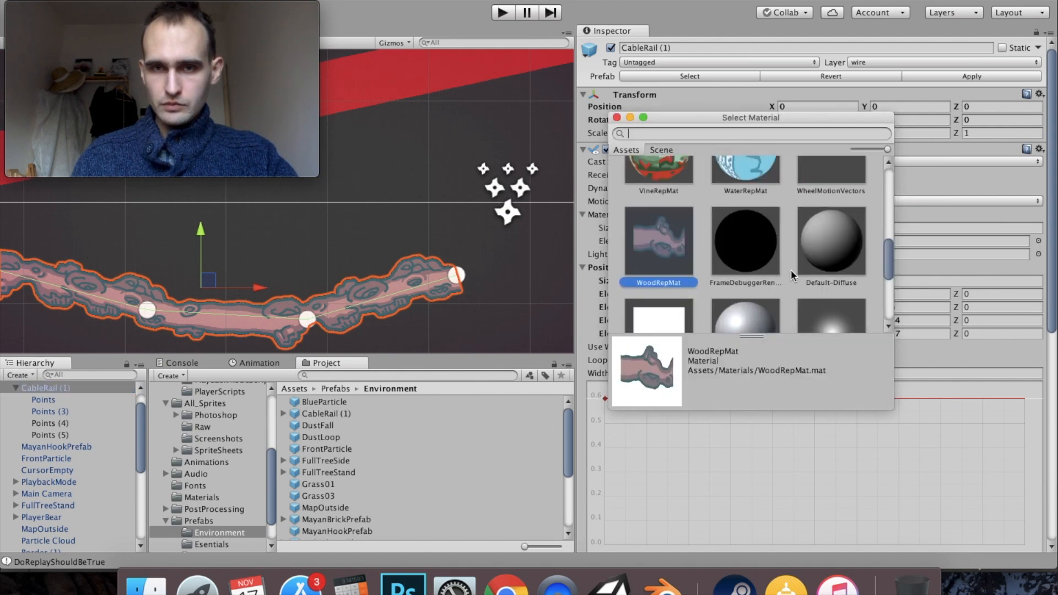
pyautogui.scroll(1, 717, 220)
pyautogui.doubleClick(681, 191)
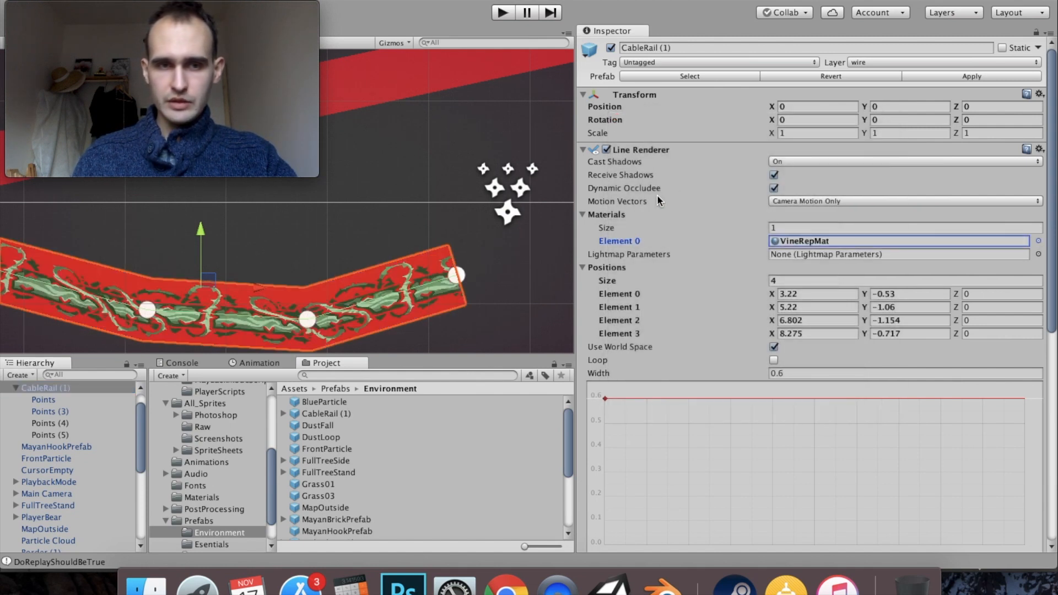
pyautogui.moveTo(445, 243); pyautogui.dragTo(492, 180)
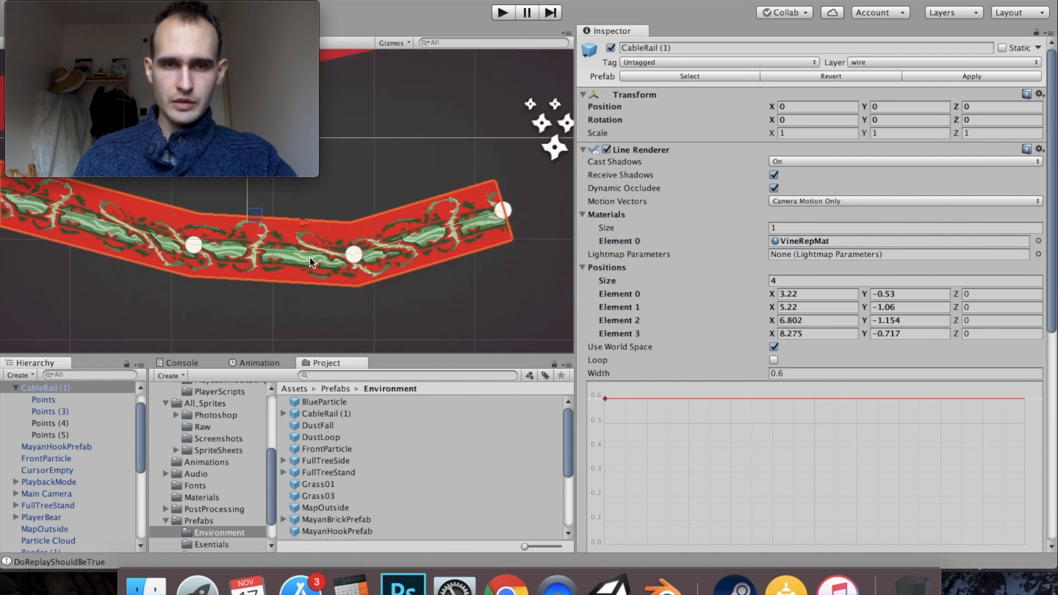
pyautogui.click(844, 243)
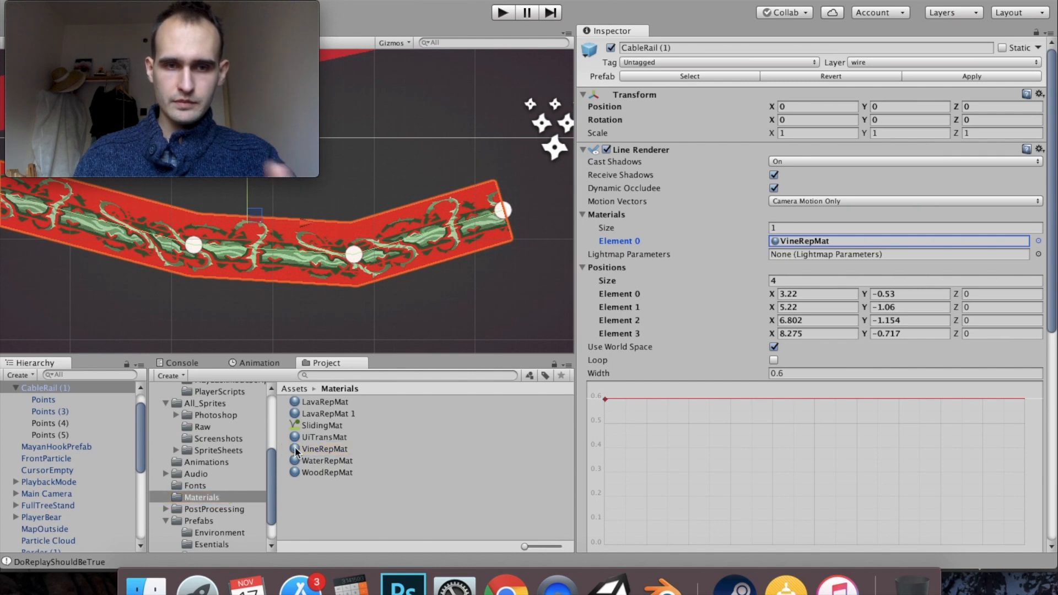
# - Replace the VineRepMat material with a duplicate of WoodRepMat renamed VineRepMat
pyautogui.click(325, 449)
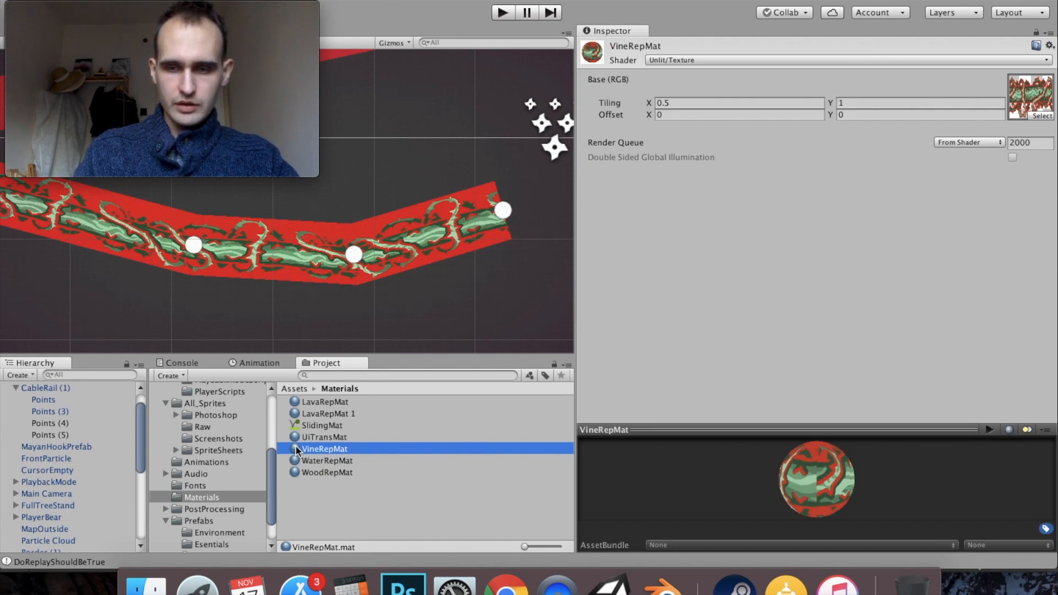
pyautogui.press('super+BackSpace')
pyautogui.click(330, 462)
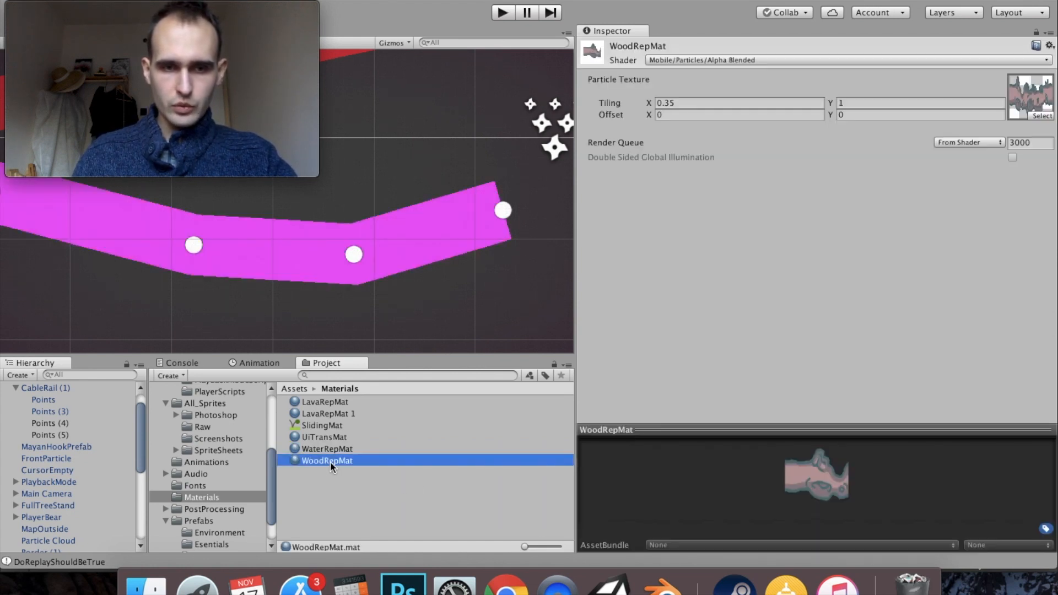
pyautogui.press('super+d')
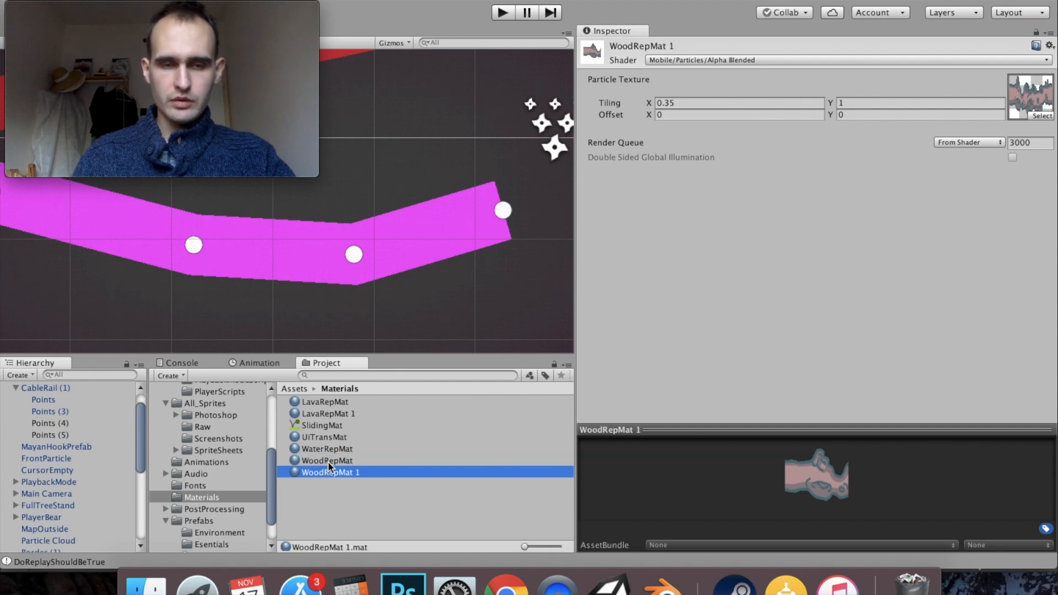
pyautogui.click(322, 477)
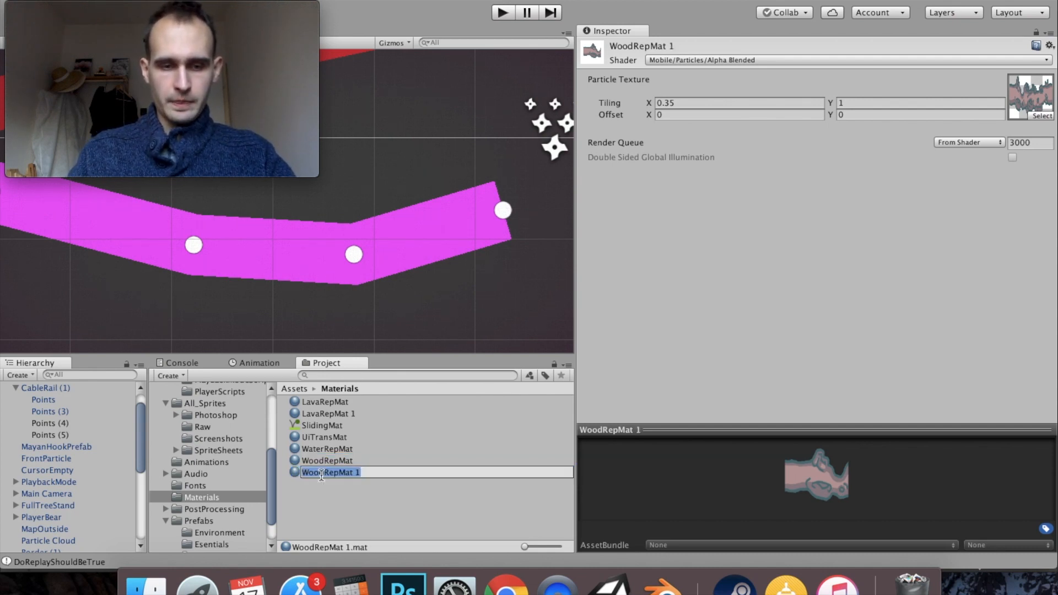
pyautogui.write('VineRe')
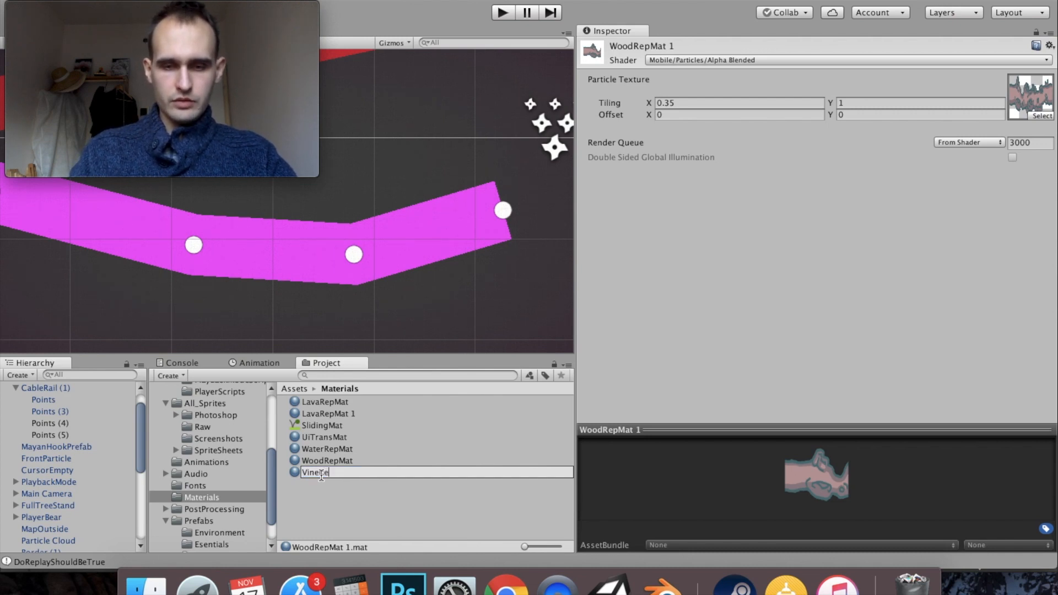
pyautogui.write('pMat')
pyautogui.press('Return')
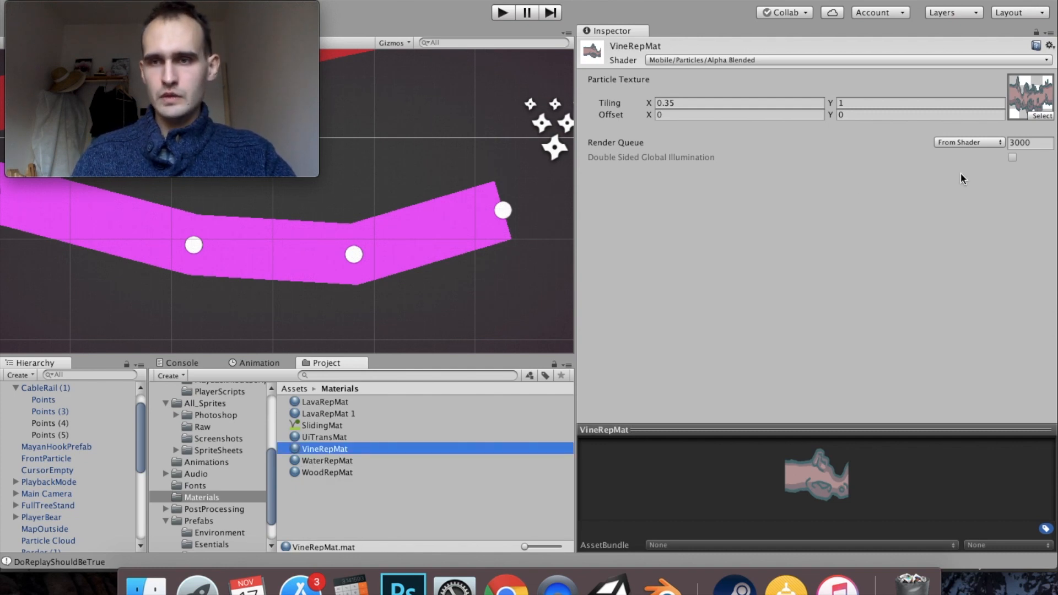
# - Assign the vine texture as the Particle Texture of the new VineRepMat material
pyautogui.click(1036, 116)
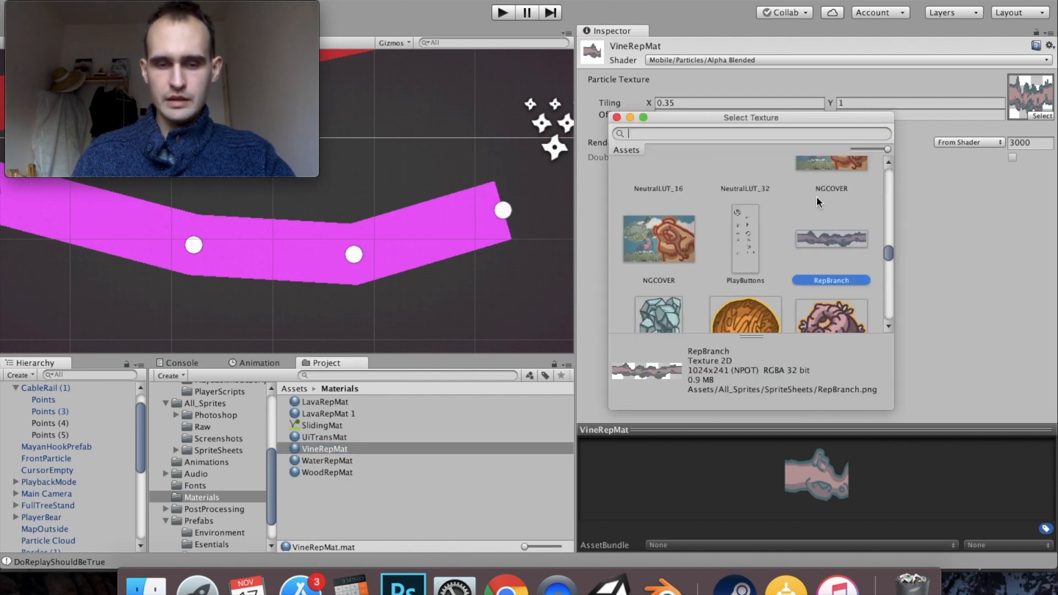
pyautogui.write('vine')
pyautogui.doubleClick(713, 205)
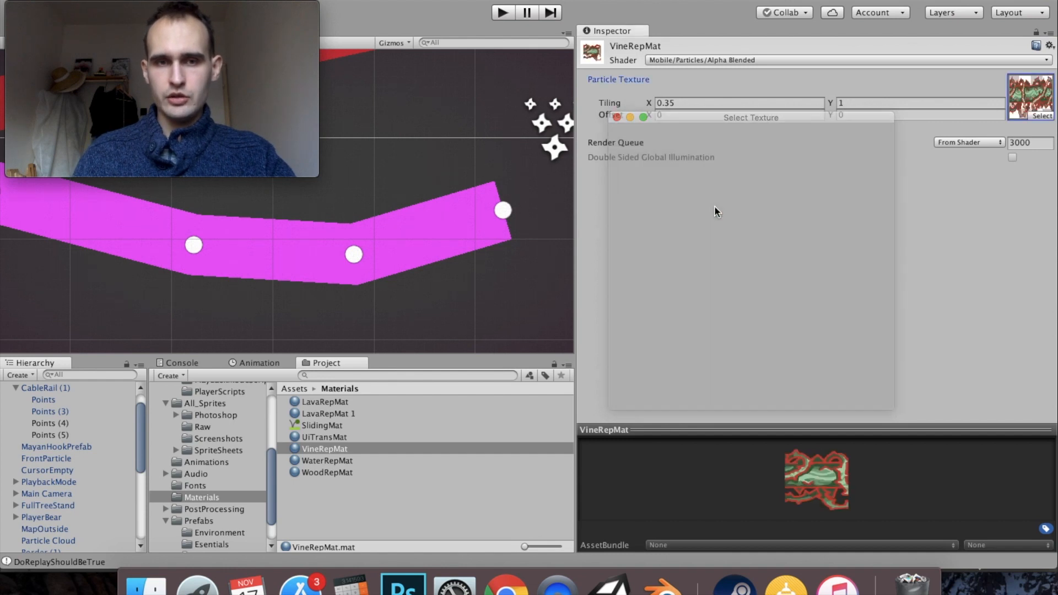
# - Assign the new VineRepMat material to Element 0 of the Line Renderer materials on CableRail (1)
pyautogui.click(39, 388)
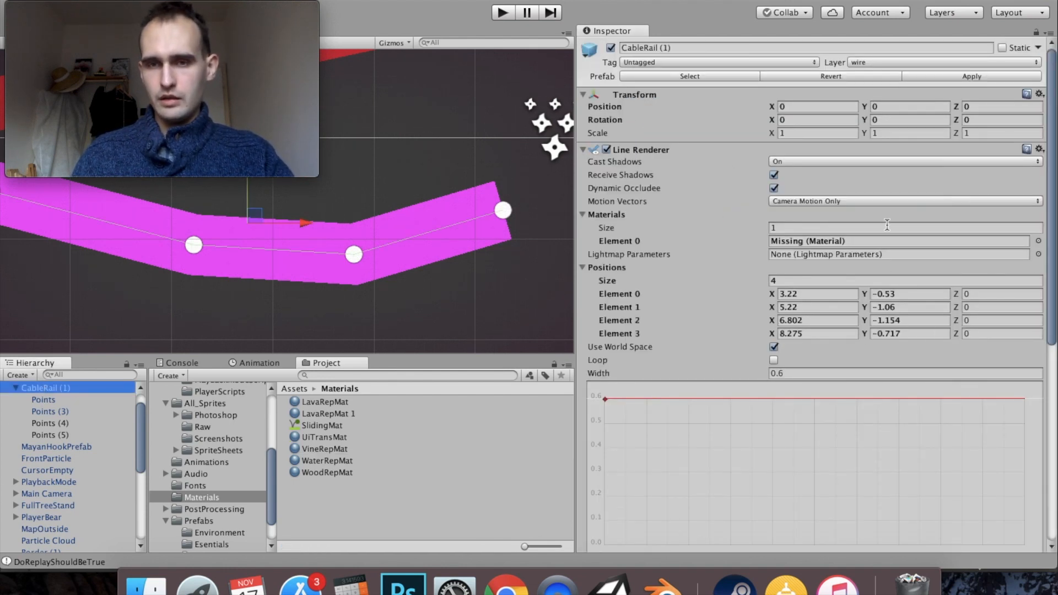
pyautogui.click(1038, 242)
pyautogui.write('vine')
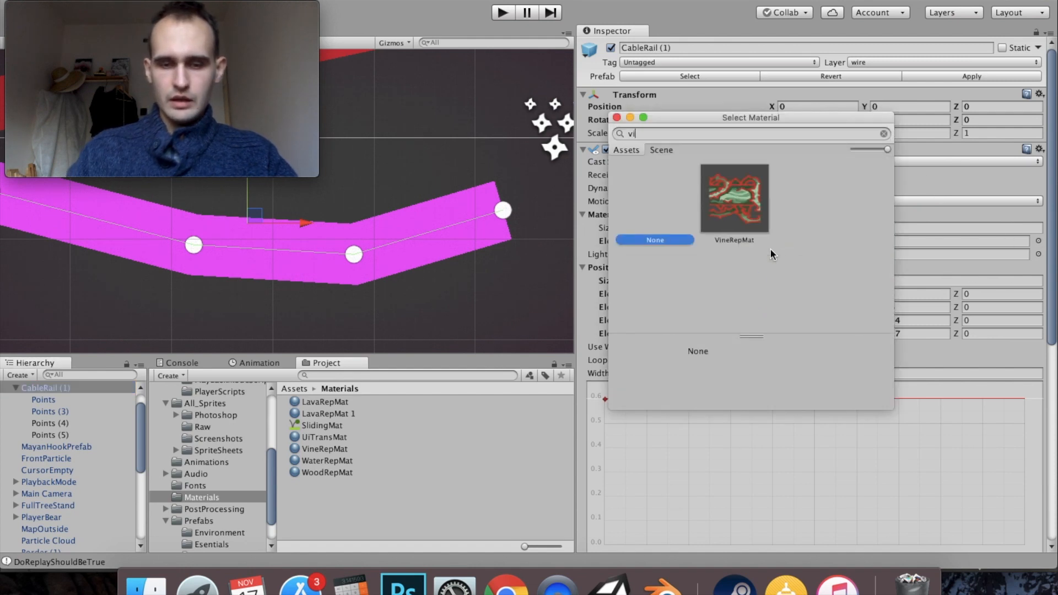
pyautogui.doubleClick(739, 208)
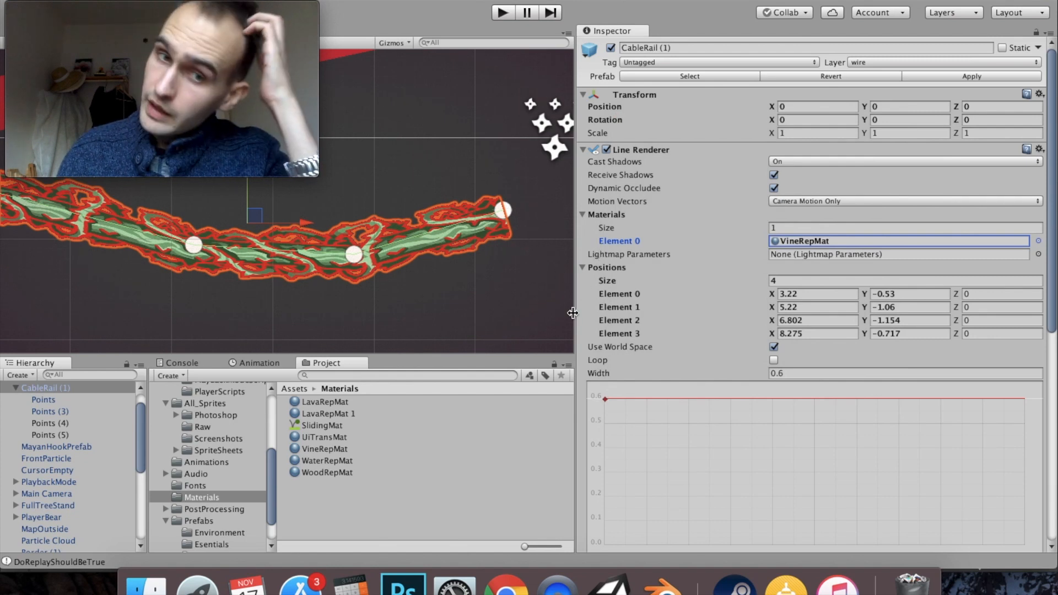
# - Set the X tiling of VineRepMat to 1 and check the vine pattern along the rail
pyautogui.click(326, 449)
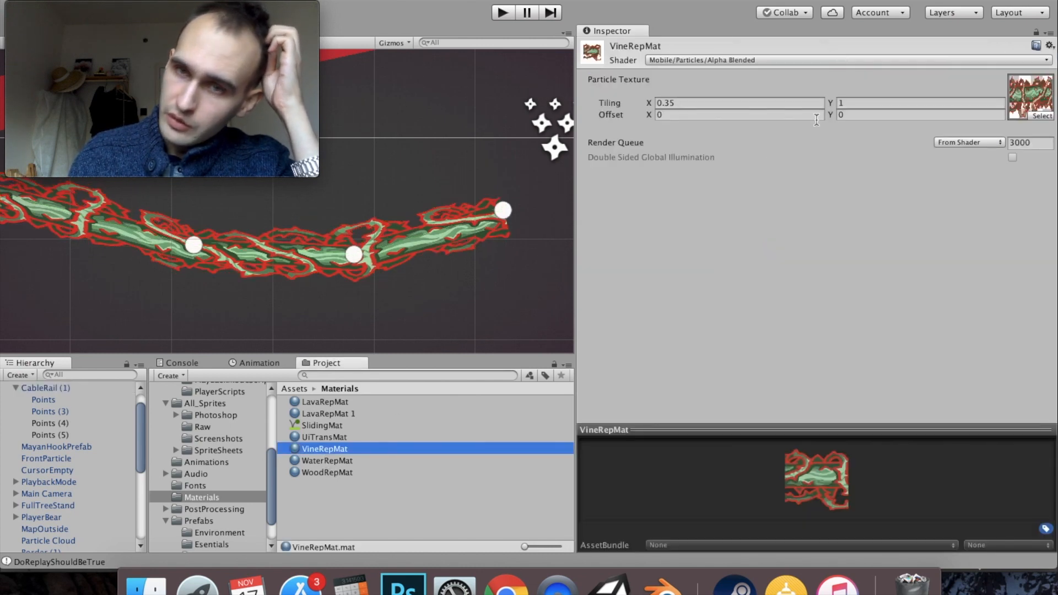
pyautogui.moveTo(649, 103); pyautogui.dragTo(667, 103)
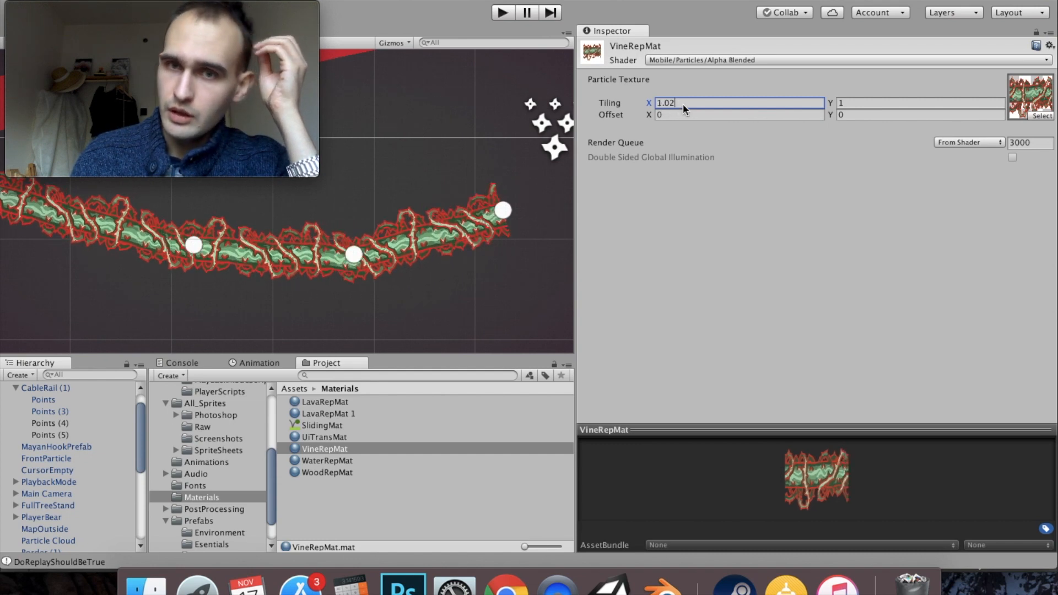
pyautogui.press('BackSpace')
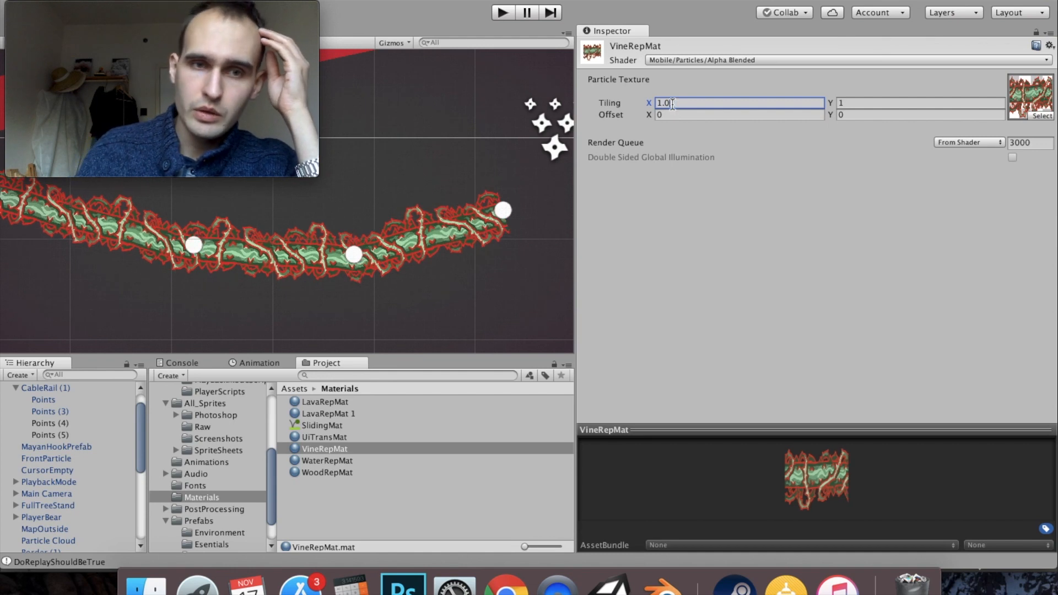
pyautogui.scroll(-4, 318, 266)
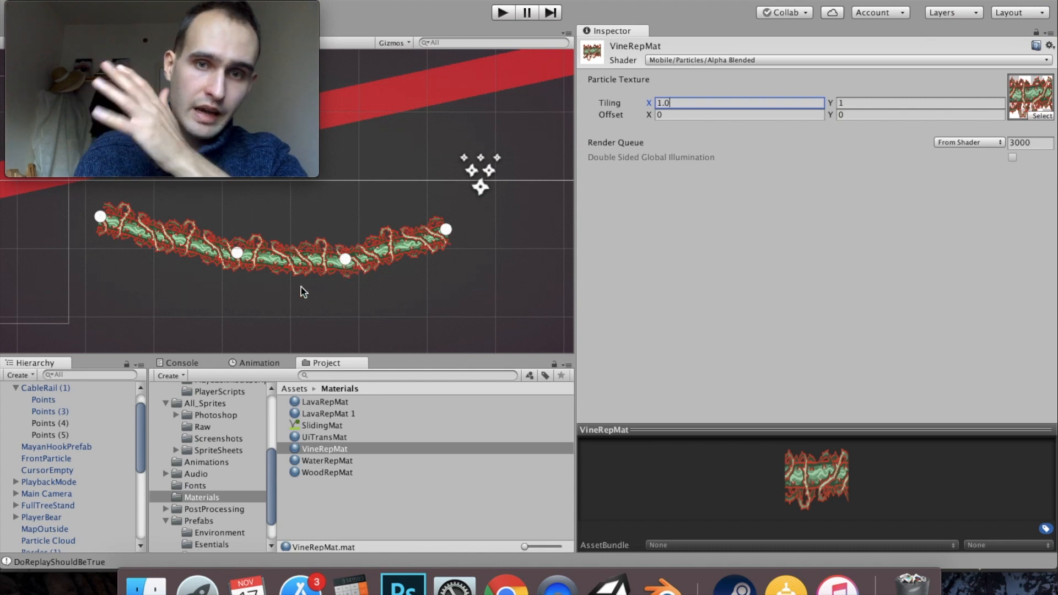
pyautogui.scroll(3, 275, 249)
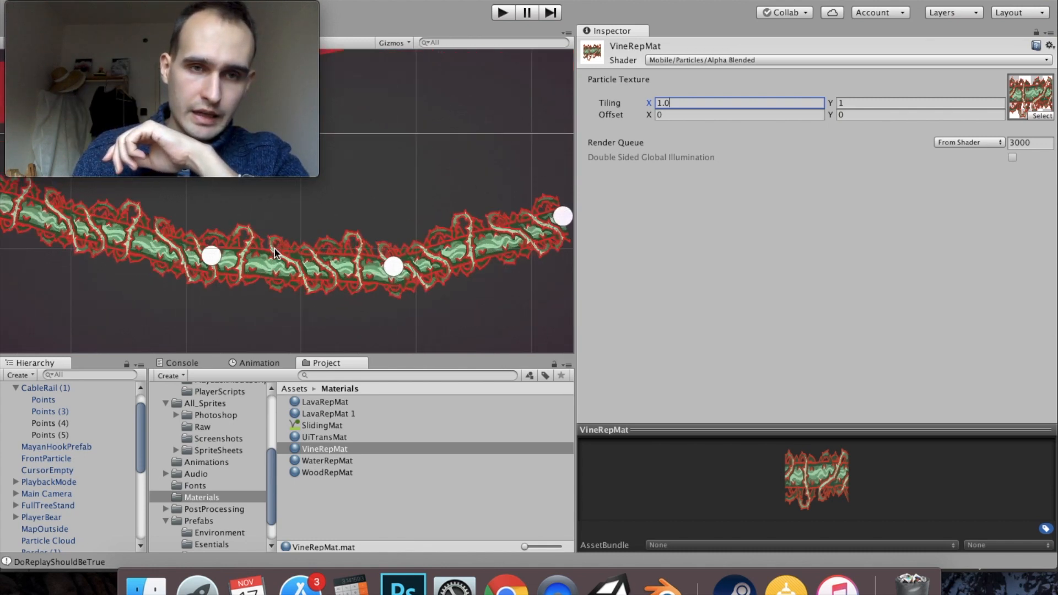
pyautogui.scroll(-1, 274, 249)
# - Rename CableRail (1) to VinePrefab and save it as a prefab in the Prefabs/Environment folder
pyautogui.doubleClick(53, 389)
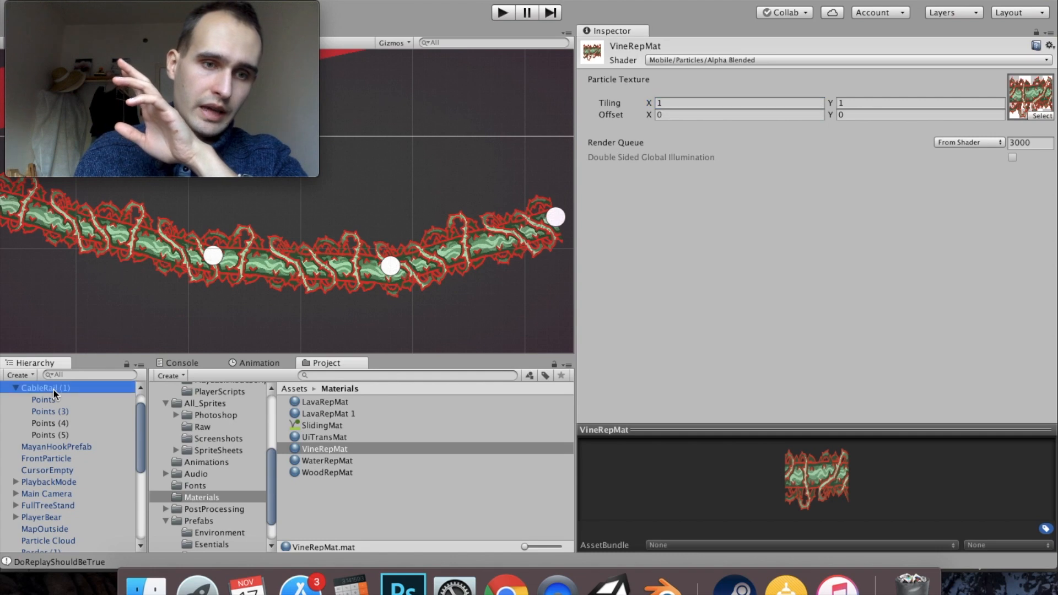
pyautogui.click(53, 389)
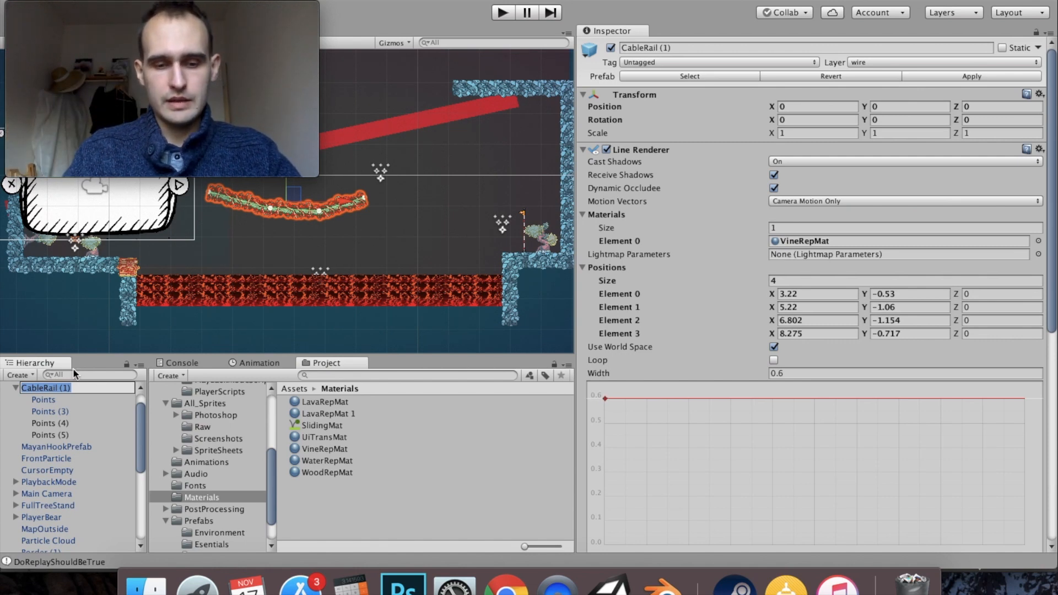
pyautogui.write('Vine')
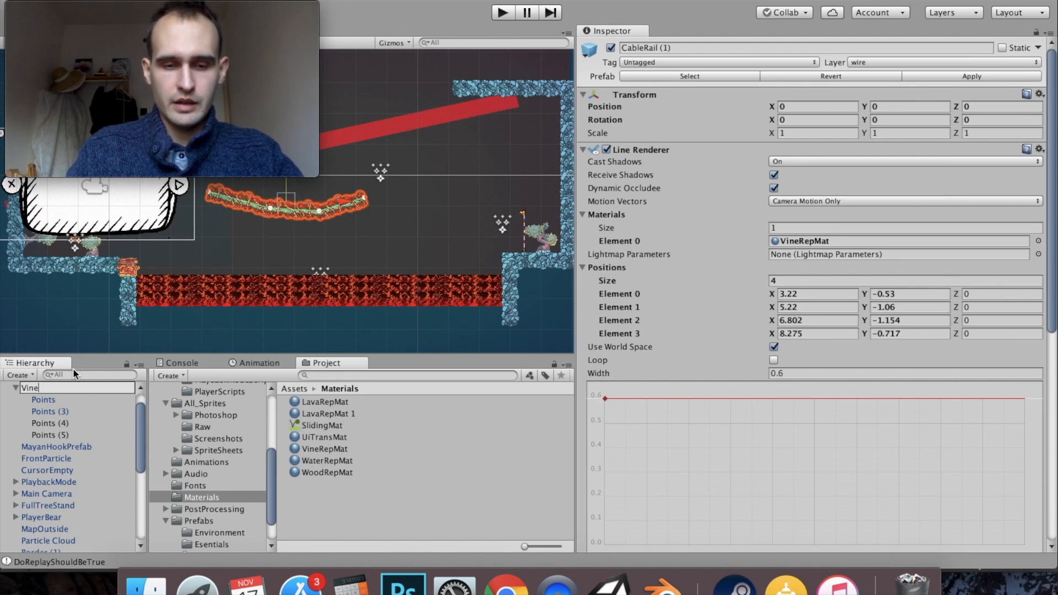
pyautogui.write('Prefab')
pyautogui.press('Return')
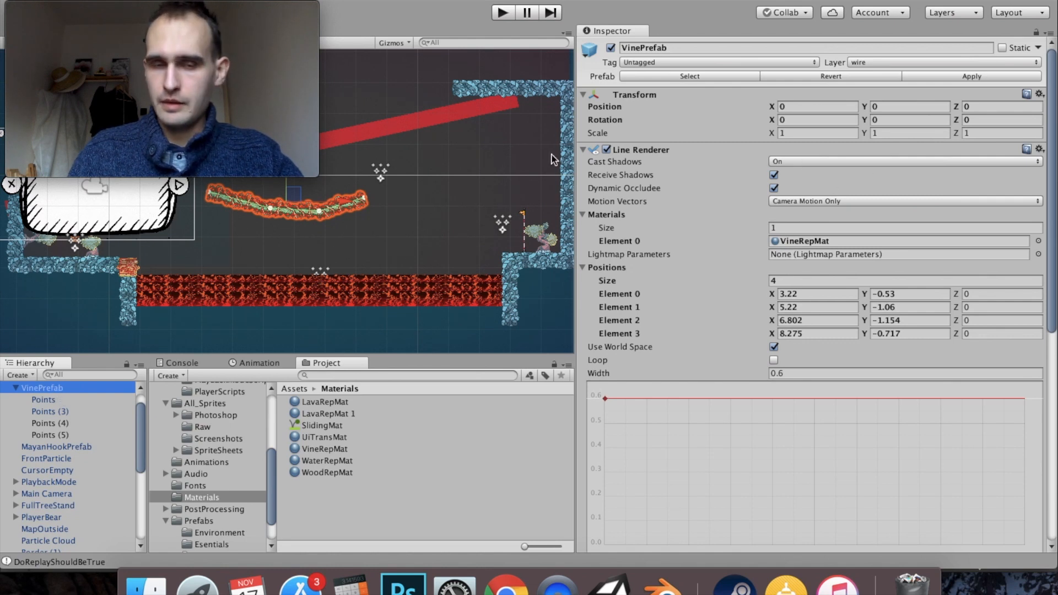
pyautogui.moveTo(30, 388); pyautogui.dragTo(213, 530)
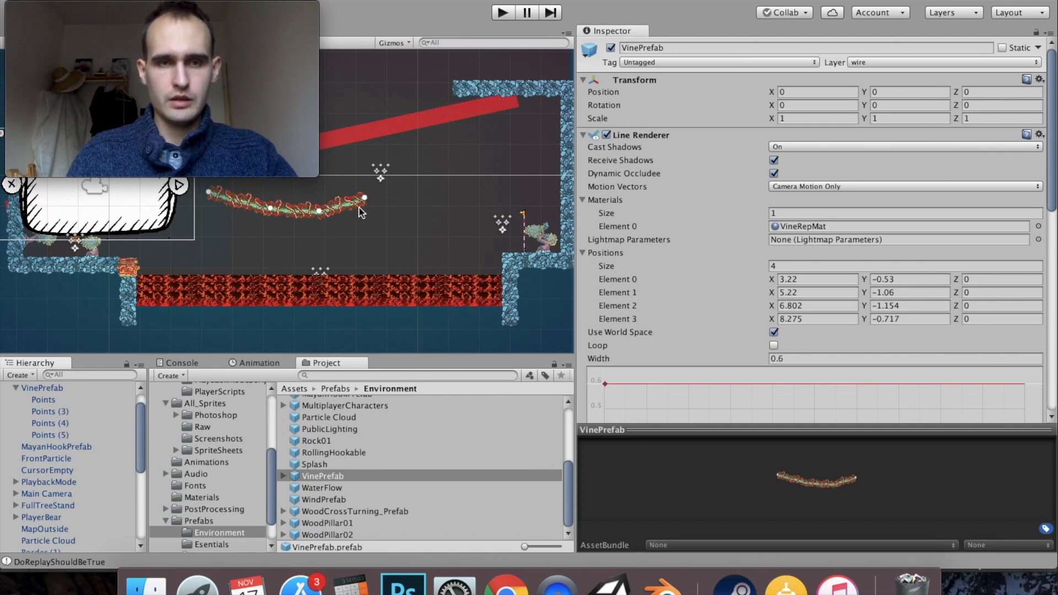
# - Move the vine's start point, Points, to about X -2.8, Y -1.25, stretching the vine across the level
pyautogui.moveTo(229, 224); pyautogui.dragTo(341, 310)
pyautogui.scroll(6, 342, 273)
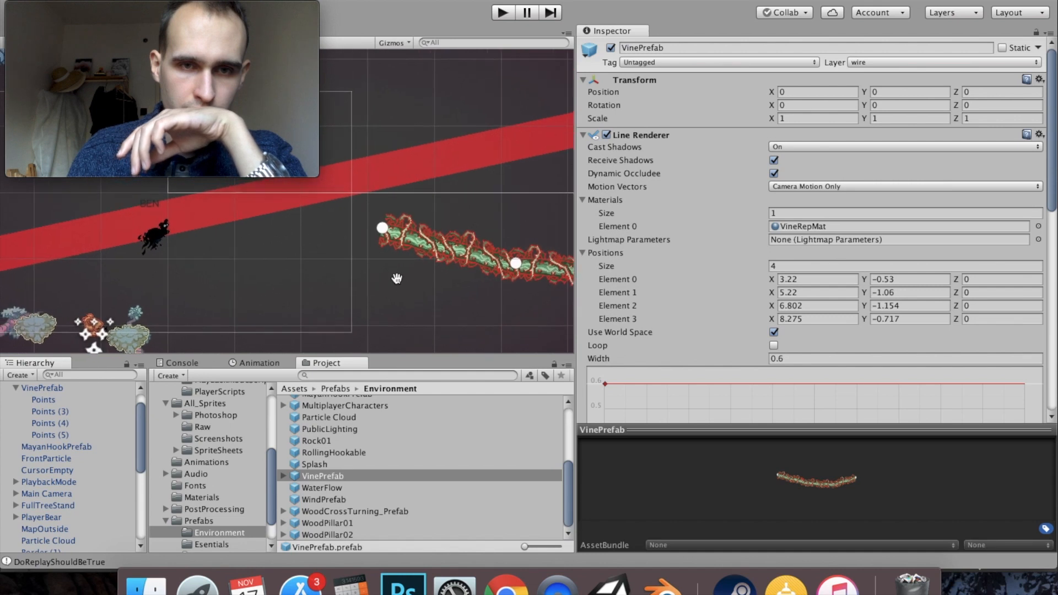
pyautogui.click(40, 399)
pyautogui.moveTo(262, 287); pyautogui.dragTo(379, 269)
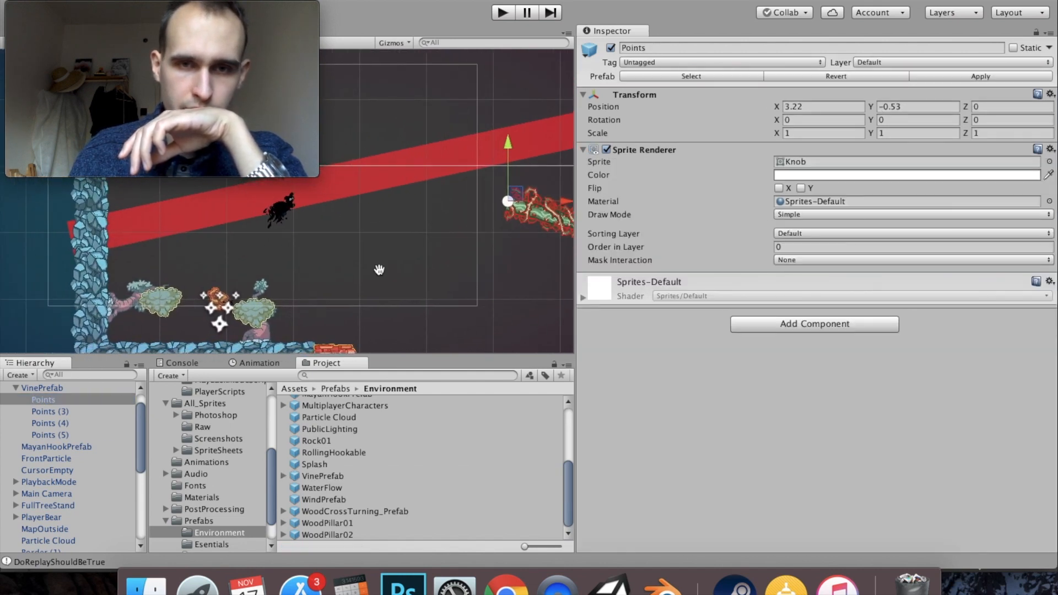
pyautogui.moveTo(518, 193); pyautogui.dragTo(125, 236)
pyautogui.moveTo(327, 226); pyautogui.dragTo(122, 255)
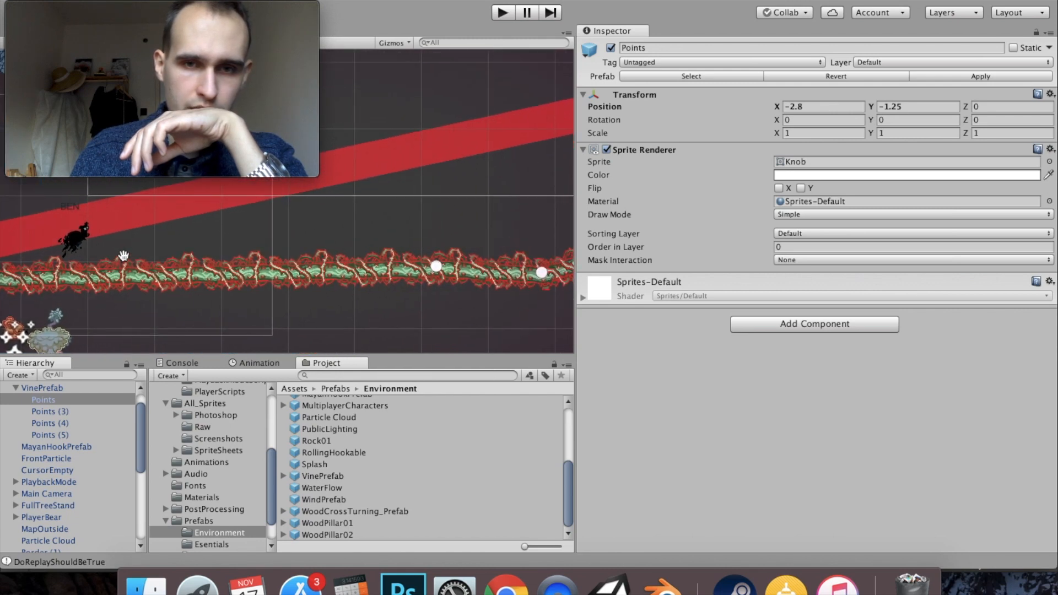
# - Move Points (3) to about X 1.61, Y -0.46 and Points (4) to about X 5.05, Y 0.52
pyautogui.click(66, 410)
pyautogui.moveTo(444, 259); pyautogui.dragTo(204, 223)
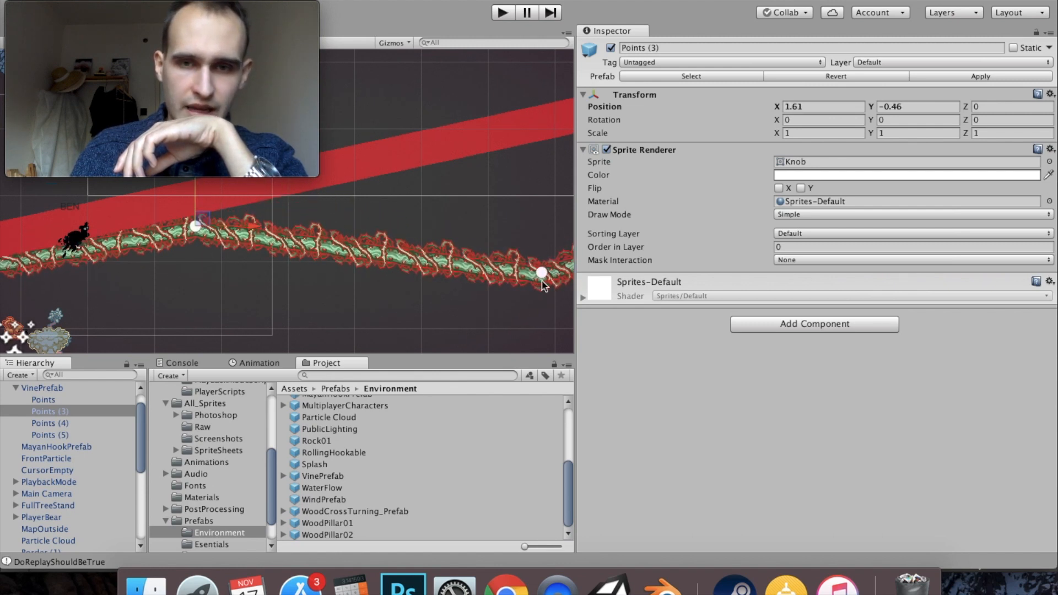
pyautogui.click(61, 423)
pyautogui.moveTo(550, 267); pyautogui.dragTo(197, 261)
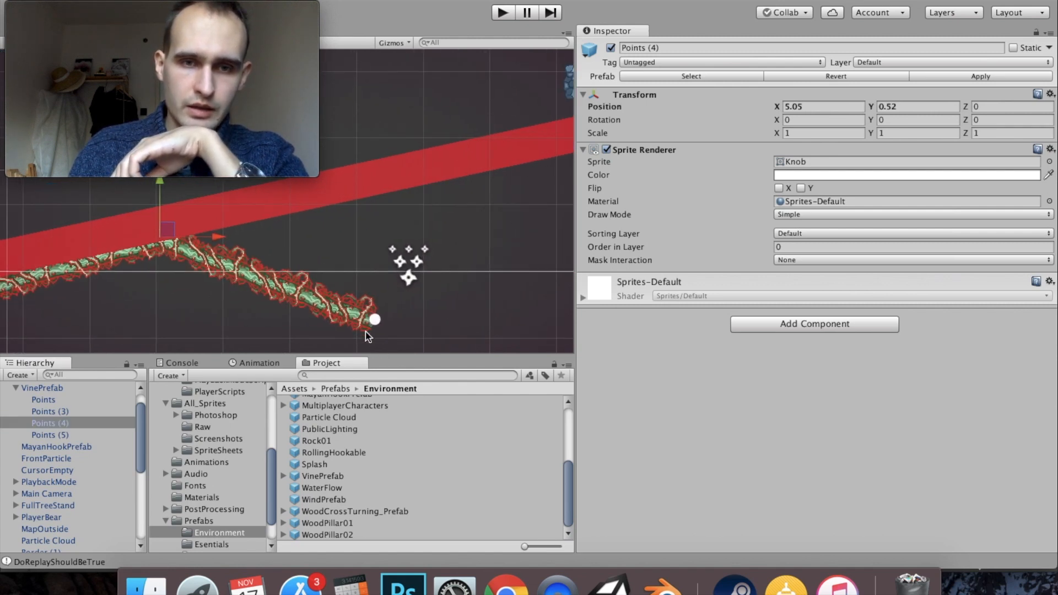
# - Move Points (5) to about X 8.46, Y 1.15 and add four duplicated points curving the vine to about X 14.97, Y 0.97
pyautogui.click(68, 431)
pyautogui.moveTo(387, 278); pyautogui.dragTo(580, 265)
pyautogui.press('super+d')
pyautogui.press('super+d')
pyautogui.press('super+d')
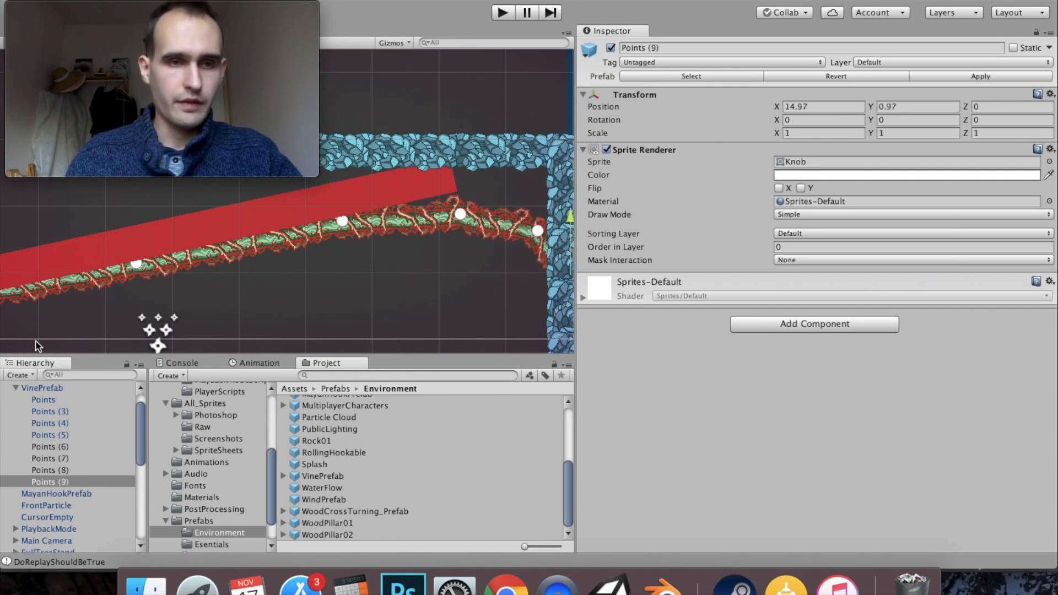
# - Set the tag of the VinePrefab object to trap
pyautogui.click(47, 387)
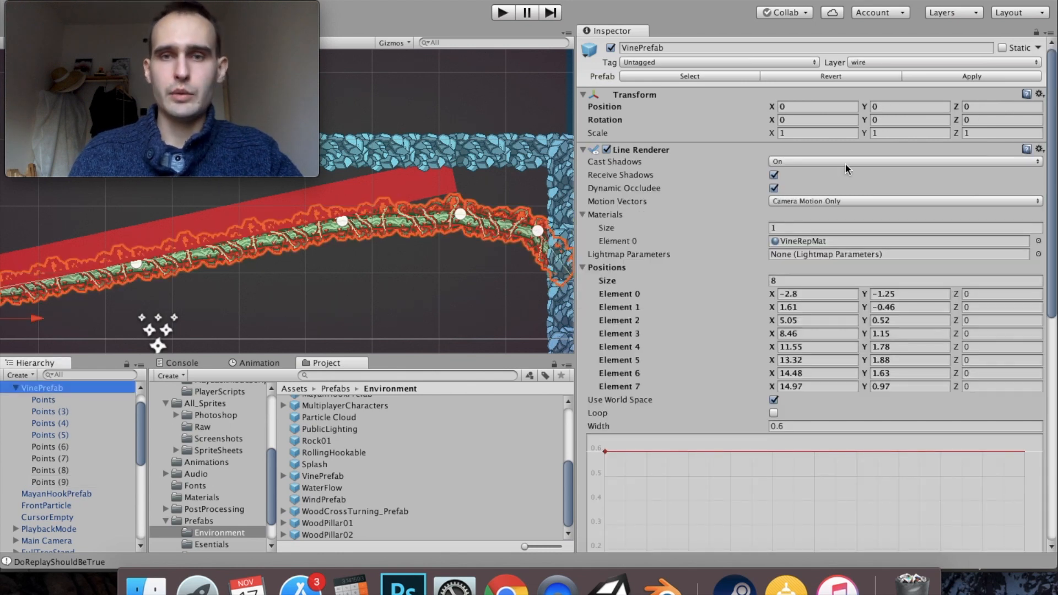
pyautogui.click(749, 65)
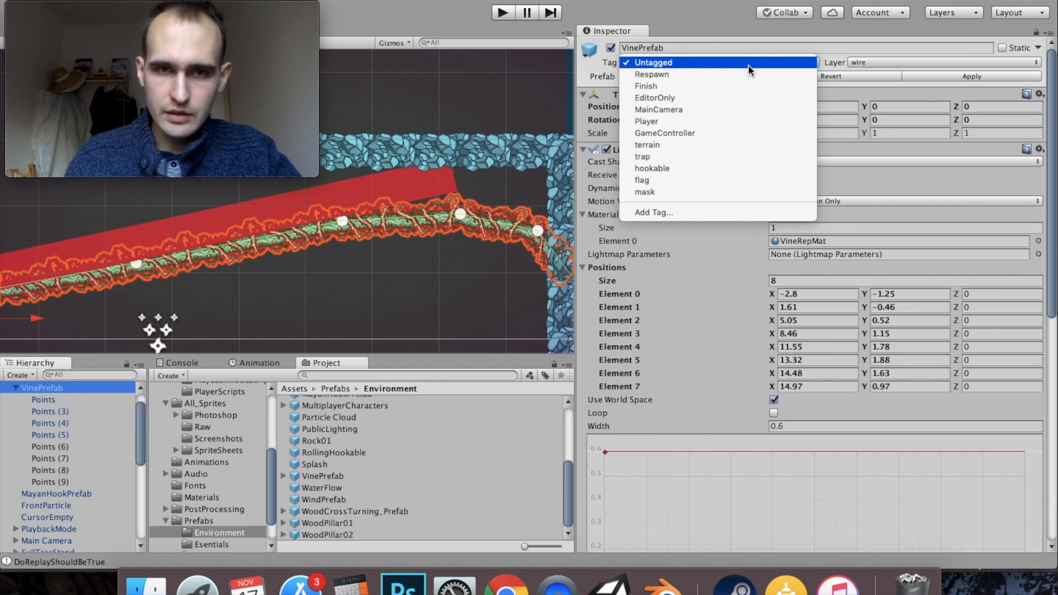
pyautogui.click(719, 157)
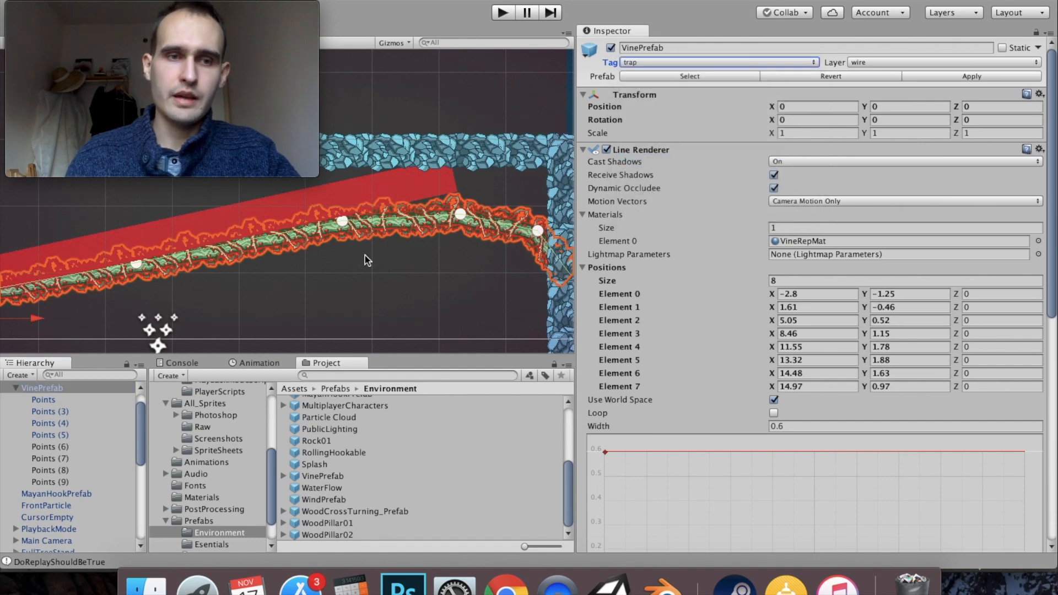
# - Offset the Edge Collider 2D of VinePrefab by X 0.58, with the Line Renderer settings collapsed
pyautogui.moveTo(364, 256); pyautogui.dragTo(444, 206)
pyautogui.scroll(-5, 312, 216)
pyautogui.moveTo(281, 229); pyautogui.dragTo(387, 200)
pyautogui.moveTo(317, 239); pyautogui.dragTo(355, 219)
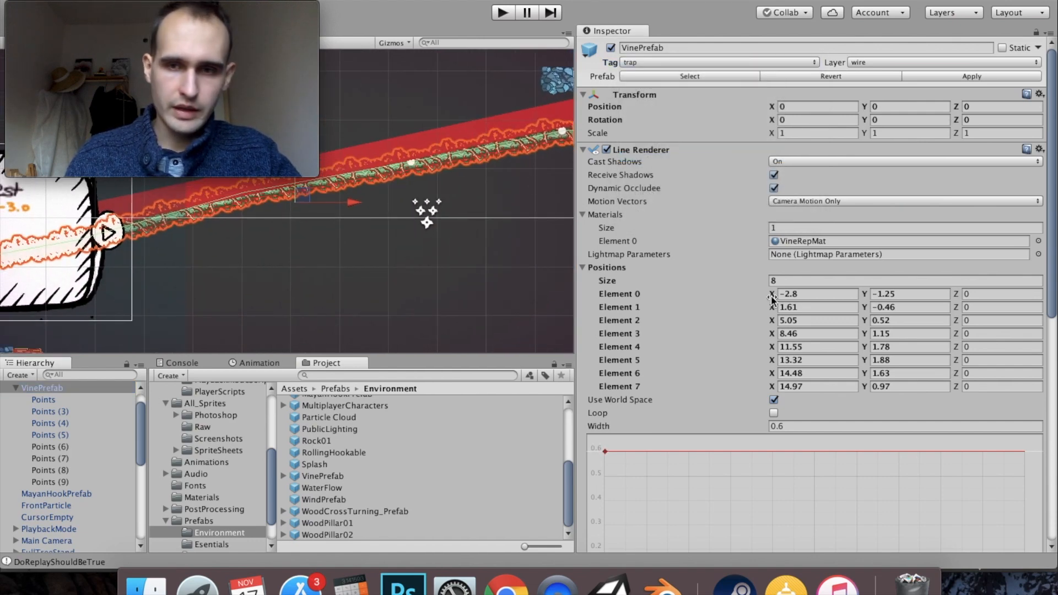
pyautogui.click(584, 150)
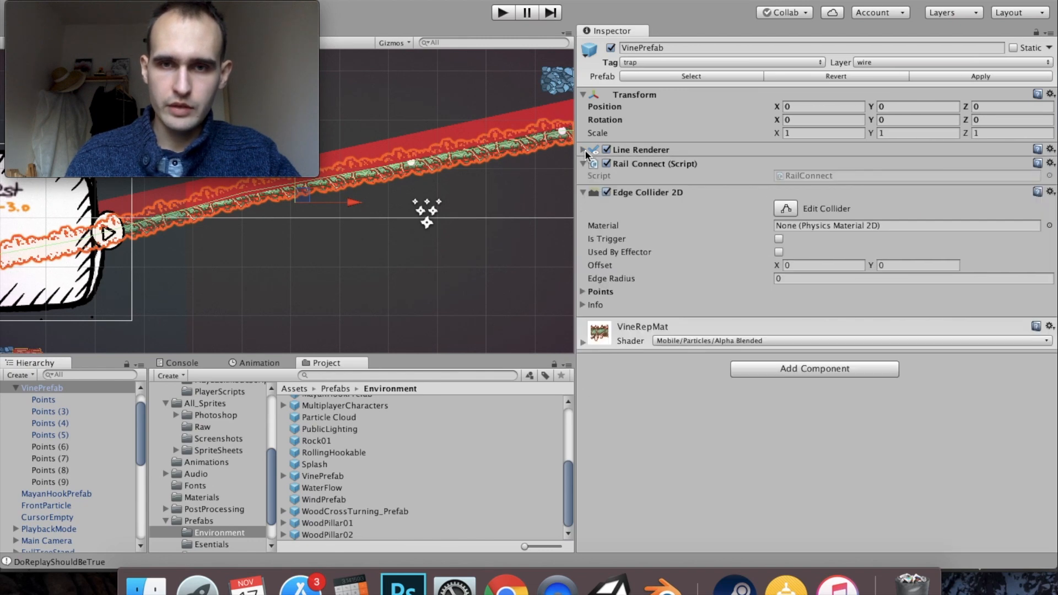
pyautogui.click(646, 194)
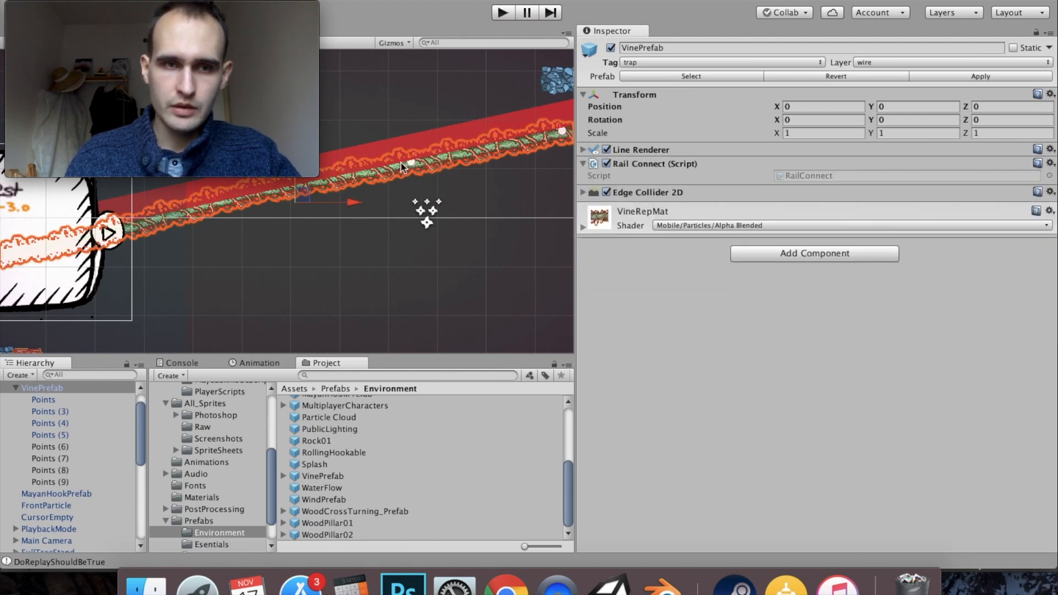
pyautogui.scroll(10, 403, 167)
pyautogui.moveTo(431, 278); pyautogui.dragTo(476, 199)
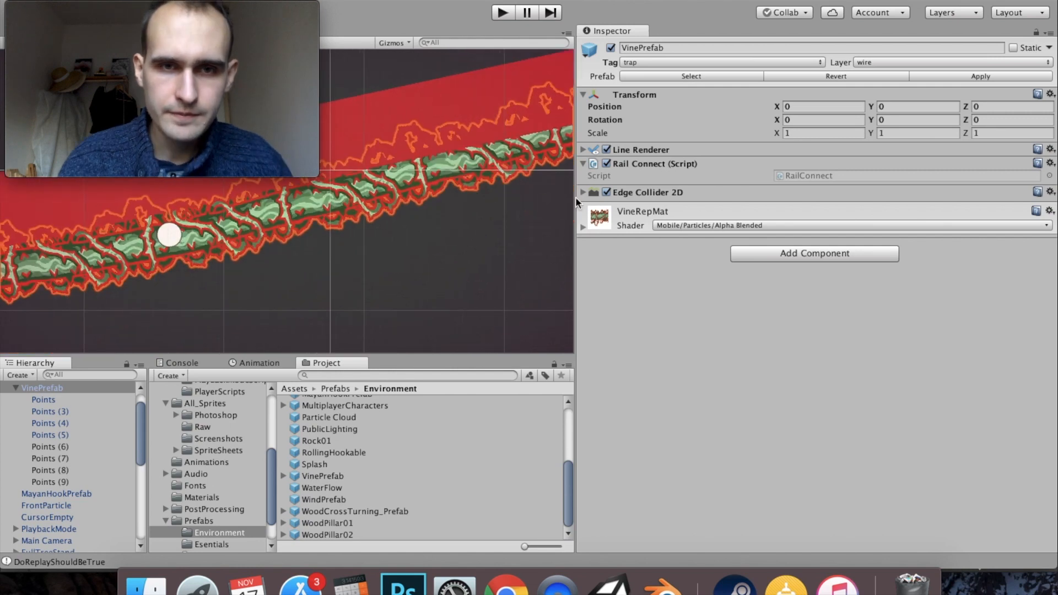
pyautogui.click(636, 193)
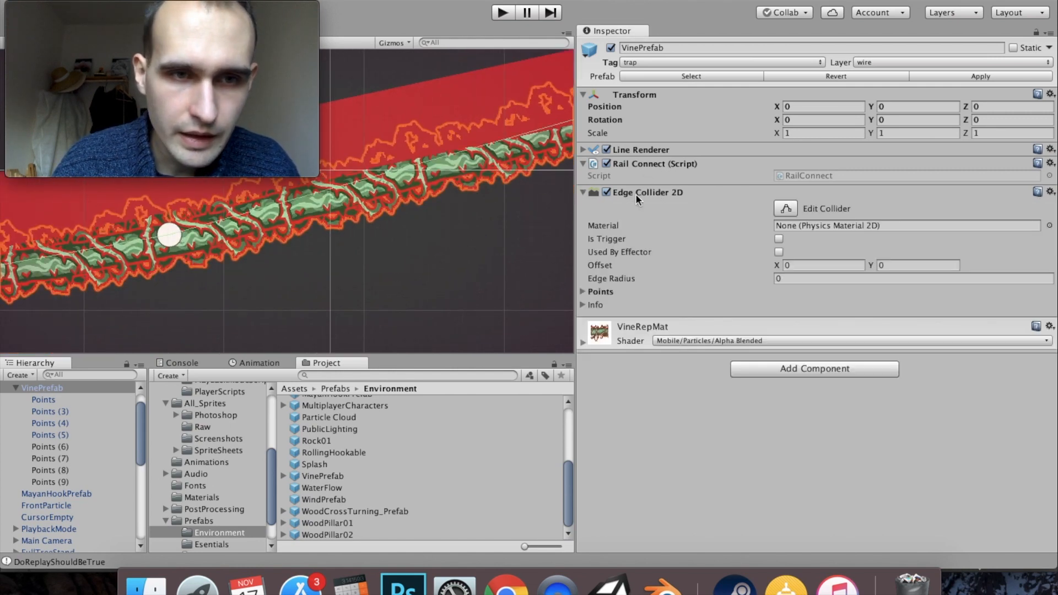
pyautogui.moveTo(398, 212); pyautogui.dragTo(495, 206)
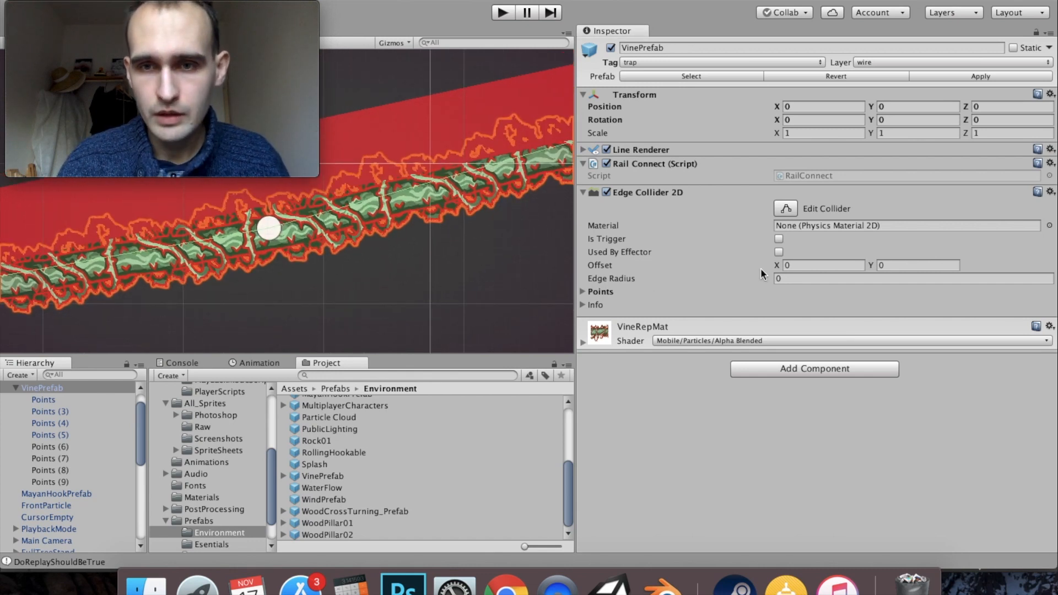
pyautogui.moveTo(773, 267); pyautogui.dragTo(778, 269)
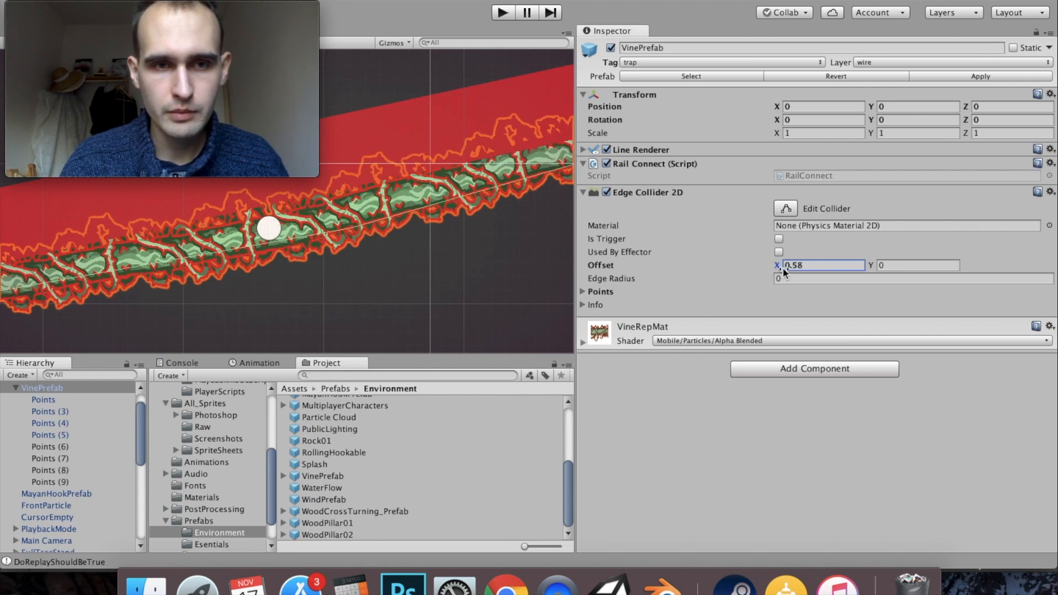
# - Examine how the shifted collider line runs relative to the vine artwork, following it back to the vine's start
pyautogui.scroll(-5, 300, 216)
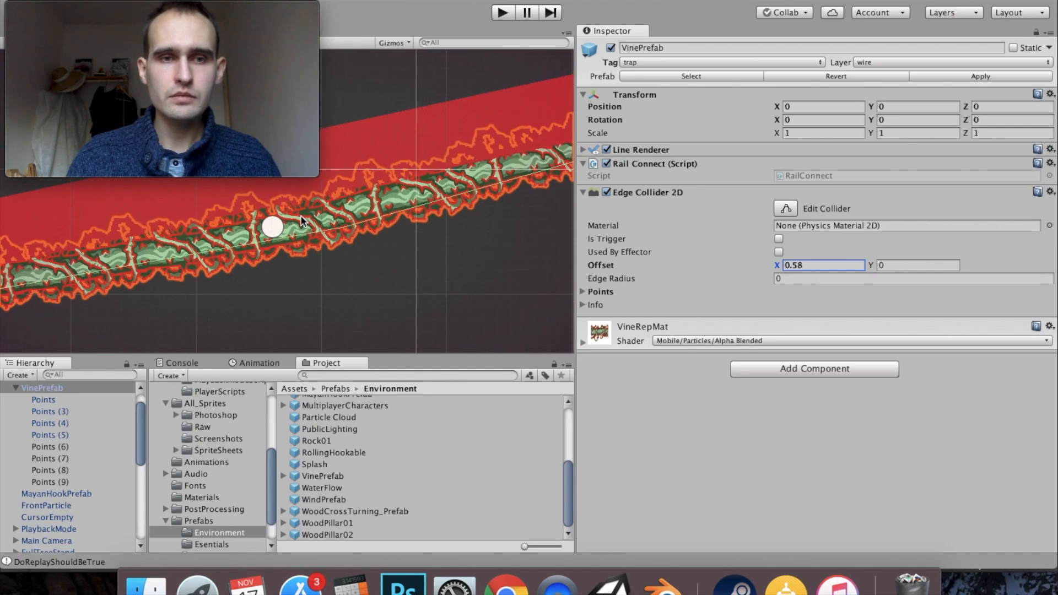
pyautogui.moveTo(261, 282); pyautogui.dragTo(262, 258)
pyautogui.scroll(-2, 379, 212)
pyautogui.moveTo(455, 205); pyautogui.dragTo(296, 234)
pyautogui.scroll(-1, 412, 233)
pyautogui.moveTo(465, 235); pyautogui.dragTo(414, 215)
pyautogui.scroll(-3, 300, 216)
pyautogui.scroll(-3, 328, 217)
pyautogui.moveTo(242, 267); pyautogui.dragTo(332, 287)
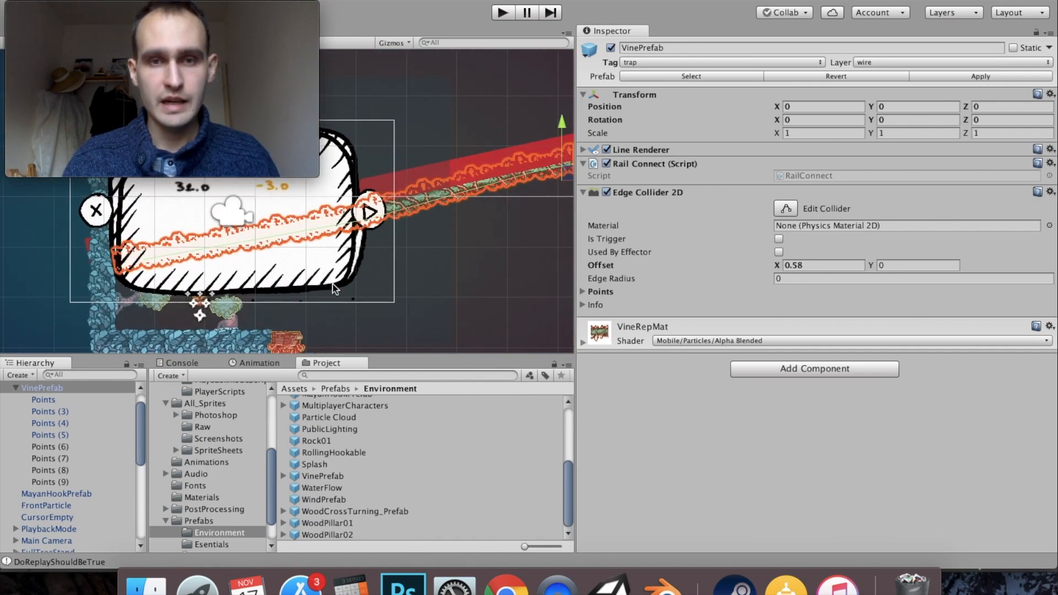
# - Disable the Sprite Renderer on all of the vine's point objects, from Points through Points (9)
pyautogui.click(17, 399)
pyautogui.moveTo(470, 215); pyautogui.dragTo(306, 250)
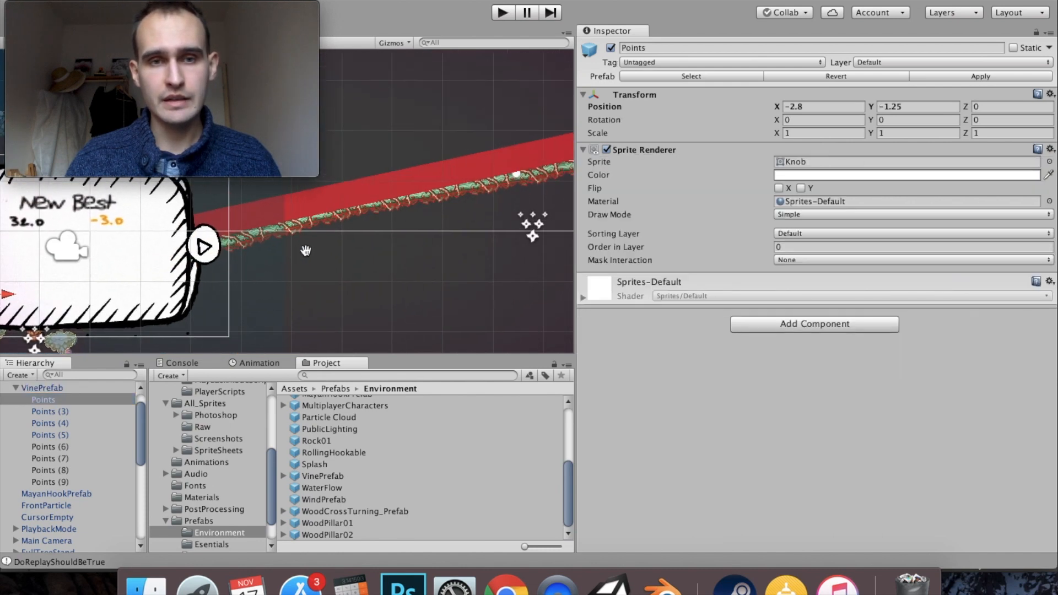
pyautogui.keyDown('shift'); pyautogui.click(52, 480); pyautogui.keyUp('shift')
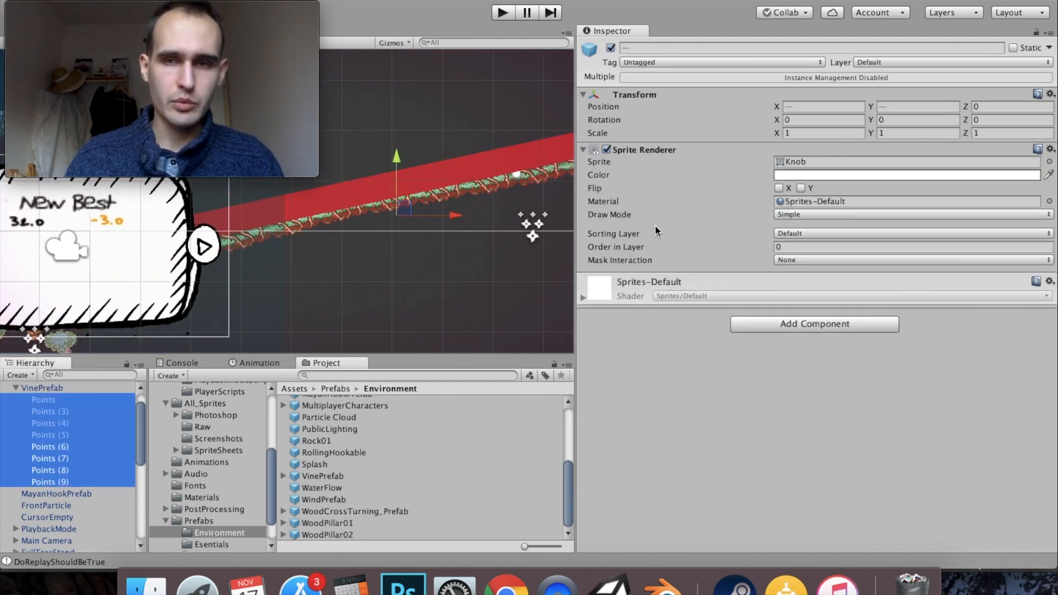
pyautogui.click(607, 150)
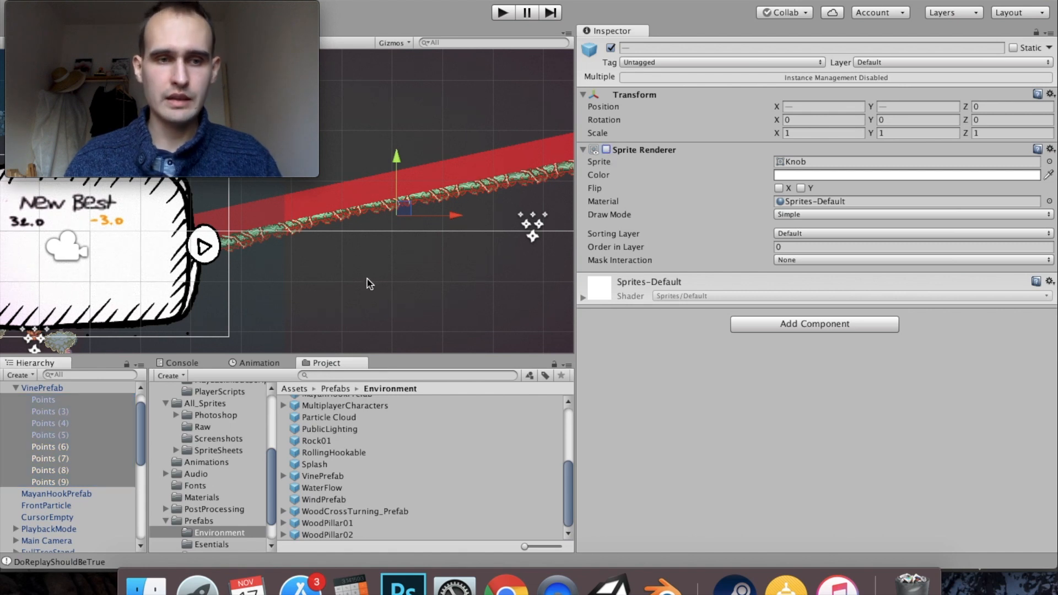
# - Update the VinePrefab asset in the Environment prefabs folder with the edited vine from the scene
pyautogui.click(17, 387)
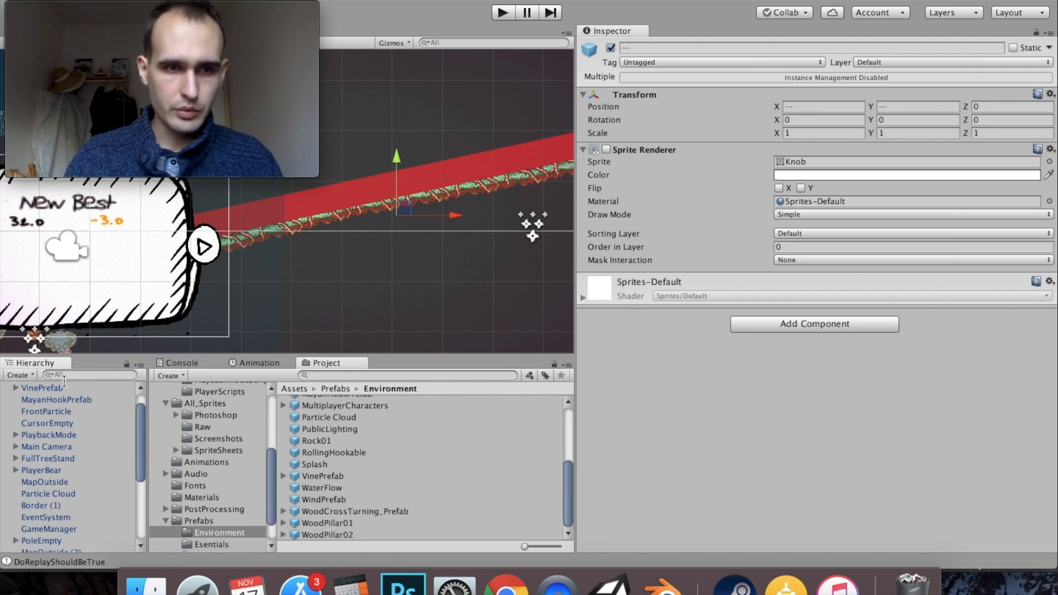
pyautogui.scroll(2, 68, 449)
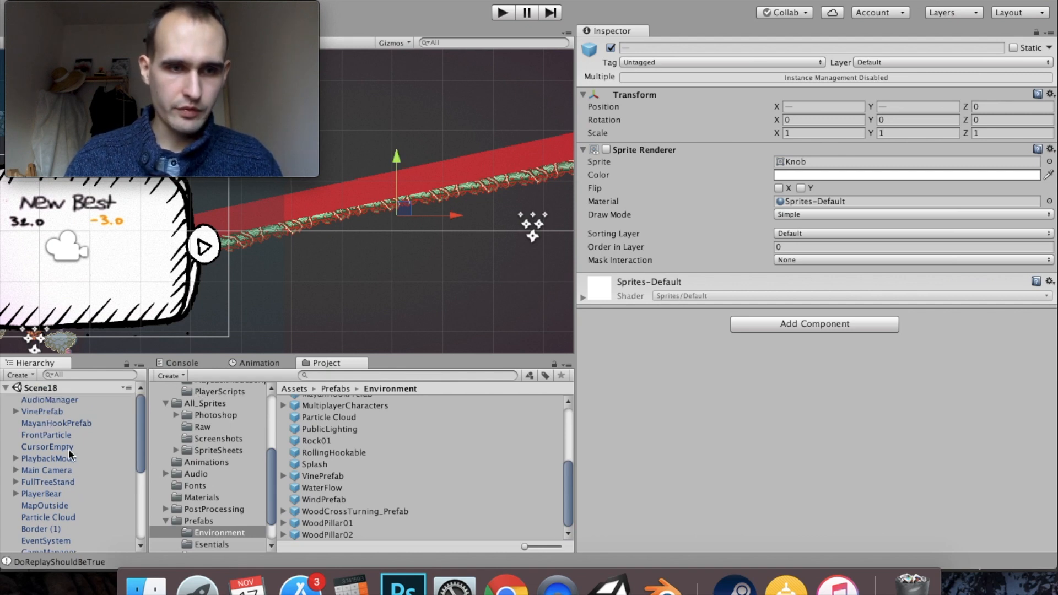
pyautogui.click(50, 411)
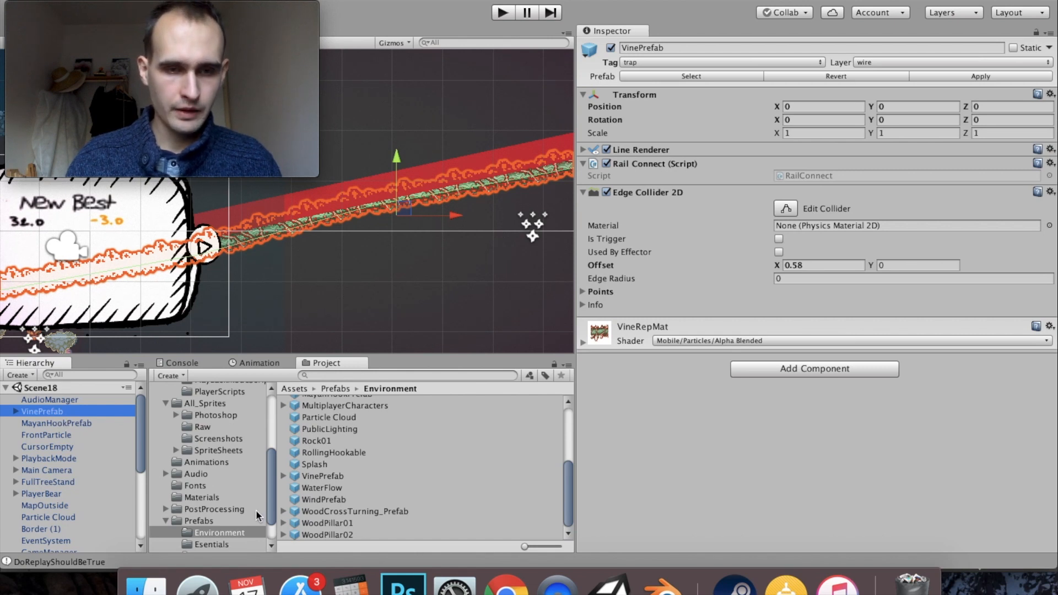
pyautogui.scroll(-1, 242, 514)
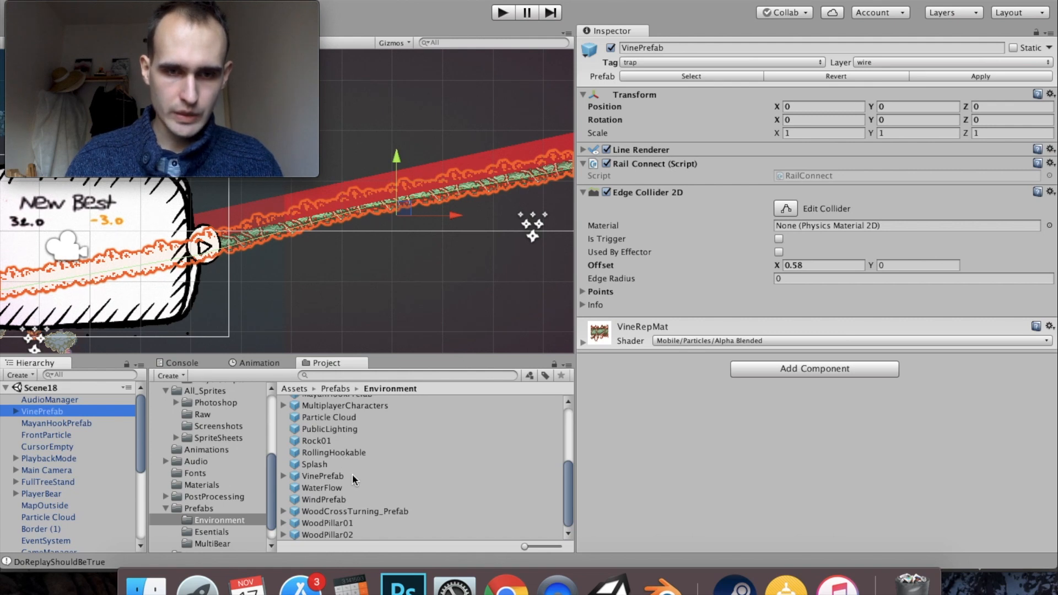
pyautogui.moveTo(26, 414); pyautogui.dragTo(337, 481)
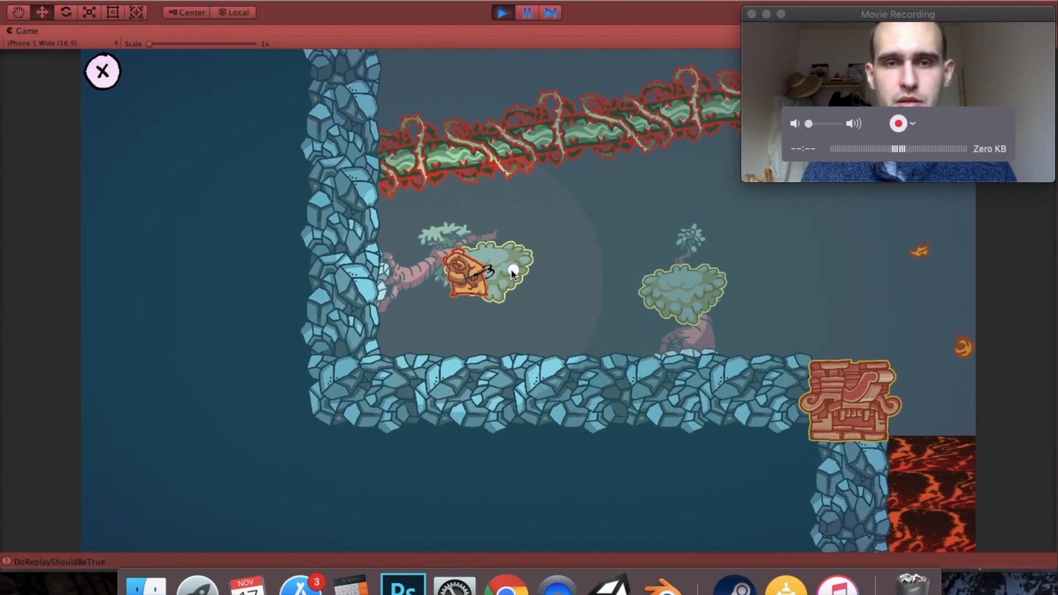
# - Play-test the level by hooking and swinging the bear around the vine trap and the other platforms, and stop play mode
pyautogui.click(581, 255)
pyautogui.click(561, 249)
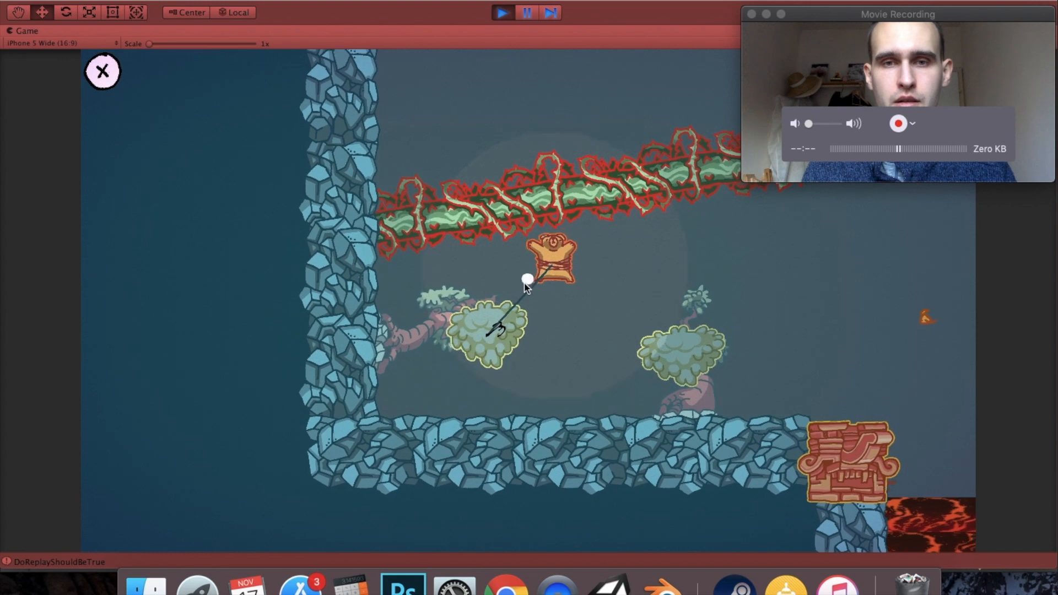
pyautogui.click(519, 277)
pyautogui.click(517, 306)
pyautogui.click(487, 315)
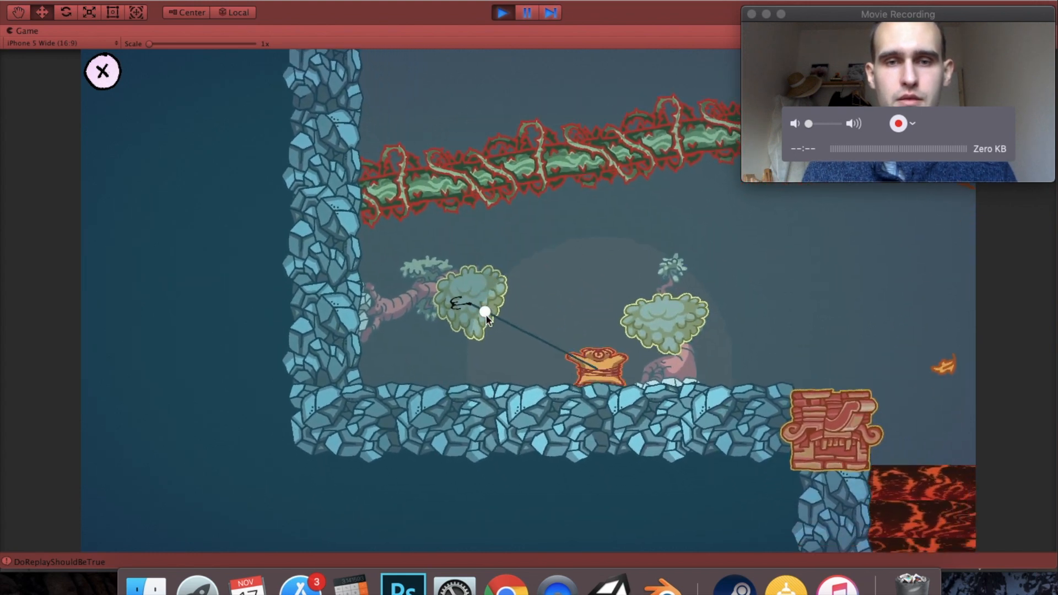
pyautogui.click(786, 287)
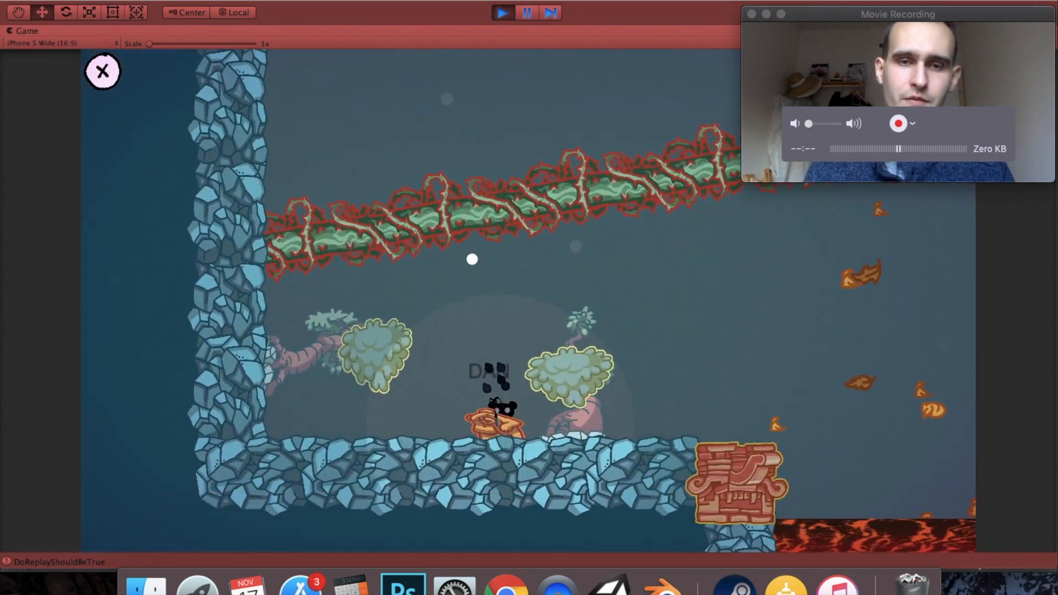
pyautogui.click(592, 263)
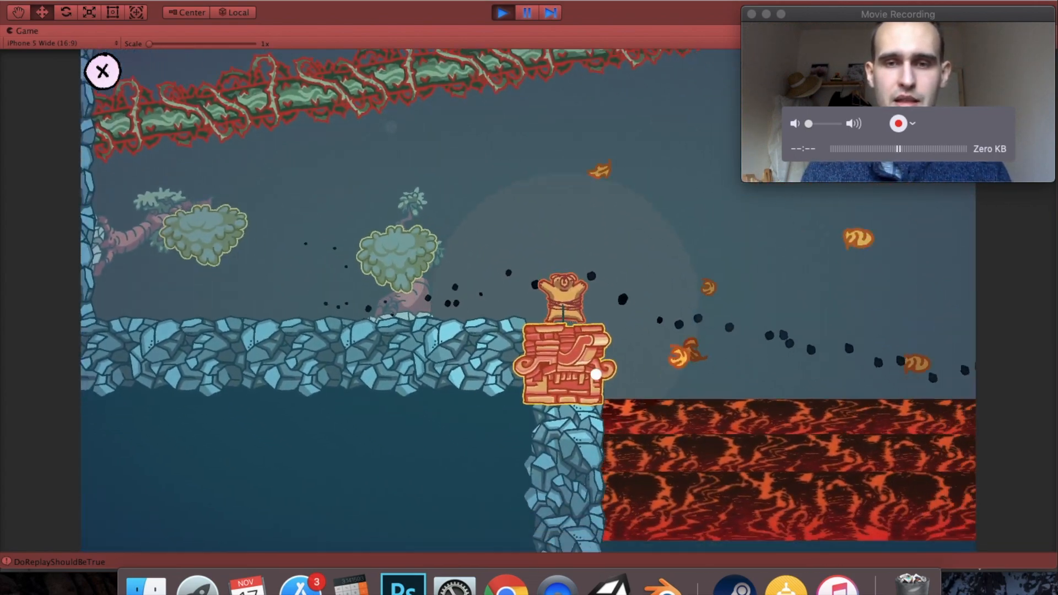
pyautogui.click(378, 229)
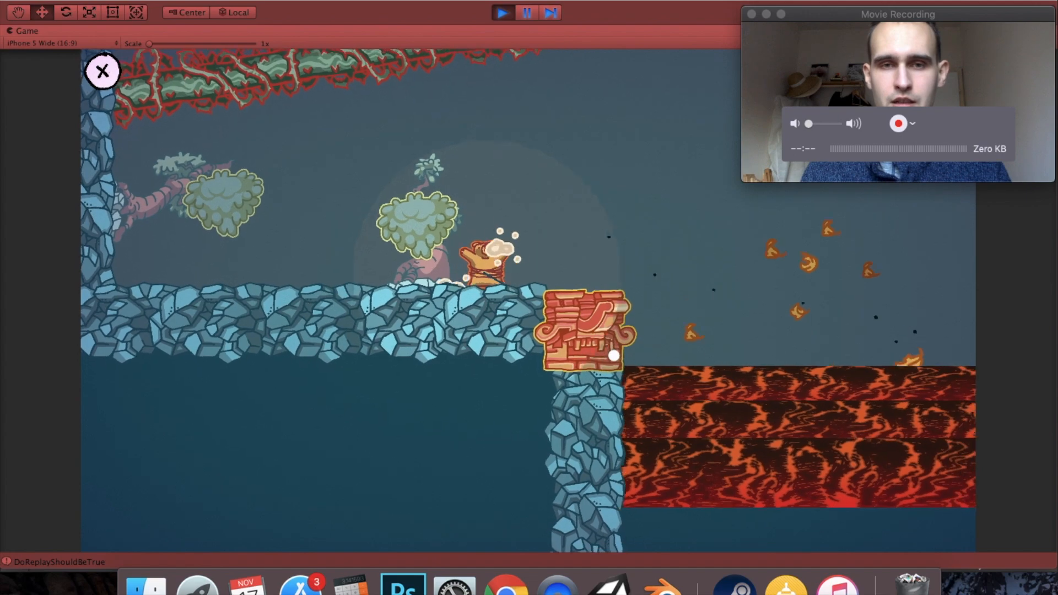
pyautogui.click(613, 355)
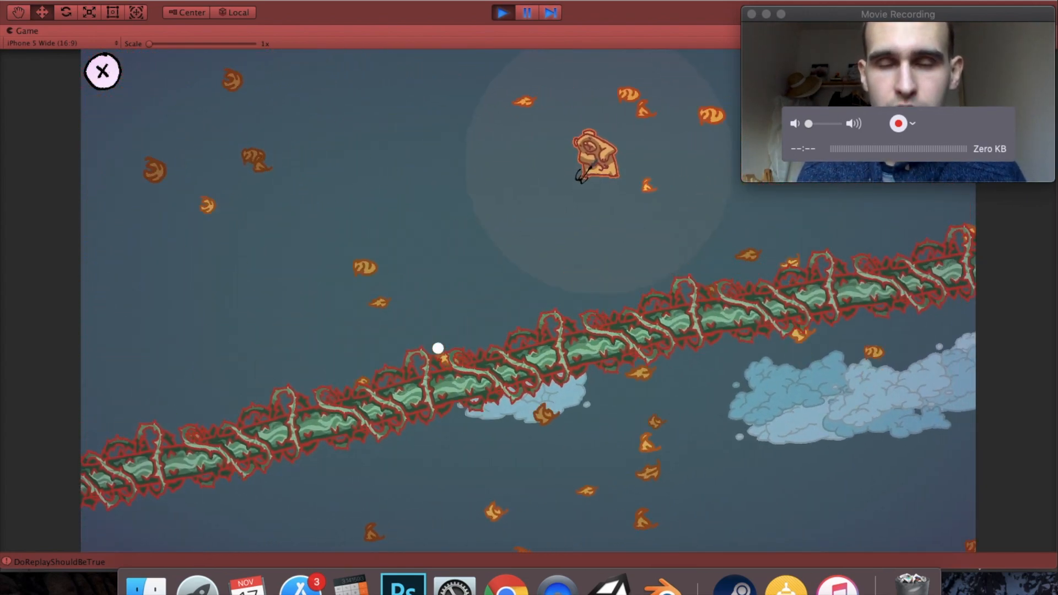
pyautogui.click(499, 13)
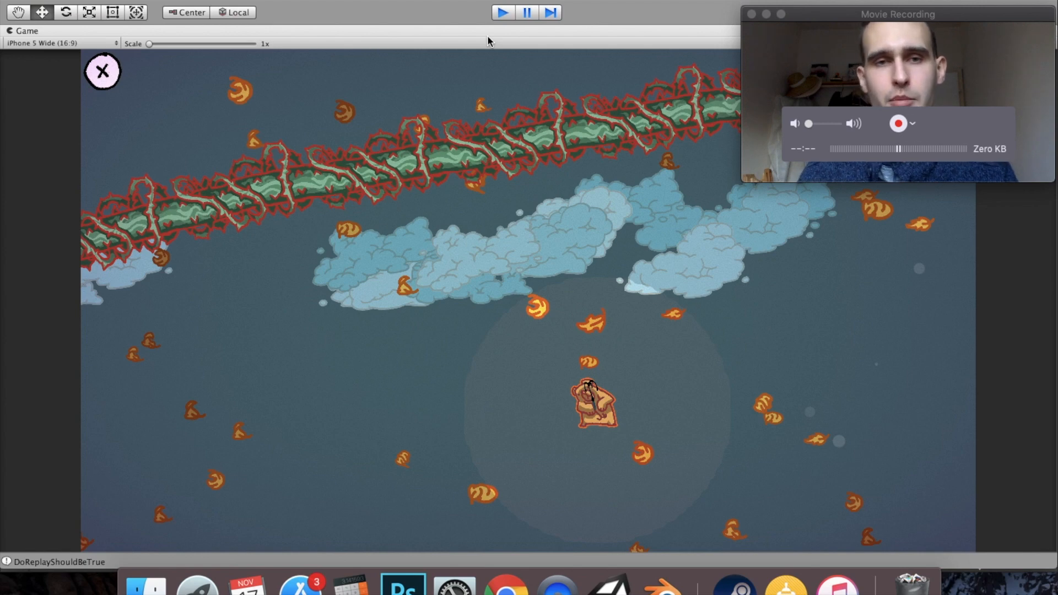
pyautogui.press('super+p')
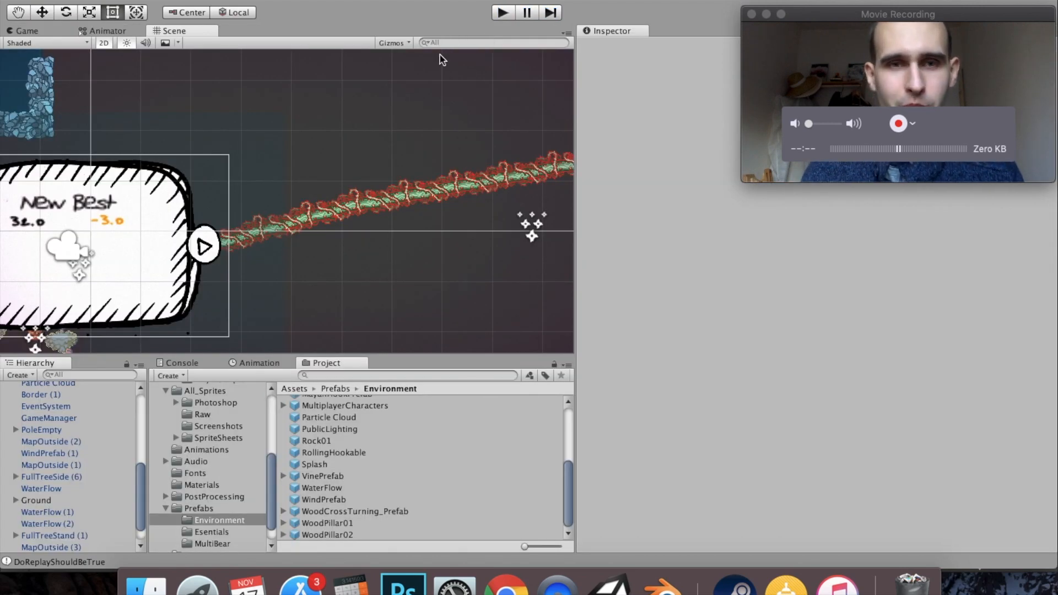
# - Set the layer of VinePrefab to Default for this object only and update its prefab asset in the Environment folder
pyautogui.scroll(10, 47, 415)
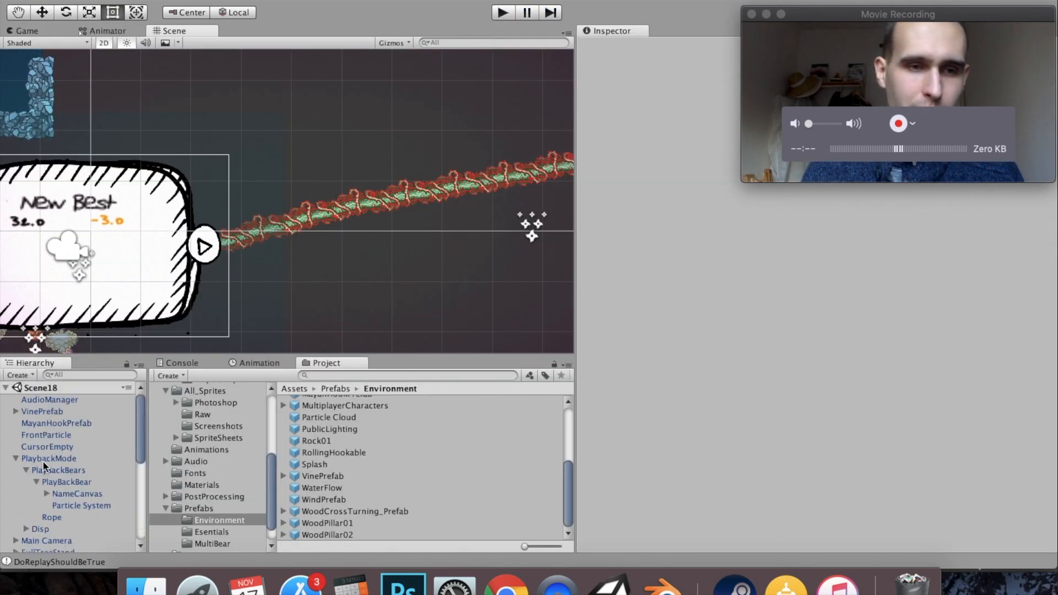
pyautogui.click(44, 457)
pyautogui.click(49, 412)
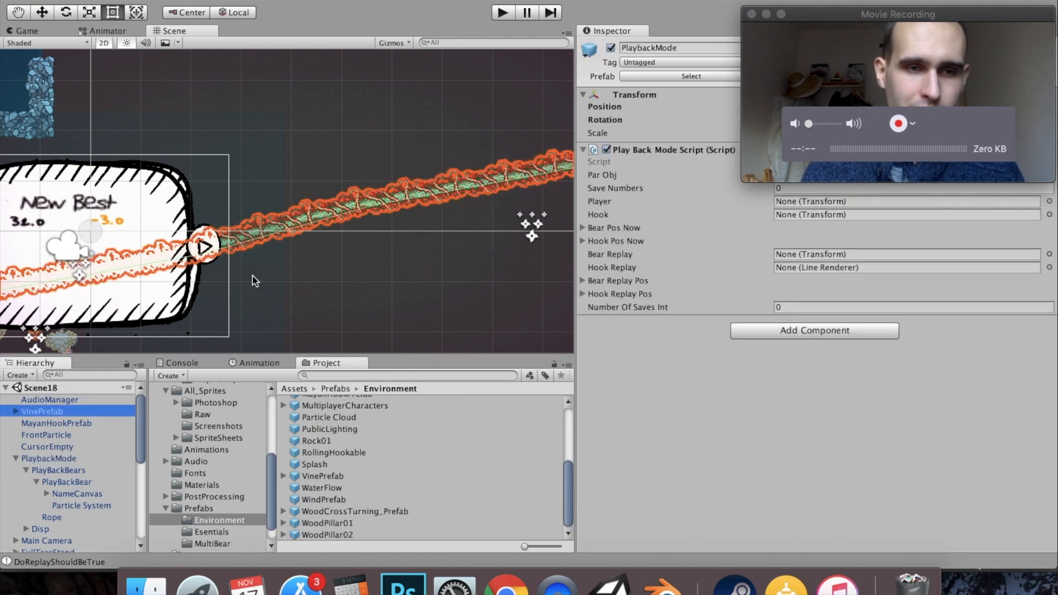
pyautogui.moveTo(1016, 39); pyautogui.dragTo(288, 39)
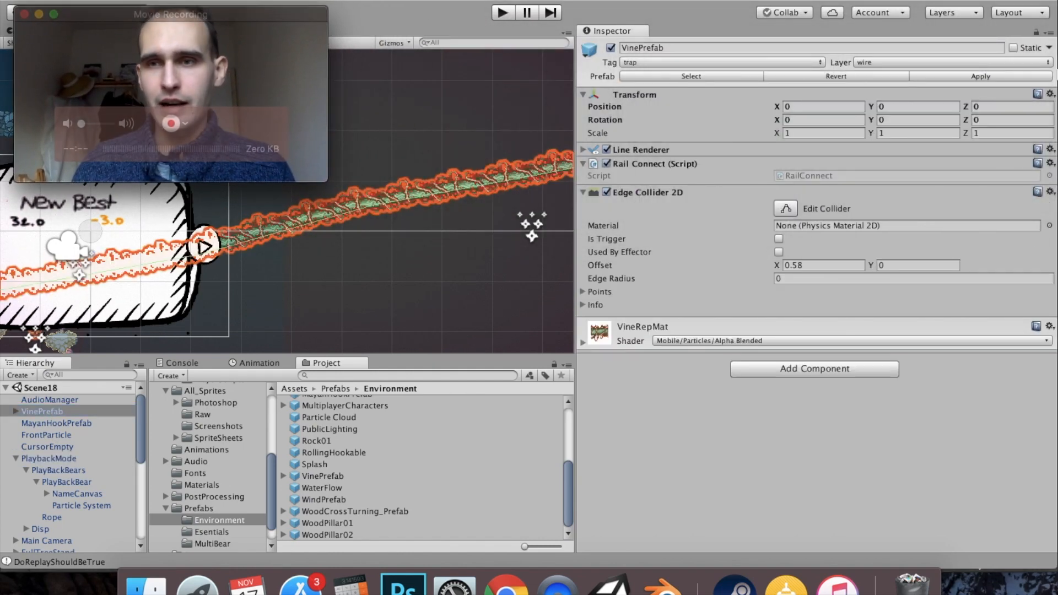
pyautogui.click(916, 64)
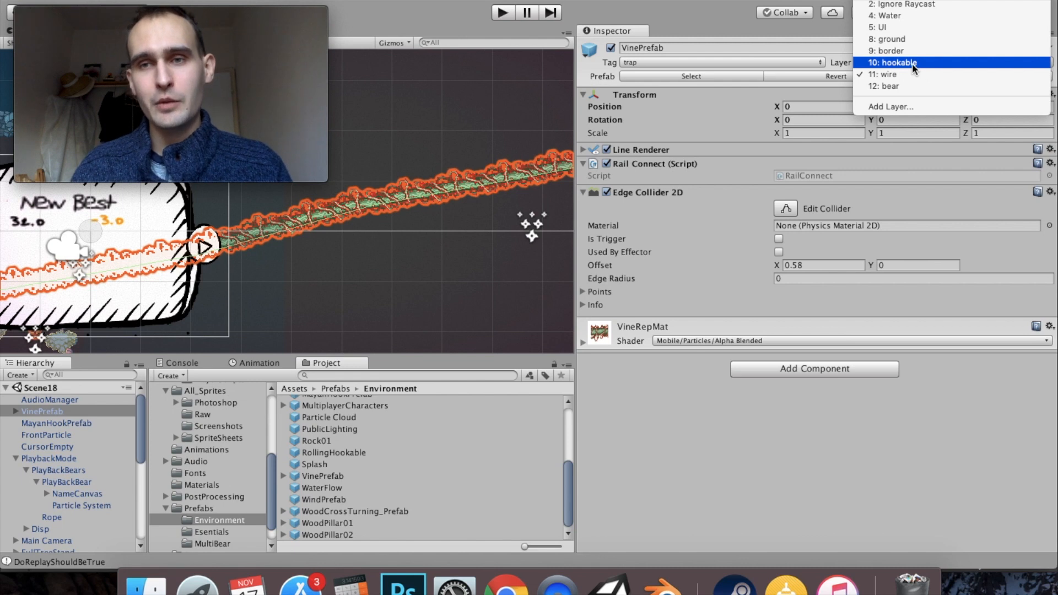
pyautogui.click(913, 0)
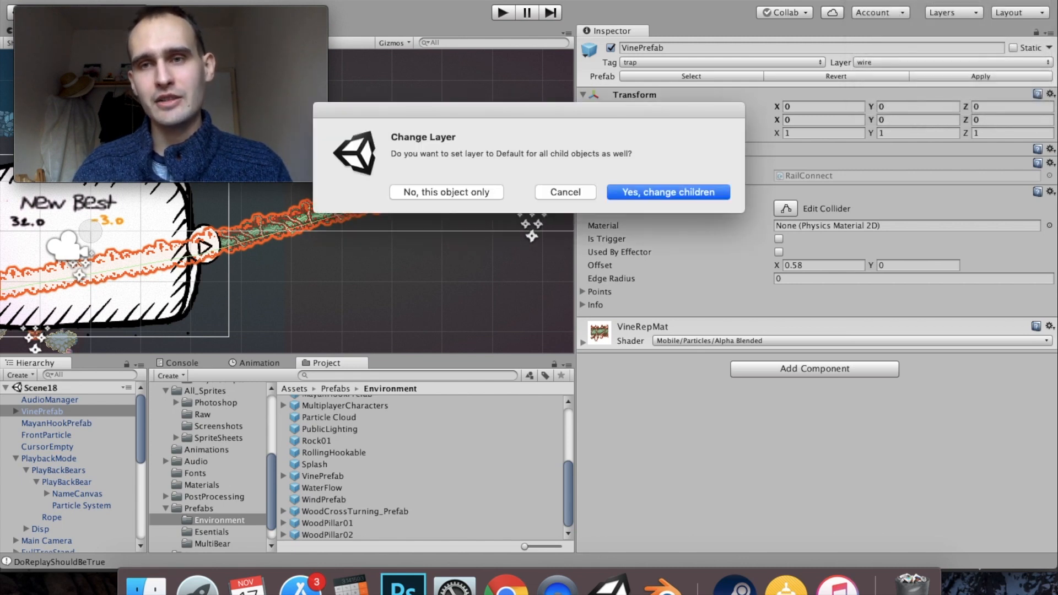
pyautogui.click(472, 193)
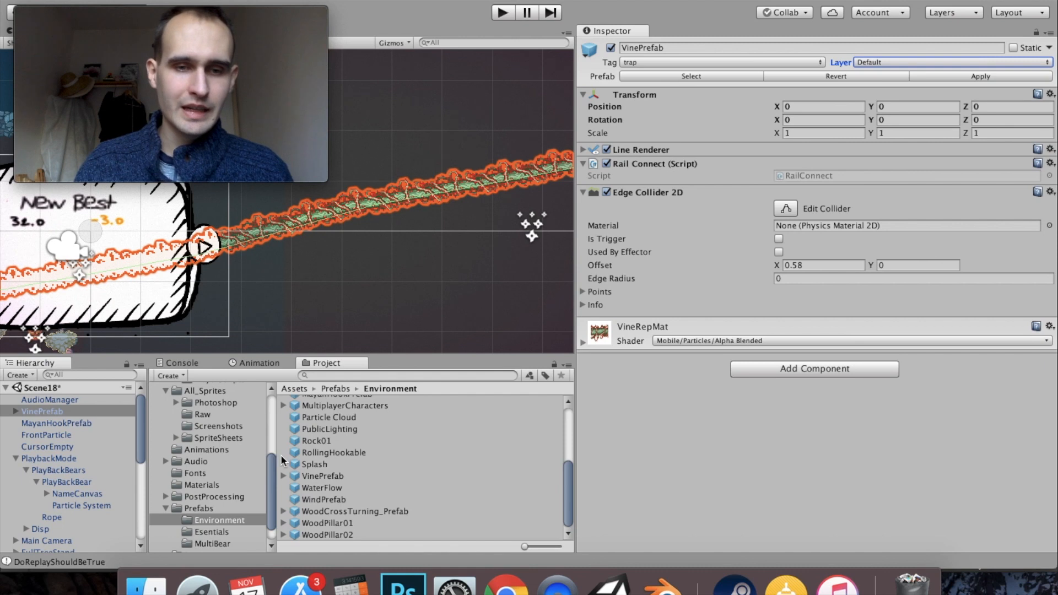
pyautogui.moveTo(47, 408); pyautogui.dragTo(321, 473)
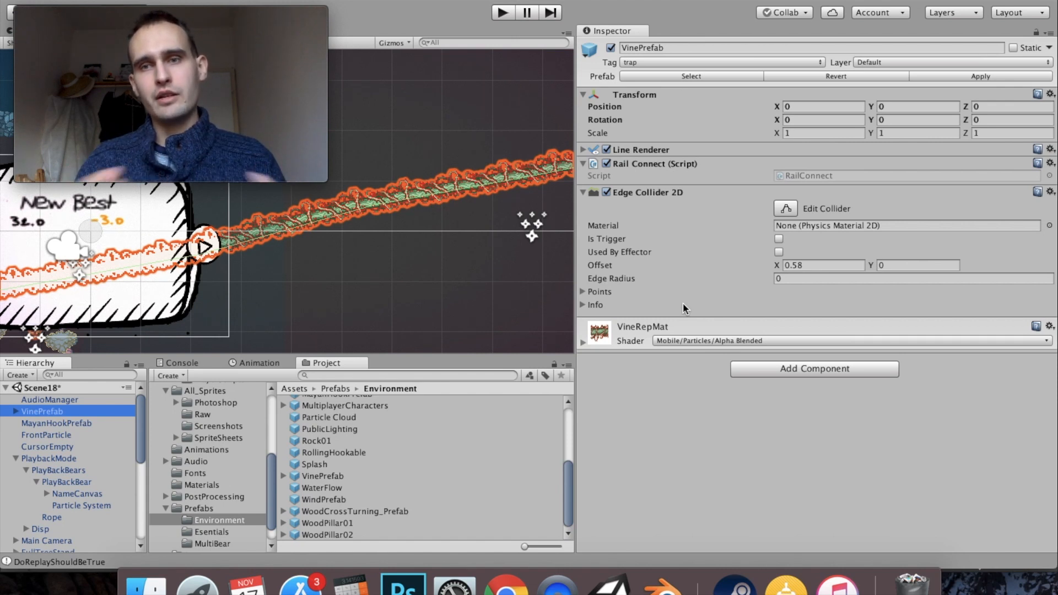
# - Check the layers available for VinePrefab and start another play-test of the level
pyautogui.click(963, 59)
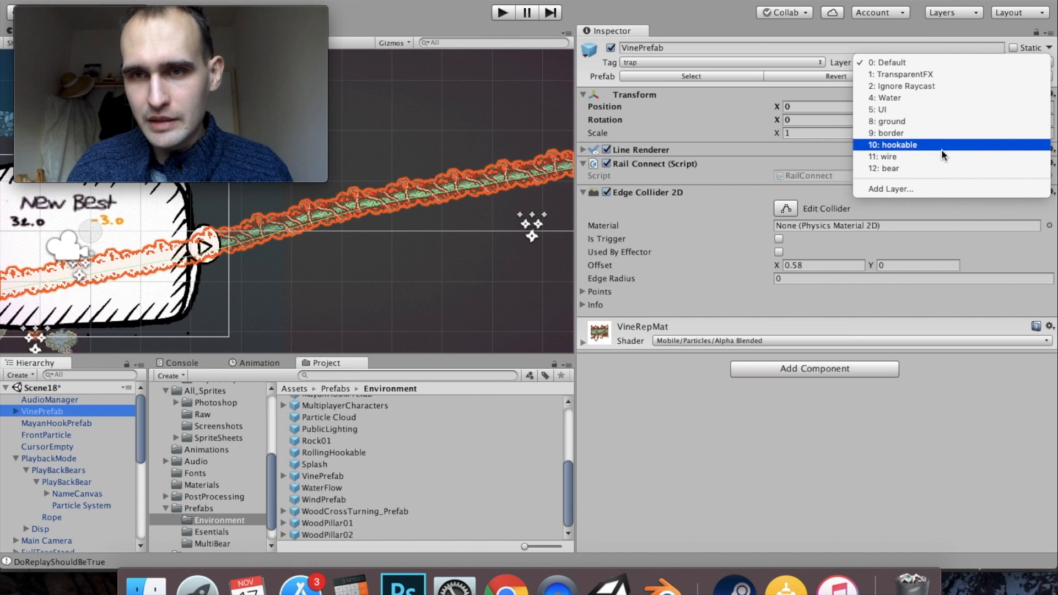
pyautogui.click(833, 40)
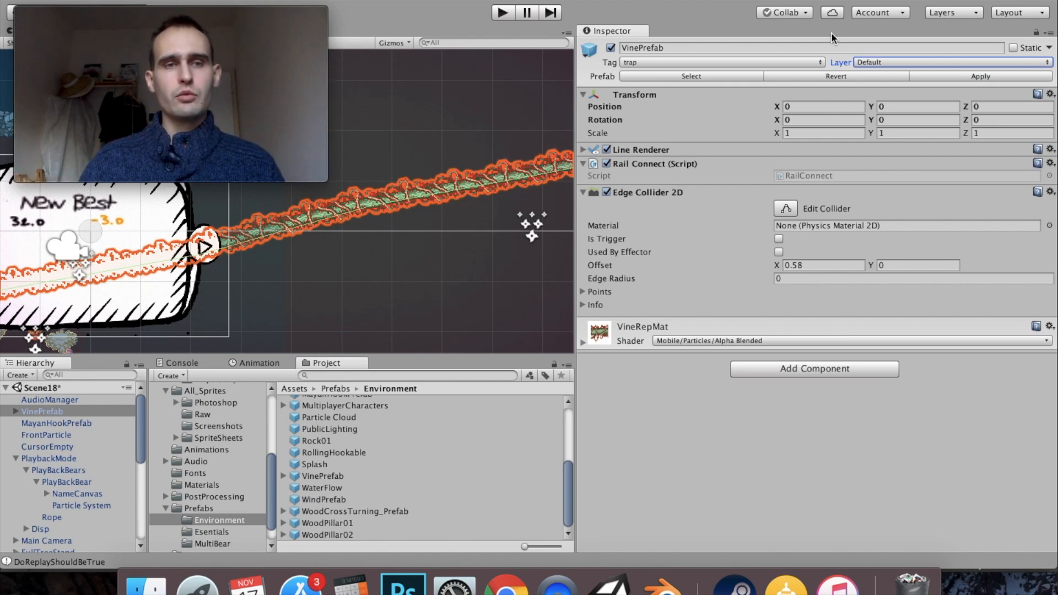
pyautogui.moveTo(239, 13); pyautogui.dragTo(966, 14)
pyautogui.click(511, 11)
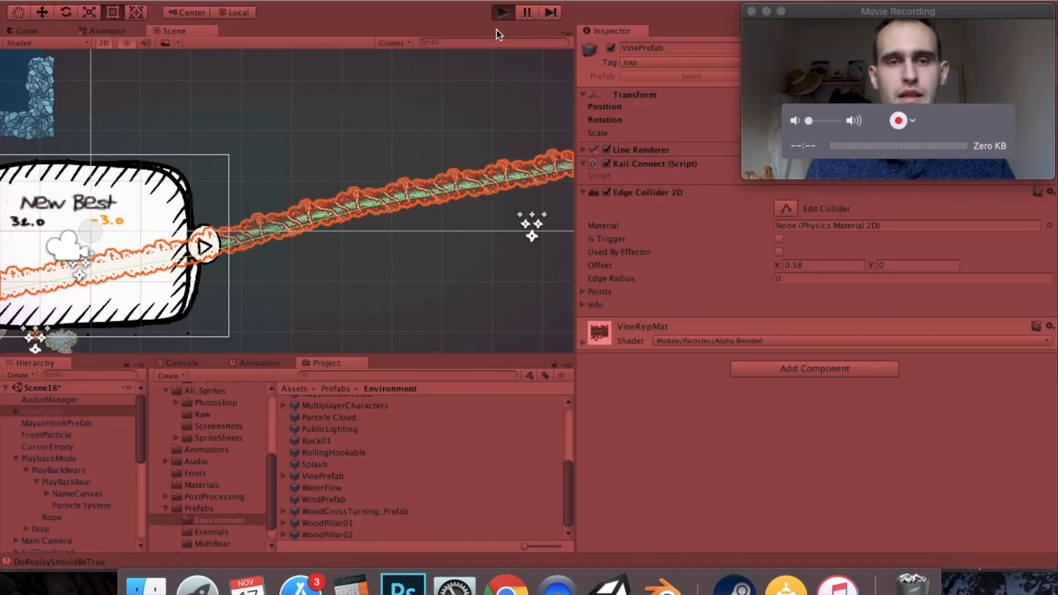
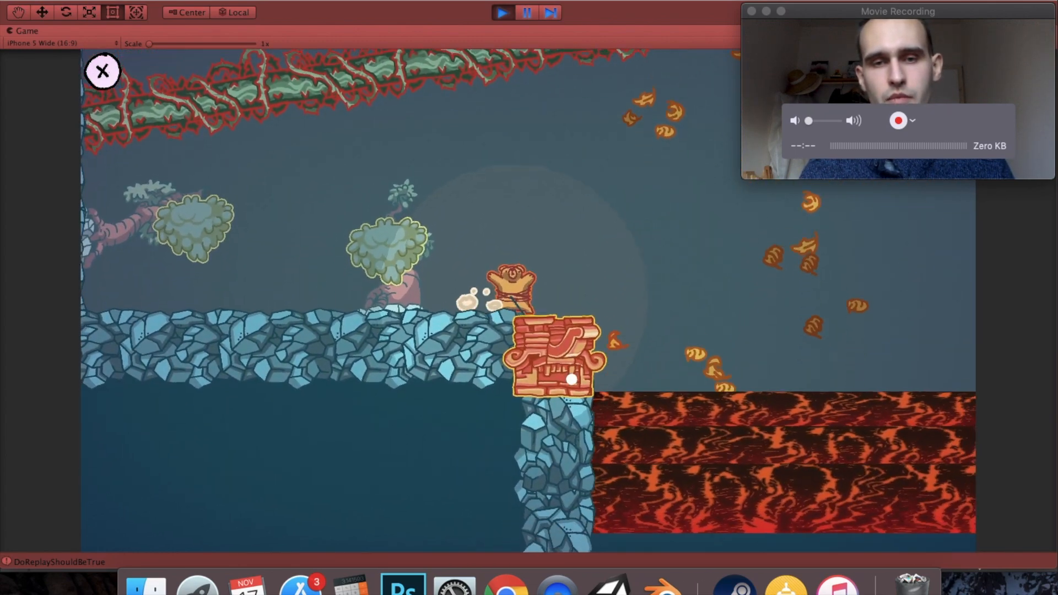
# - Play-test the level by hooking the bear onto the bushes and swinging it toward the lava and vine trap, and stop play mode
pyautogui.click(355, 248)
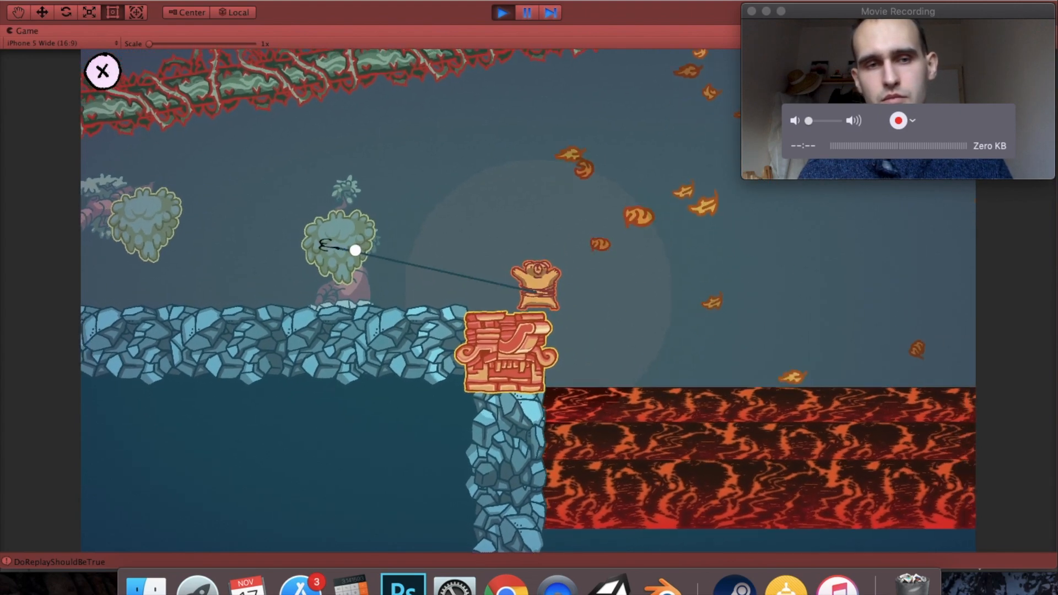
pyautogui.click(594, 350)
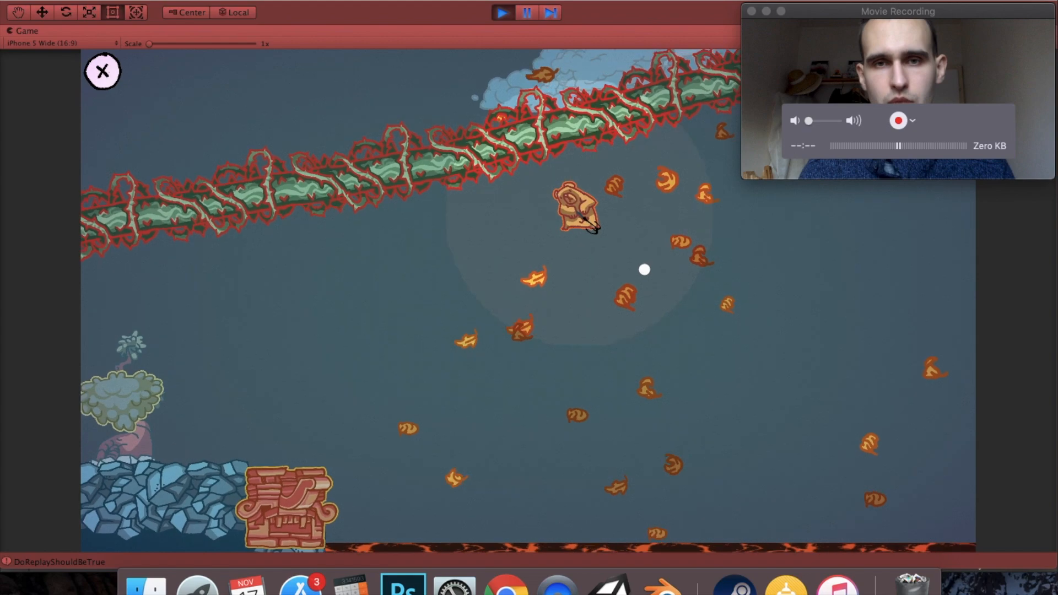
pyautogui.click(399, 230)
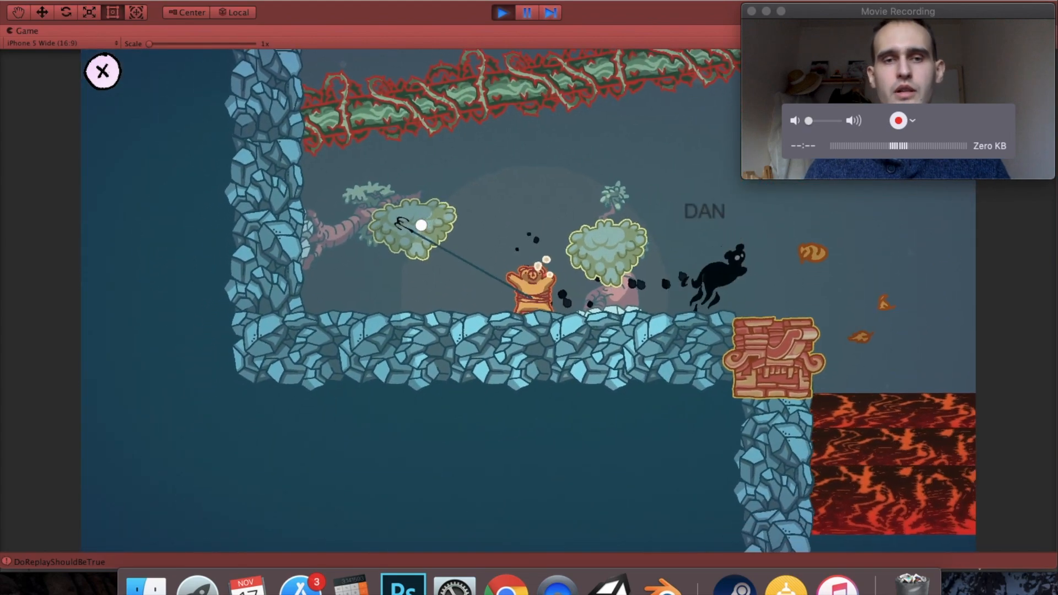
pyautogui.click(857, 376)
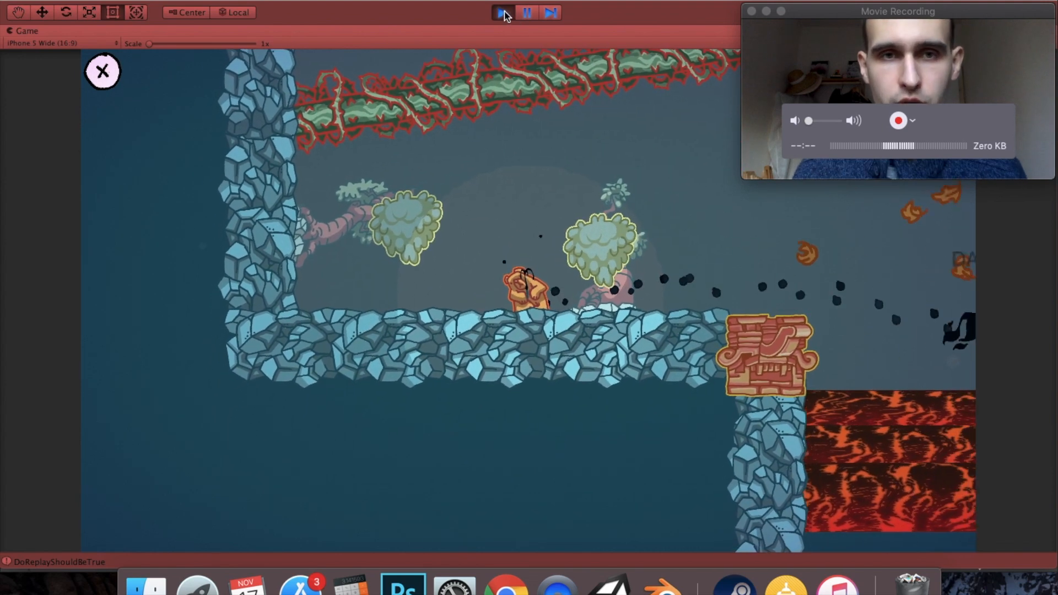
pyautogui.click(502, 12)
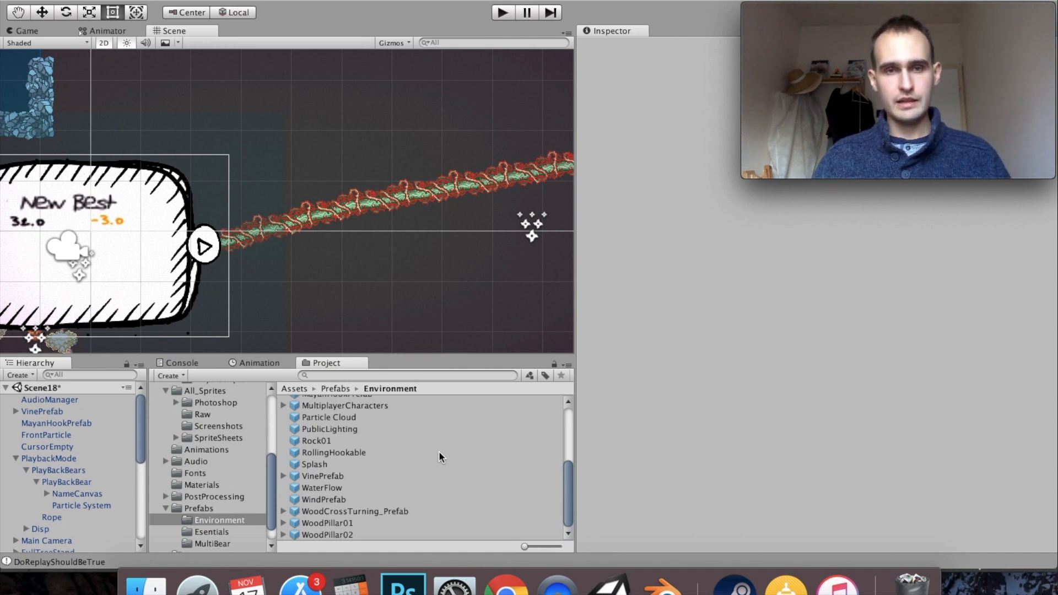
# - Switch to Photoshop, view the skull-jaw trap sketch in 001 3.JPG, and return to Unity
pyautogui.click(400, 588)
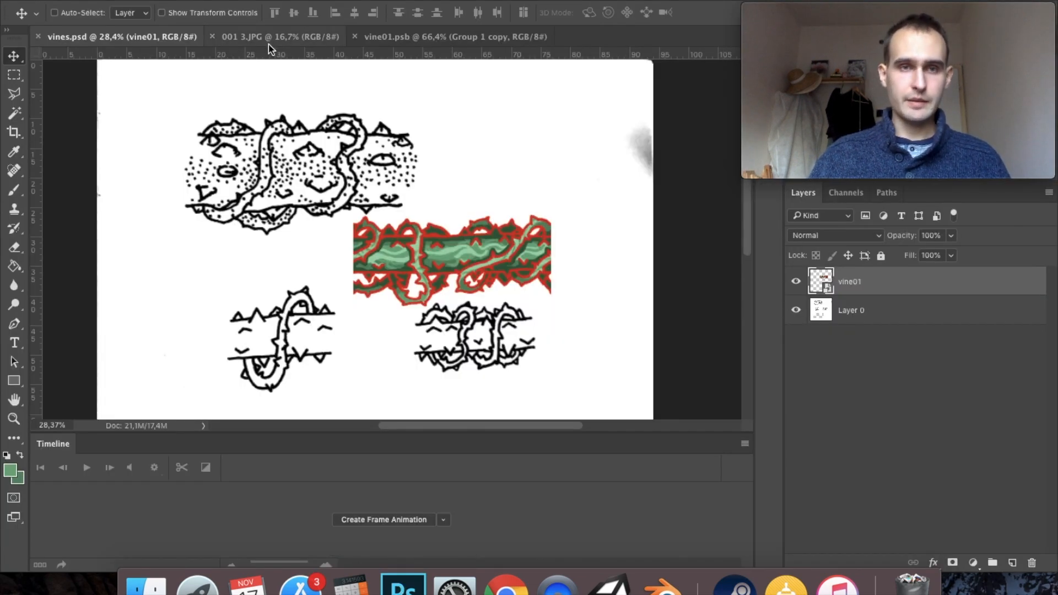
pyautogui.click(270, 44)
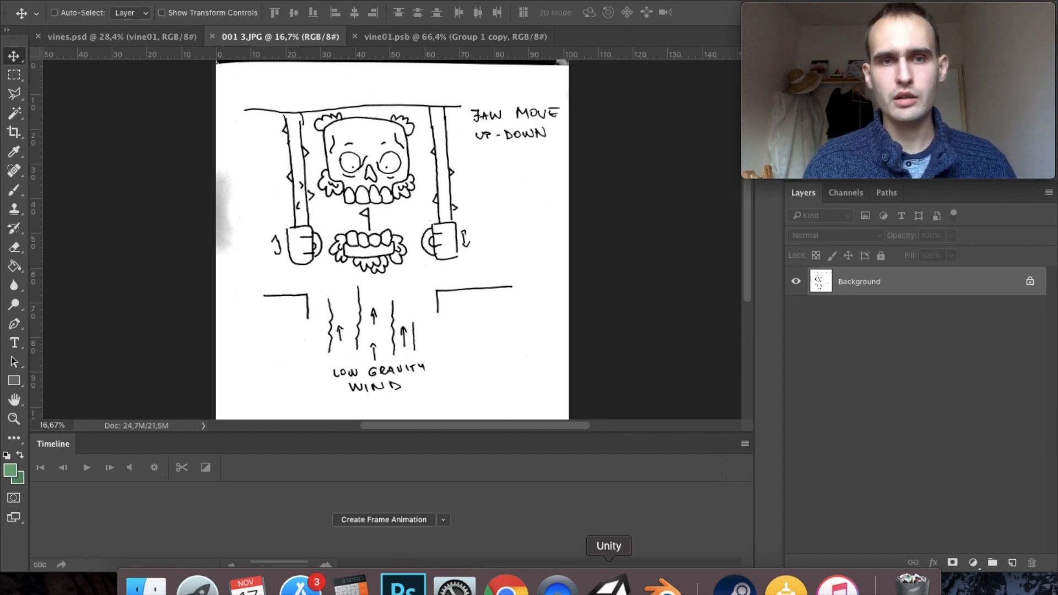
pyautogui.click(609, 583)
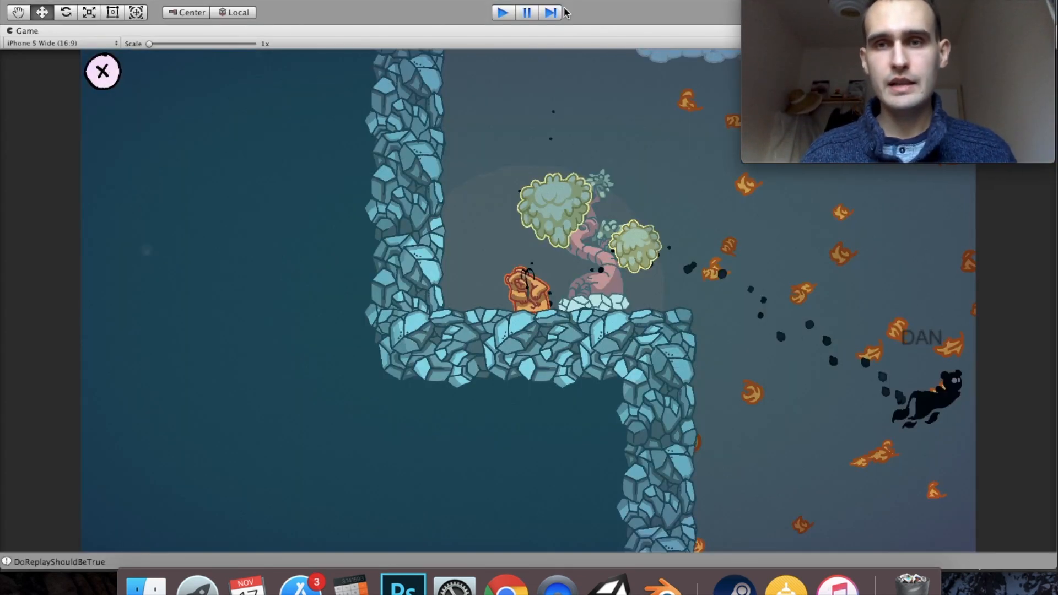
pyautogui.moveTo(852, 50)
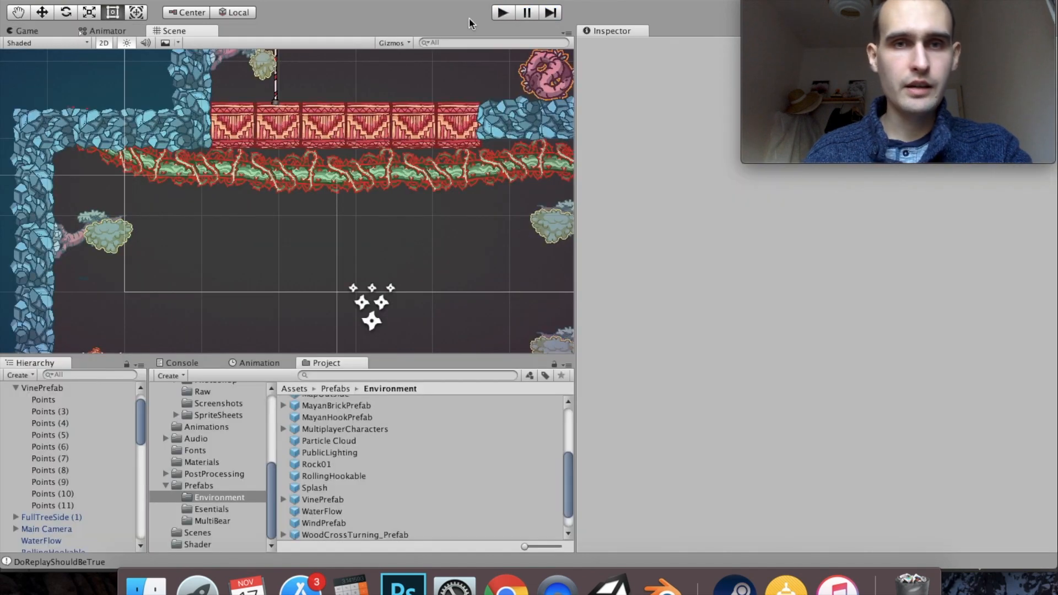
pyautogui.moveTo(931, 125)
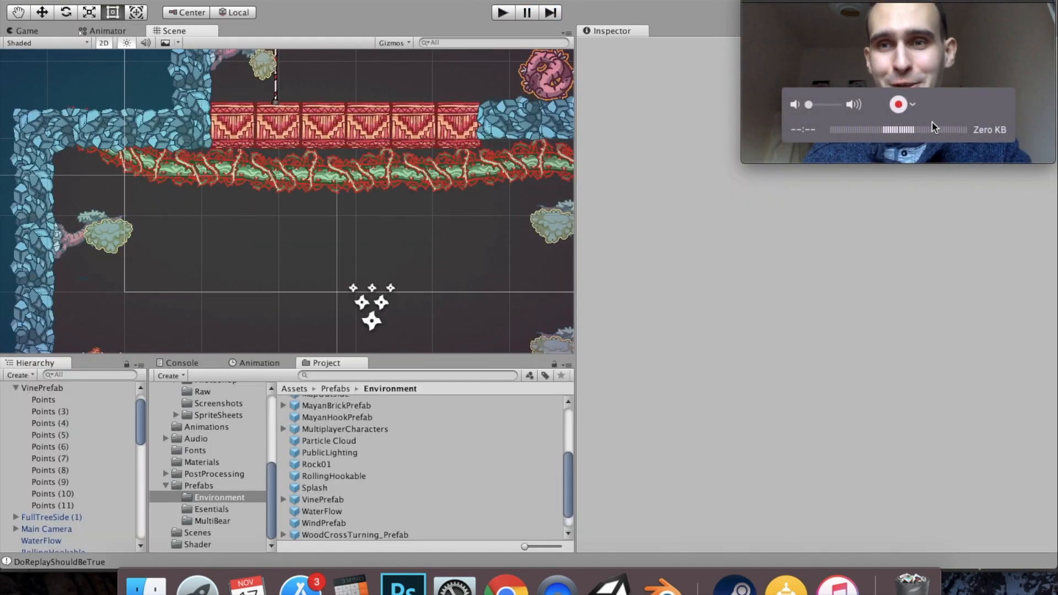